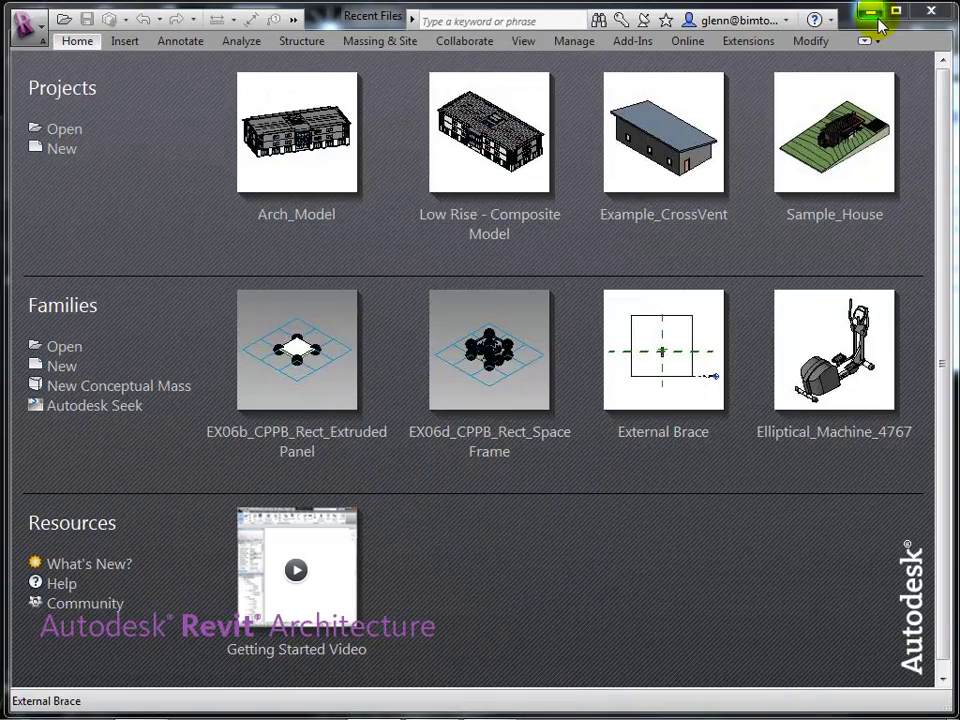
# Switch to the Chrome browser, dismiss the runtime errors and show the already open BIMTOPIA site.
pyautogui.moveTo(352, 712)
pyautogui.click(89, 703)
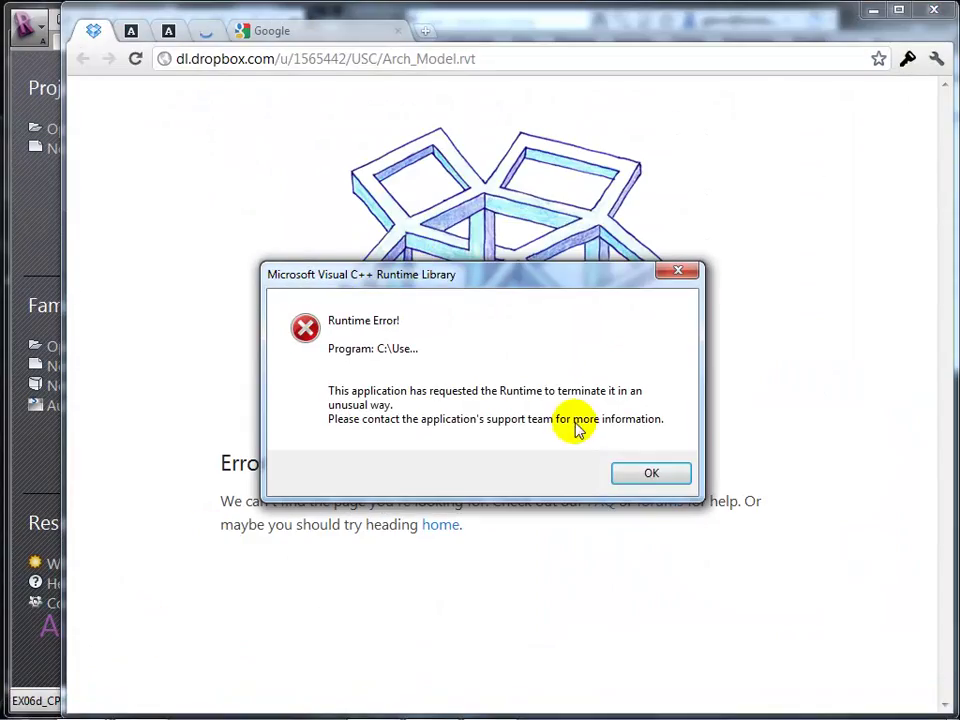
pyautogui.click(633, 466)
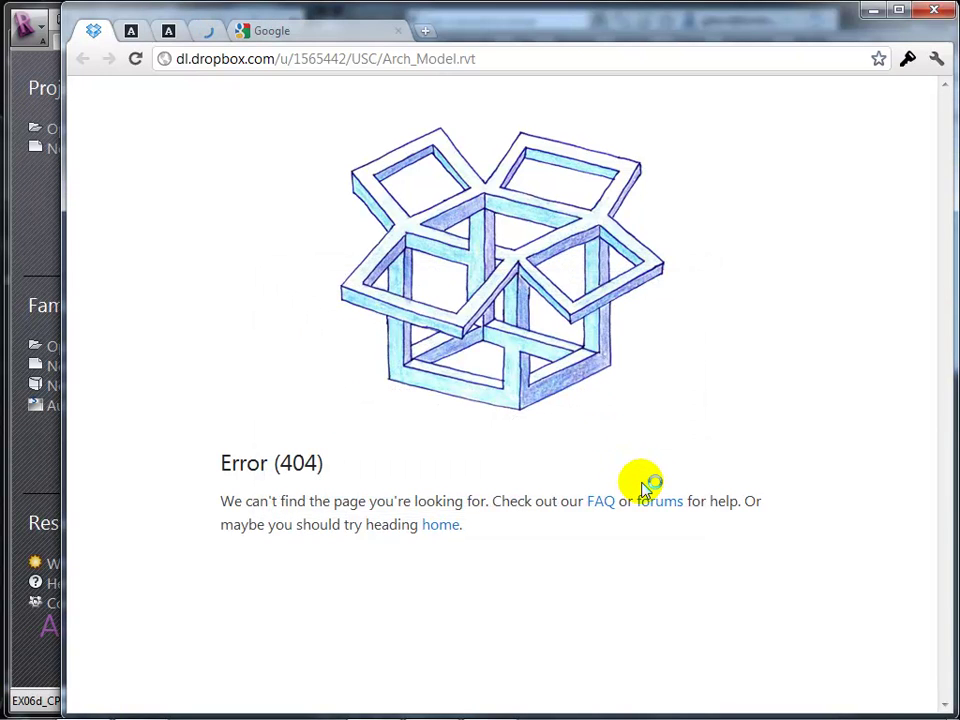
pyautogui.click(480, 60)
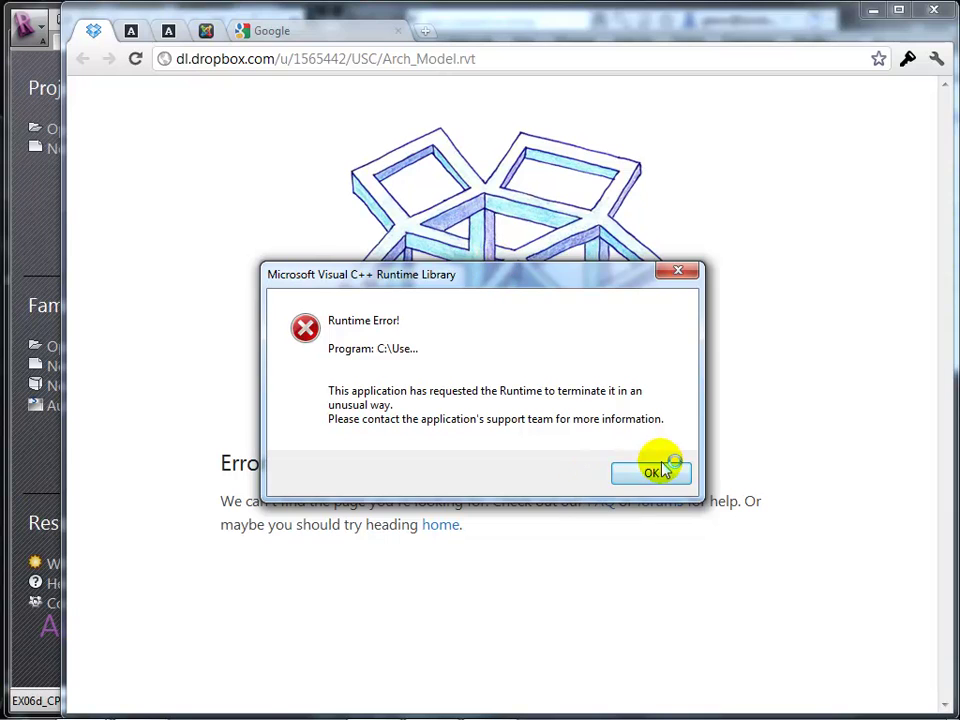
pyautogui.click(660, 470)
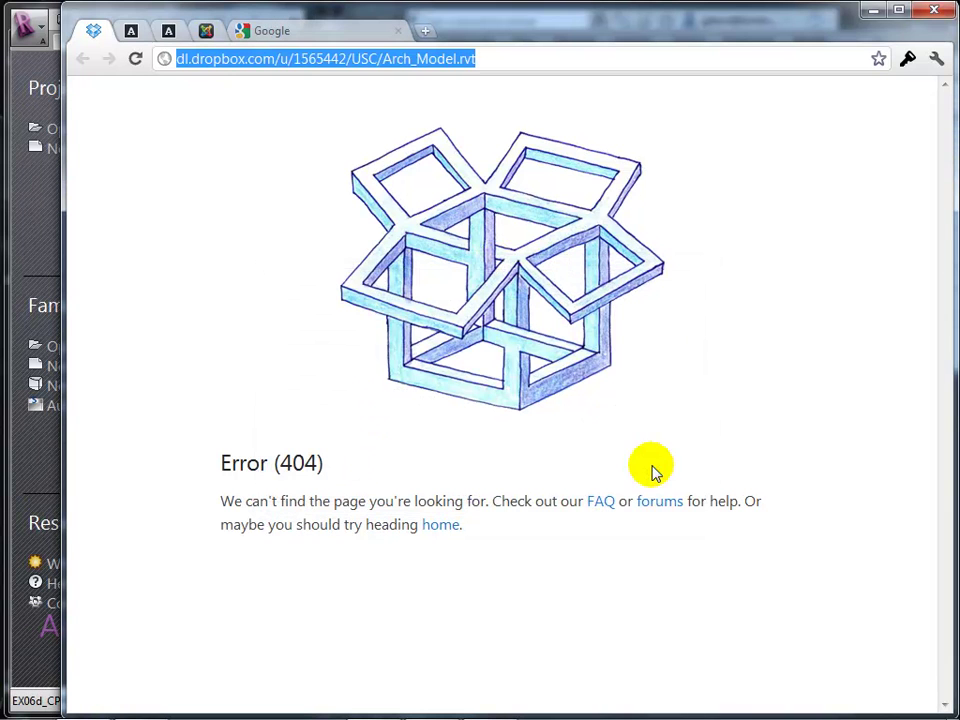
pyautogui.click(486, 60)
pyautogui.moveTo(489, 60); pyautogui.dragTo(88, 10)
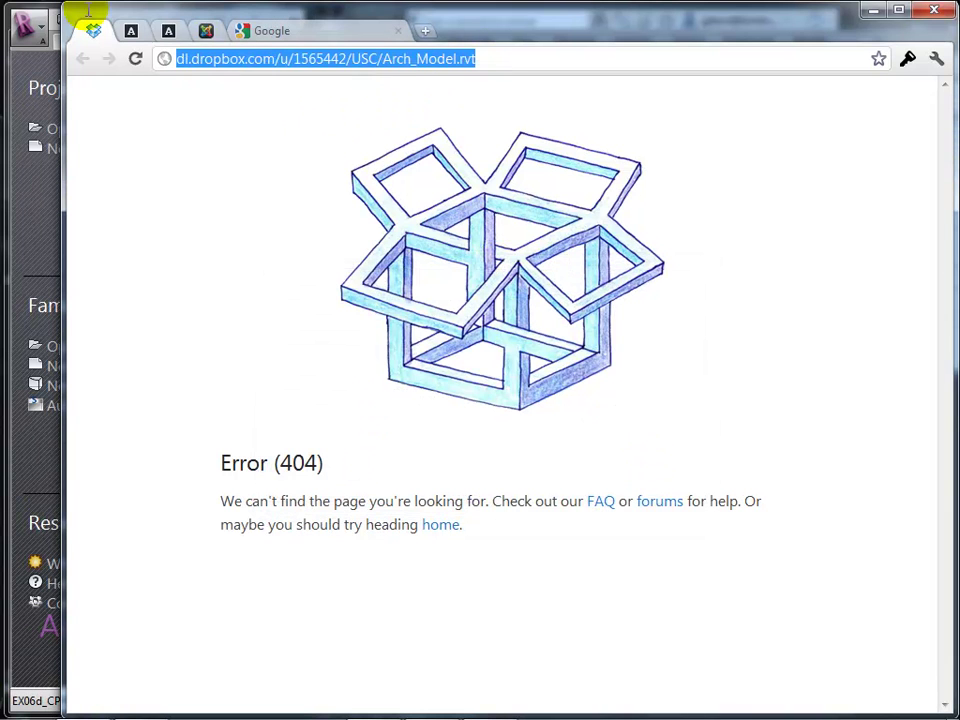
pyautogui.click(207, 30)
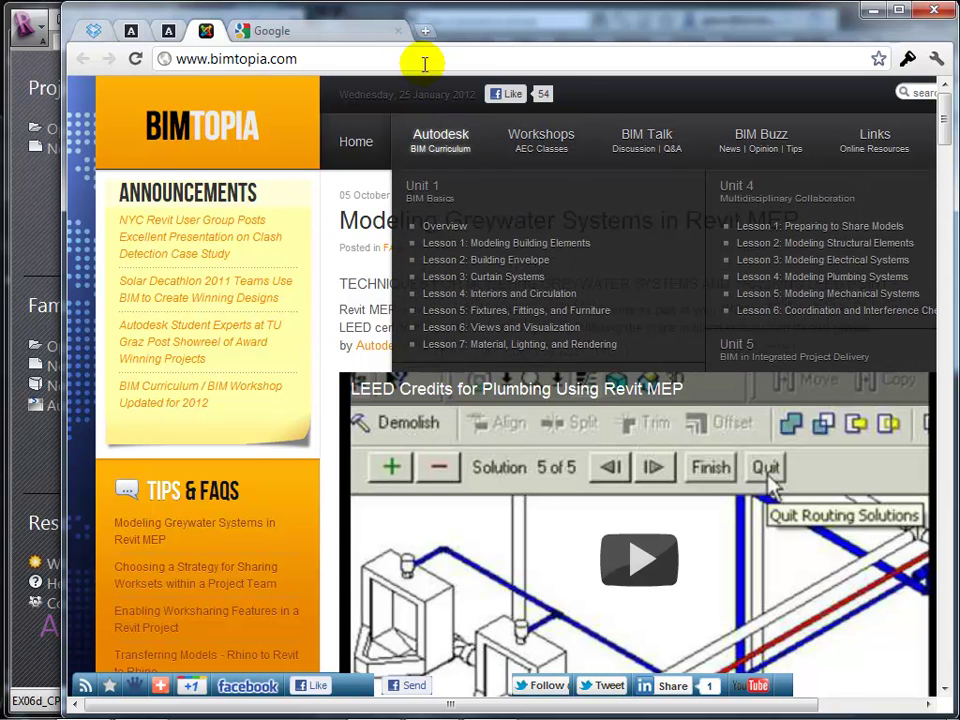
# Browse the BIMTOPIA curriculum and open the suggested exercises of Unit 4, Lesson 1: Preparing to Share Models.
pyautogui.moveTo(541, 145)
pyautogui.moveTo(456, 154)
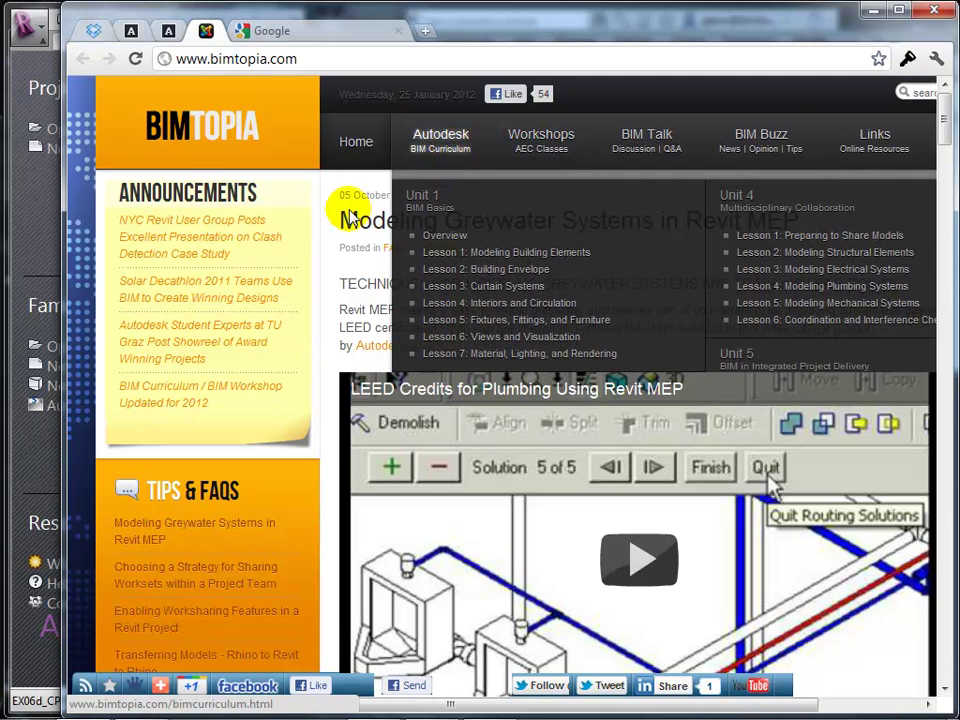
pyautogui.click(214, 300)
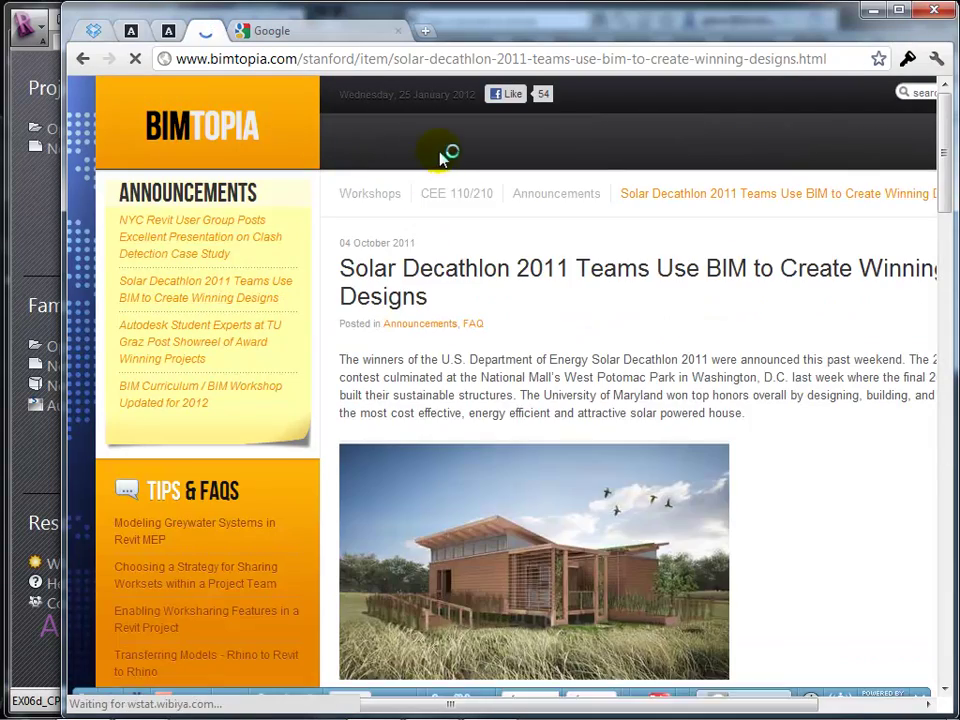
pyautogui.moveTo(565, 172)
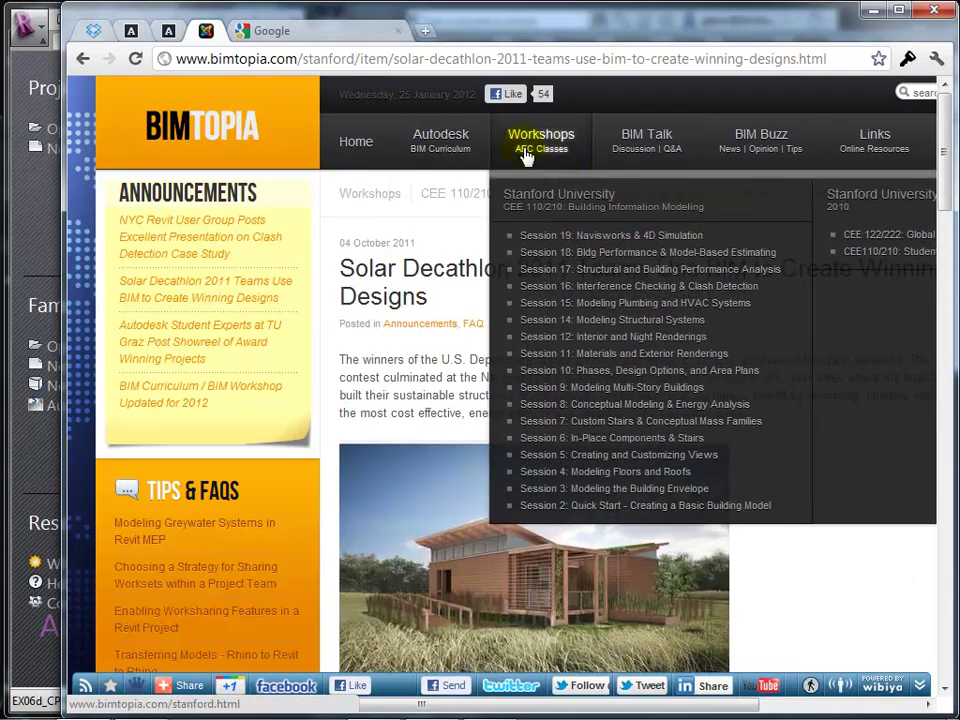
pyautogui.moveTo(446, 145)
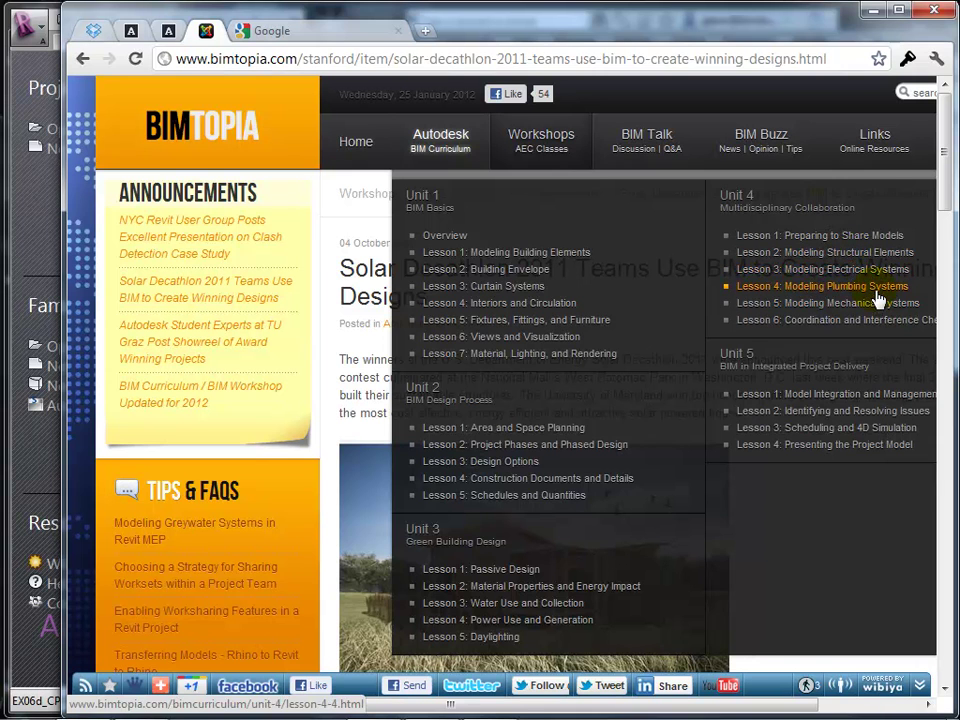
pyautogui.click(830, 243)
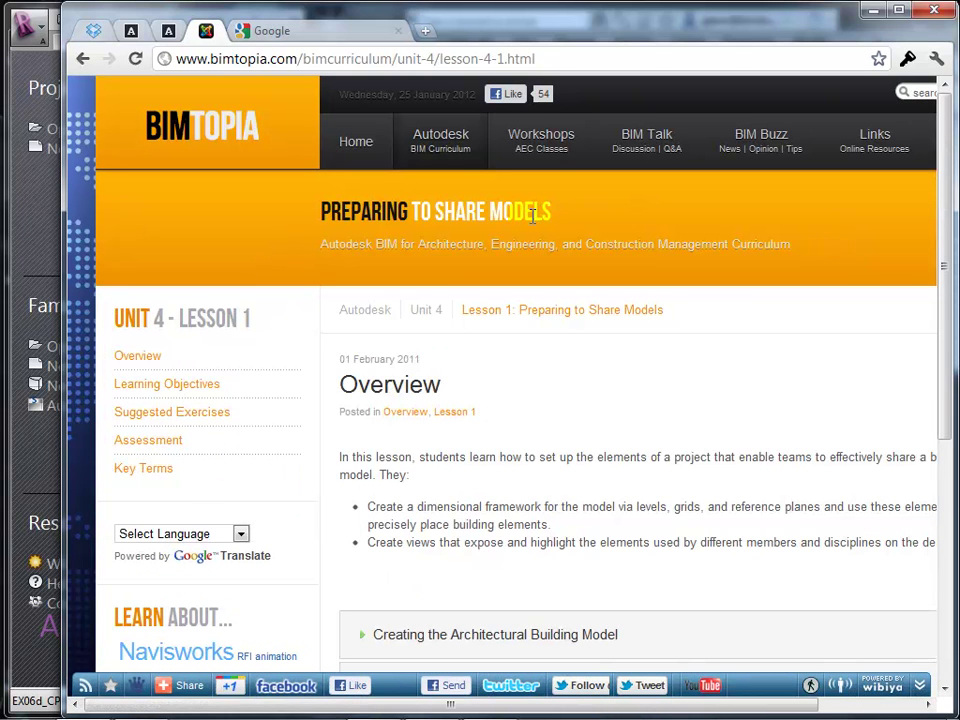
pyautogui.click(155, 420)
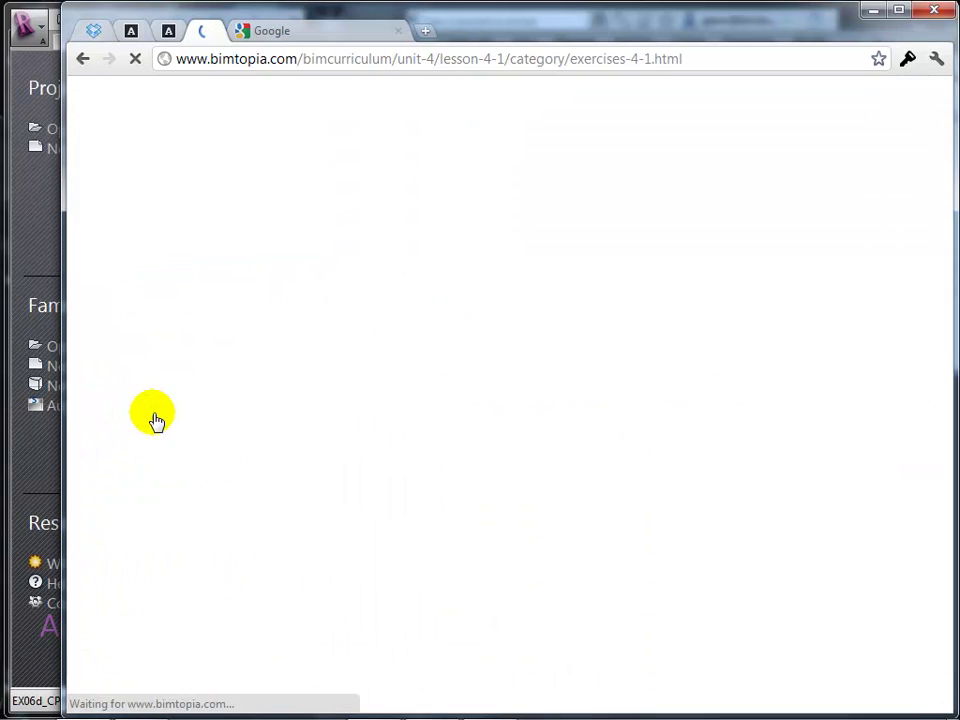
# Play the opening of the video tutorial for Exercise 4.1.1, Creating the Architectural Building Model, and pause it.
pyautogui.scroll(-3, 546, 527)
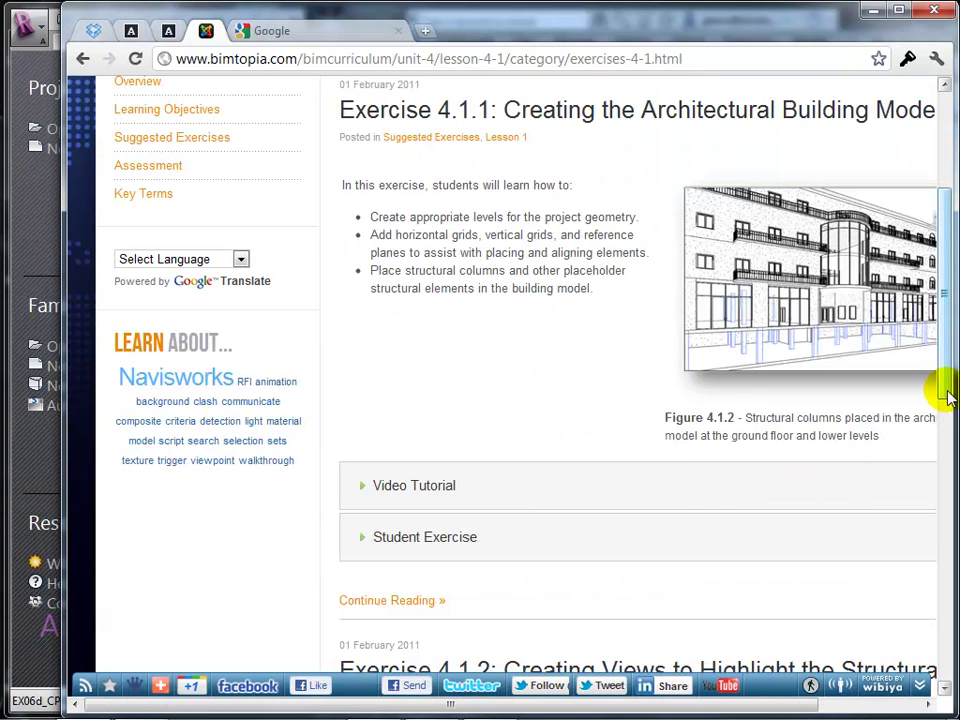
pyautogui.scroll(-1, 943, 392)
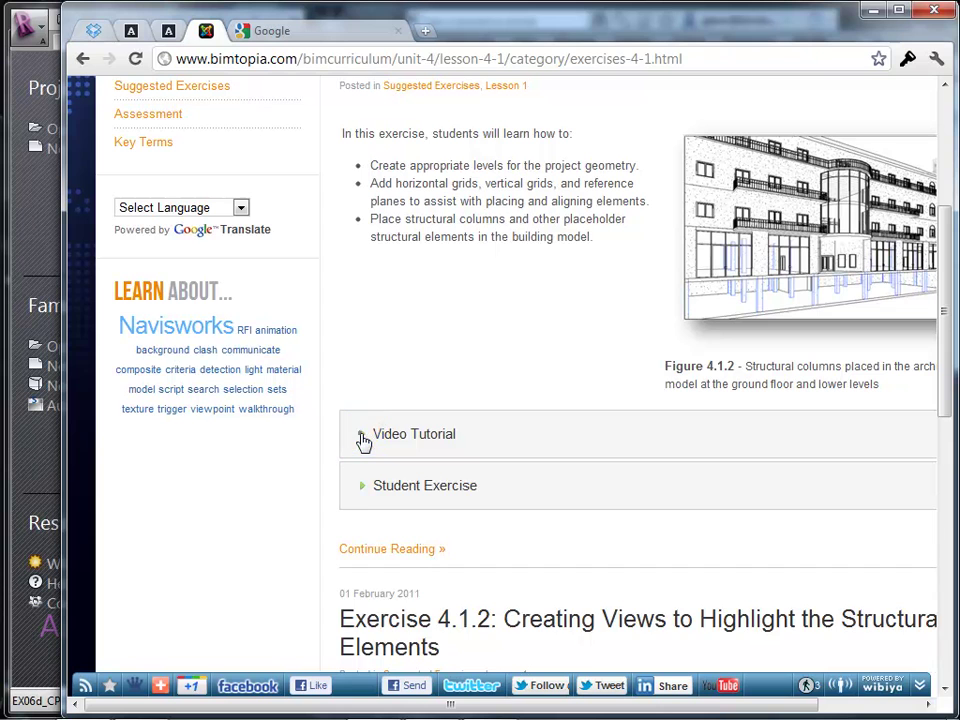
pyautogui.click(365, 436)
pyautogui.moveTo(937, 343); pyautogui.dragTo(873, 425)
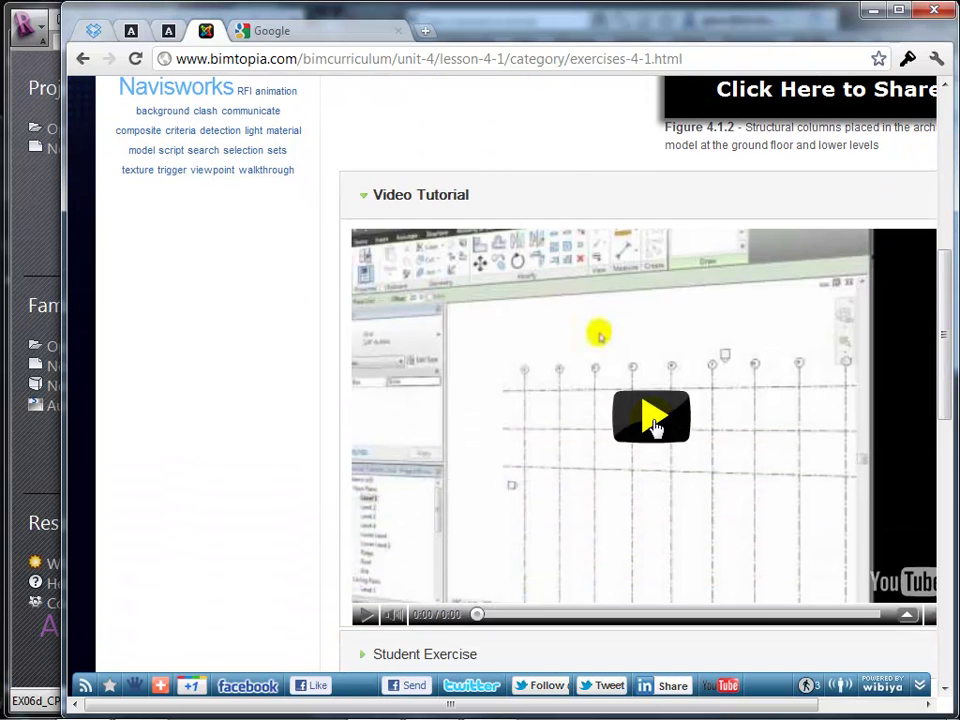
pyautogui.click(652, 418)
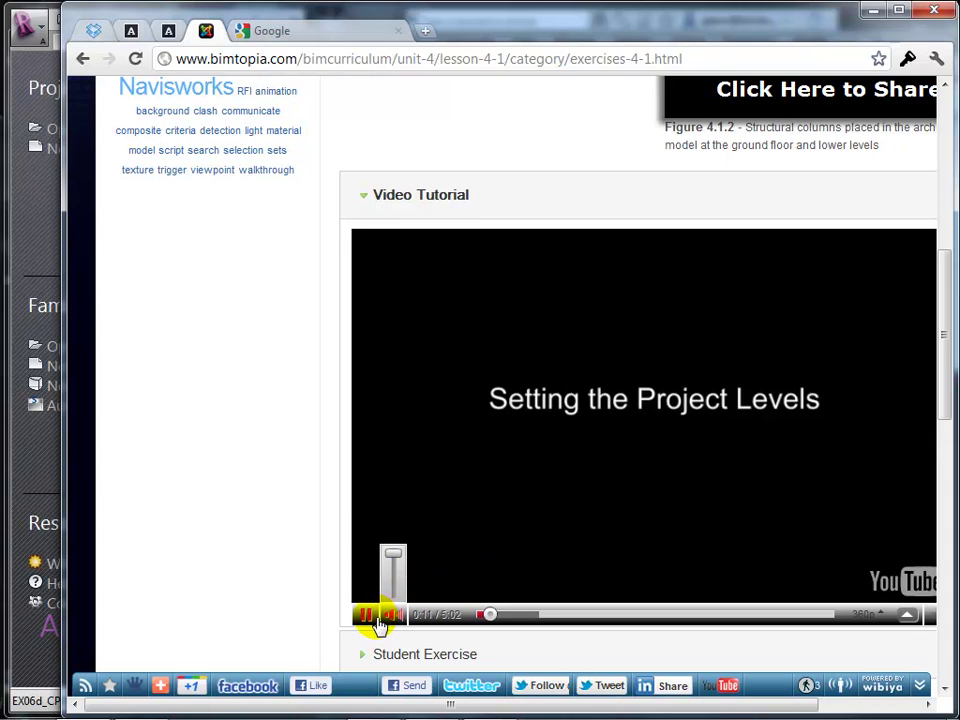
pyautogui.click(364, 615)
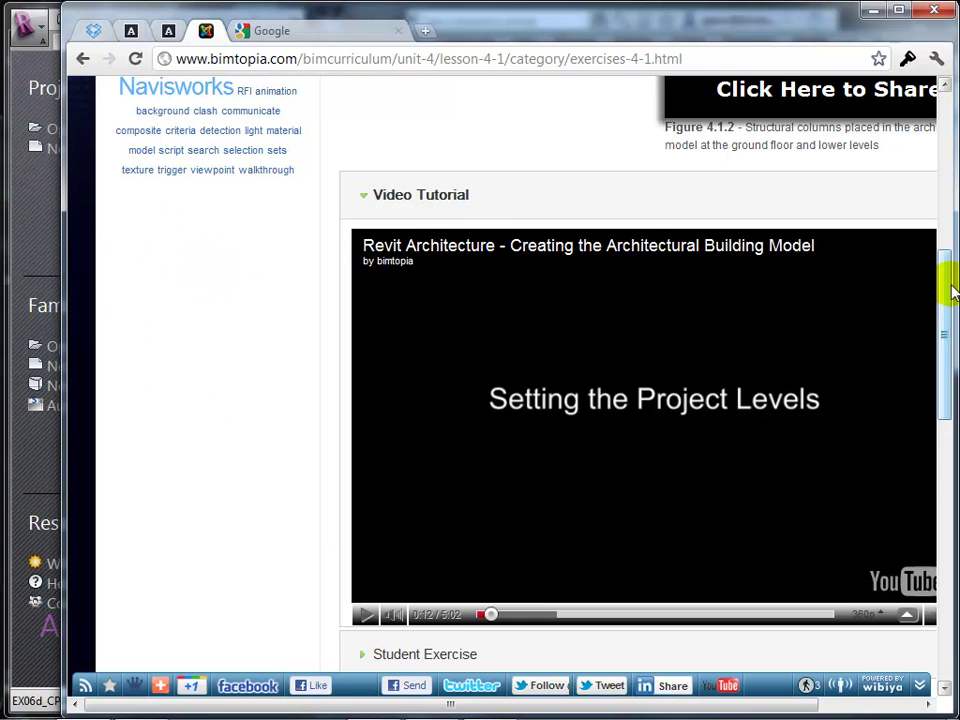
# Review the list of AEC workshop sessions and the contact details at the end of the exercises page.
pyautogui.moveTo(947, 300); pyautogui.dragTo(951, 140)
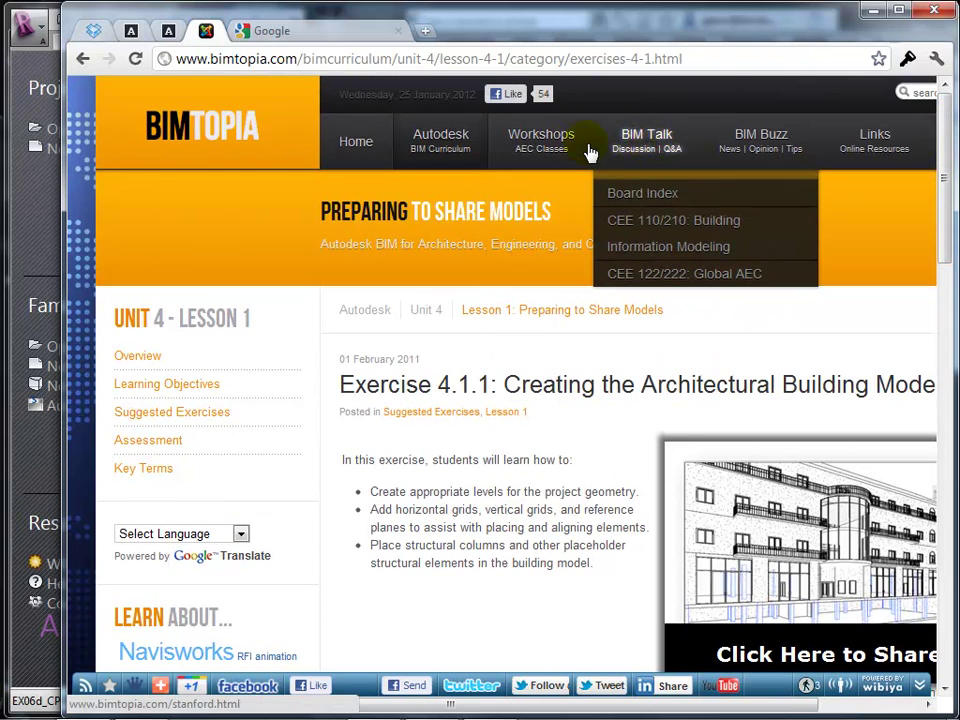
pyautogui.moveTo(560, 148)
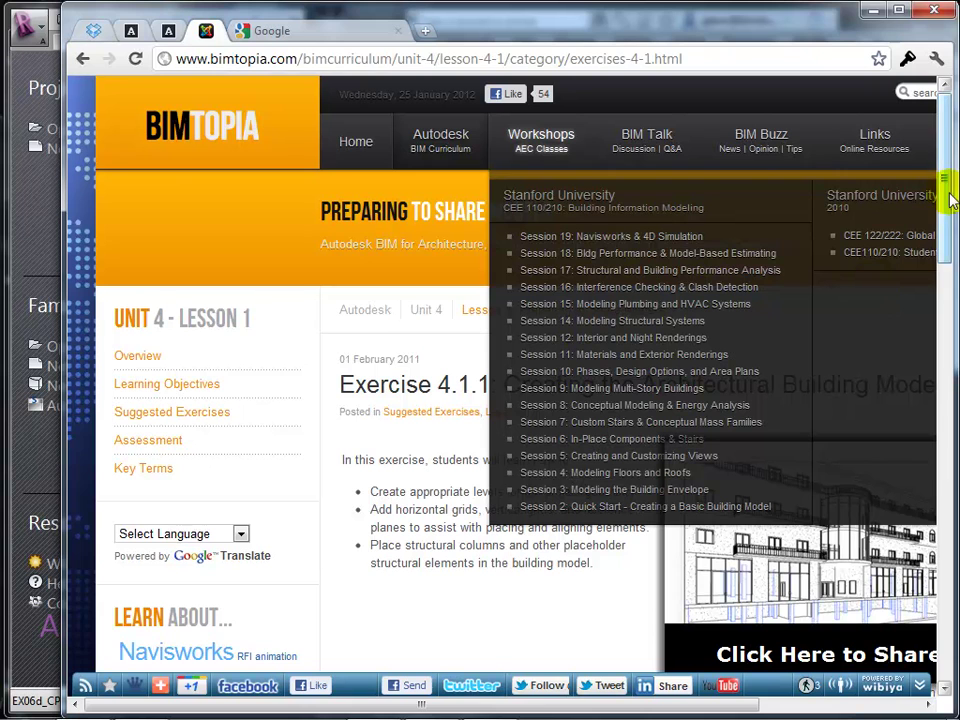
pyautogui.moveTo(949, 214); pyautogui.dragTo(930, 643)
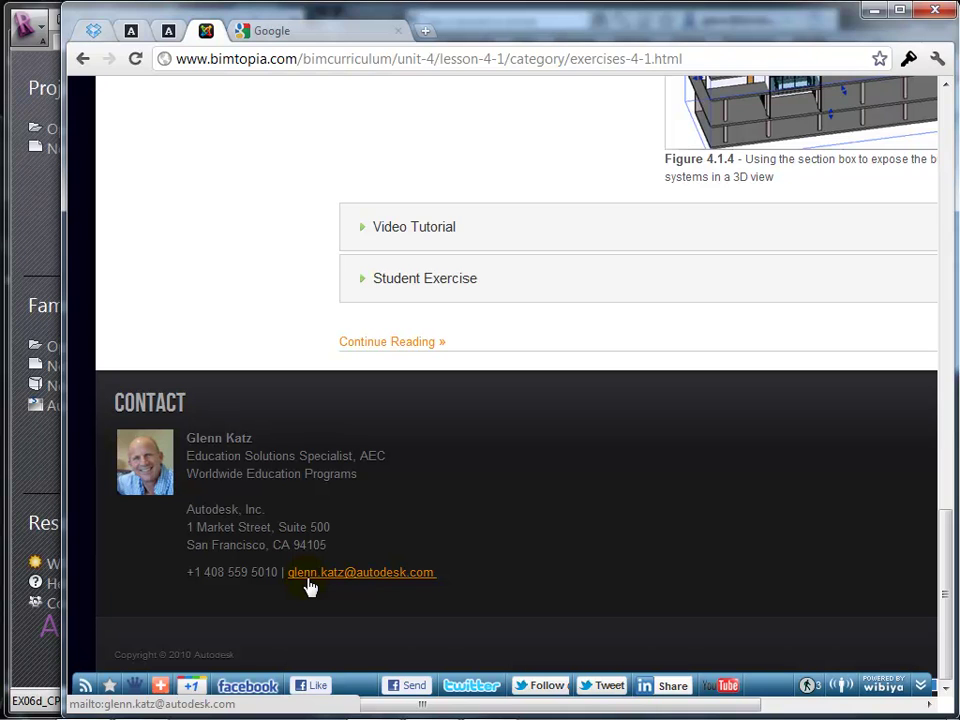
pyautogui.click(240, 176)
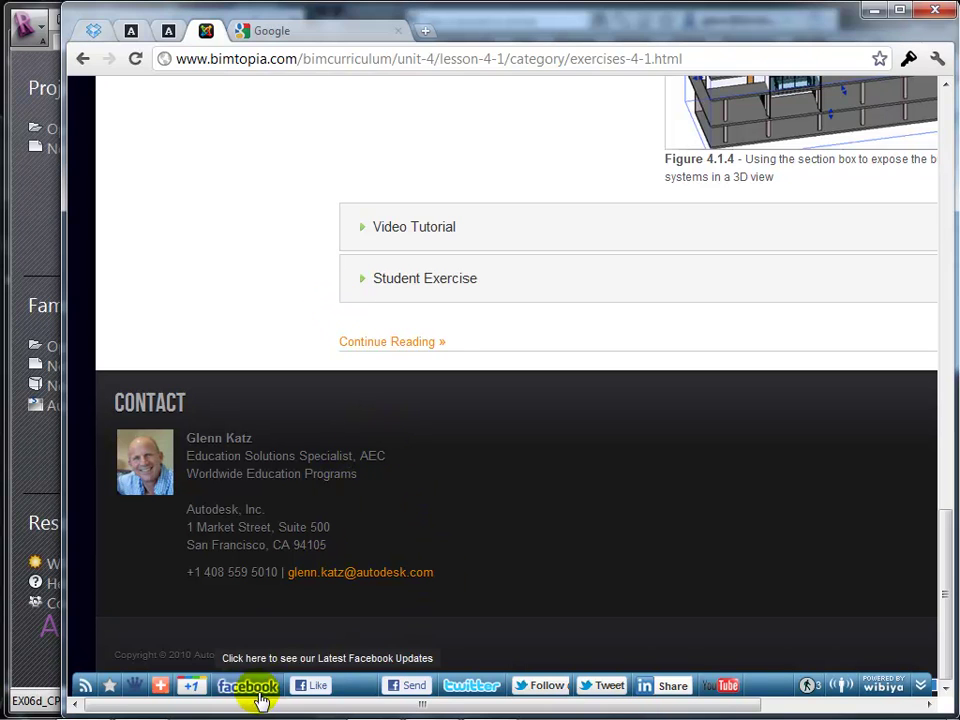
# Switch to the Struct_Model_Start from Scratch project in Revit Structure and start the Beam tool with 3D Snapping enabled.
pyautogui.click(869, 12)
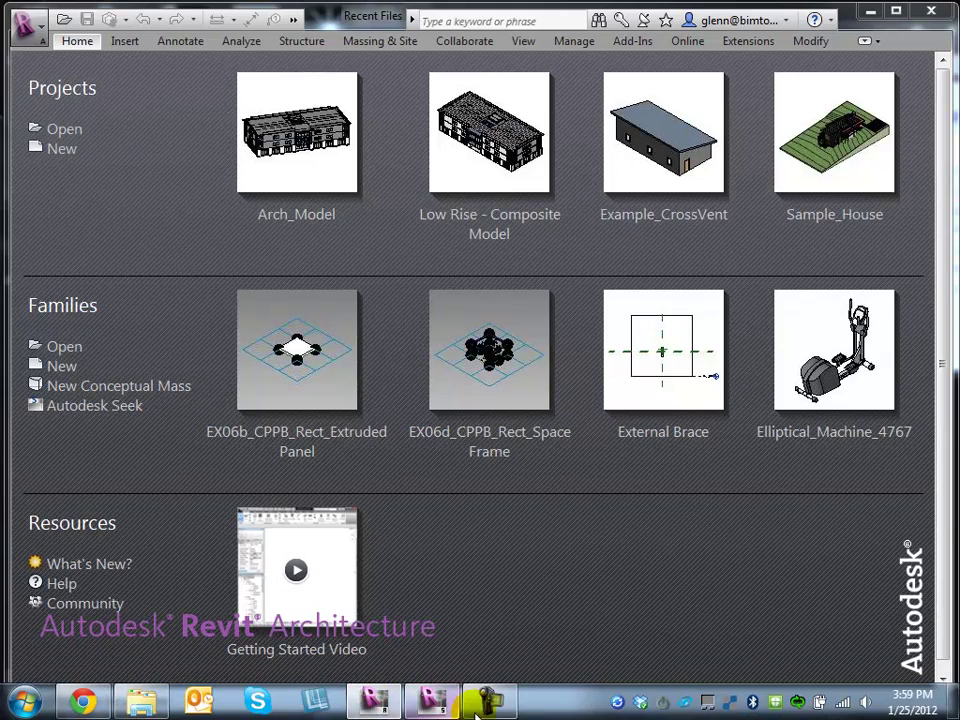
pyautogui.click(427, 700)
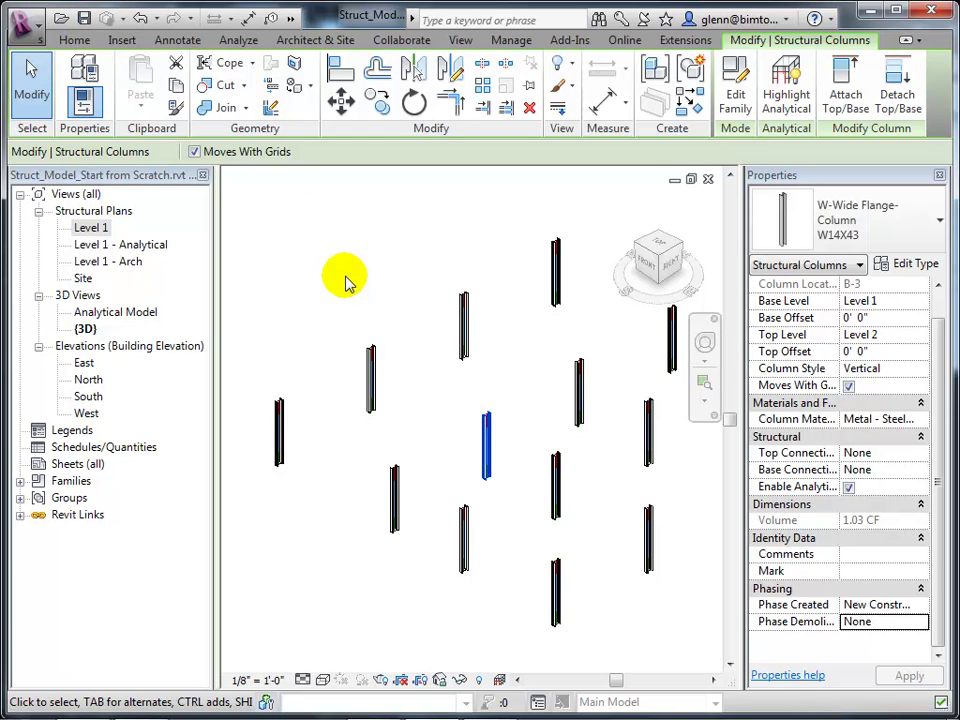
pyautogui.click(70, 40)
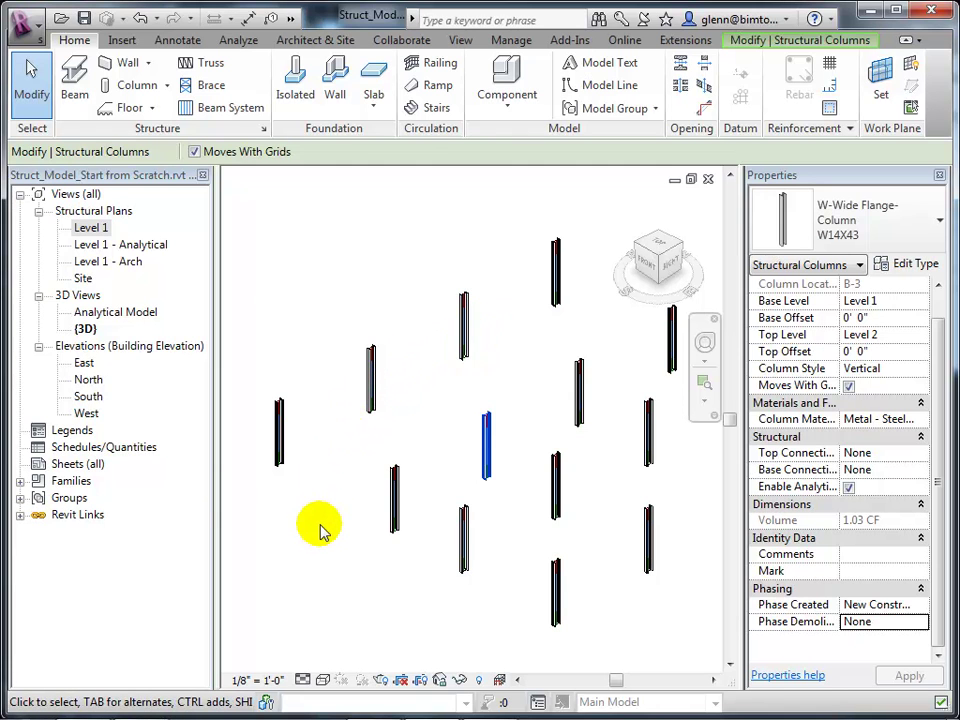
pyautogui.click(82, 96)
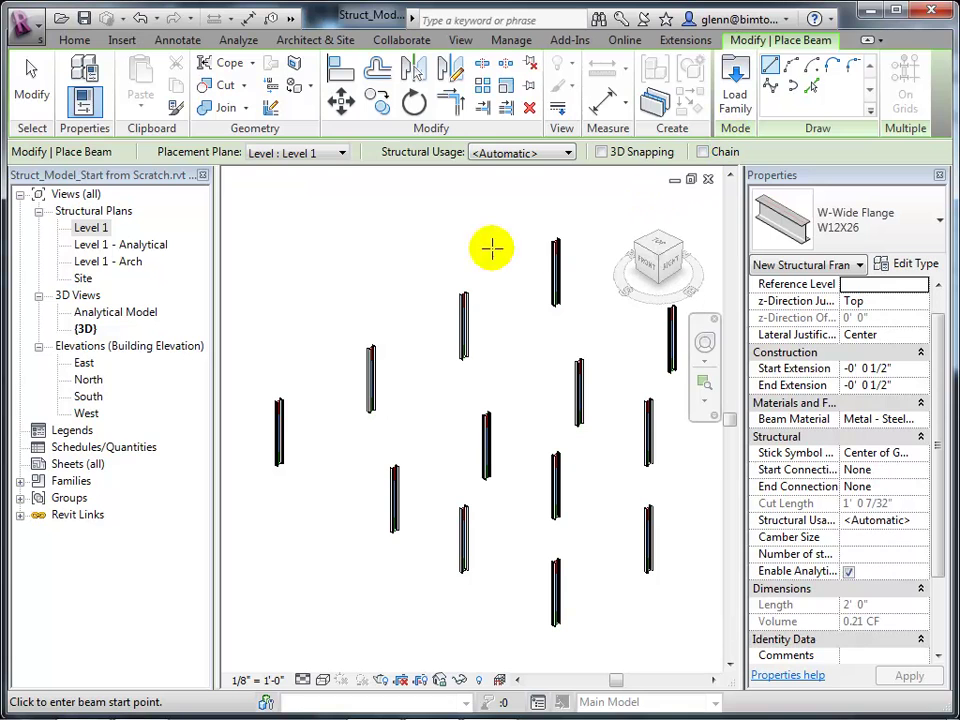
pyautogui.click(601, 153)
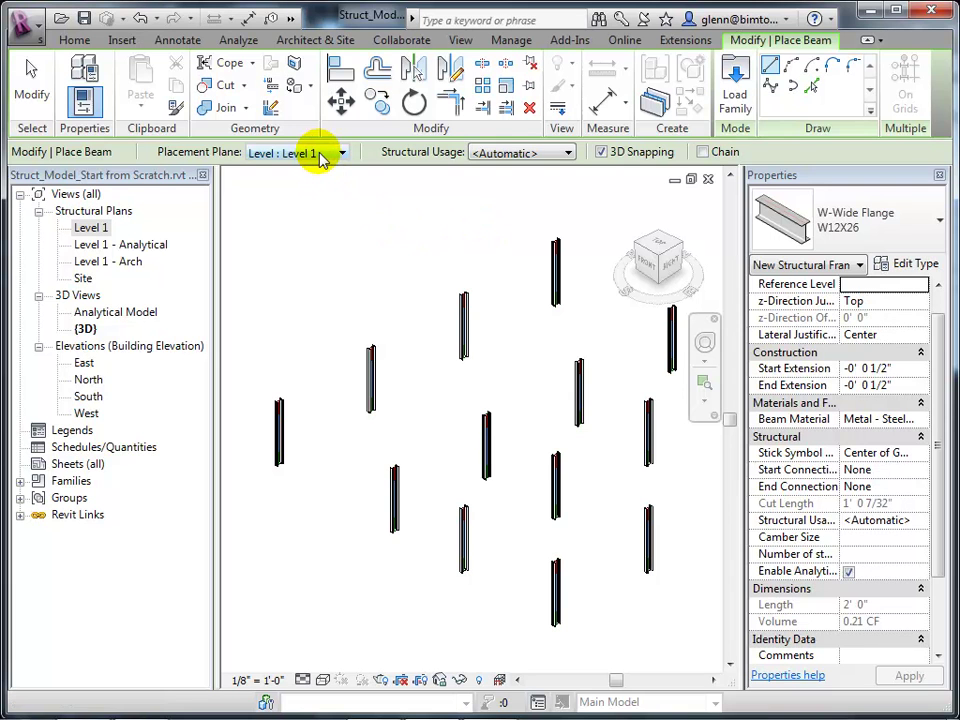
# Set the beam type to W-Wide Flange W14X30 and the placement plane to Level 2.
pyautogui.click(937, 226)
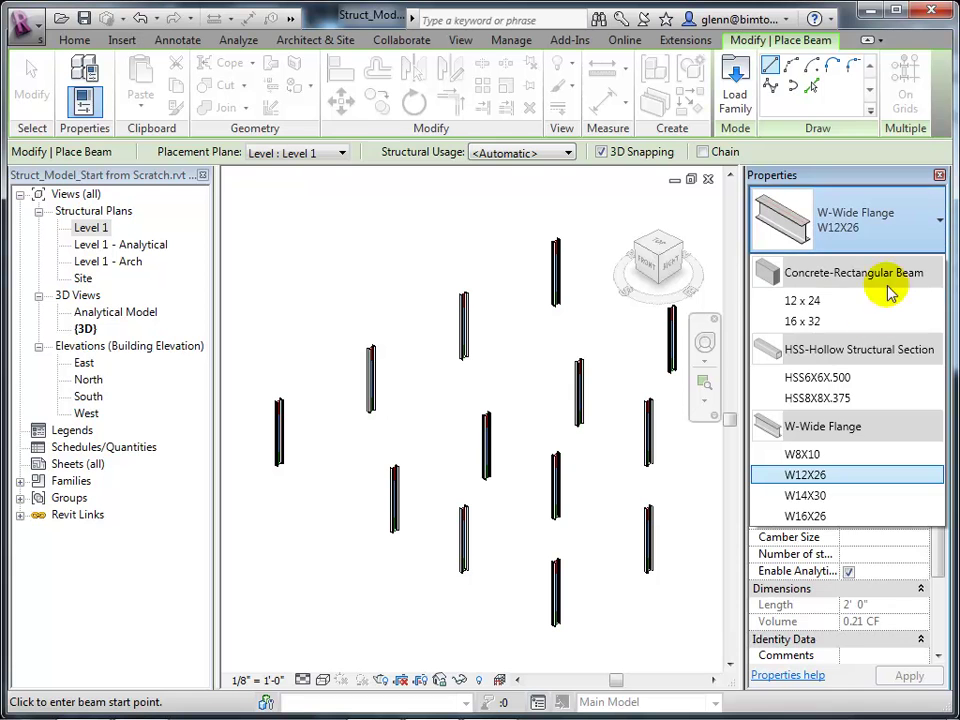
pyautogui.click(814, 496)
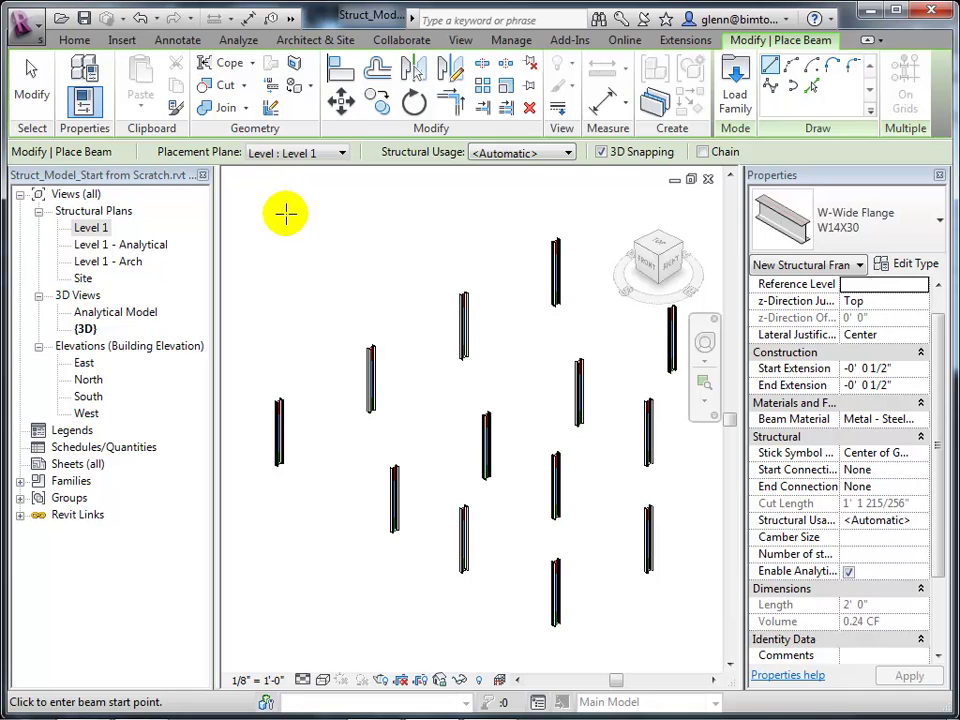
pyautogui.click(292, 154)
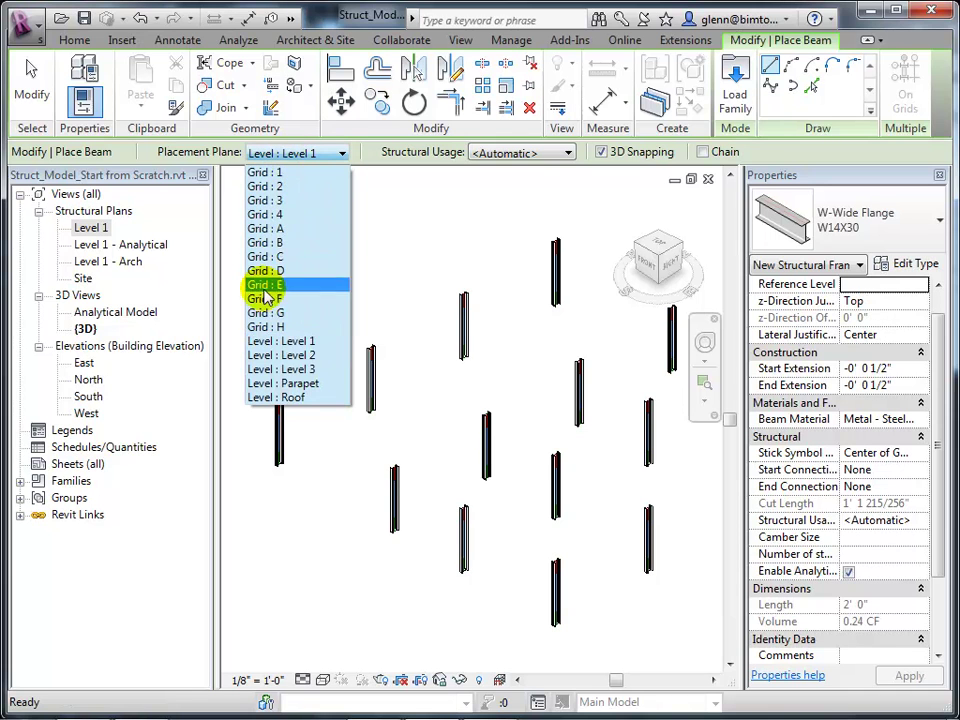
pyautogui.click(270, 355)
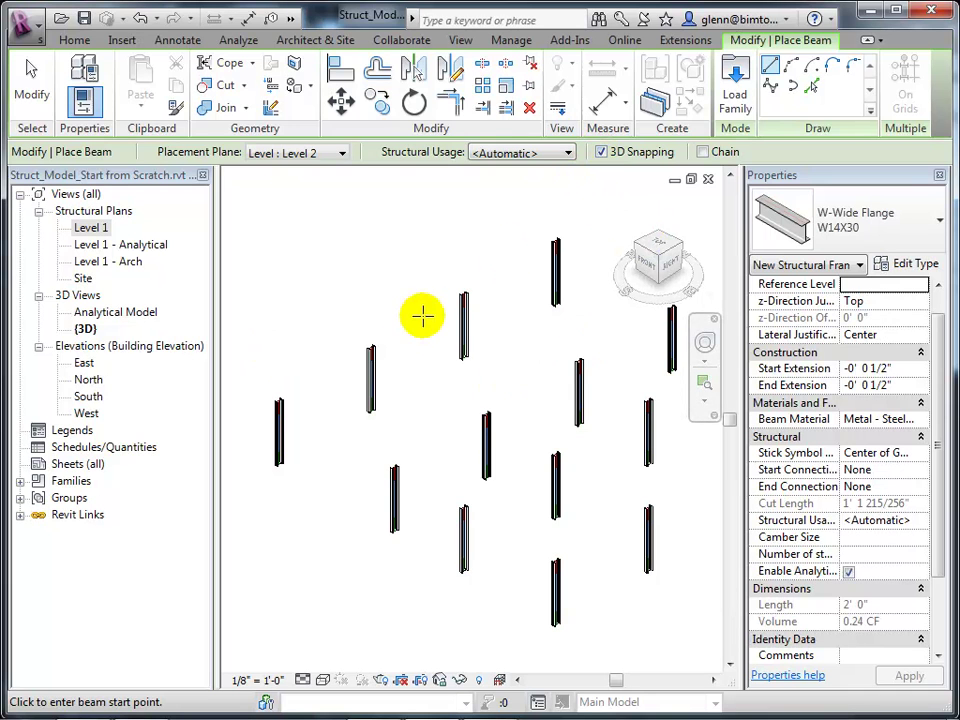
# Place three beams between the column tops along the rear row of four columns in the 3D view.
pyautogui.click(278, 402)
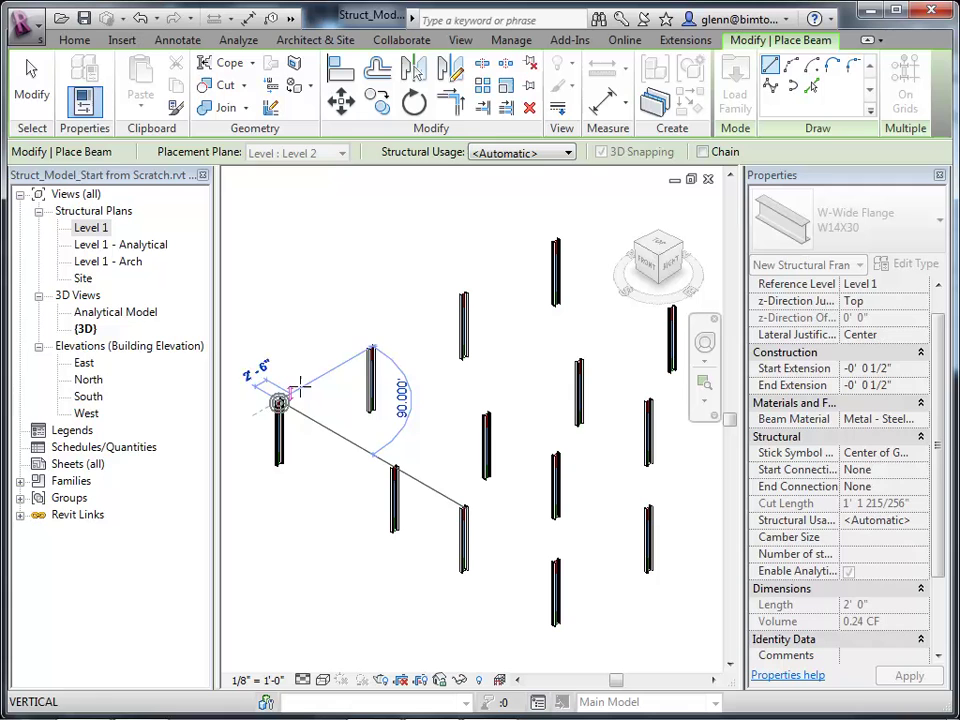
pyautogui.click(370, 347)
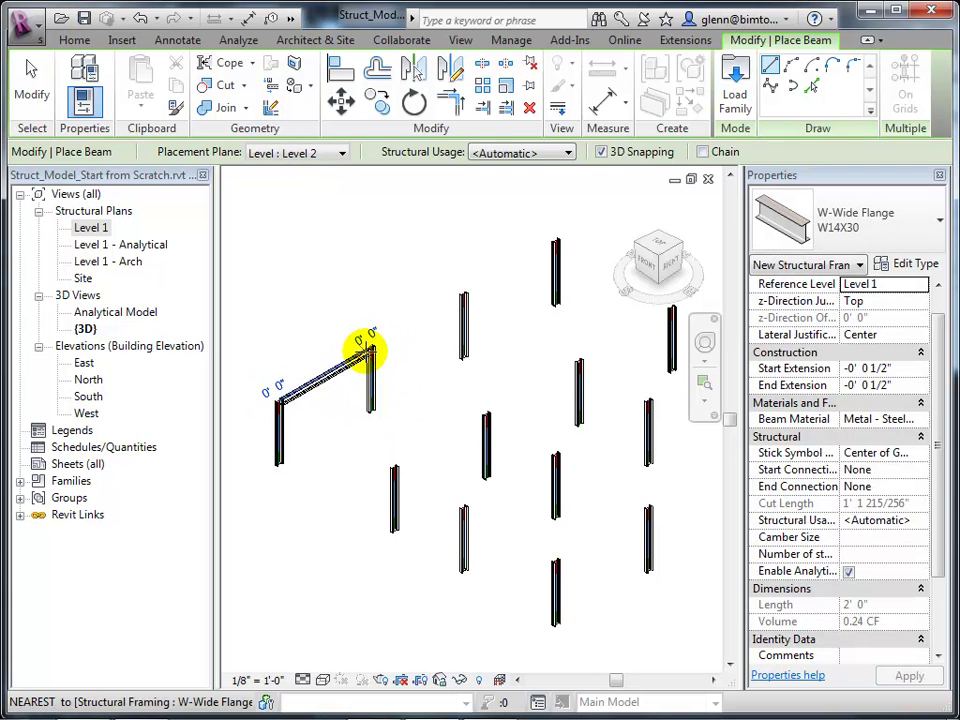
pyautogui.click(370, 347)
pyautogui.click(462, 295)
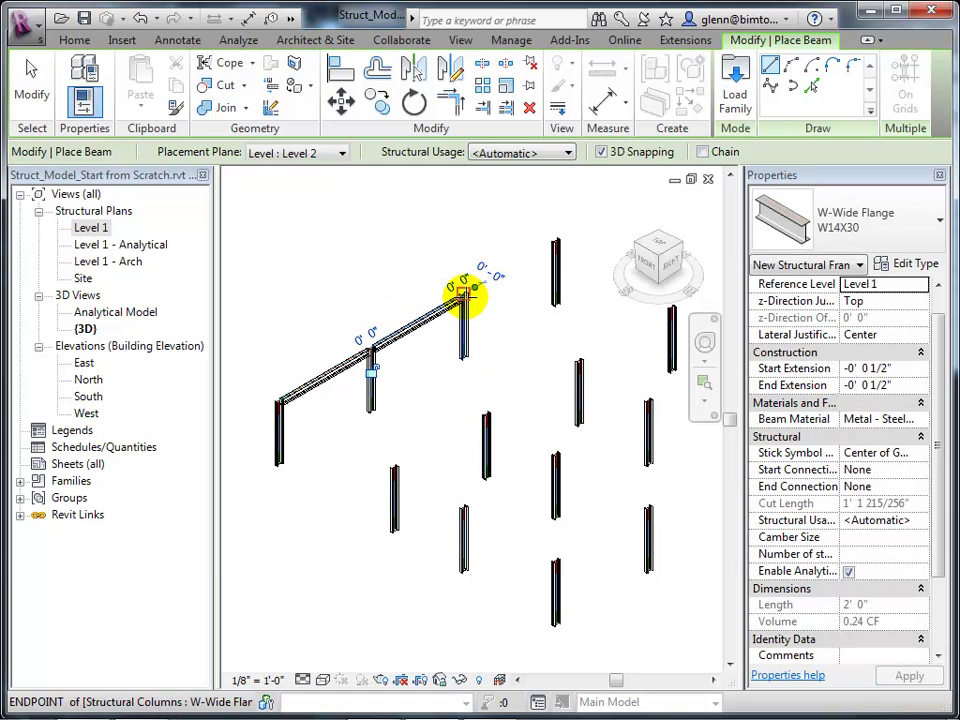
pyautogui.click(465, 289)
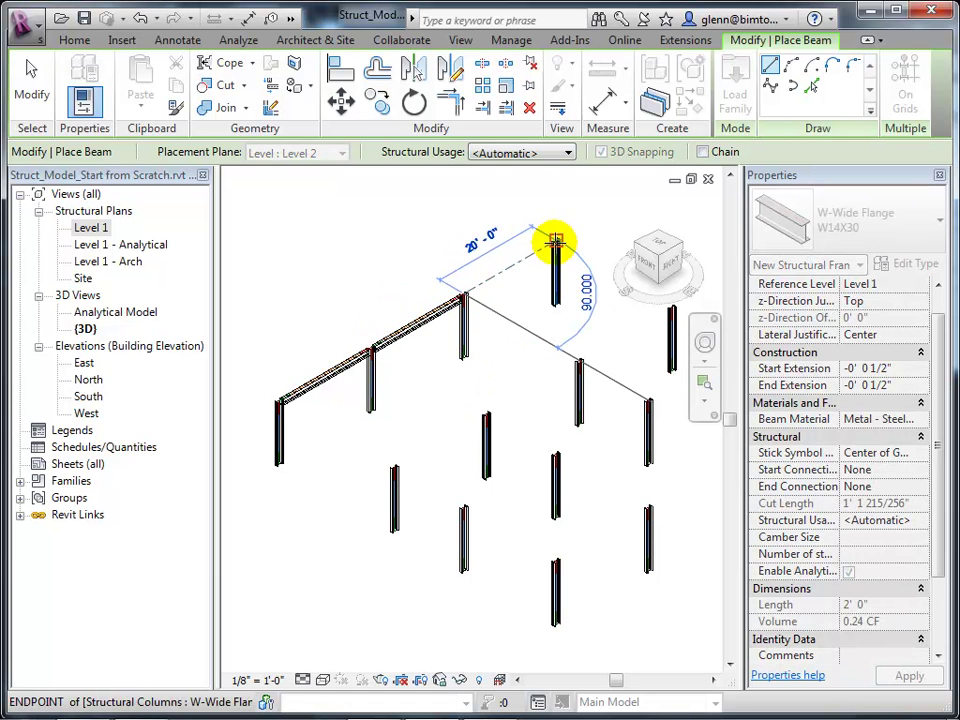
pyautogui.click(555, 241)
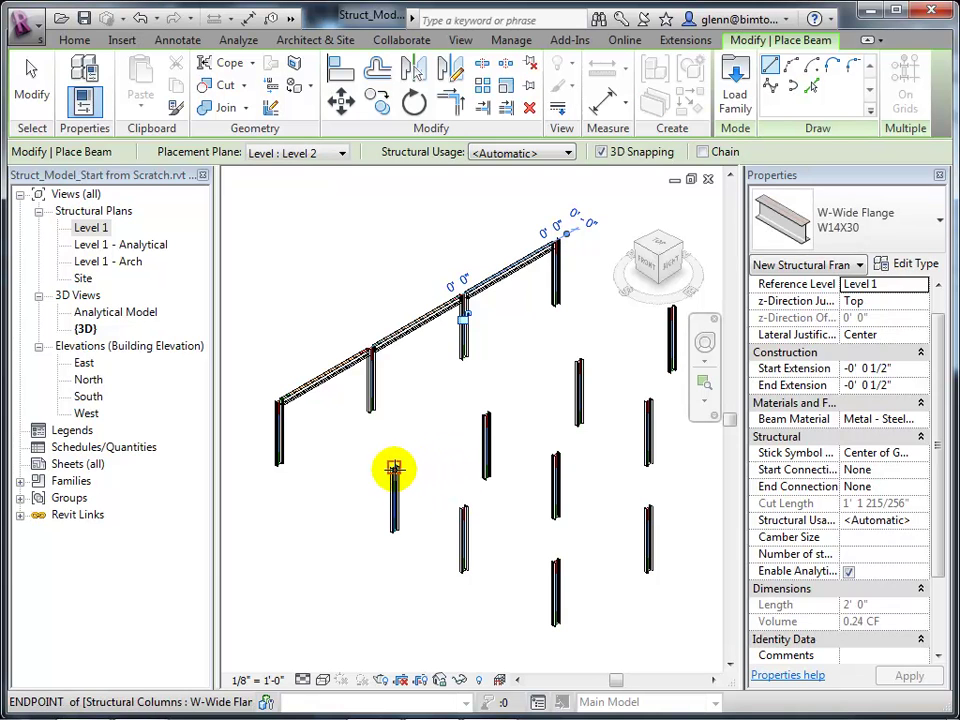
# Place two W14X30 beams between the first three column tops of the second row, parallel to the rear row.
pyautogui.click(393, 470)
pyautogui.click(488, 415)
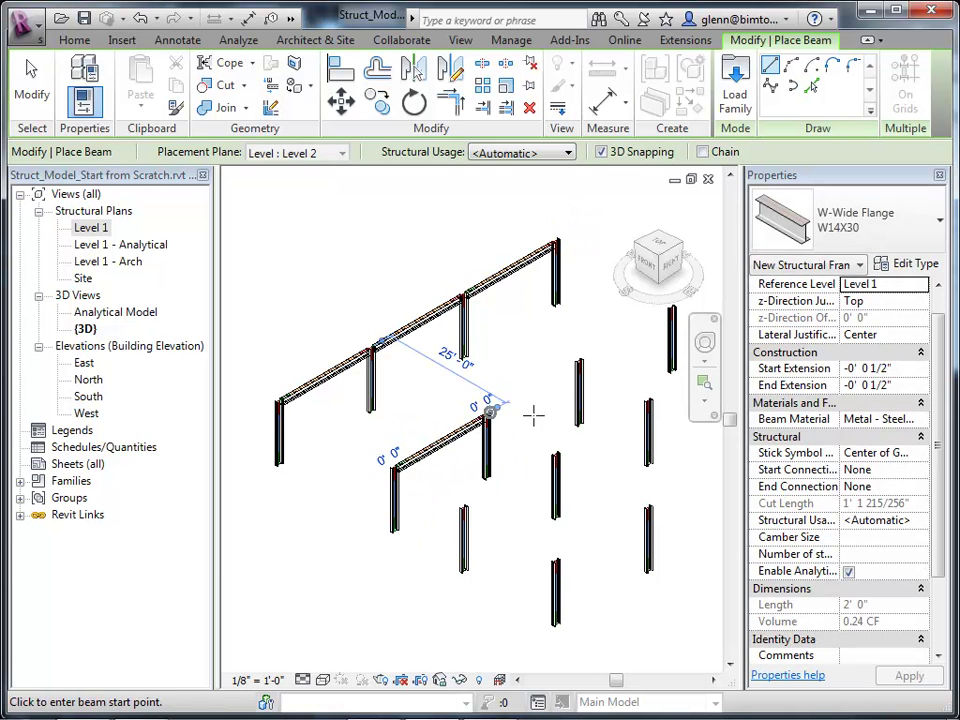
pyautogui.click(487, 412)
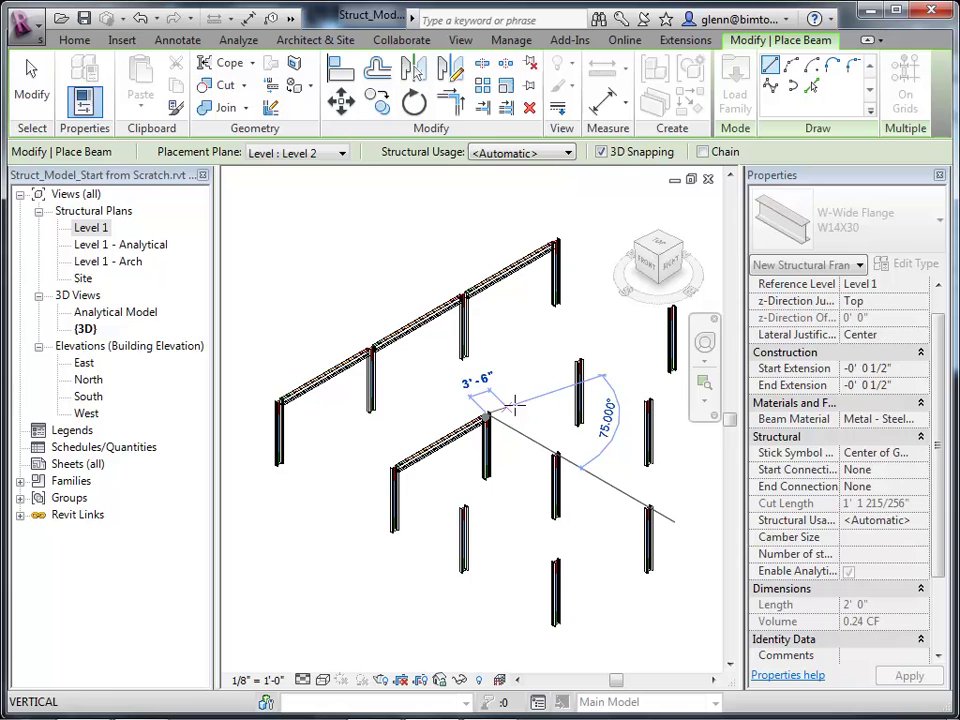
pyautogui.click(579, 366)
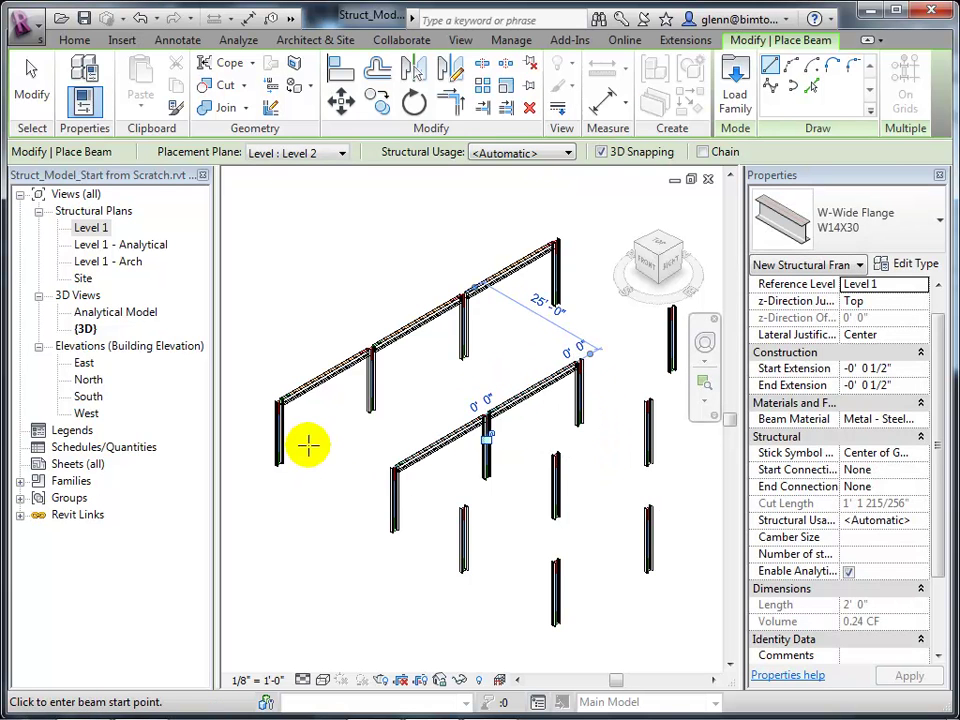
# Place three cross beams joining the first three column tops of the rear row to the matching columns of the second row.
pyautogui.click(280, 401)
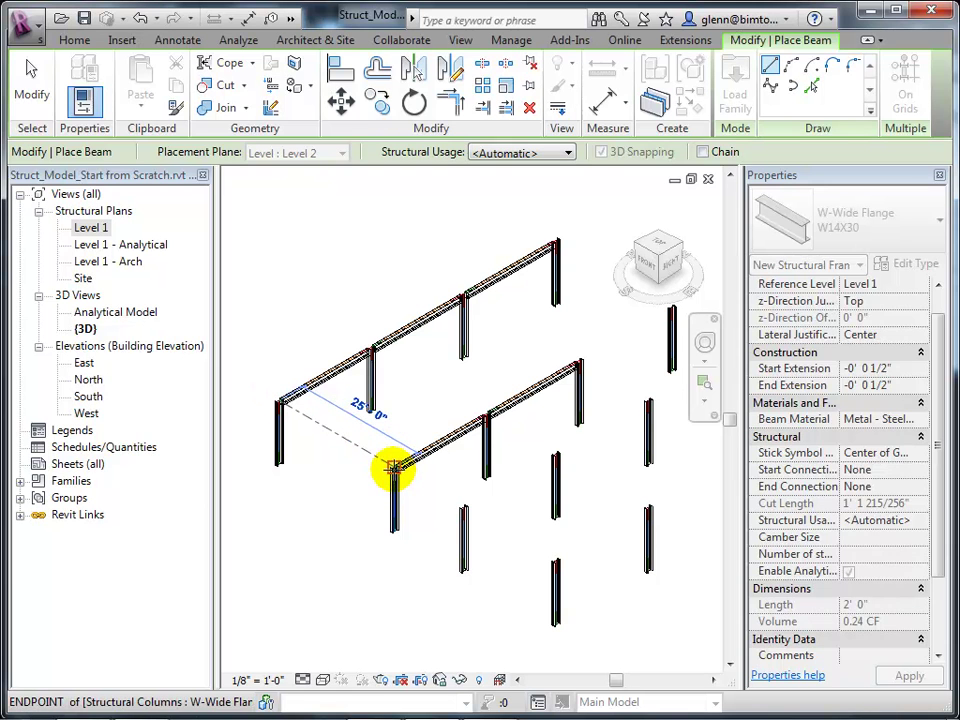
pyautogui.click(393, 468)
pyautogui.click(372, 346)
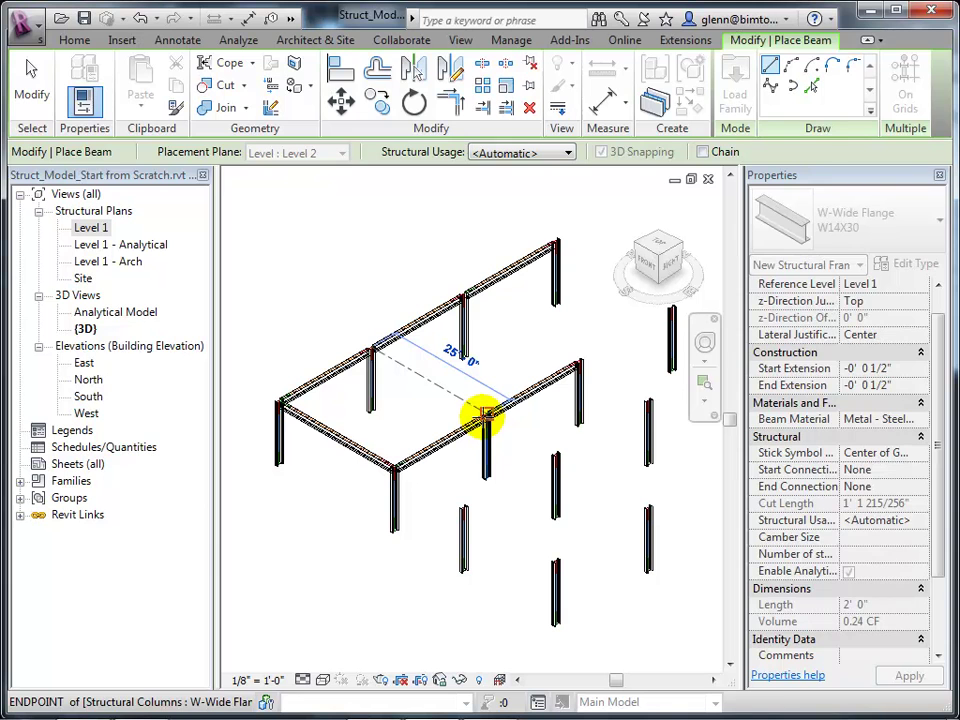
pyautogui.click(483, 414)
pyautogui.click(463, 293)
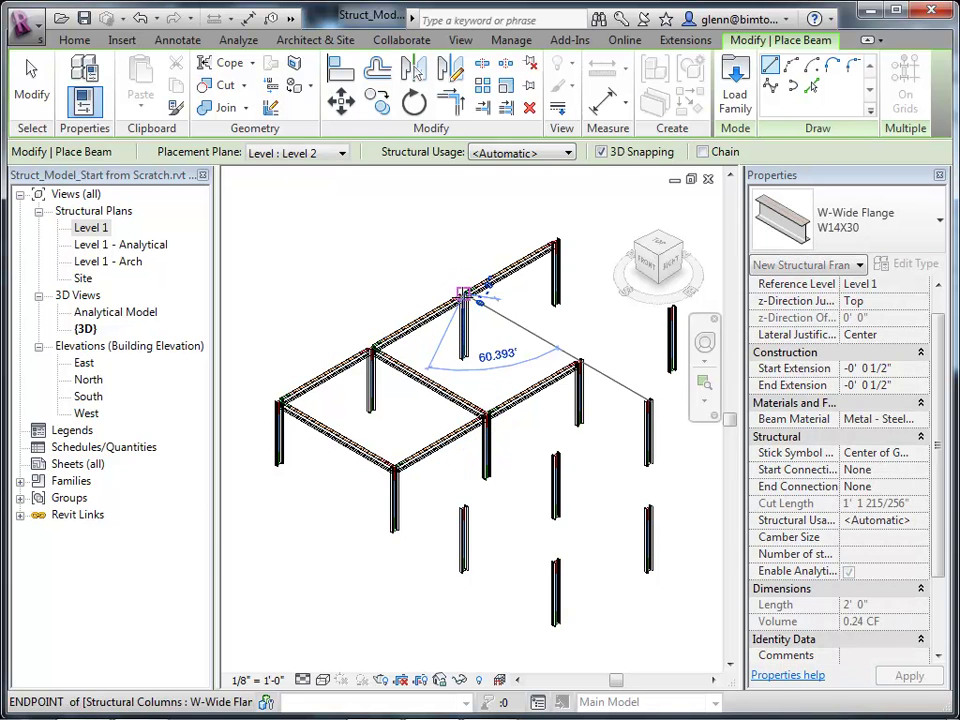
pyautogui.click(577, 365)
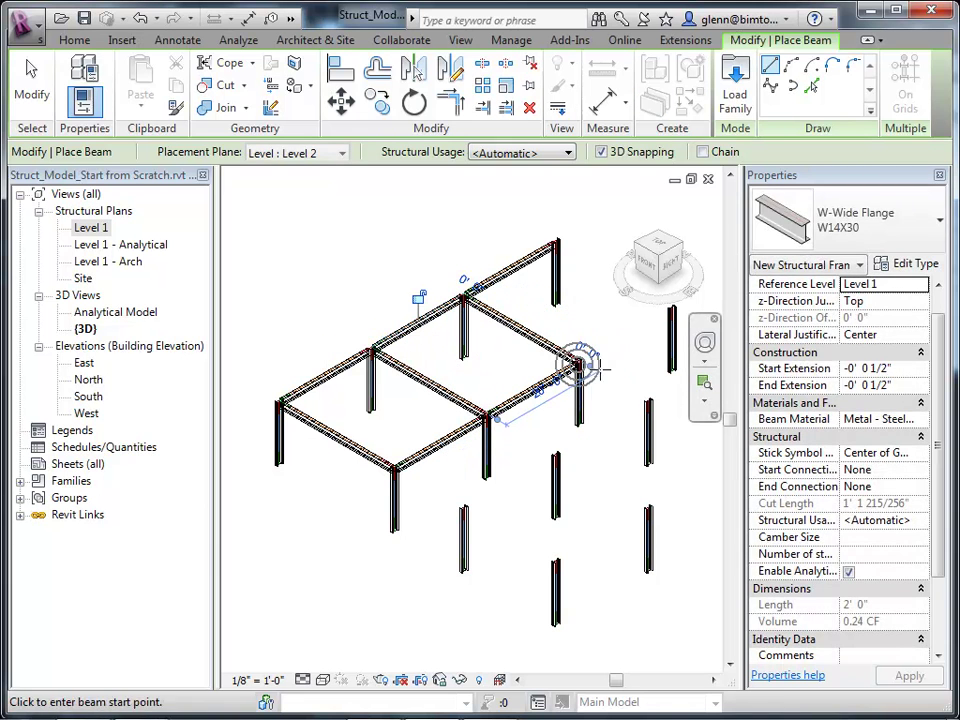
# Add the last beam of the second row and the cross beam joining the far end columns of both rows.
pyautogui.click(580, 362)
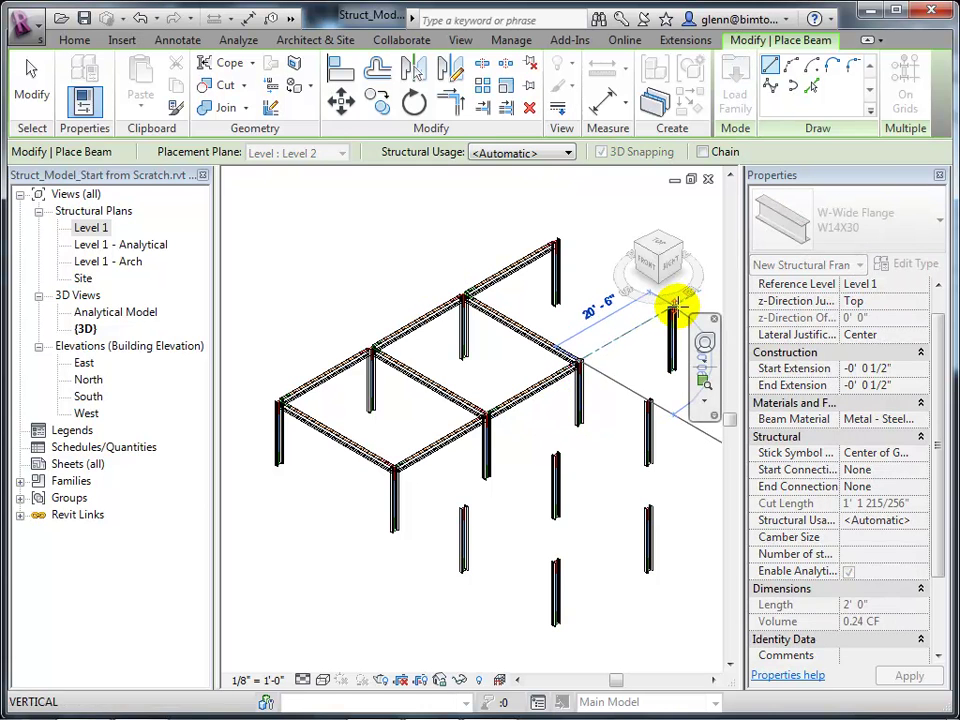
pyautogui.click(672, 310)
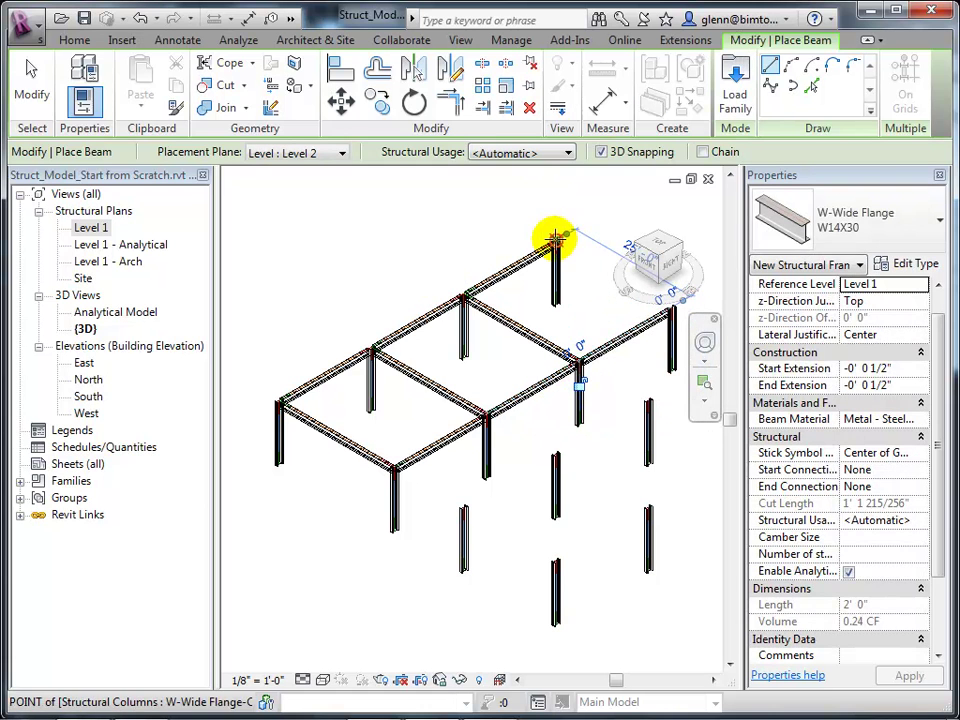
pyautogui.click(555, 238)
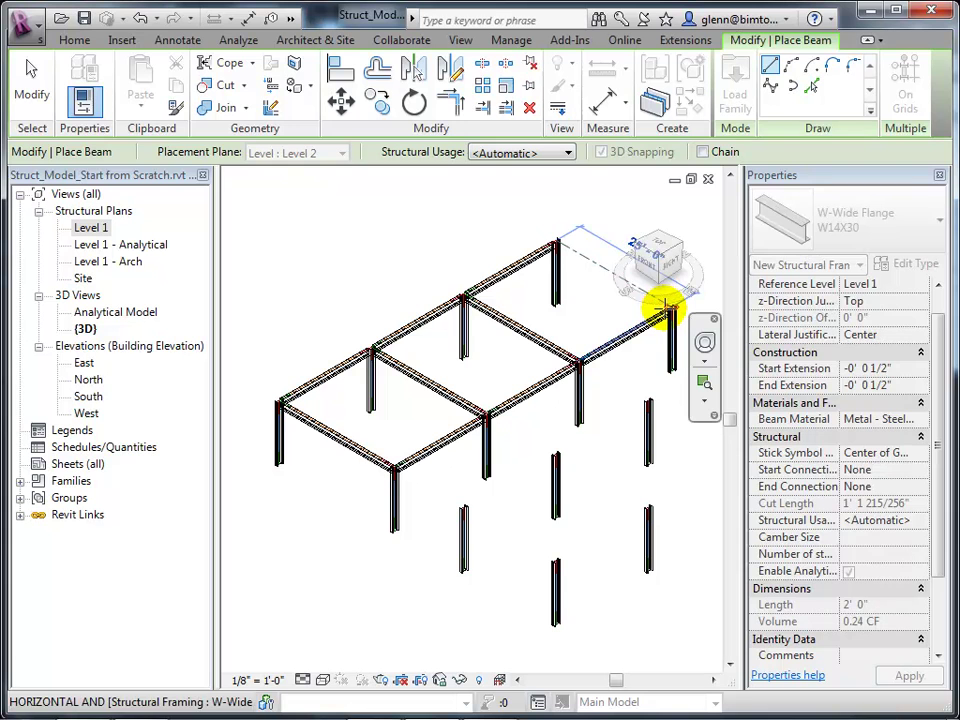
pyautogui.click(671, 314)
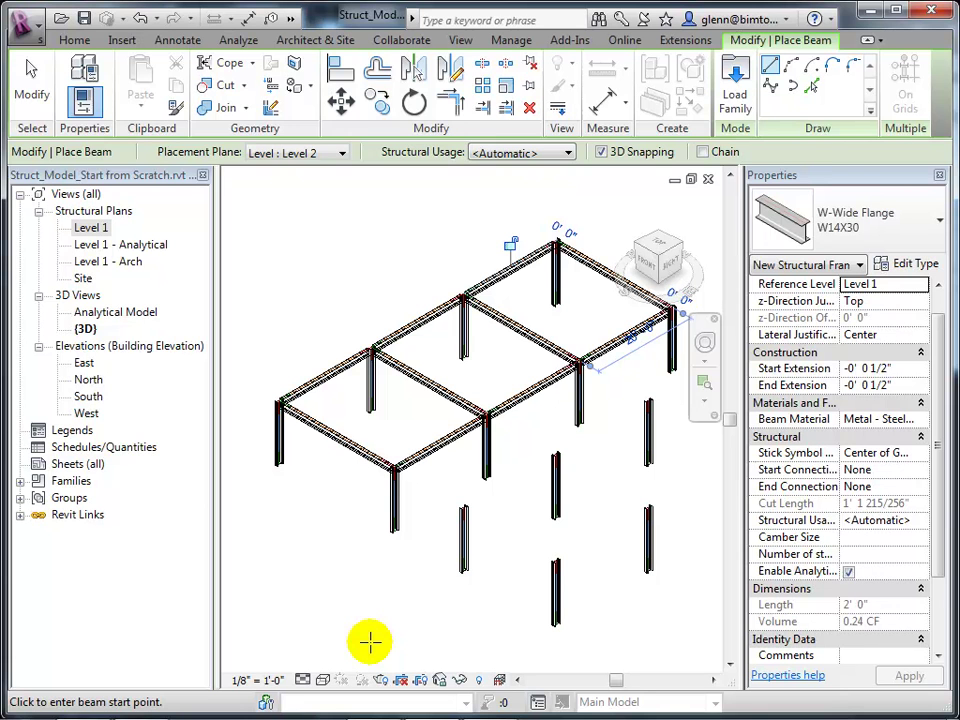
# Set the 3D view's visual style to Shaded and dismiss the save reminder without saving.
pyautogui.click(321, 680)
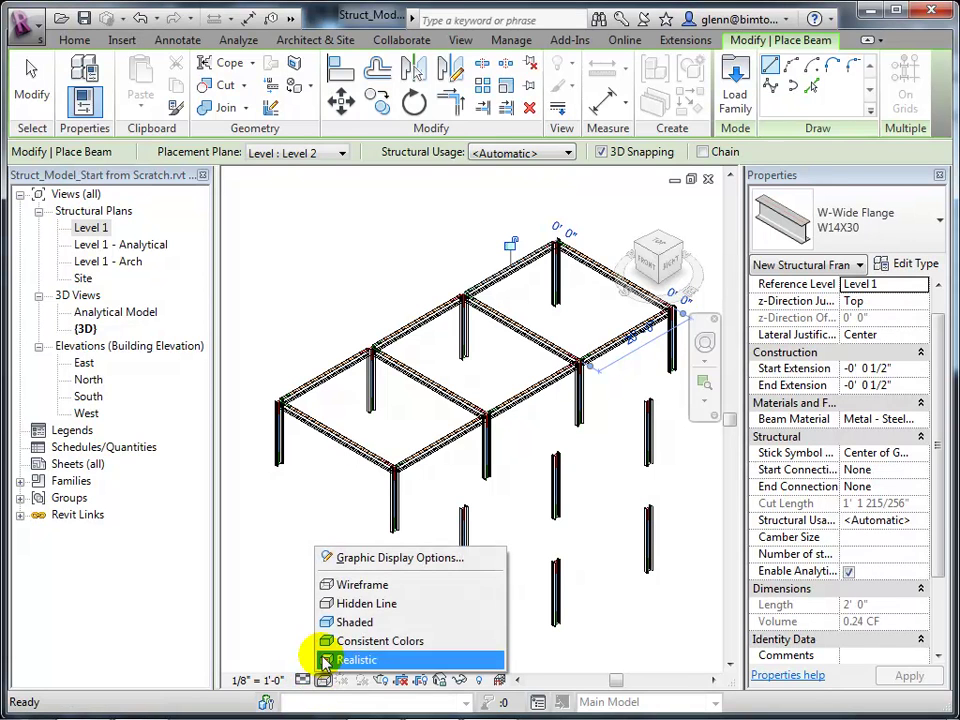
pyautogui.click(335, 622)
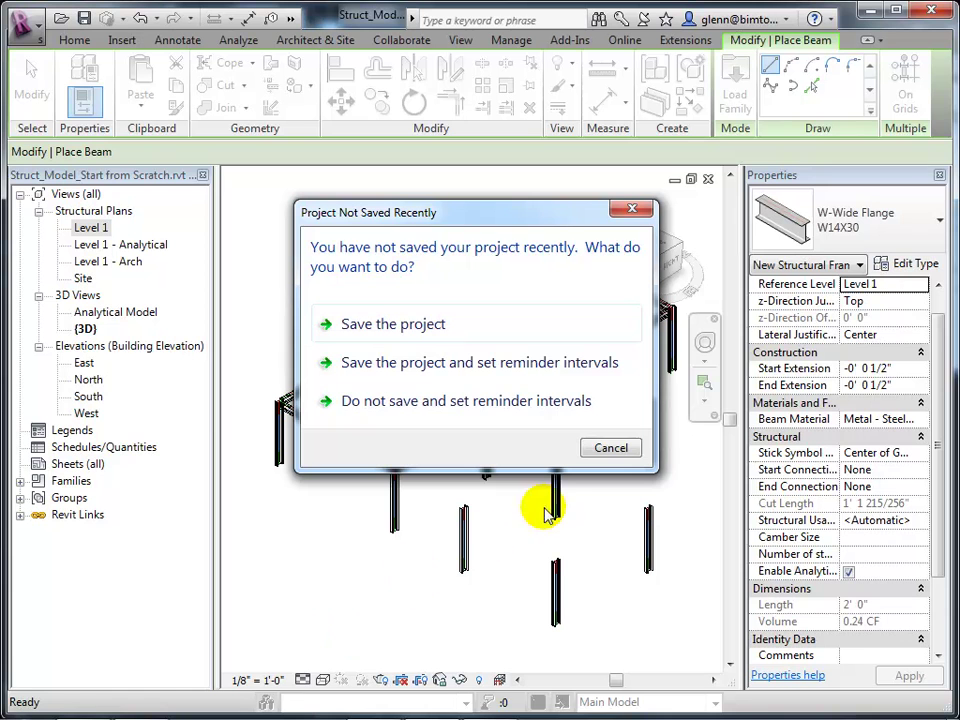
pyautogui.click(613, 446)
pyautogui.scroll(2, 340, 525)
pyautogui.scroll(3, 335, 525)
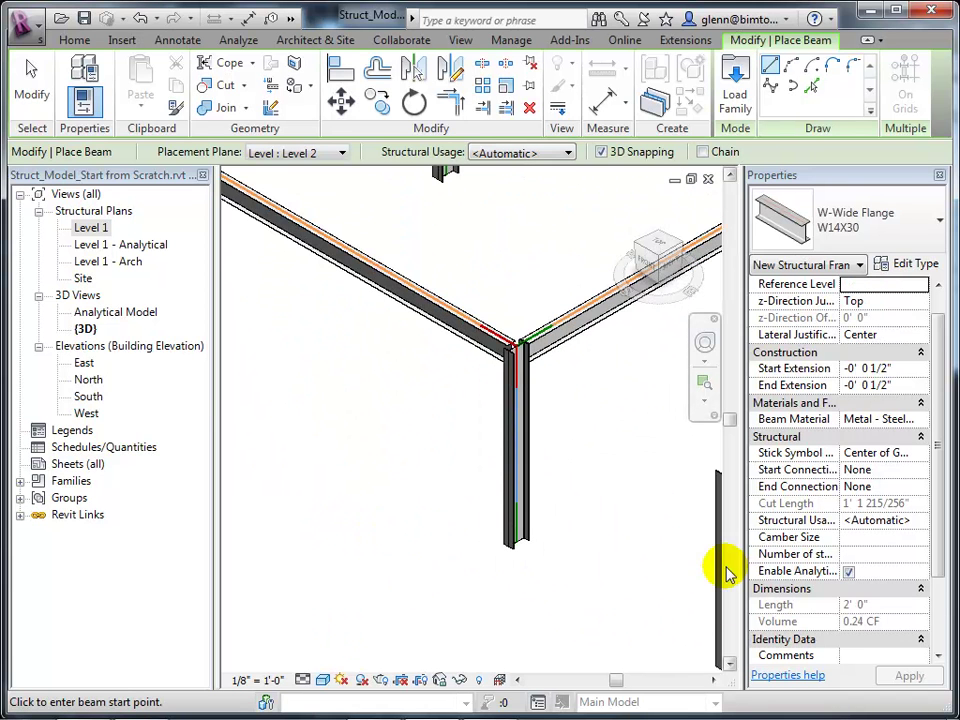
pyautogui.moveTo(731, 427); pyautogui.dragTo(716, 346)
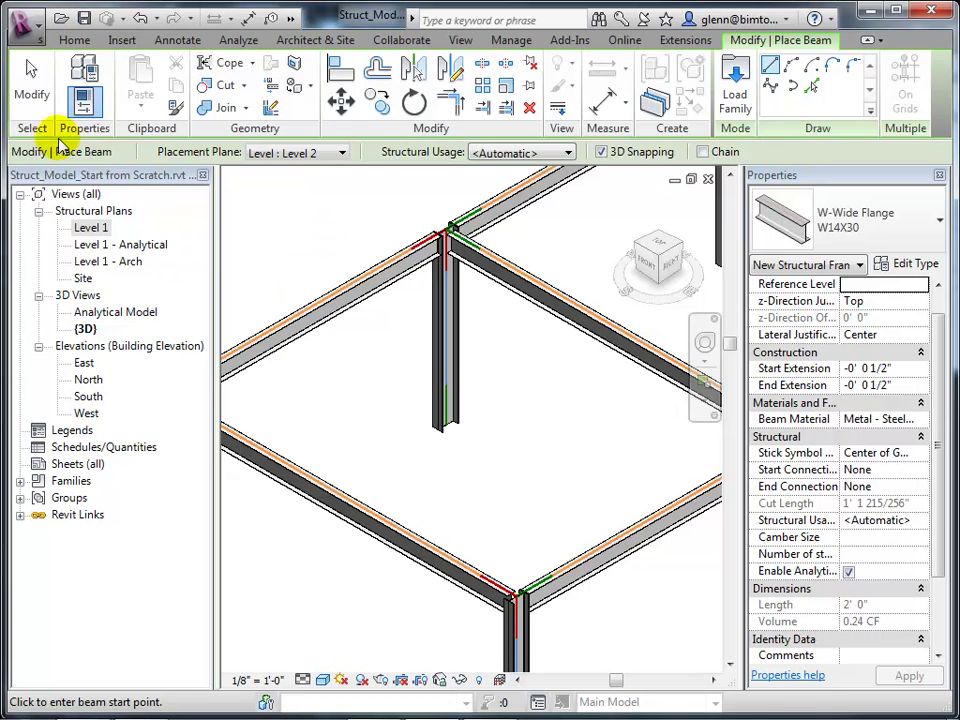
# End beam placement and give the first rear-row beam a z-Direction Justification of Other with a -5" offset.
pyautogui.click(30, 90)
pyautogui.click(343, 285)
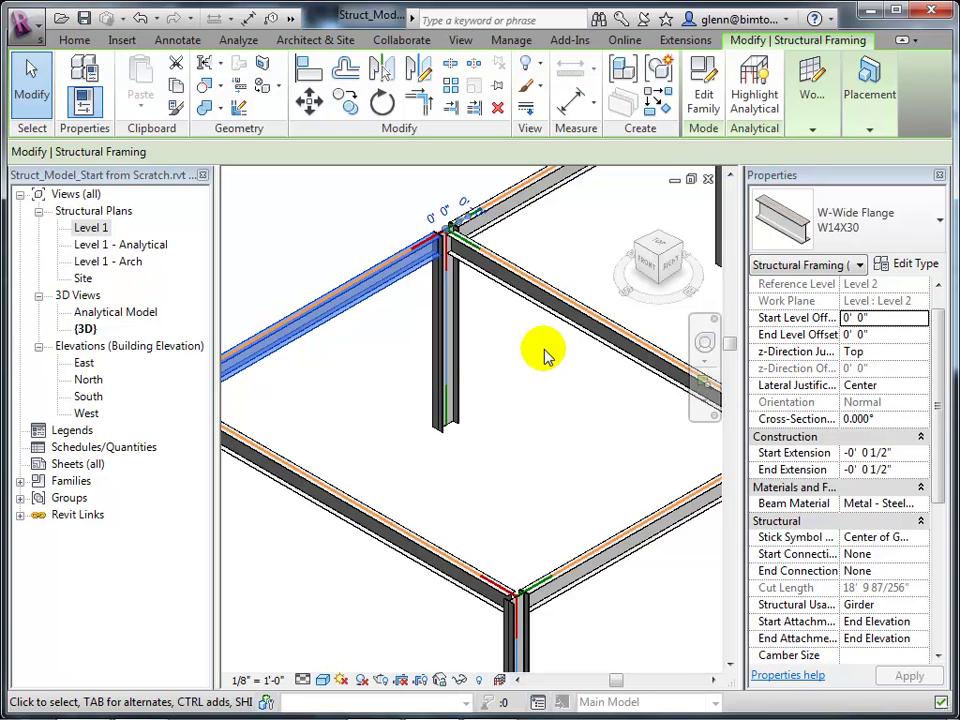
pyautogui.click(886, 319)
pyautogui.click(913, 326)
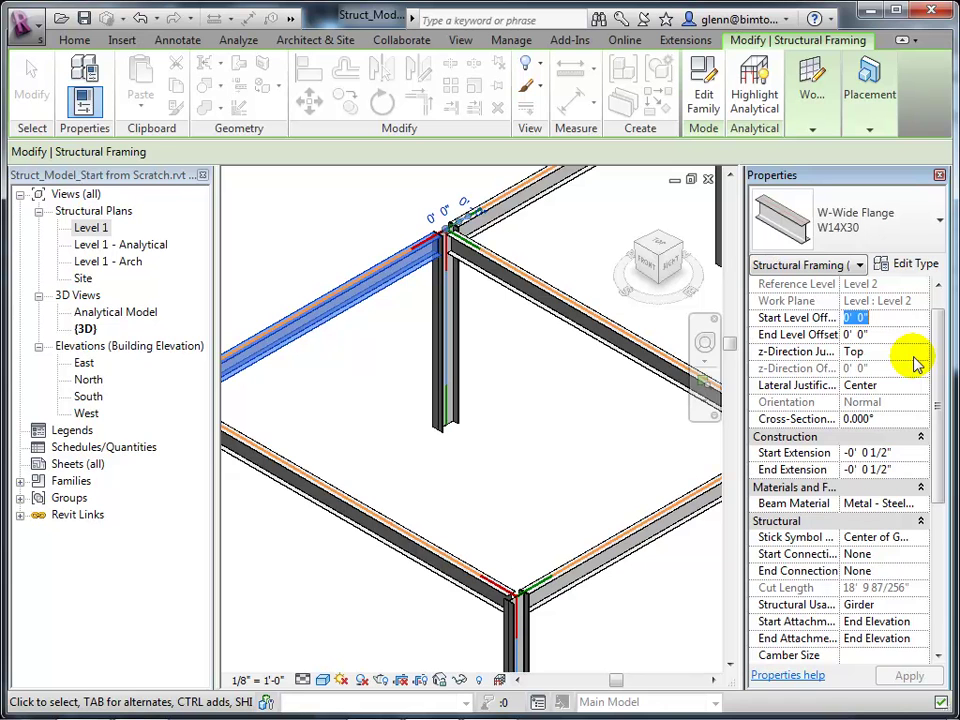
pyautogui.click(920, 352)
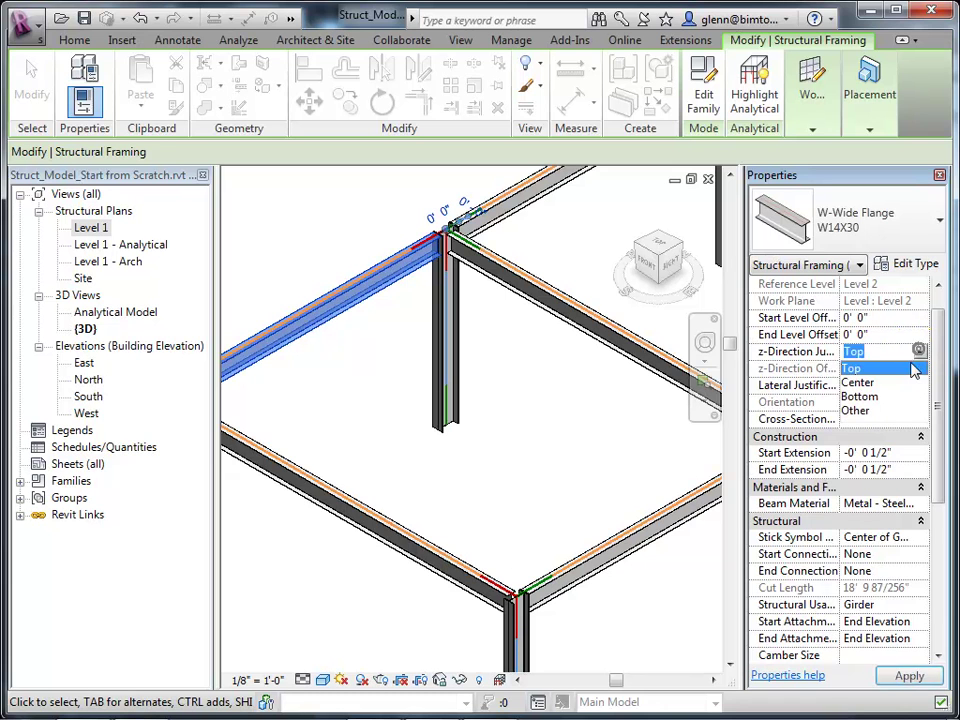
pyautogui.click(878, 411)
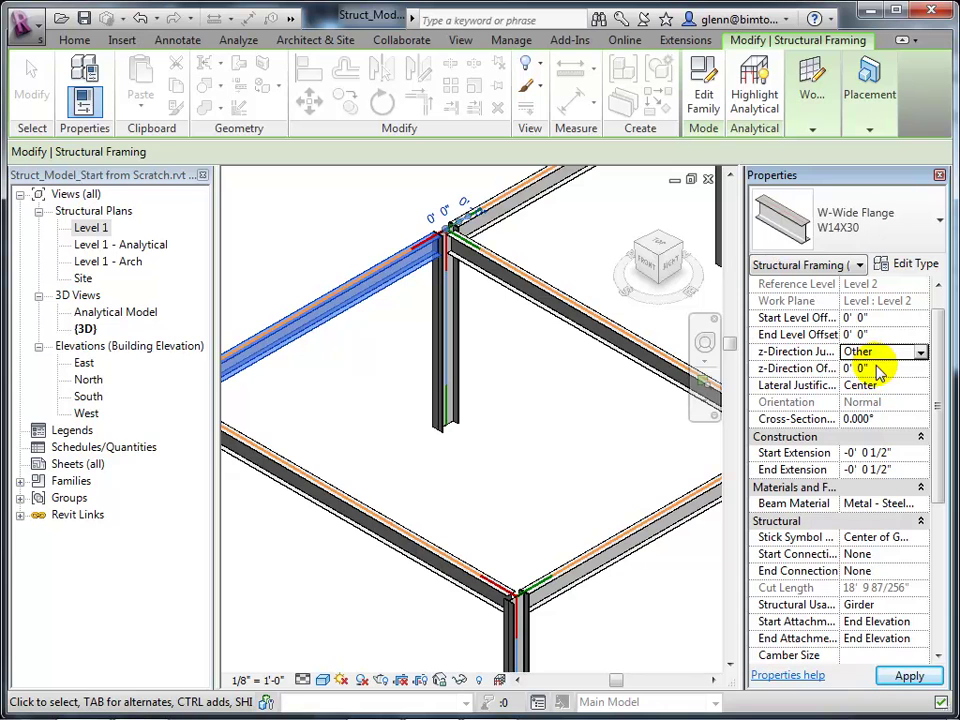
pyautogui.click(866, 369)
pyautogui.write('-5')
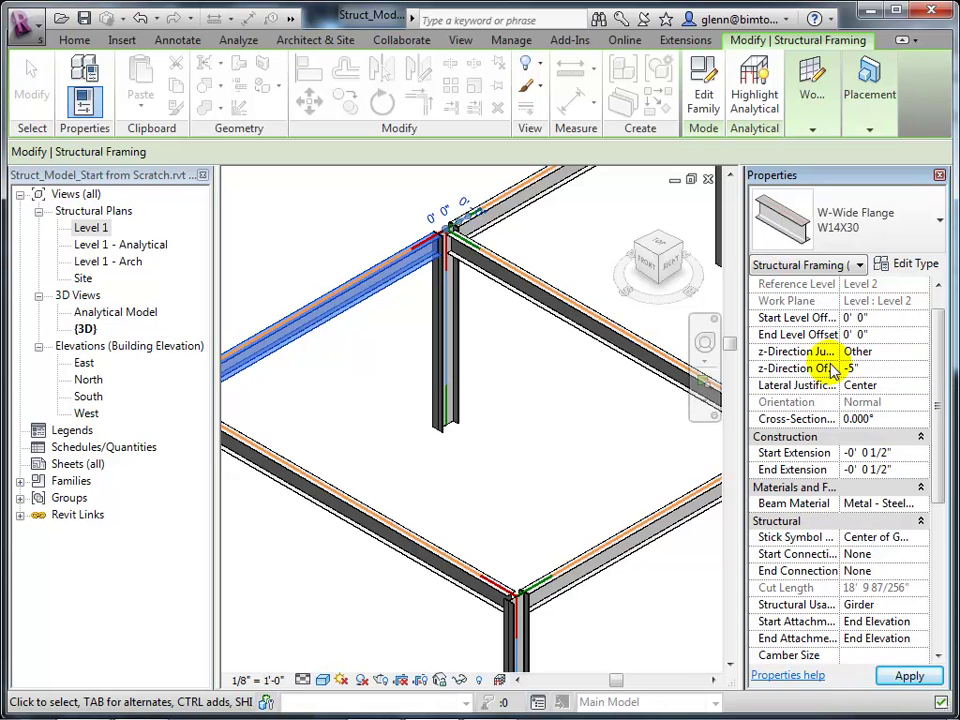
pyautogui.press('Return')
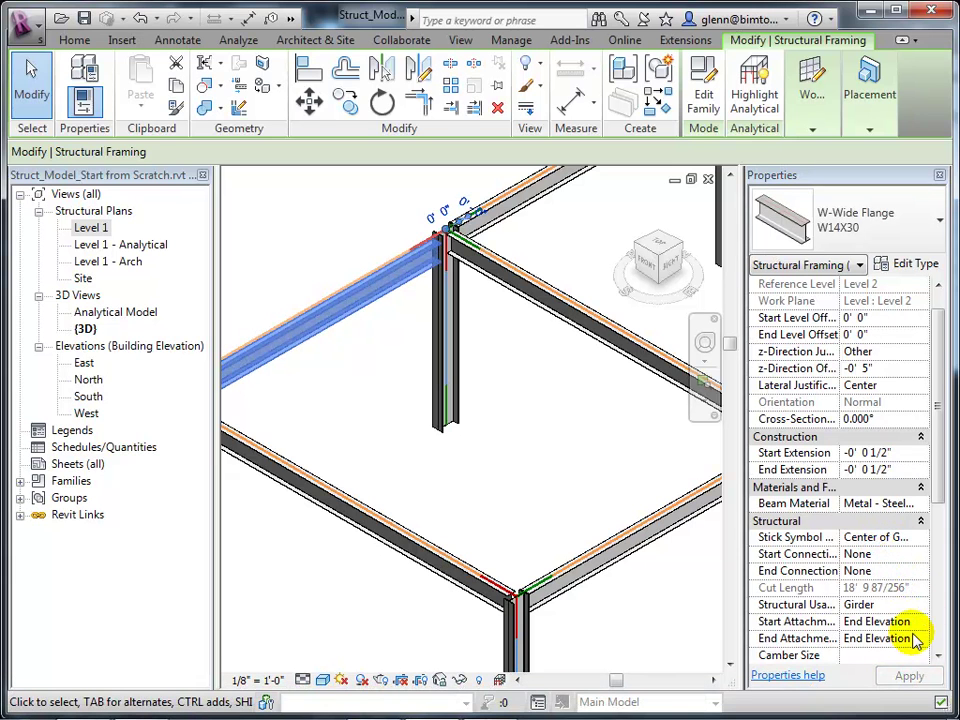
pyautogui.click(908, 672)
pyautogui.click(514, 463)
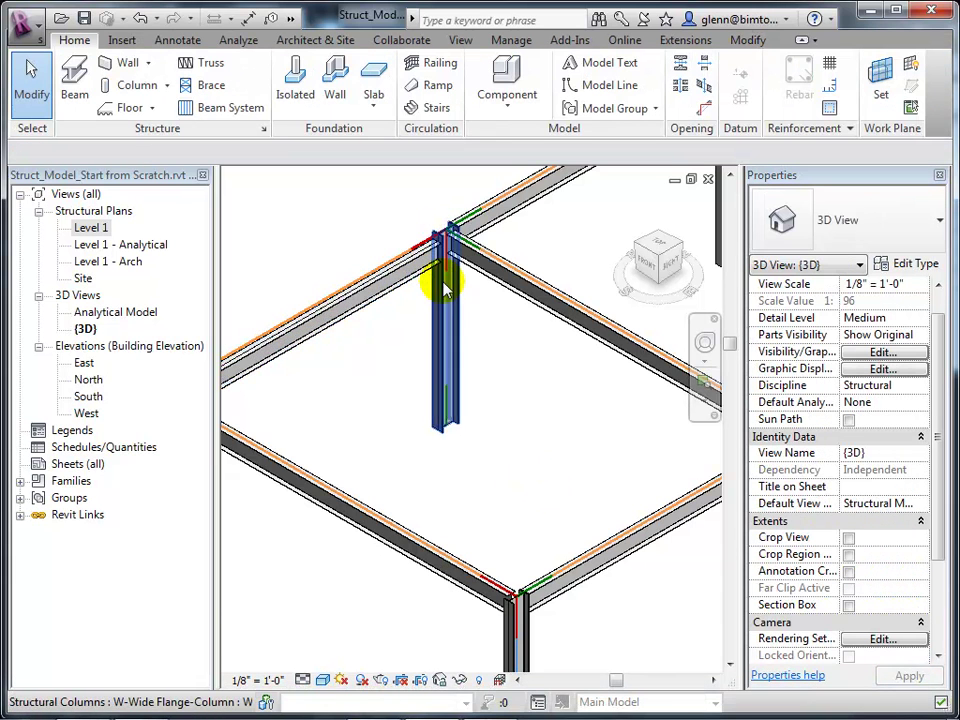
# Select the framed bays and filter the selection to only the Structural Framing (Girder) category.
pyautogui.scroll(5, 441, 276)
pyautogui.scroll(-1, 421, 318)
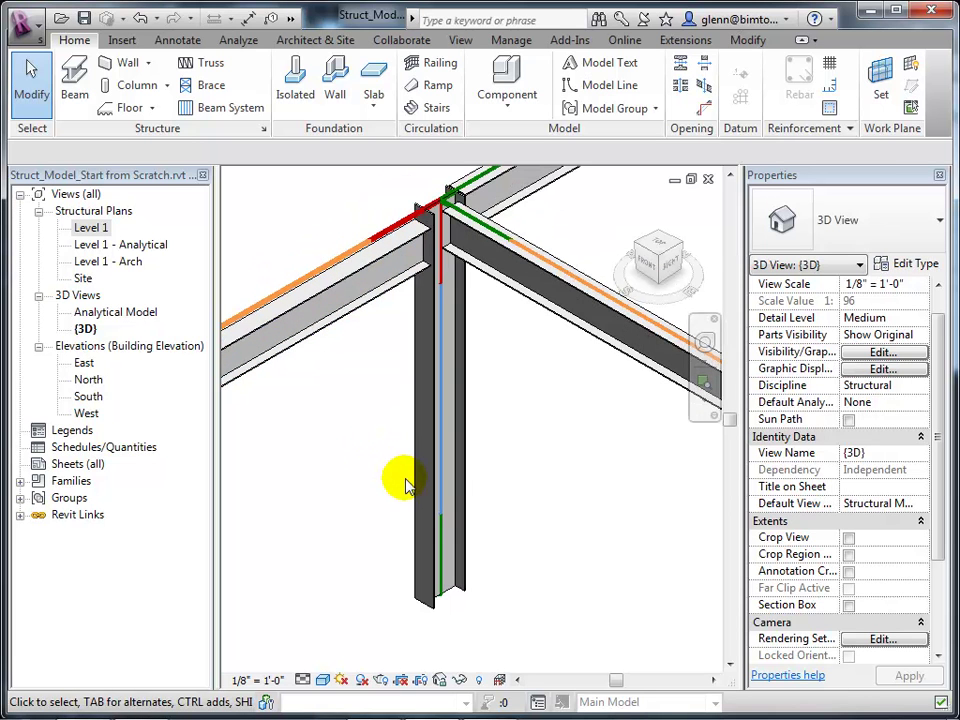
pyautogui.scroll(-5, 407, 487)
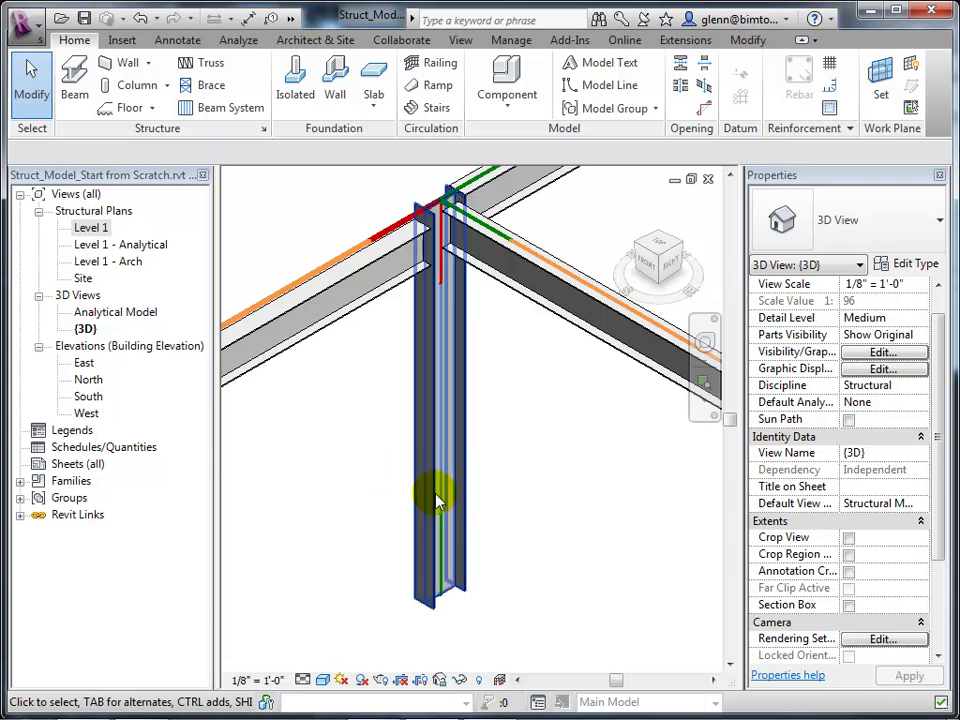
pyautogui.scroll(-2, 450, 515)
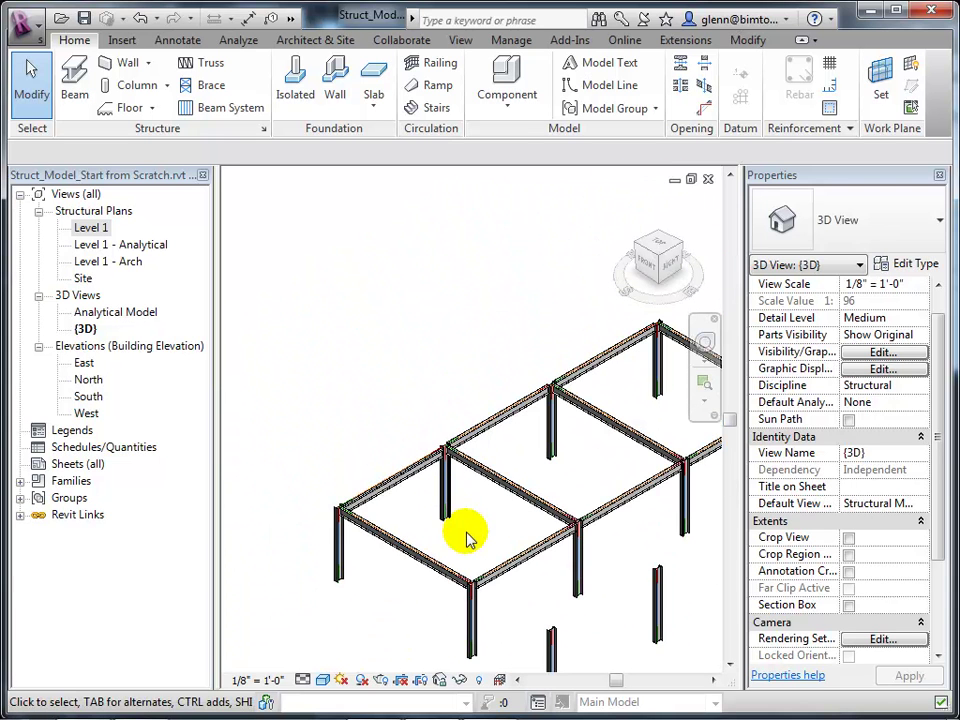
pyautogui.moveTo(471, 531); pyautogui.dragTo(422, 508, button='middle')
pyautogui.scroll(-2, 422, 508)
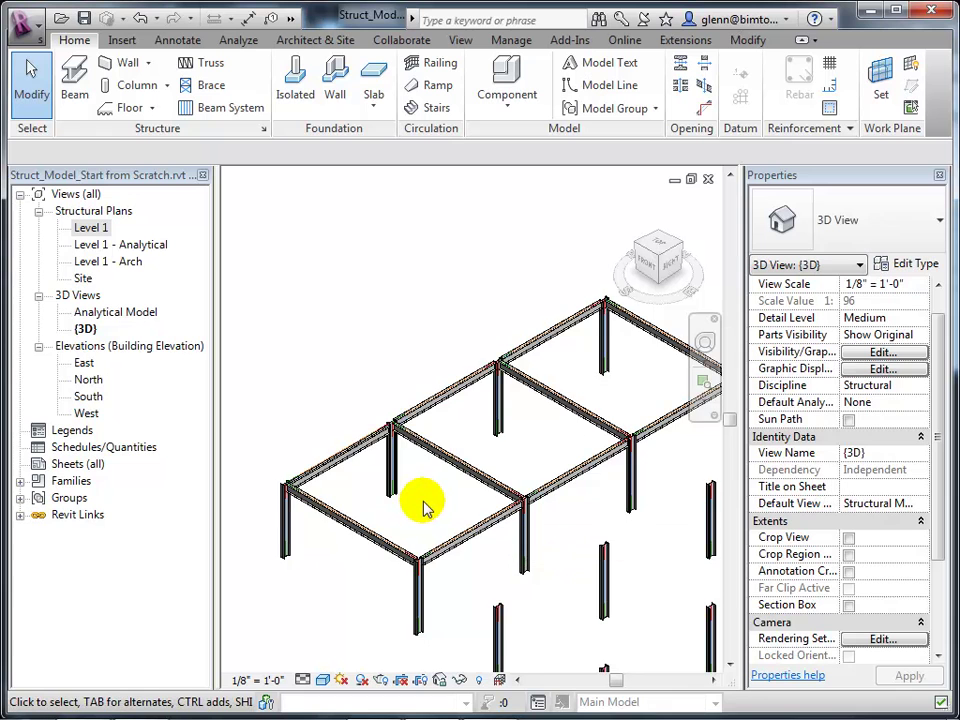
pyautogui.moveTo(303, 257); pyautogui.dragTo(676, 586)
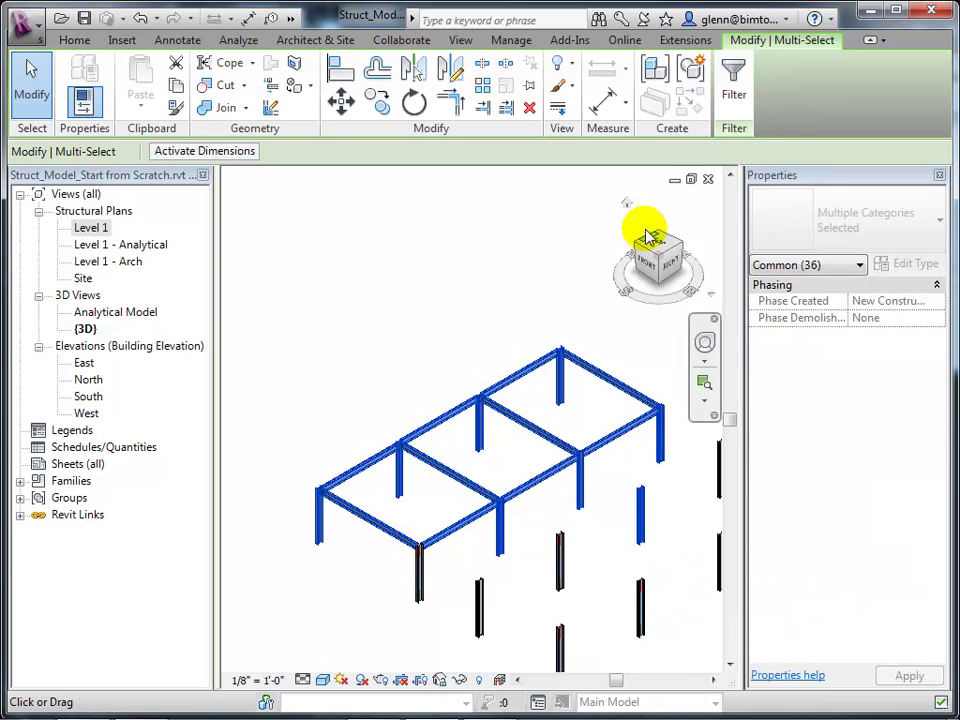
pyautogui.click(734, 88)
pyautogui.click(552, 281)
pyautogui.click(313, 292)
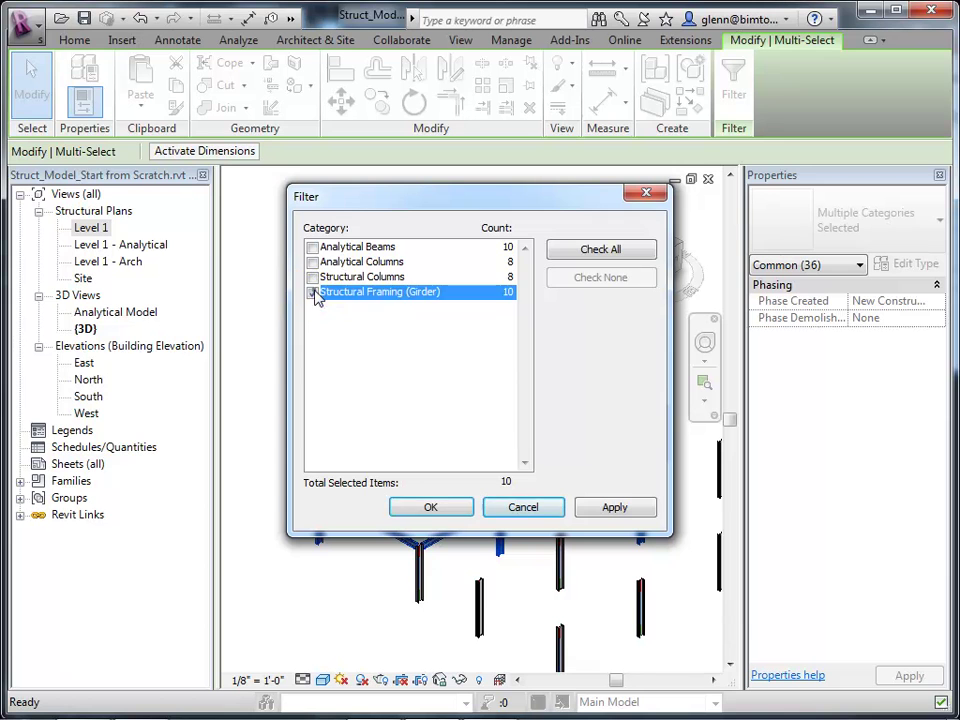
pyautogui.click(455, 508)
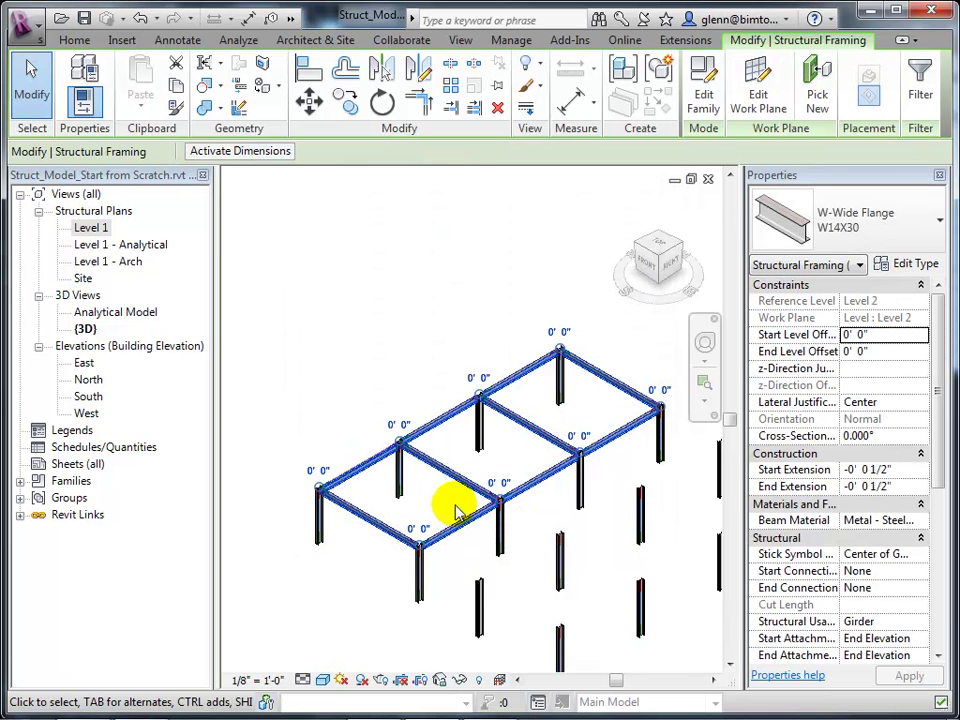
# Set the selected girders' z-Direction Justification to Other with a -0' 5" offset and check a column joint.
pyautogui.click(898, 370)
pyautogui.click(921, 370)
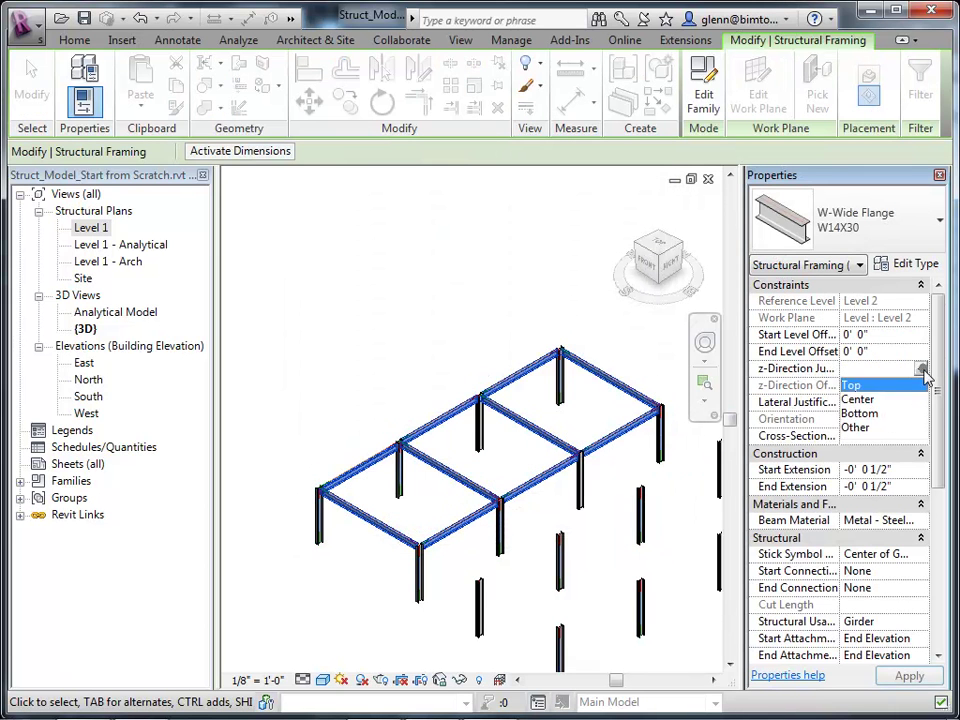
pyautogui.click(868, 424)
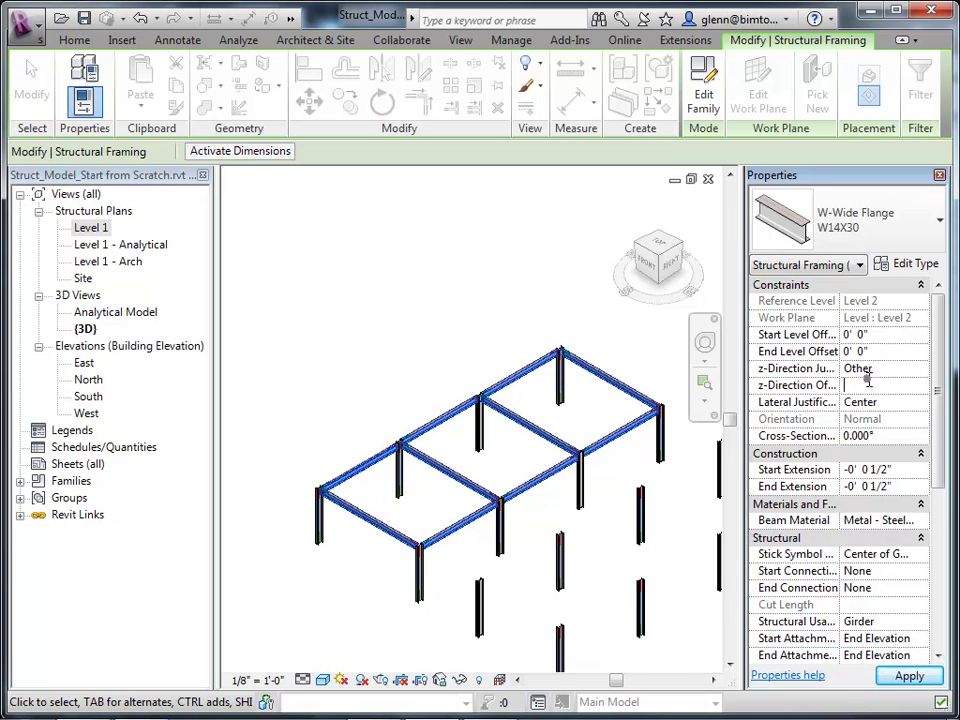
pyautogui.click(870, 386)
pyautogui.write('-0\' 5"')
pyautogui.press('Return')
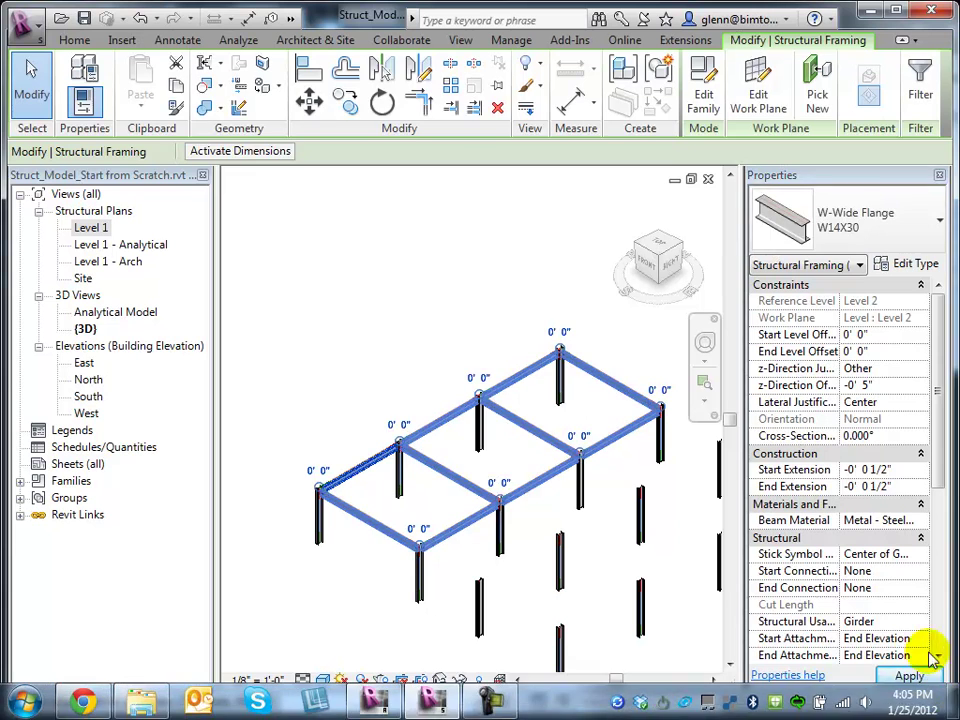
pyautogui.click(906, 677)
pyautogui.click(328, 596)
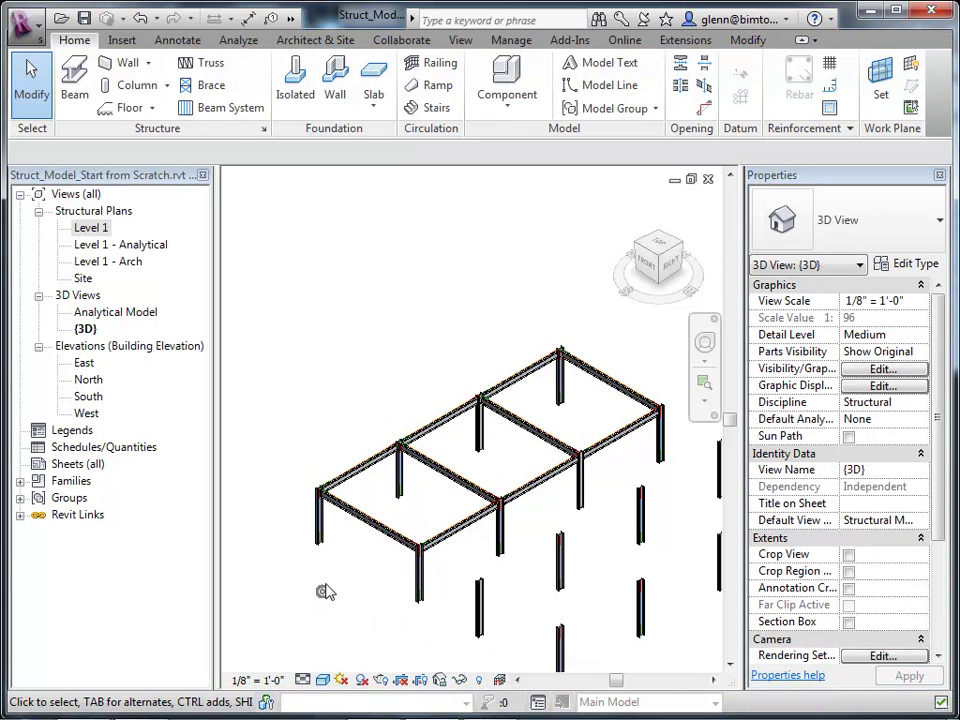
pyautogui.scroll(3, 335, 585)
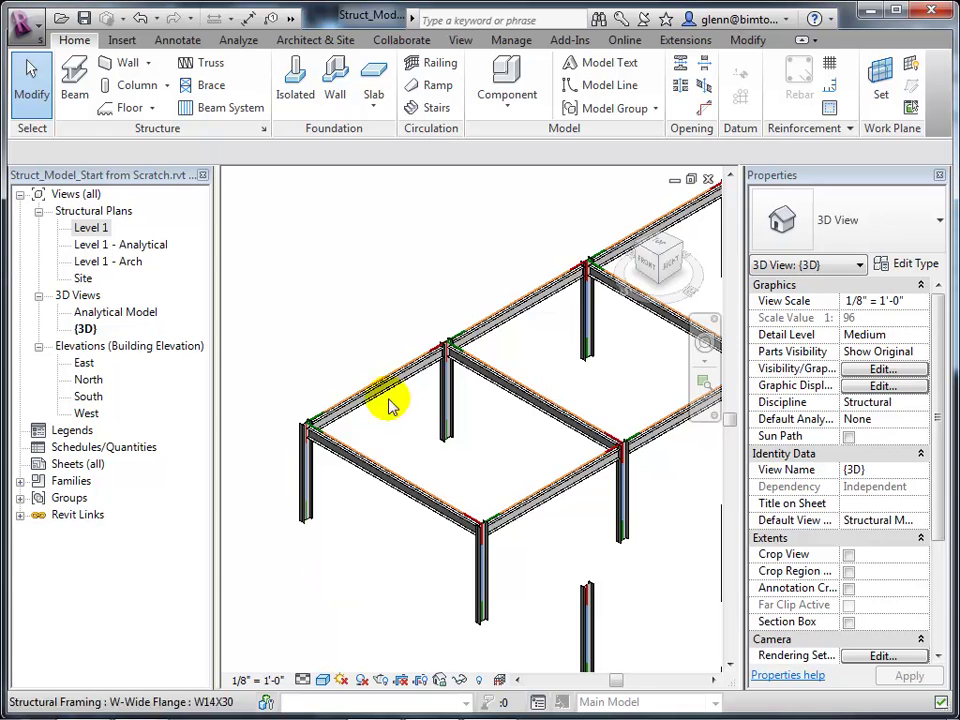
pyautogui.scroll(5, 421, 336)
pyautogui.scroll(-4, 421, 336)
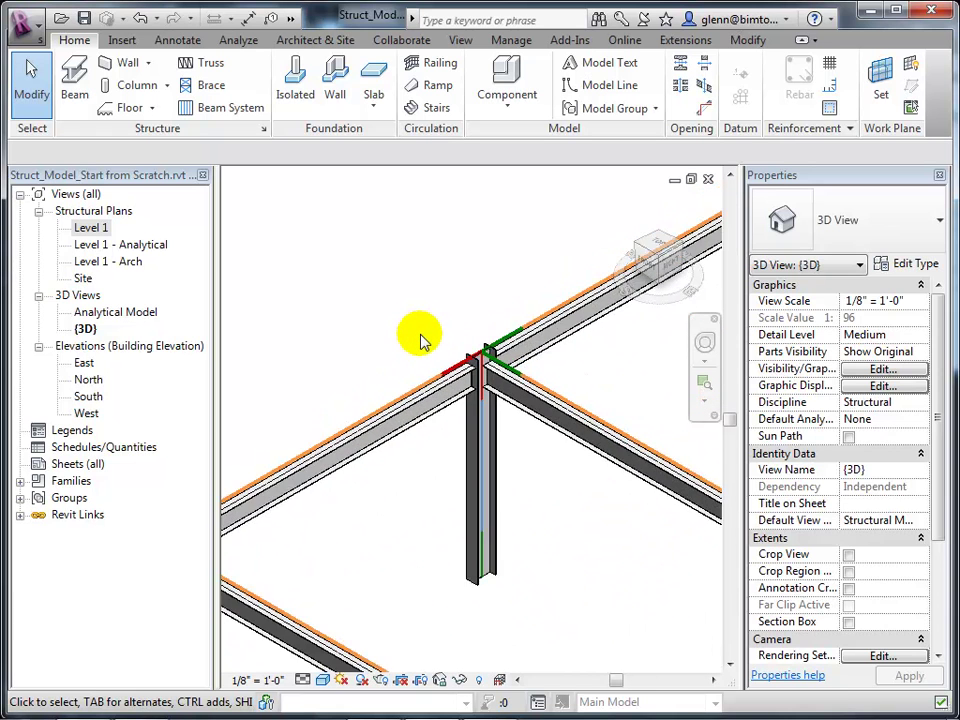
# Start a beam system and define its boundary by picking the four girders around the front bay as supports.
pyautogui.scroll(-1, 414, 328)
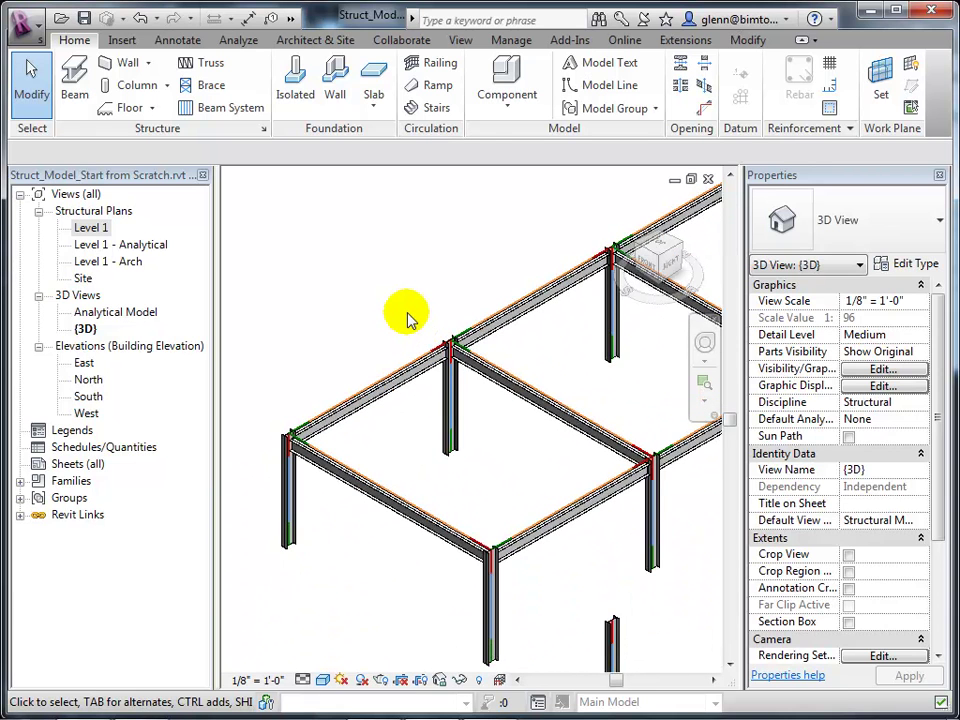
pyautogui.click(249, 114)
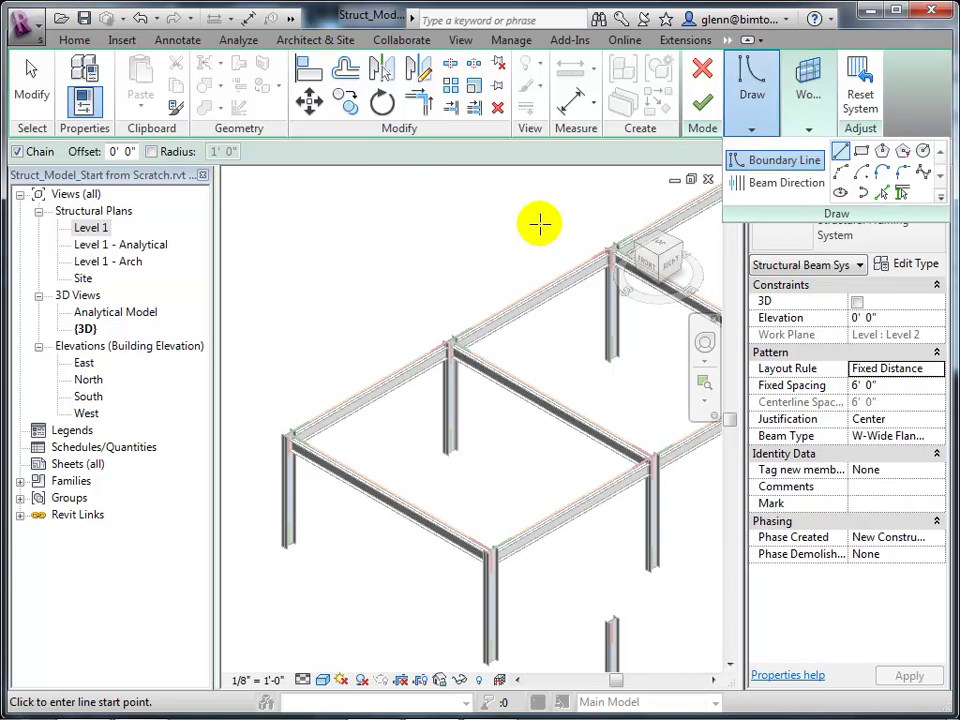
pyautogui.moveTo(768, 126)
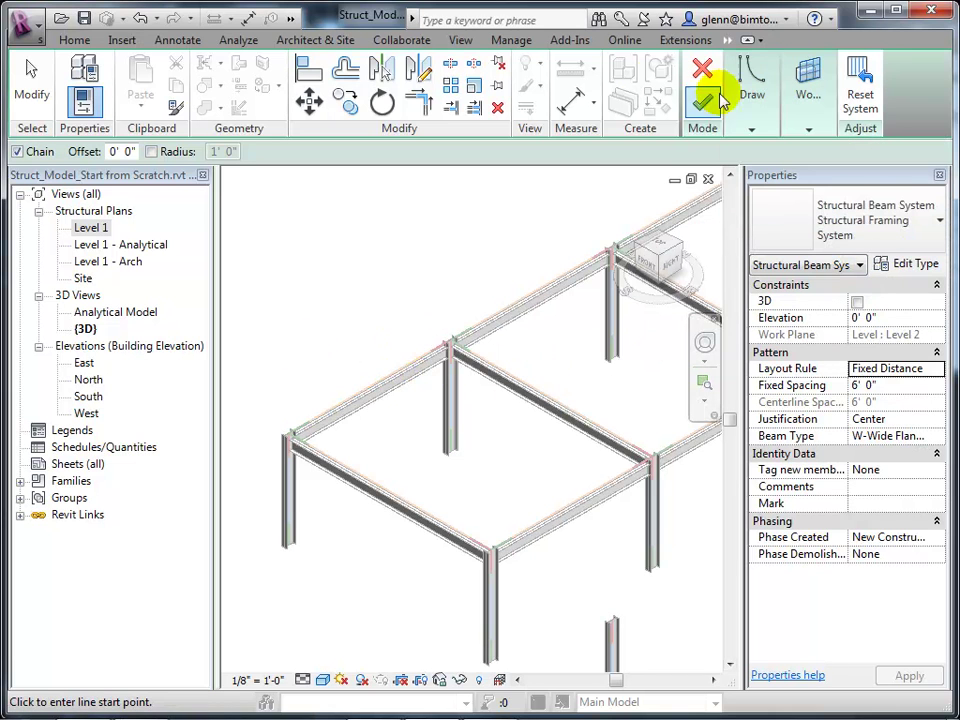
pyautogui.moveTo(740, 95)
pyautogui.click(900, 196)
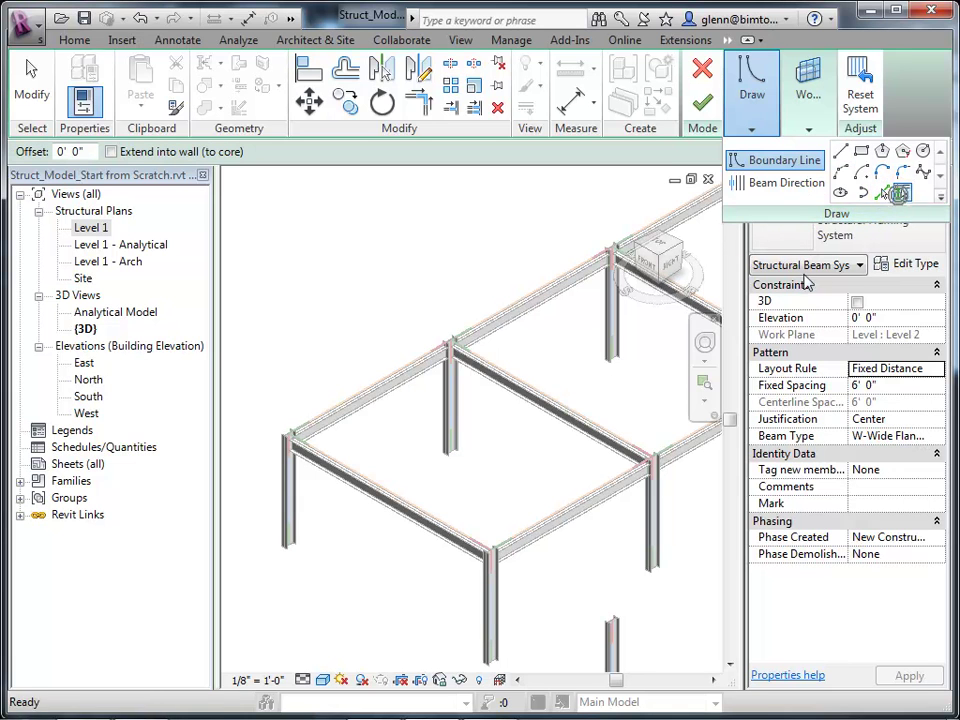
pyautogui.click(553, 408)
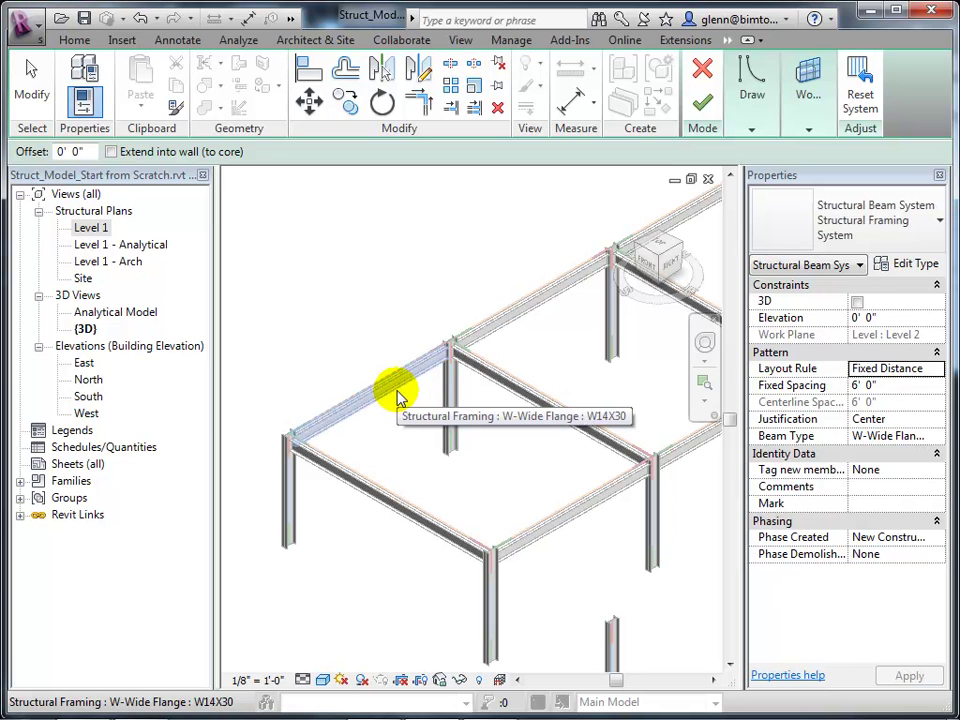
pyautogui.click(398, 397)
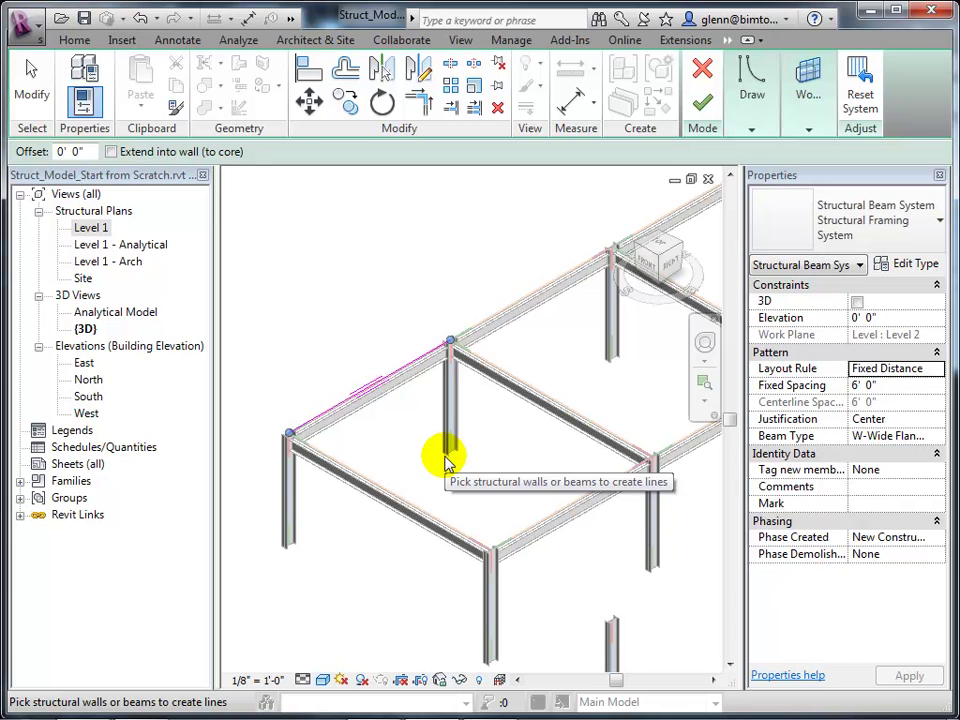
pyautogui.click(514, 382)
pyautogui.click(572, 515)
pyautogui.click(392, 512)
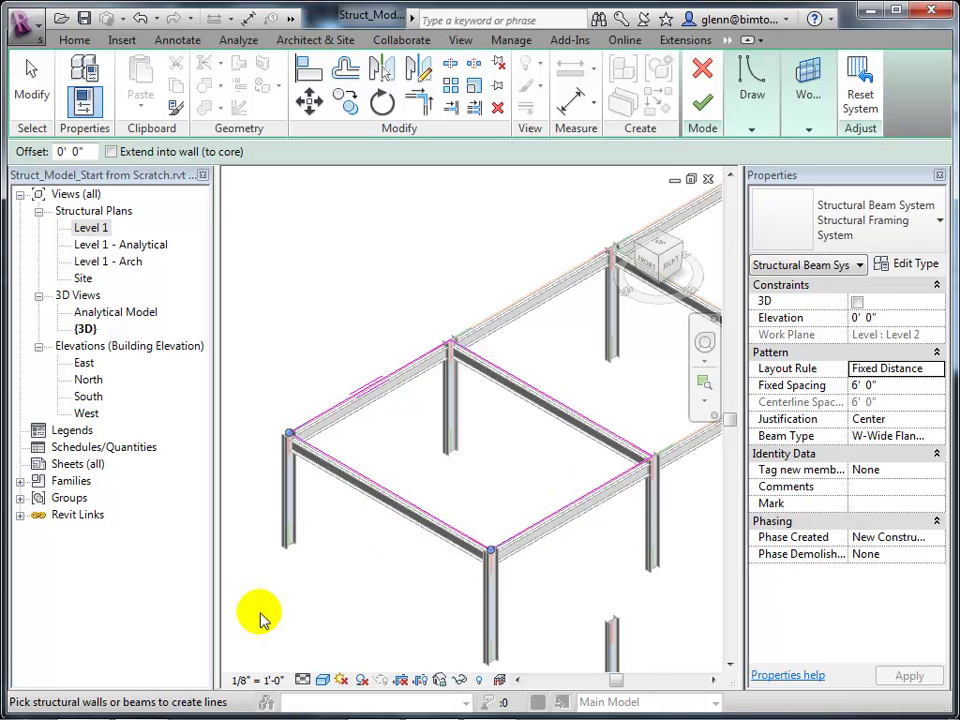
# Set the beam system's elevation to -0' 5", keep W14X30 as its beam type, and finish the boundary sketch.
pyautogui.click(903, 318)
pyautogui.doubleClick(904, 318)
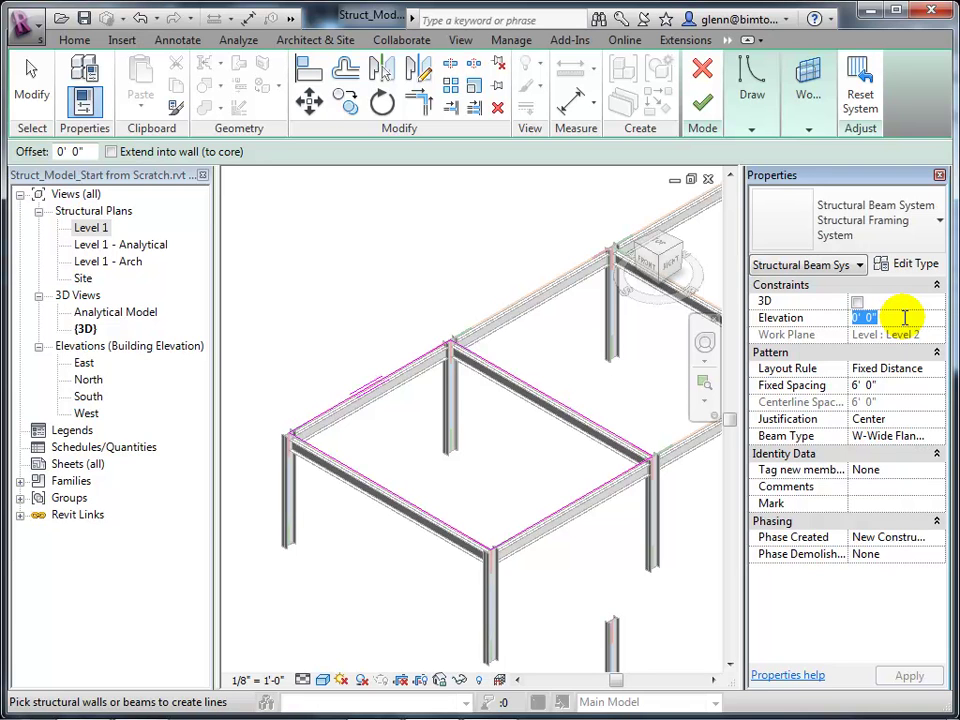
pyautogui.write('-5')
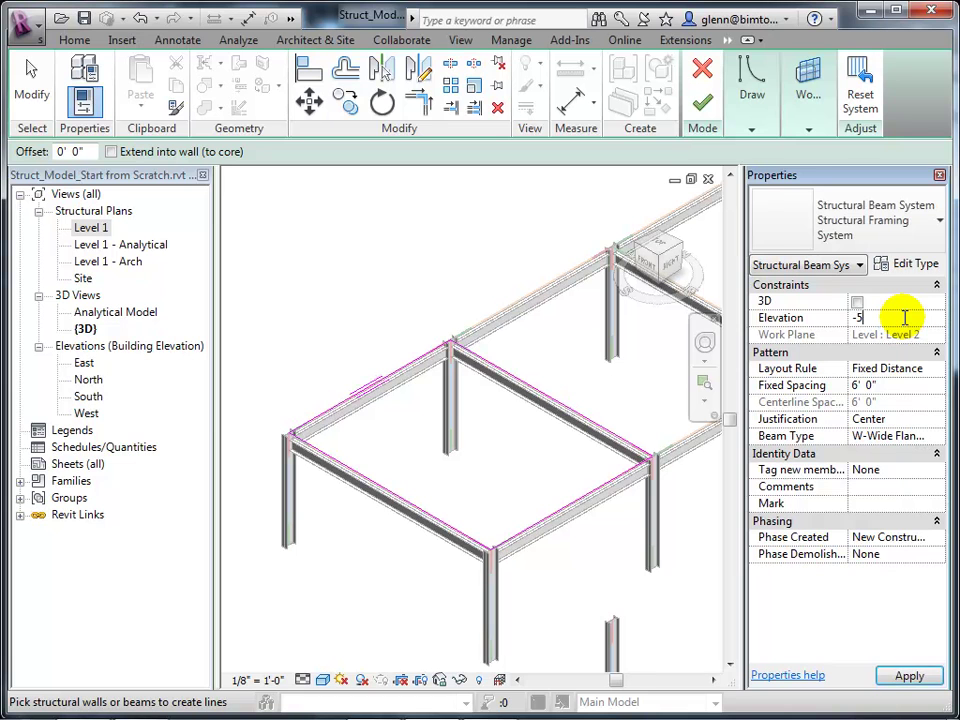
pyautogui.press('Tab')
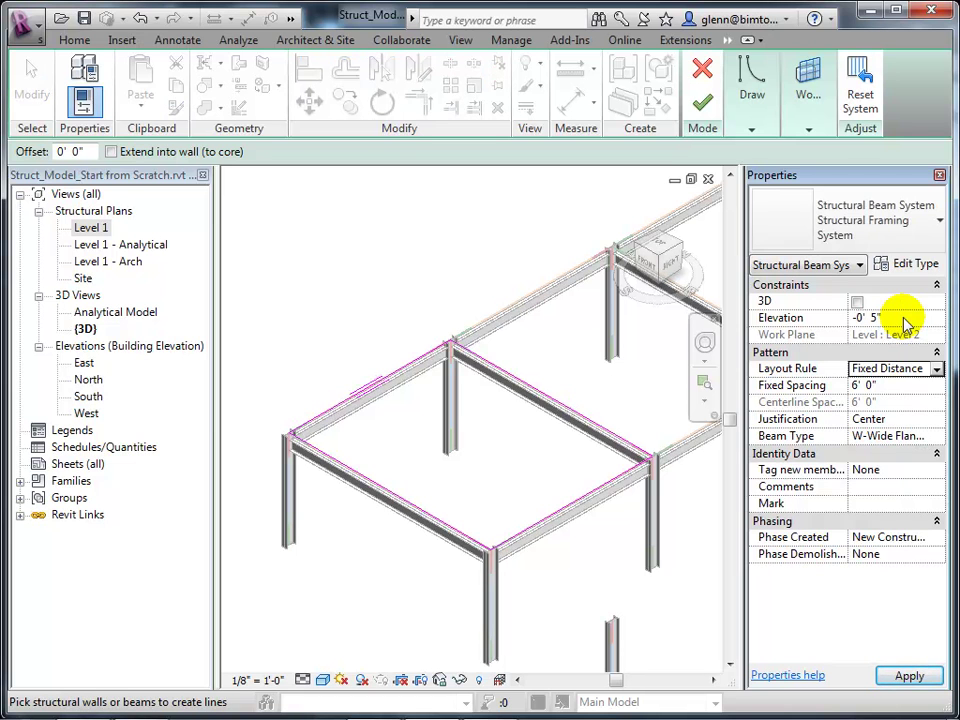
pyautogui.click(936, 437)
pyautogui.click(937, 437)
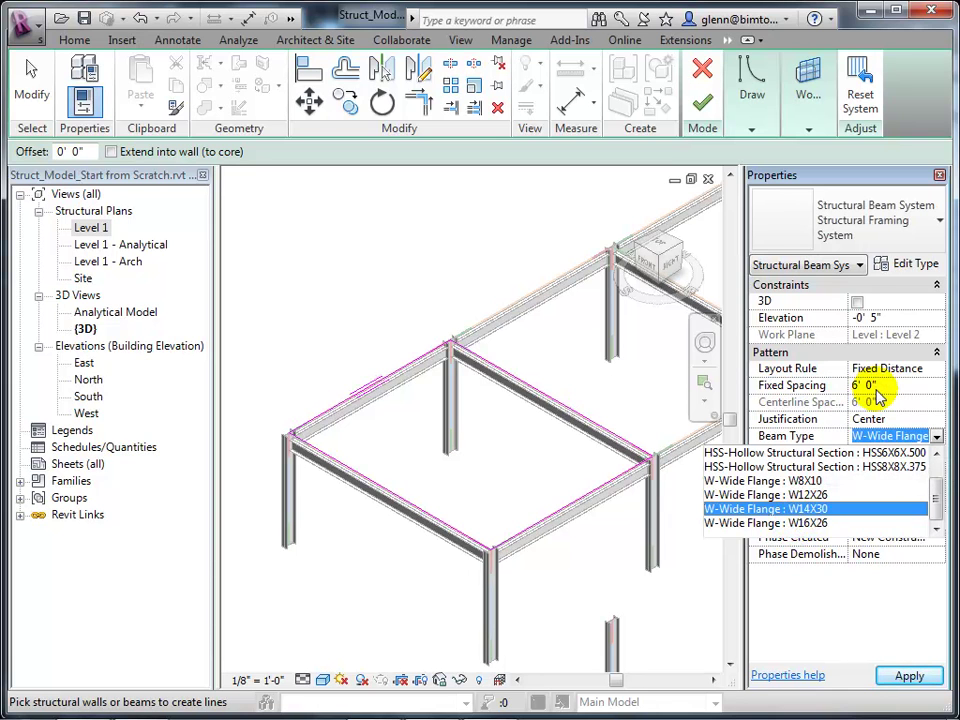
pyautogui.click(910, 677)
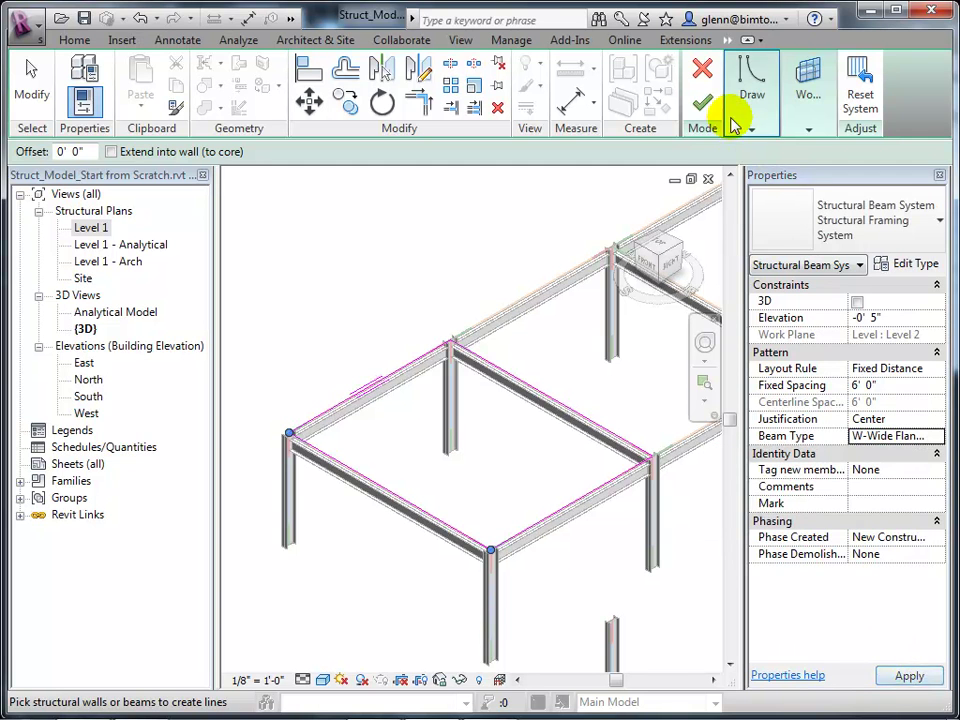
pyautogui.click(703, 103)
pyautogui.click(454, 274)
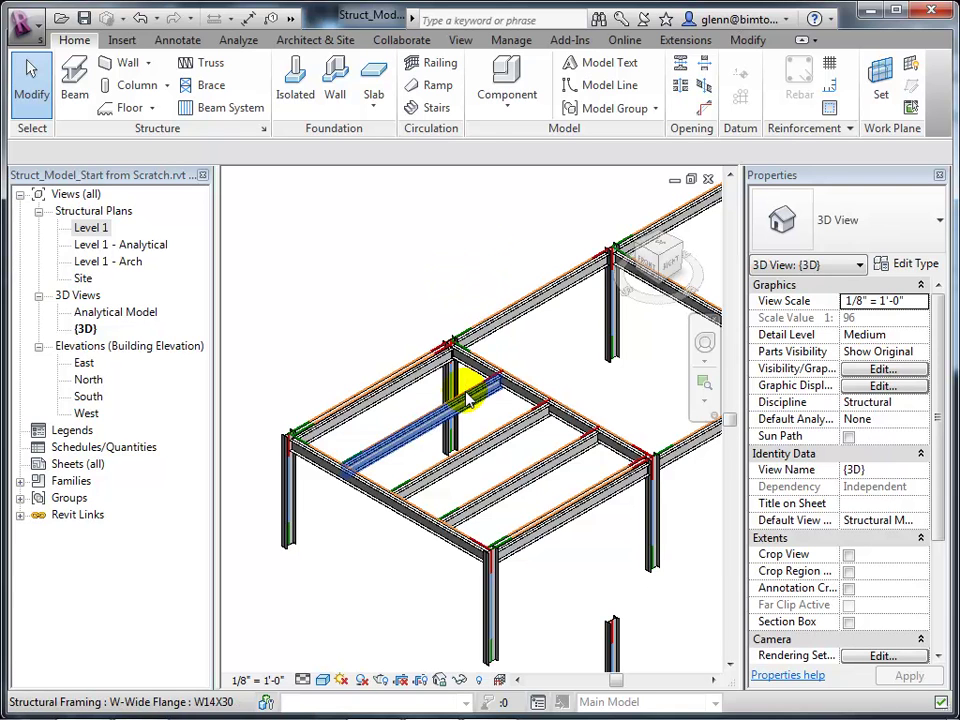
pyautogui.press('Tab')
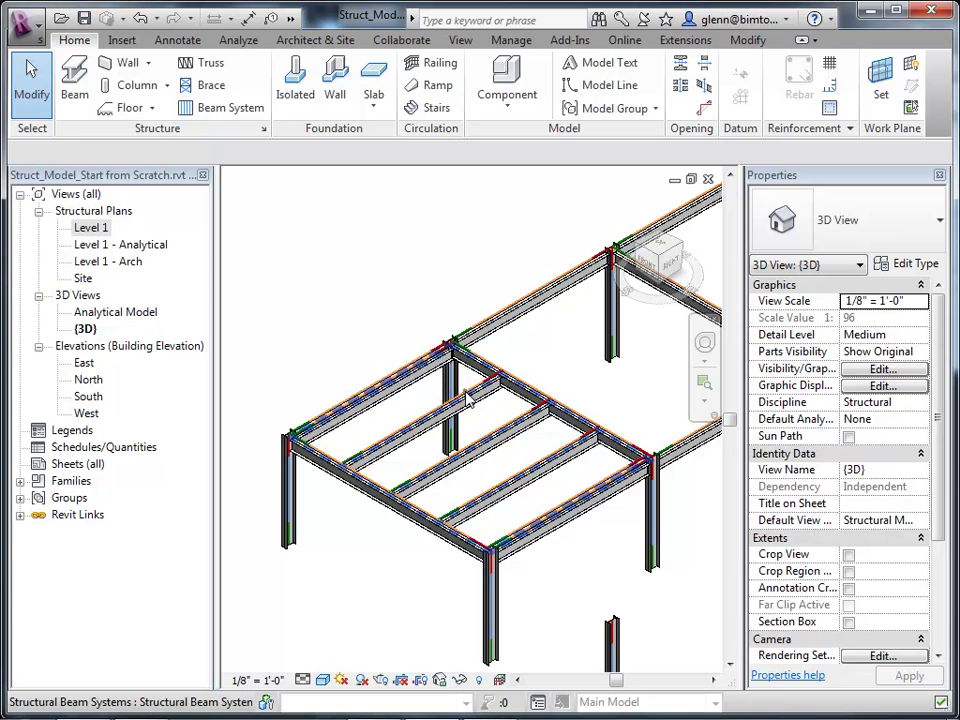
pyautogui.click(466, 398)
pyautogui.click(274, 284)
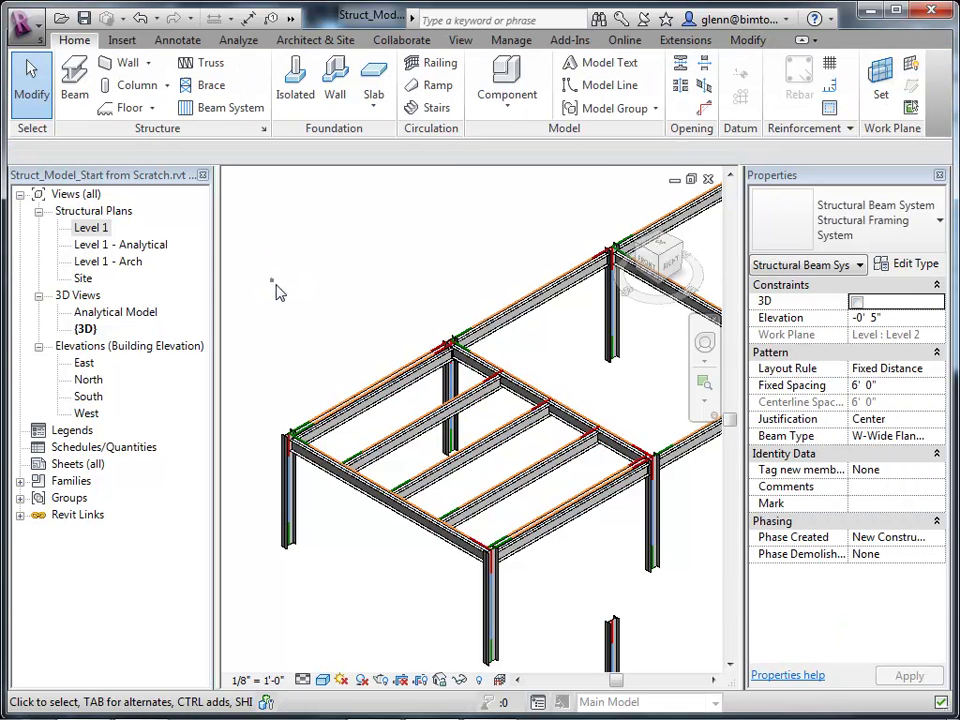
# Select the whole beam system in the front bay and set its fixed spacing to 4' 0".
pyautogui.press('Tab')
pyautogui.press('Tab')
pyautogui.press('Tab')
pyautogui.click(440, 422)
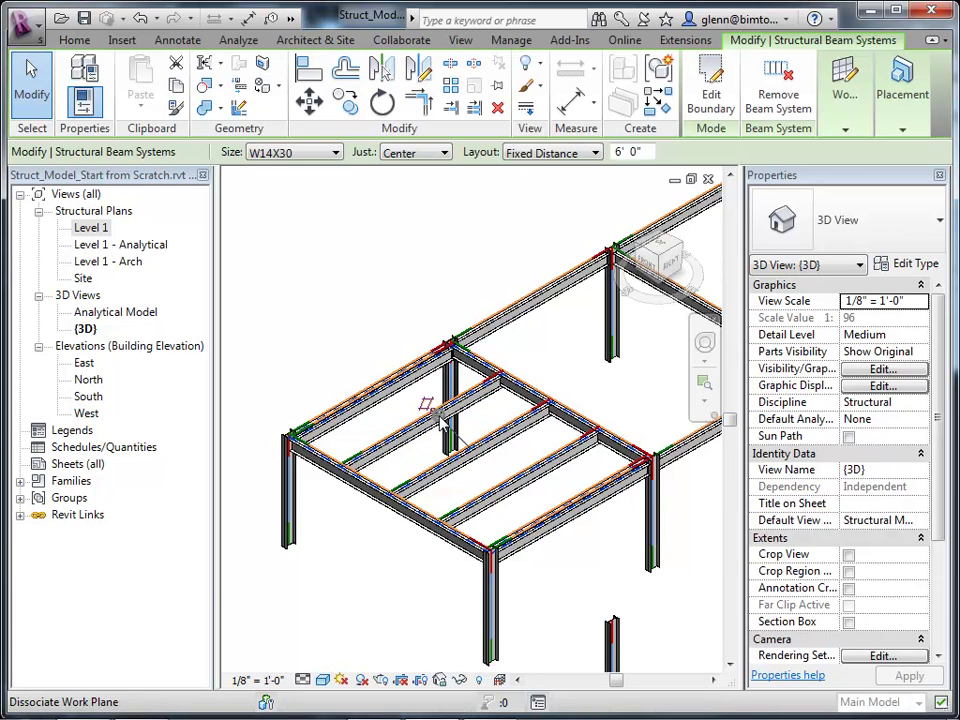
pyautogui.click(904, 388)
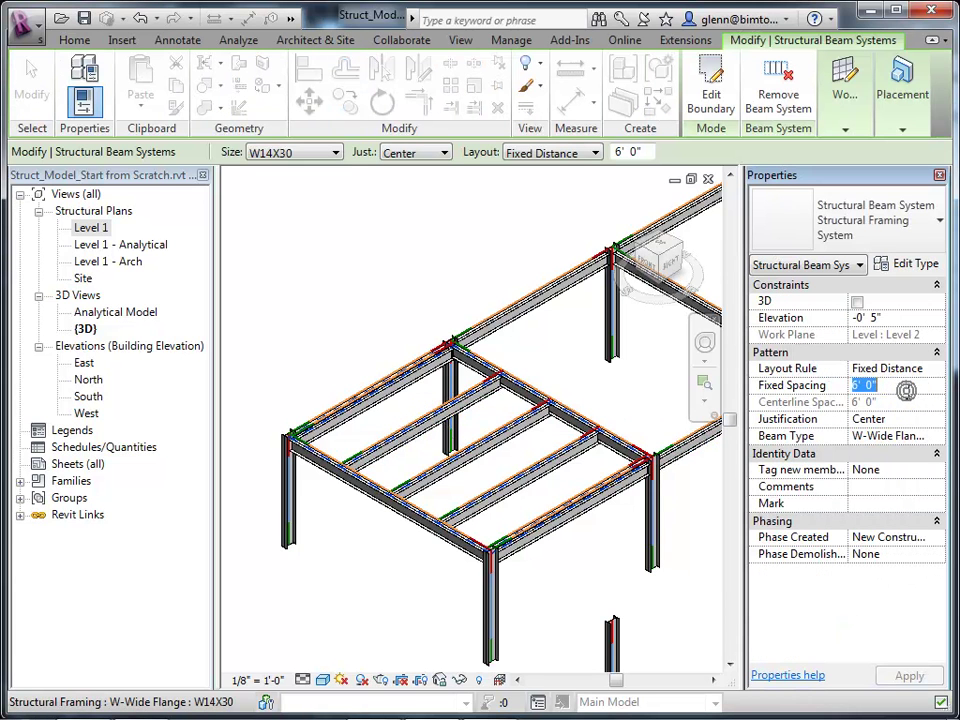
pyautogui.write('4')
pyautogui.press('Return')
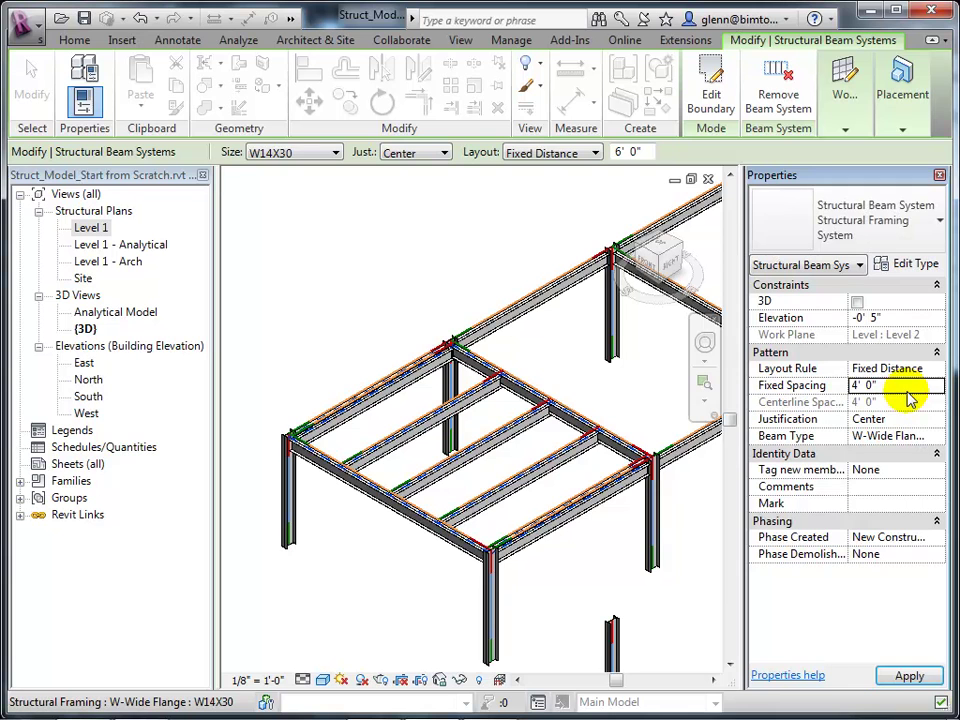
pyautogui.click(927, 675)
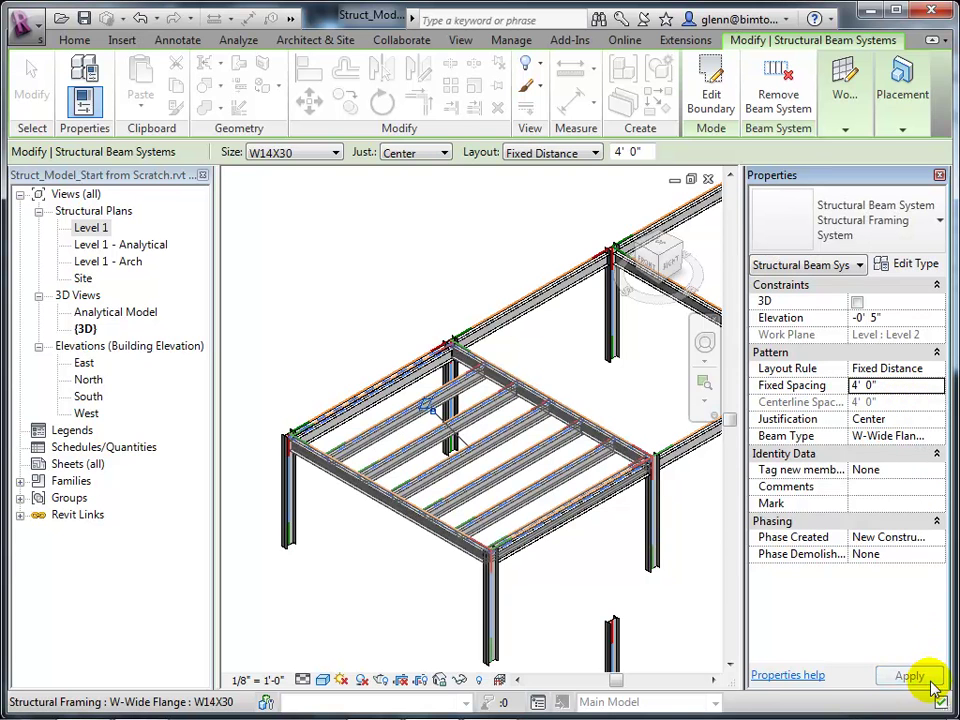
pyautogui.click(906, 386)
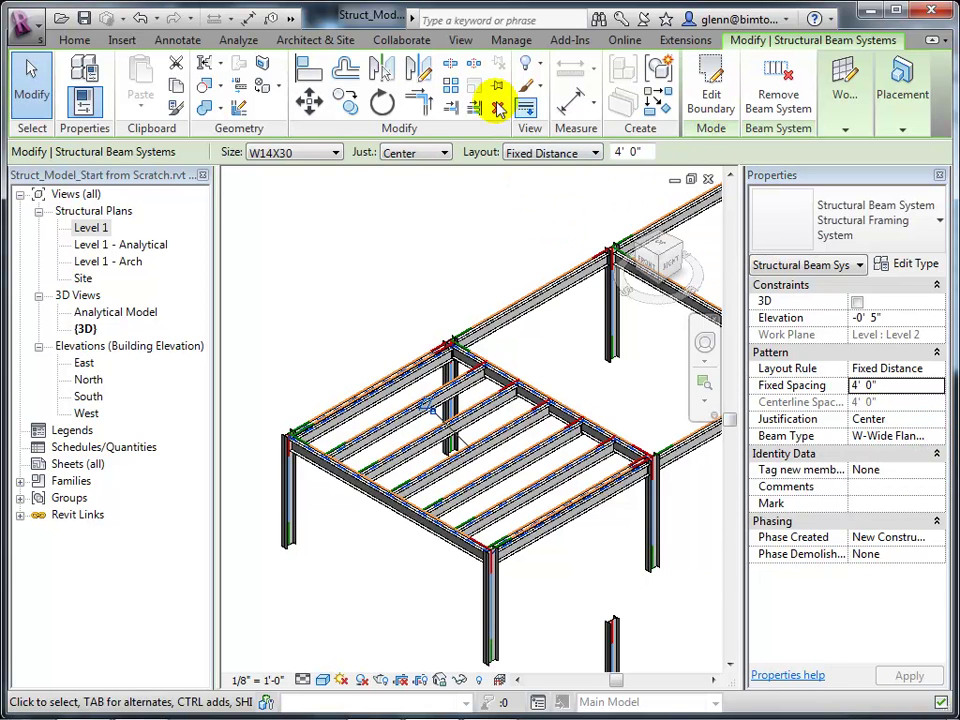
# Open the K-Series Bar Joist-Rod Web.rfa family for loading from the library's Structural, Framing, Steel folder.
pyautogui.click(124, 40)
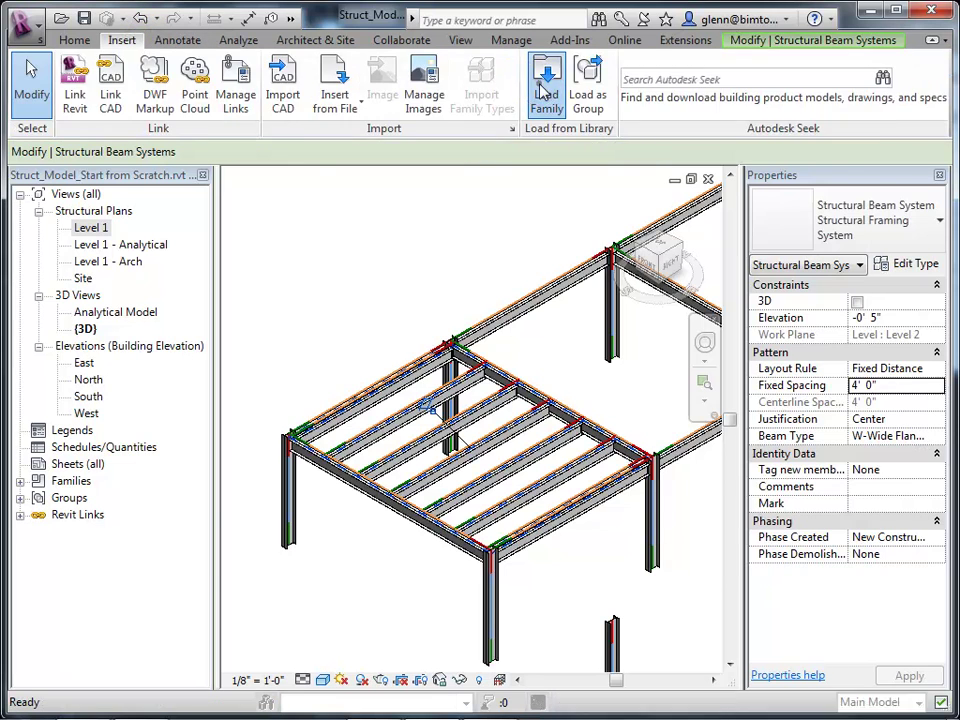
pyautogui.click(545, 90)
pyautogui.doubleClick(349, 336)
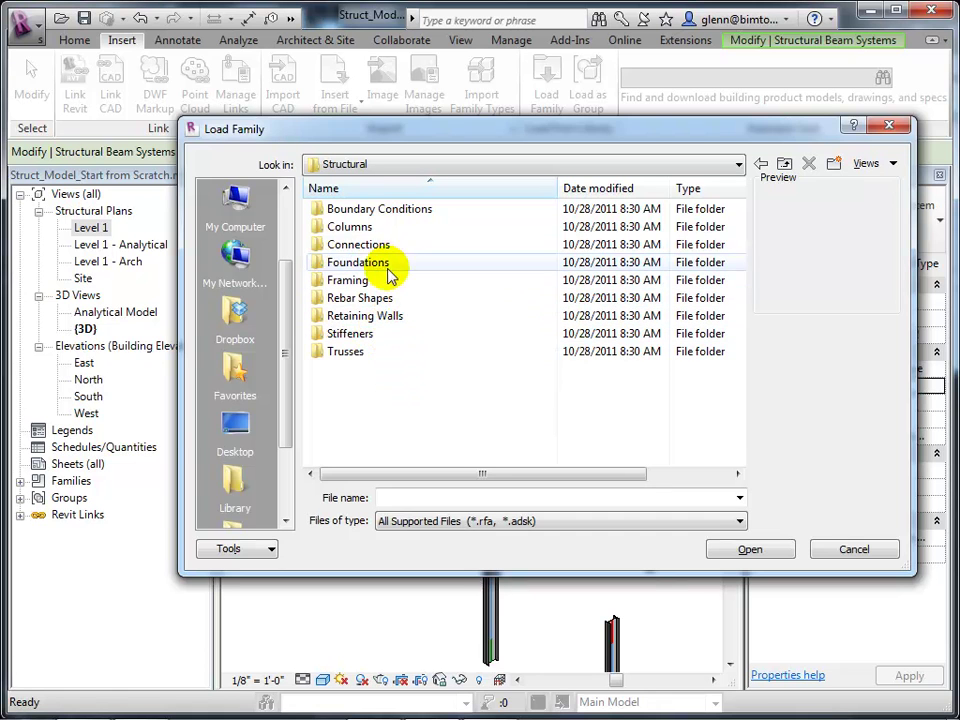
pyautogui.doubleClick(352, 281)
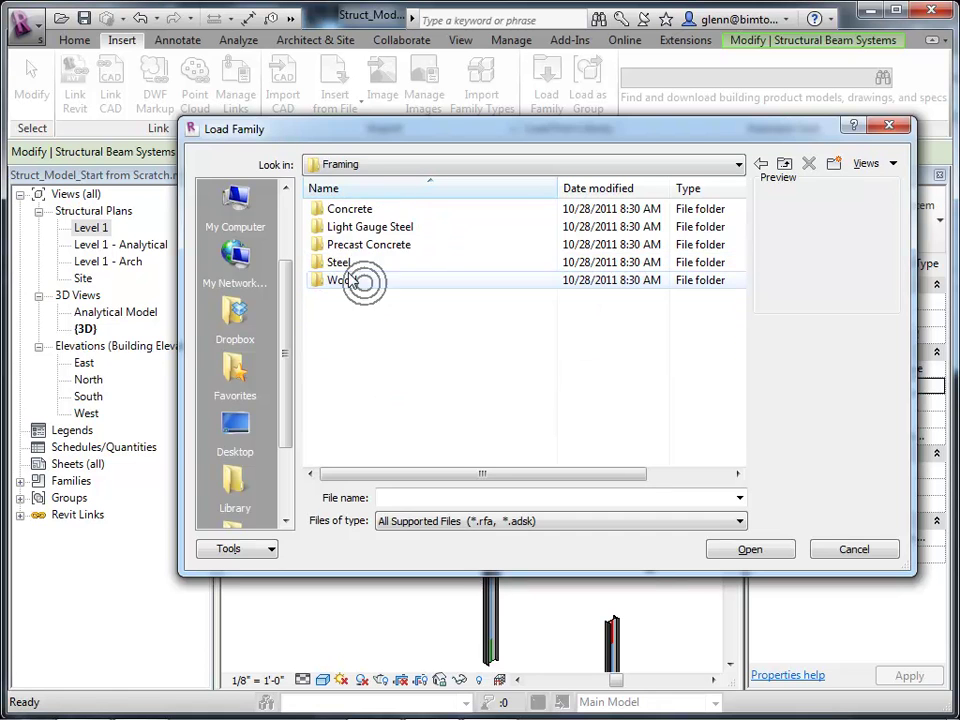
pyautogui.doubleClick(341, 262)
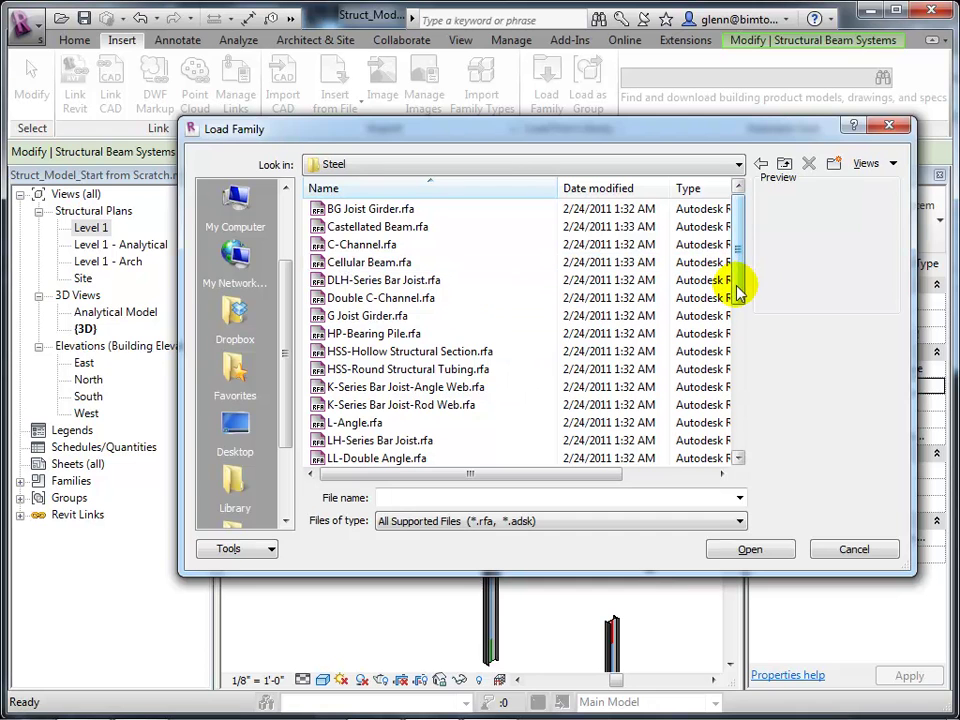
pyautogui.moveTo(738, 290); pyautogui.dragTo(741, 306)
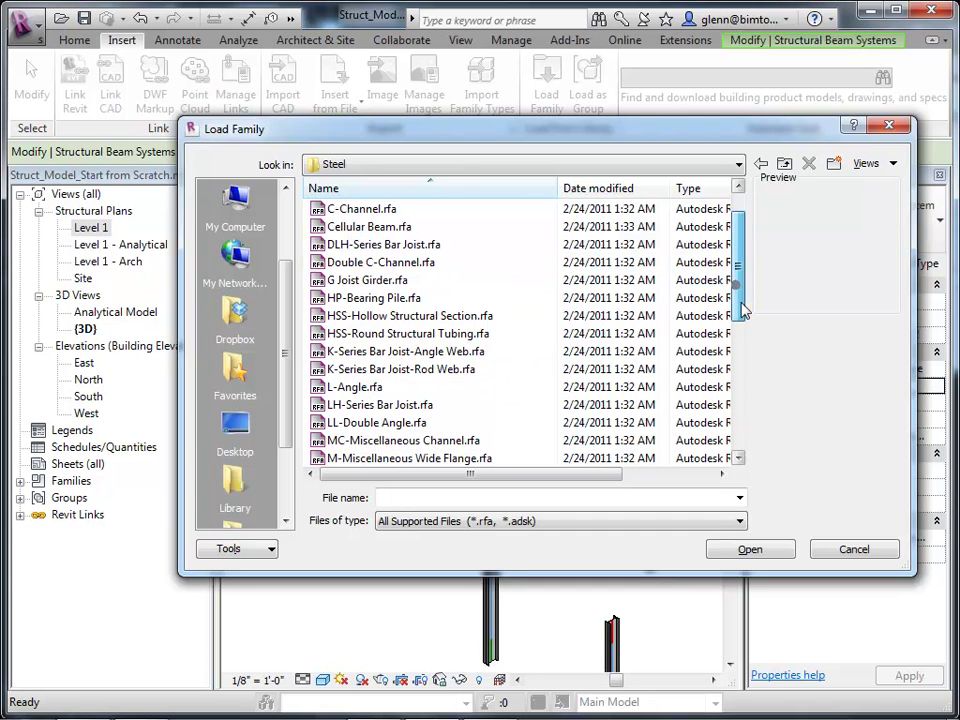
pyautogui.click(410, 371)
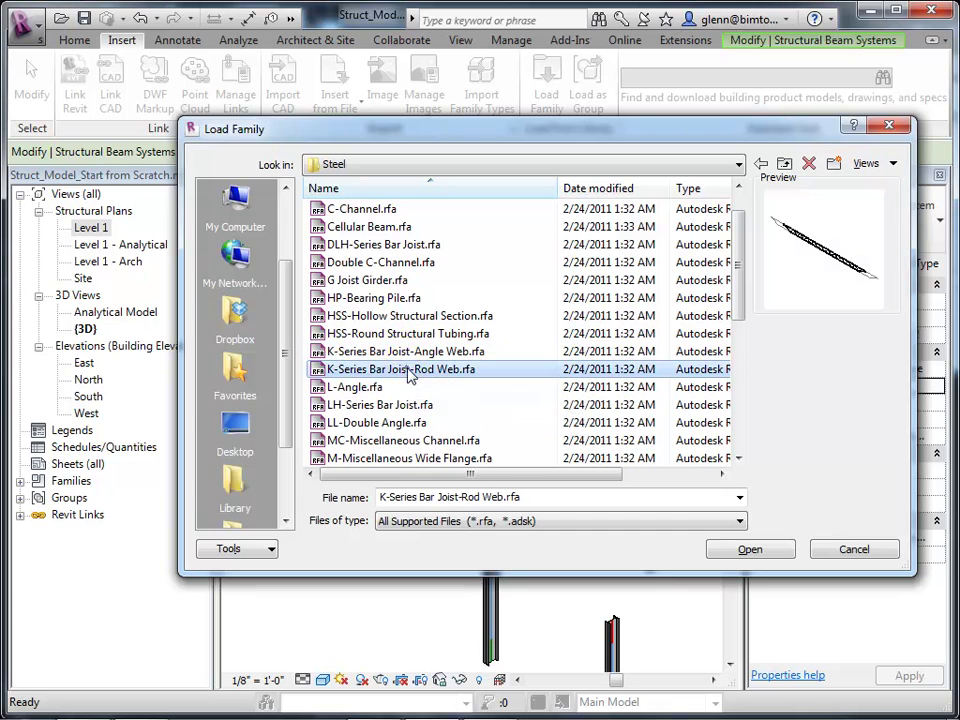
pyautogui.click(755, 550)
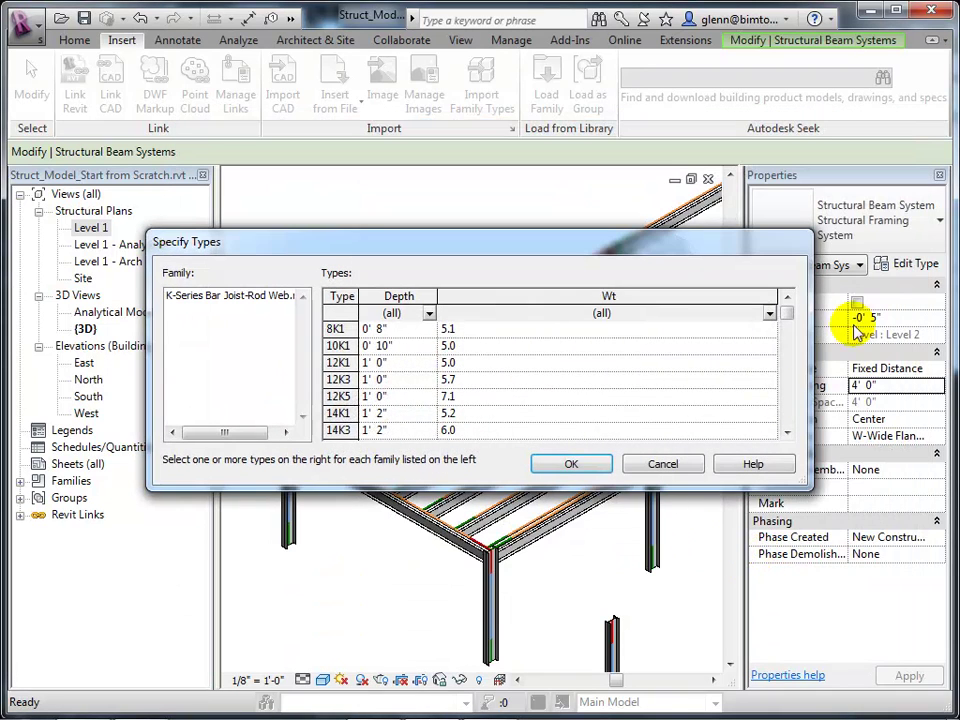
# Load the bar joist types 18K5 through 18K10 into the project.
pyautogui.moveTo(789, 315); pyautogui.dragTo(790, 345)
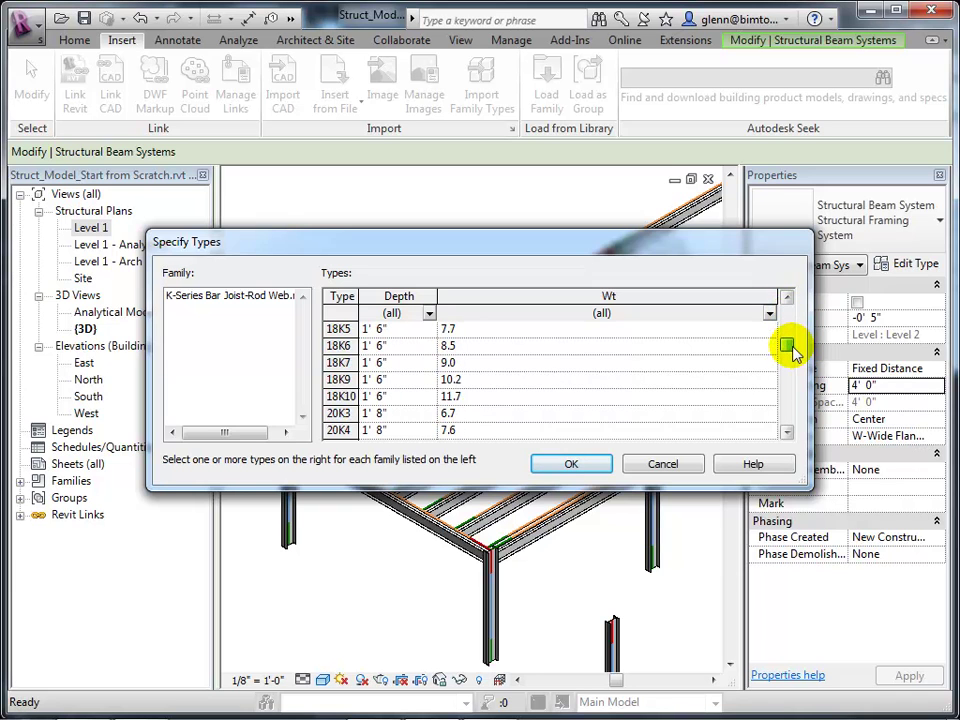
pyautogui.click(340, 396)
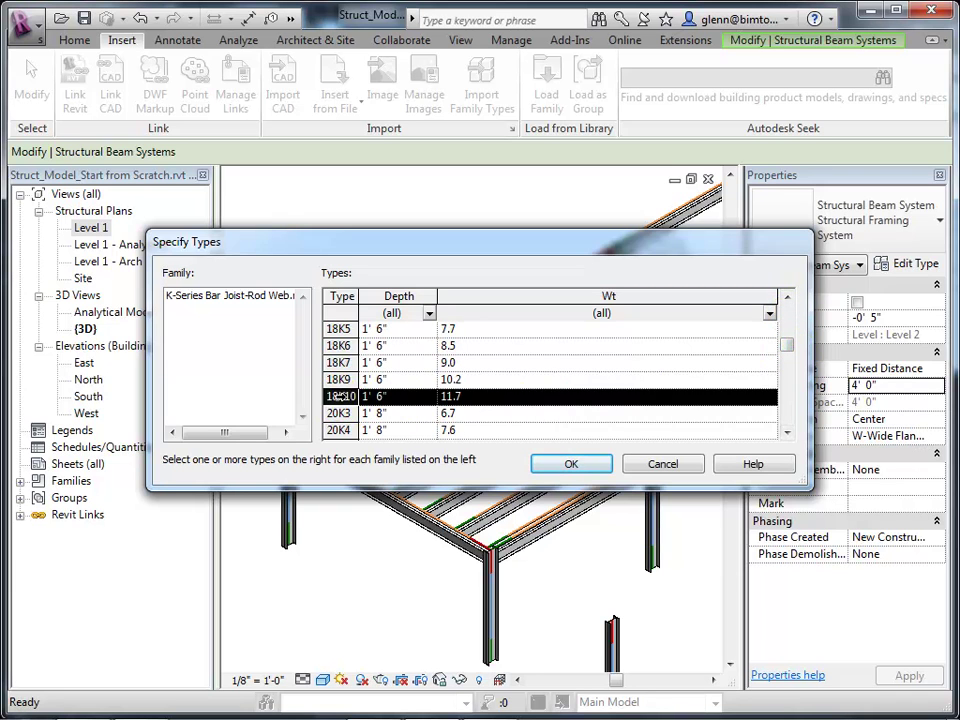
pyautogui.keyDown('shift'); pyautogui.click(340, 328); pyautogui.keyUp('shift')
pyautogui.click(571, 463)
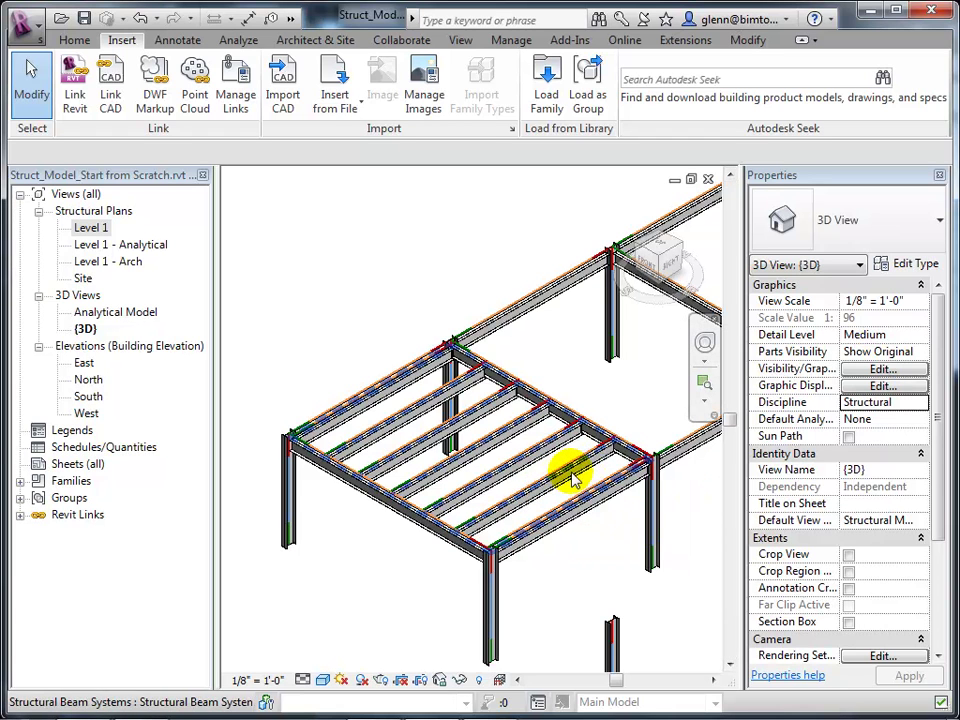
# Select the front bay's beam system and change its beam type to K-Series Bar Joist-Rod Web : 18K9.
pyautogui.press('Tab')
pyautogui.press('Tab')
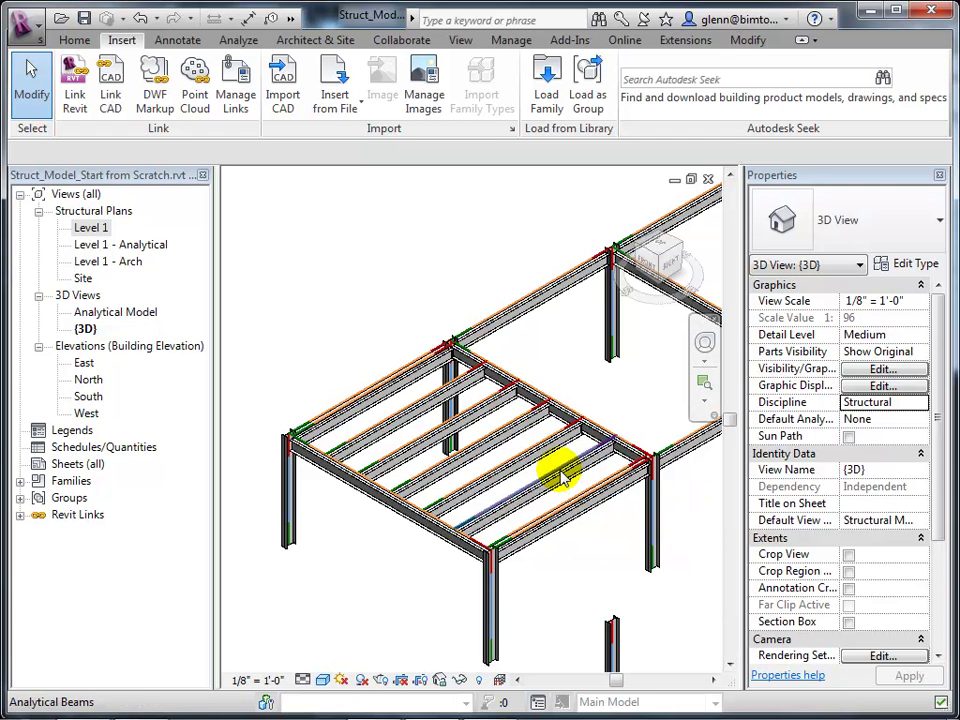
pyautogui.click(563, 478)
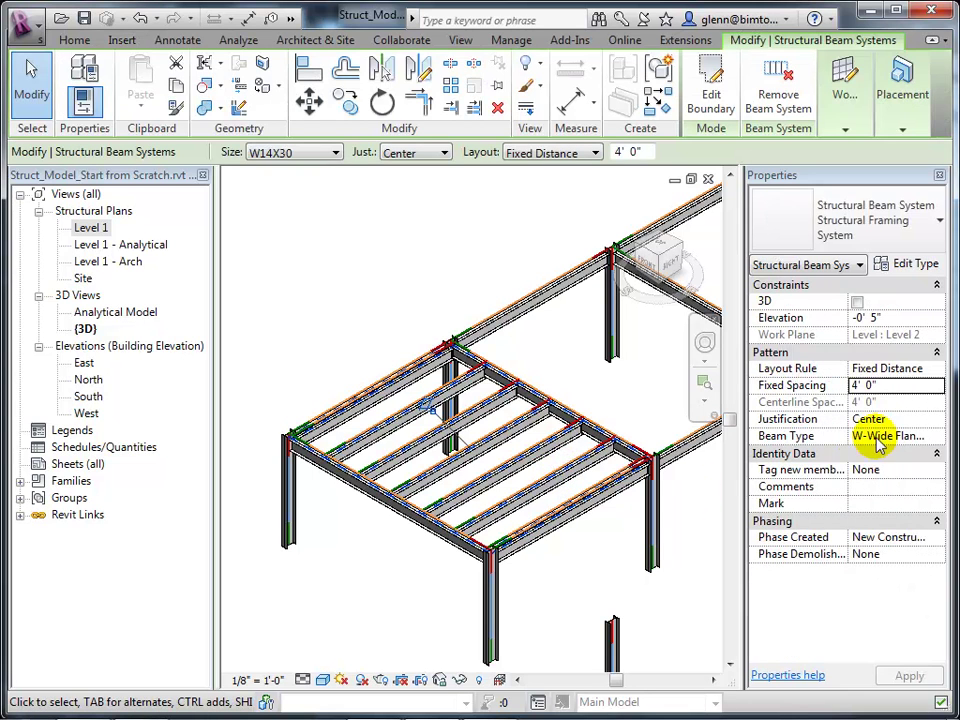
pyautogui.click(938, 437)
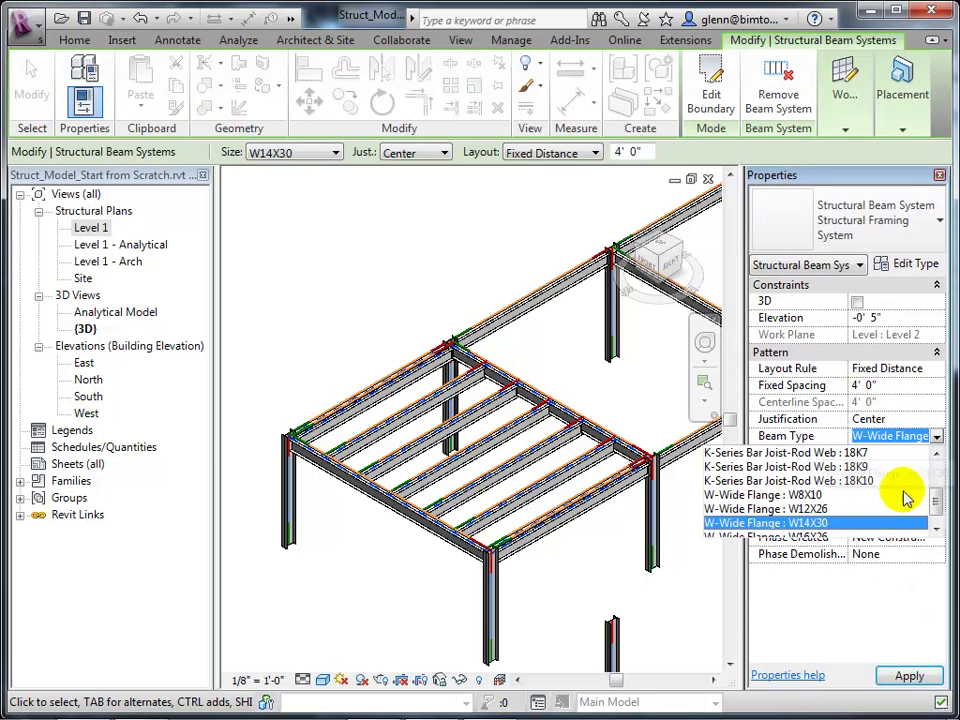
pyautogui.click(806, 467)
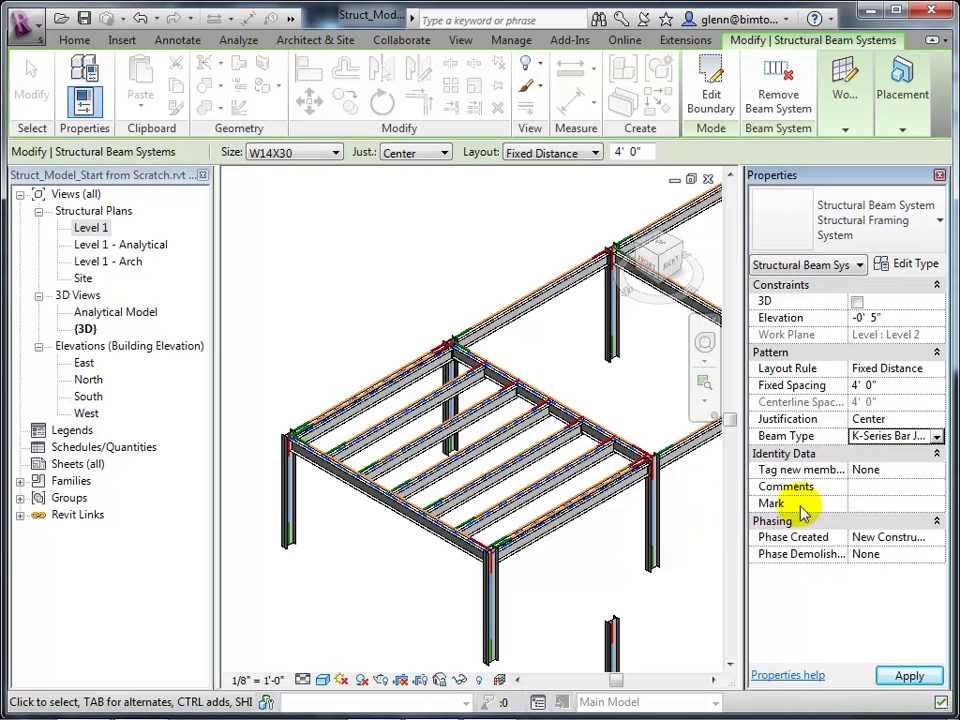
pyautogui.click(905, 676)
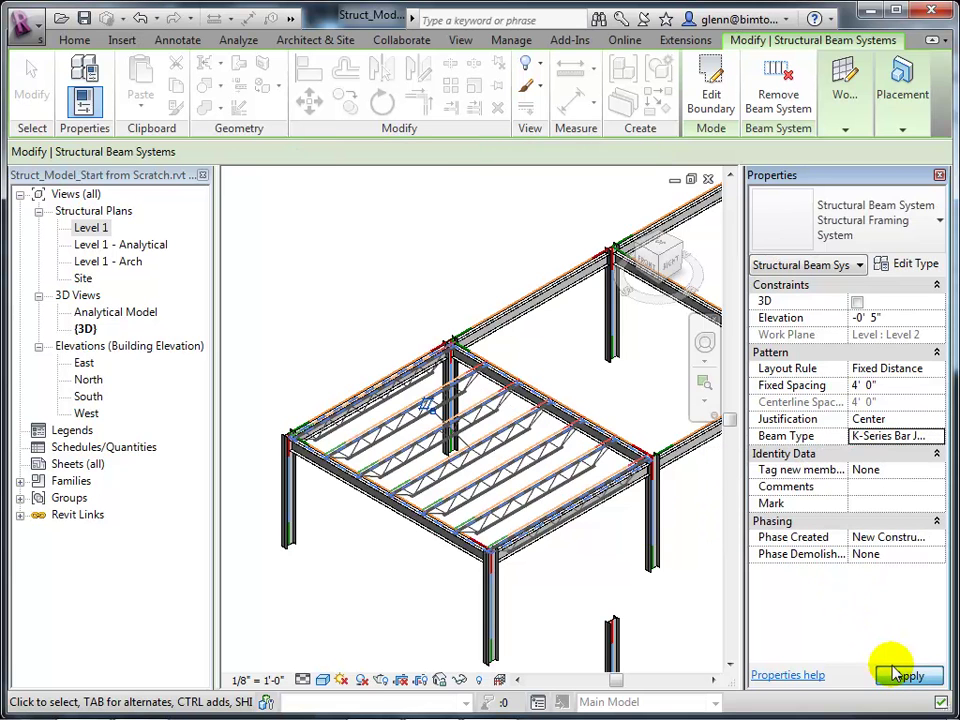
# Select the entire Level 2 framing together with all columns and copy it to the clipboard.
pyautogui.click(706, 633)
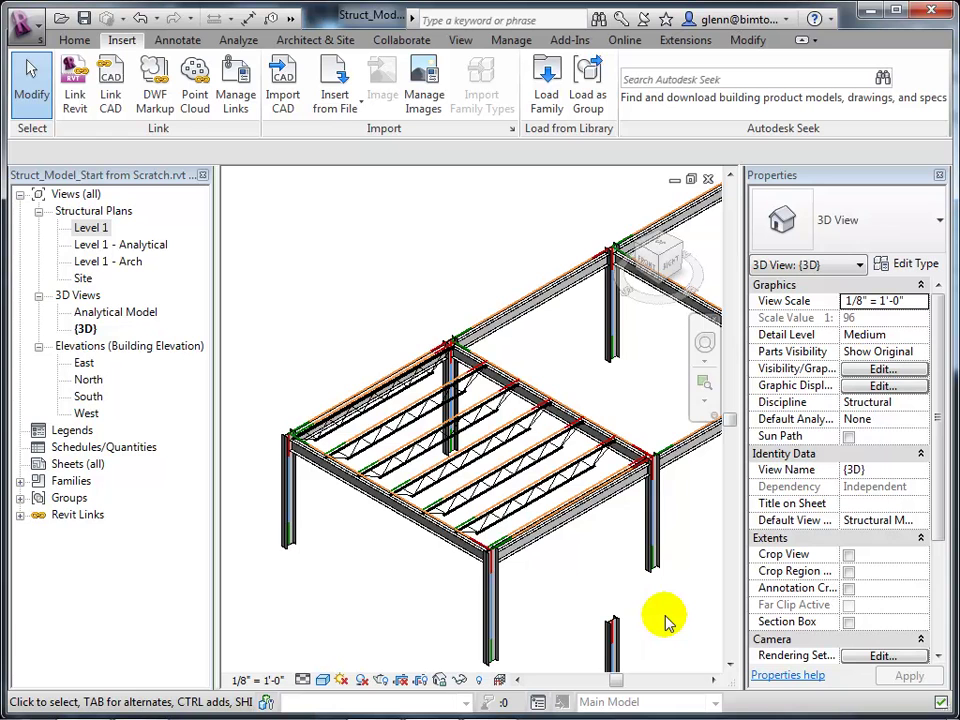
pyautogui.scroll(-5, 302, 244)
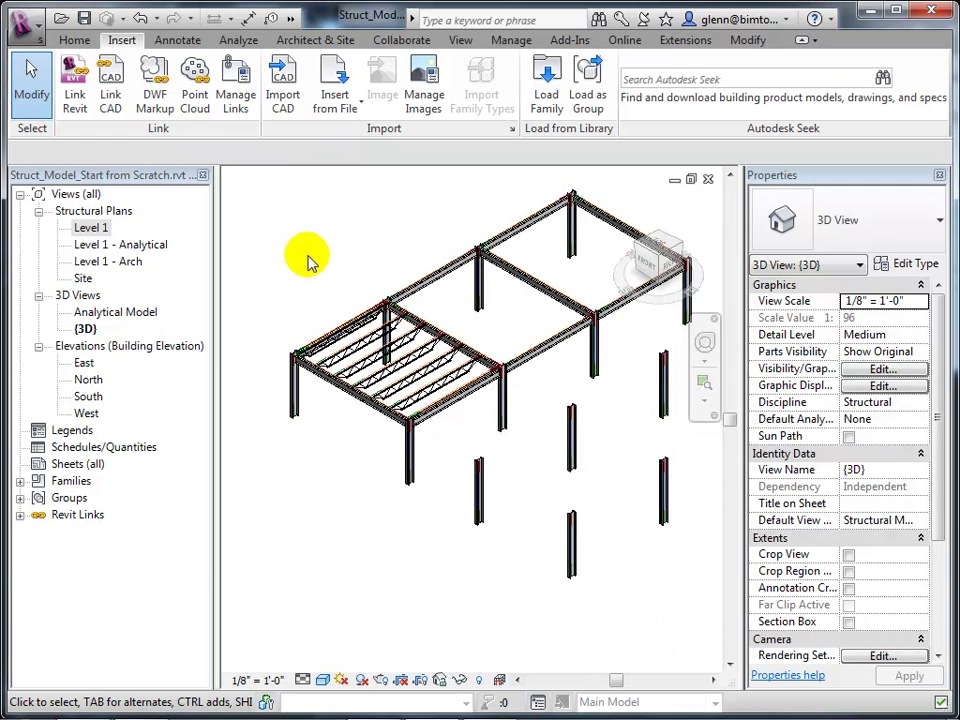
pyautogui.moveTo(330, 303); pyautogui.dragTo(326, 373, button='middle')
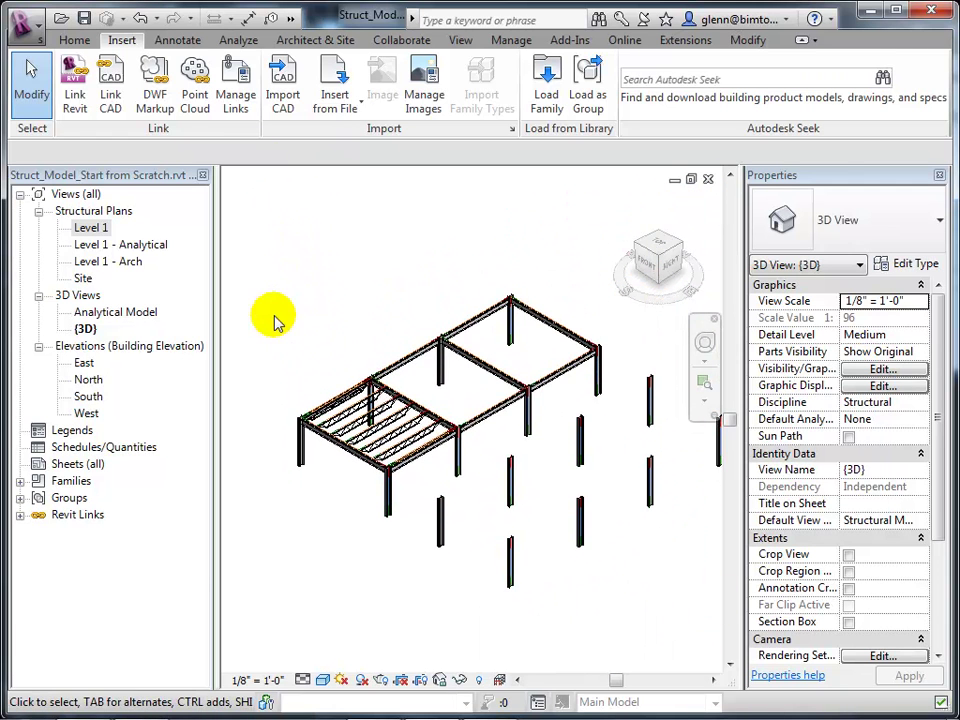
pyautogui.scroll(-2, 294, 328)
pyautogui.moveTo(279, 237); pyautogui.dragTo(688, 557)
pyautogui.press('Escape')
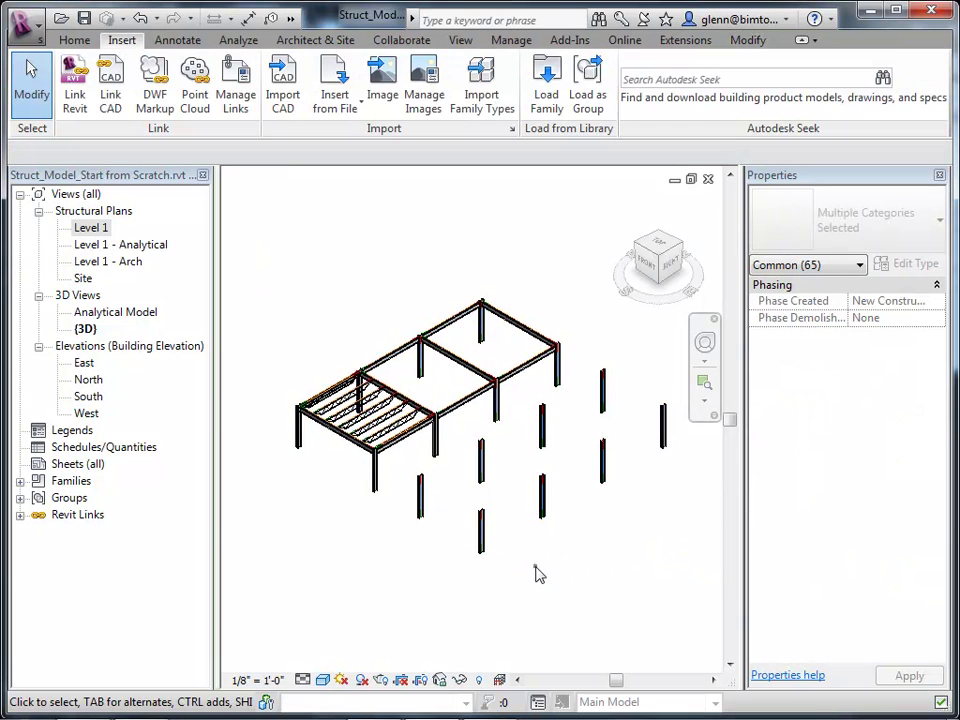
pyautogui.moveTo(252, 241); pyautogui.dragTo(377, 457)
pyautogui.moveTo(697, 613); pyautogui.dragTo(697, 615)
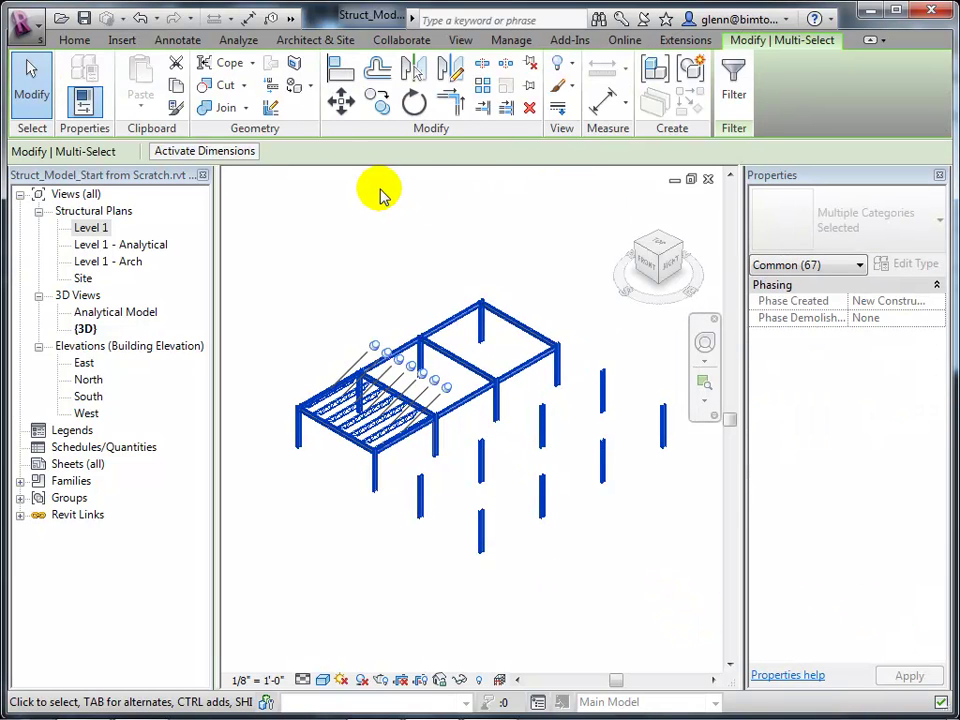
pyautogui.click(177, 87)
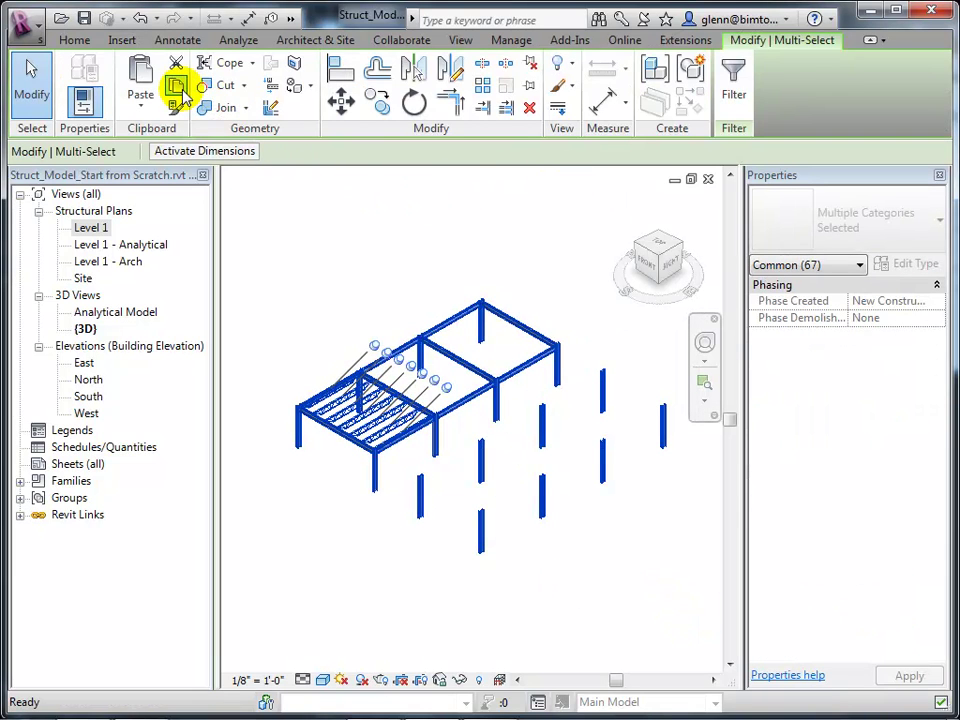
# Paste the copied framing and columns aligned to the levels Level 3 and Roof.
pyautogui.click(153, 110)
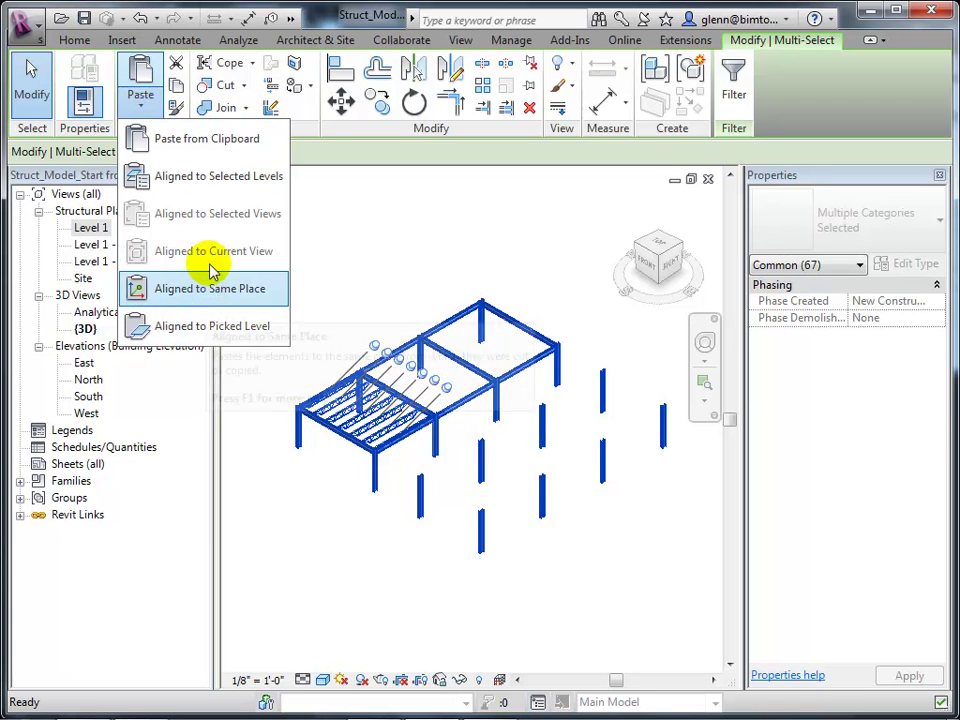
pyautogui.click(232, 174)
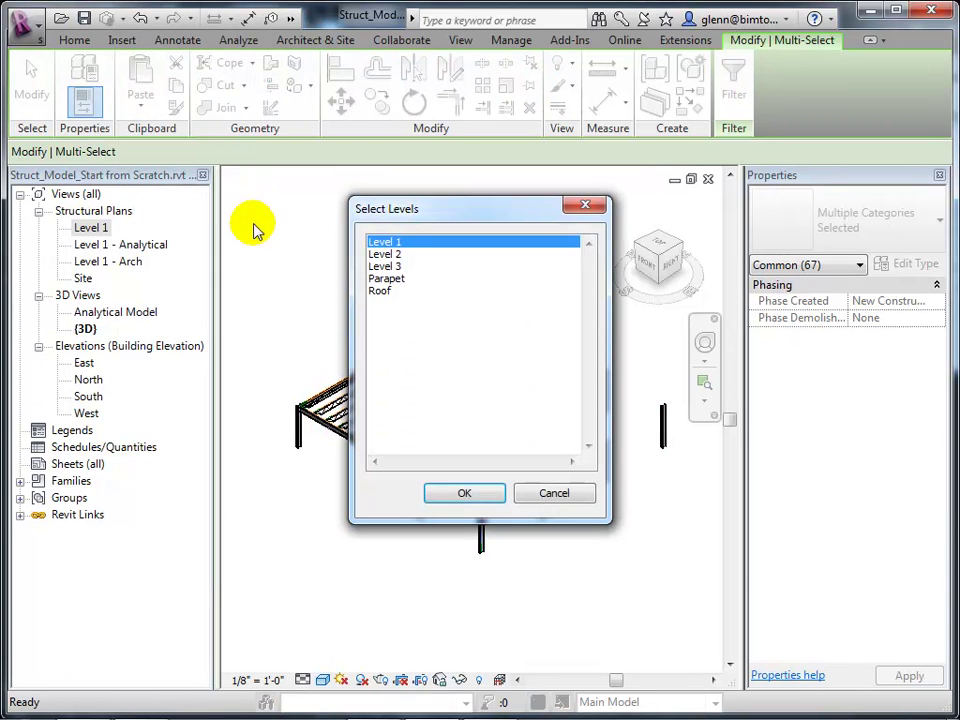
pyautogui.click(378, 267)
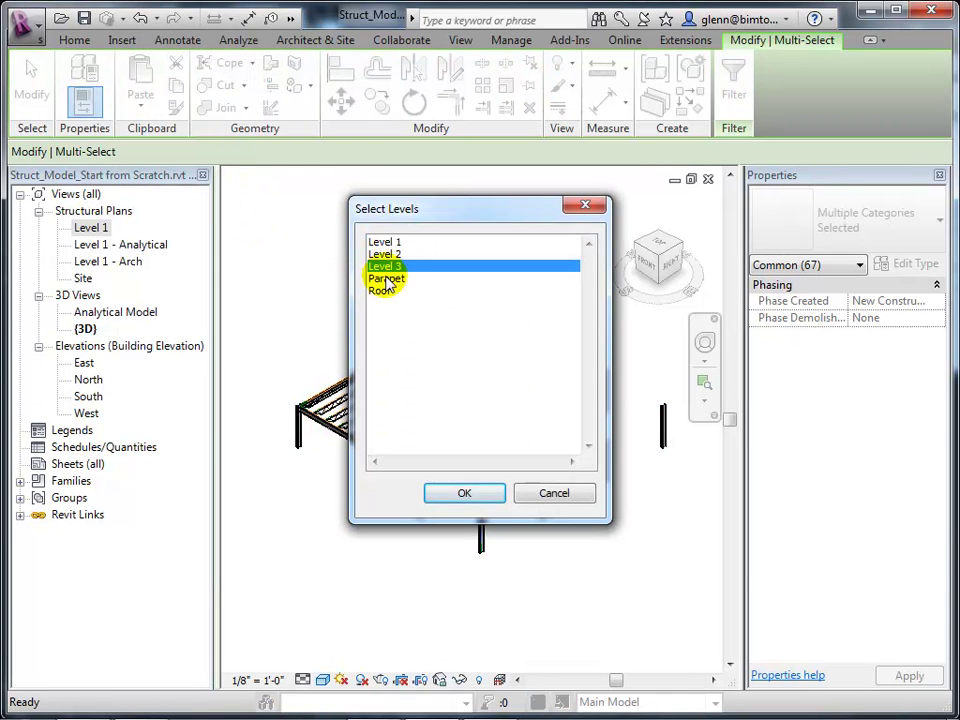
pyautogui.keyDown('ctrl'); pyautogui.click(380, 291); pyautogui.keyUp('ctrl')
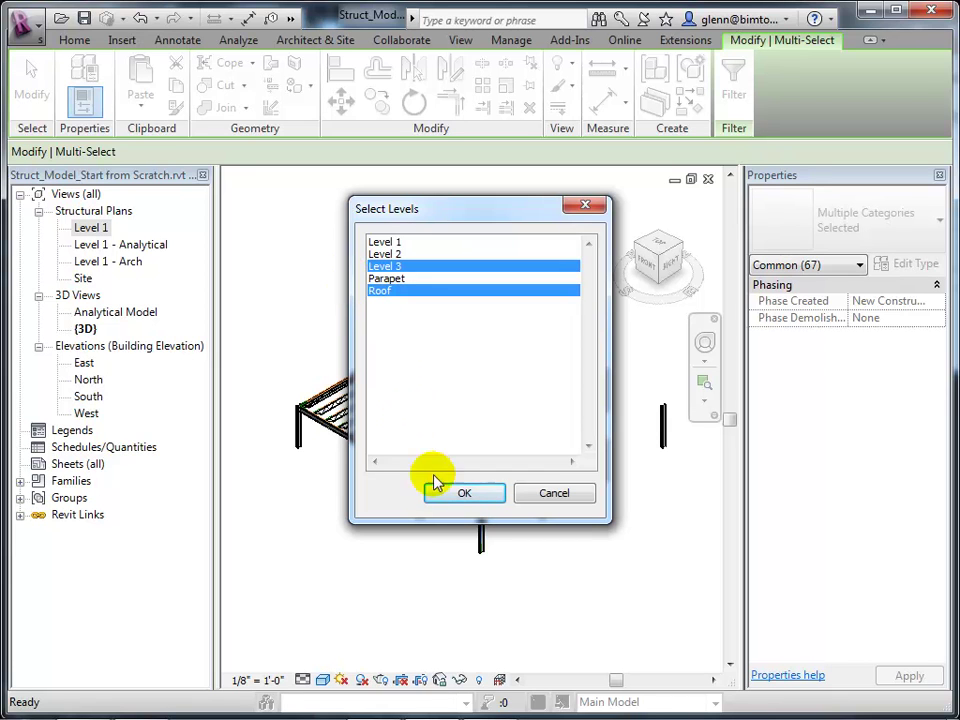
pyautogui.click(467, 500)
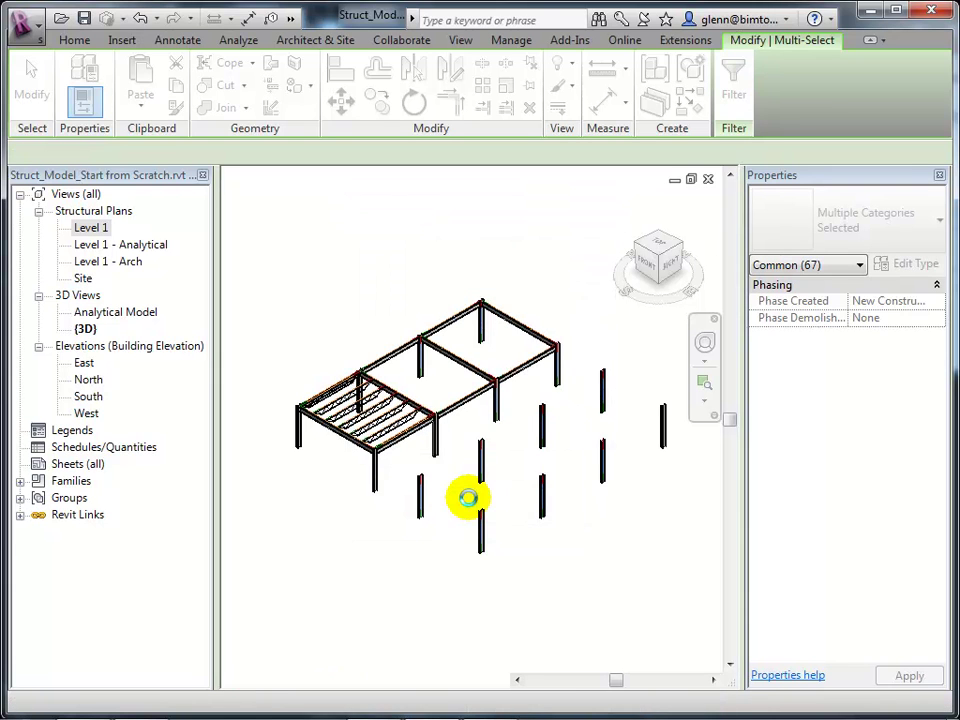
pyautogui.click(386, 598)
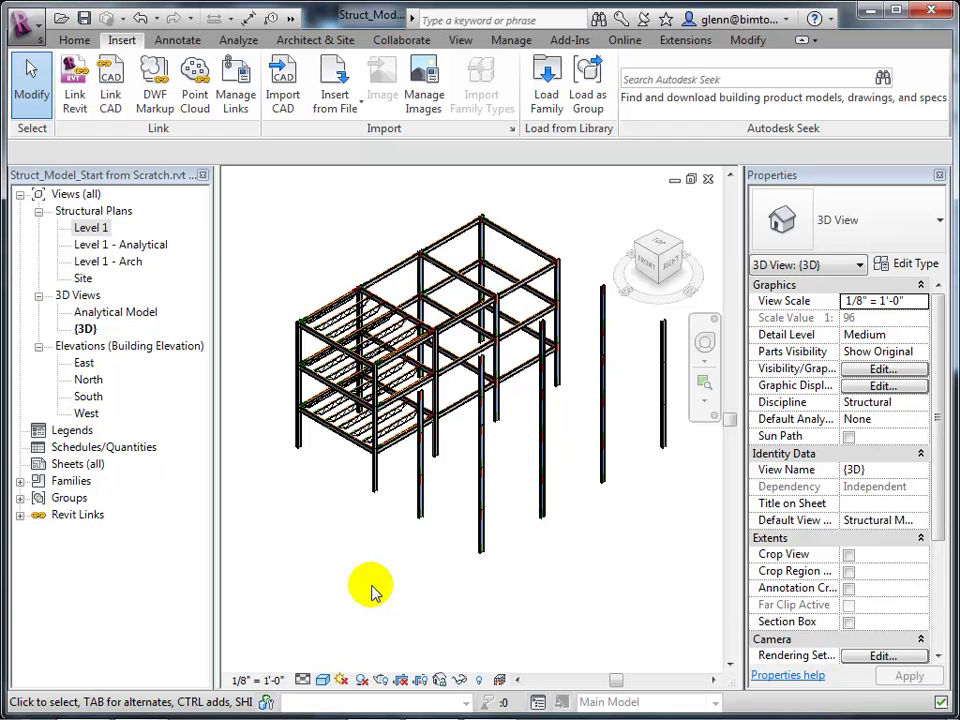
# Undo the paste of the framing and columns onto Level 3 and Roof.
pyautogui.click(141, 19)
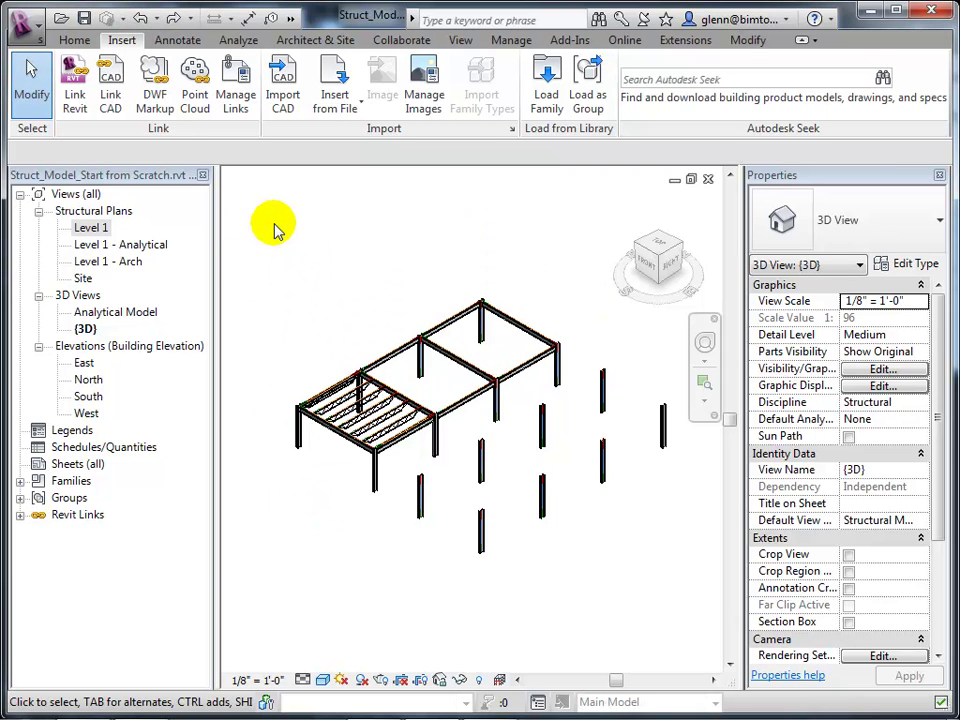
pyautogui.moveTo(254, 217); pyautogui.dragTo(499, 611)
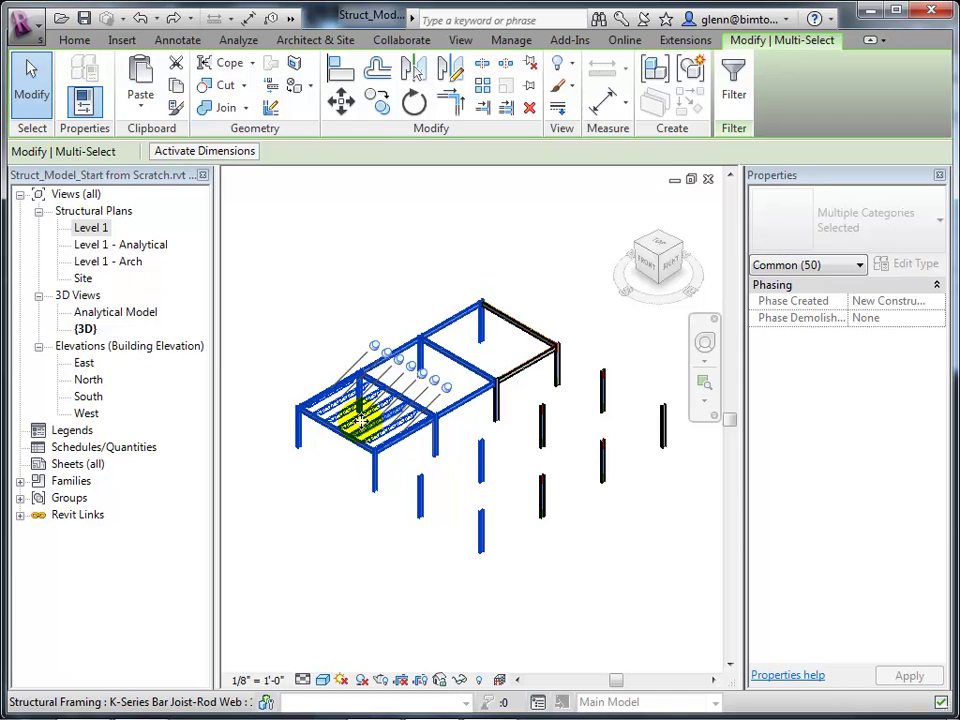
pyautogui.click(365, 300)
# Start a beam system in the middle framed bay and define its boundary by picking the four surrounding girders as supports.
pyautogui.scroll(4, 365, 300)
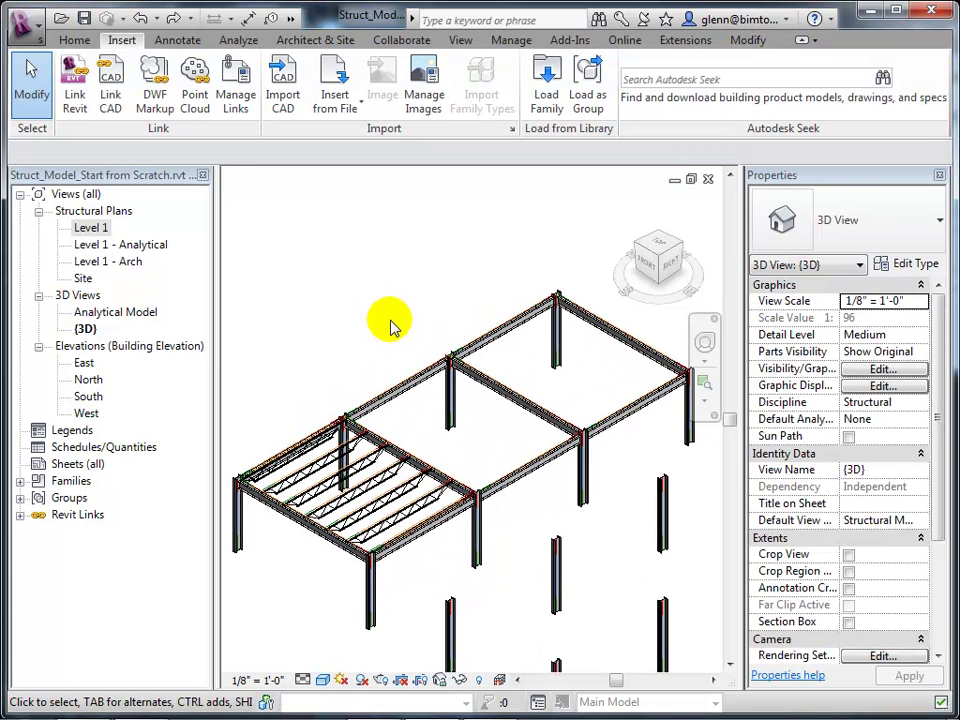
pyautogui.click(74, 40)
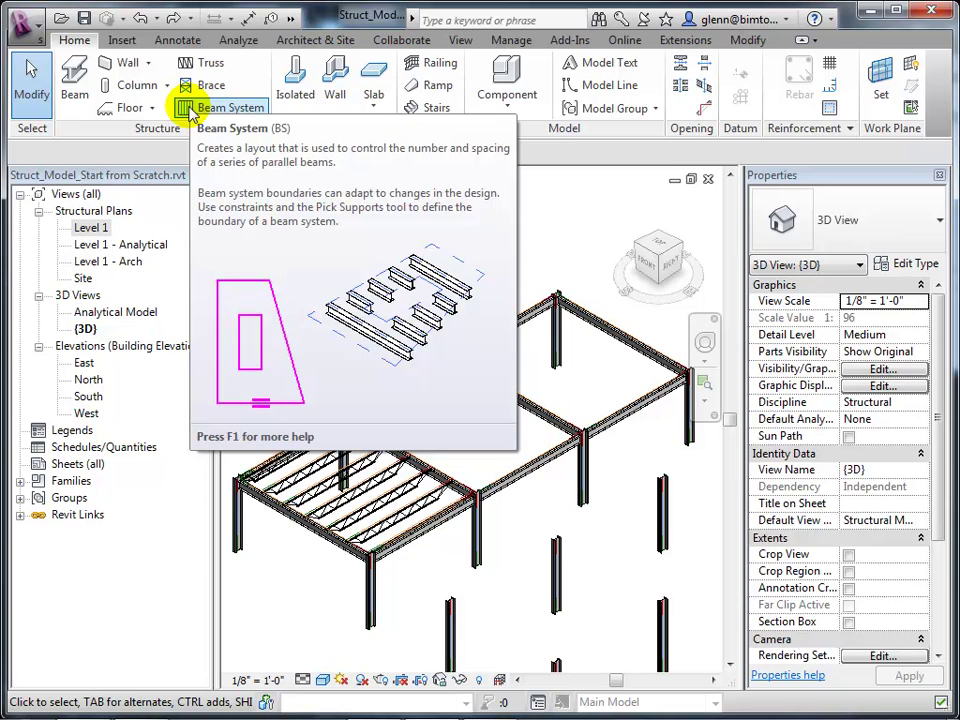
pyautogui.click(190, 108)
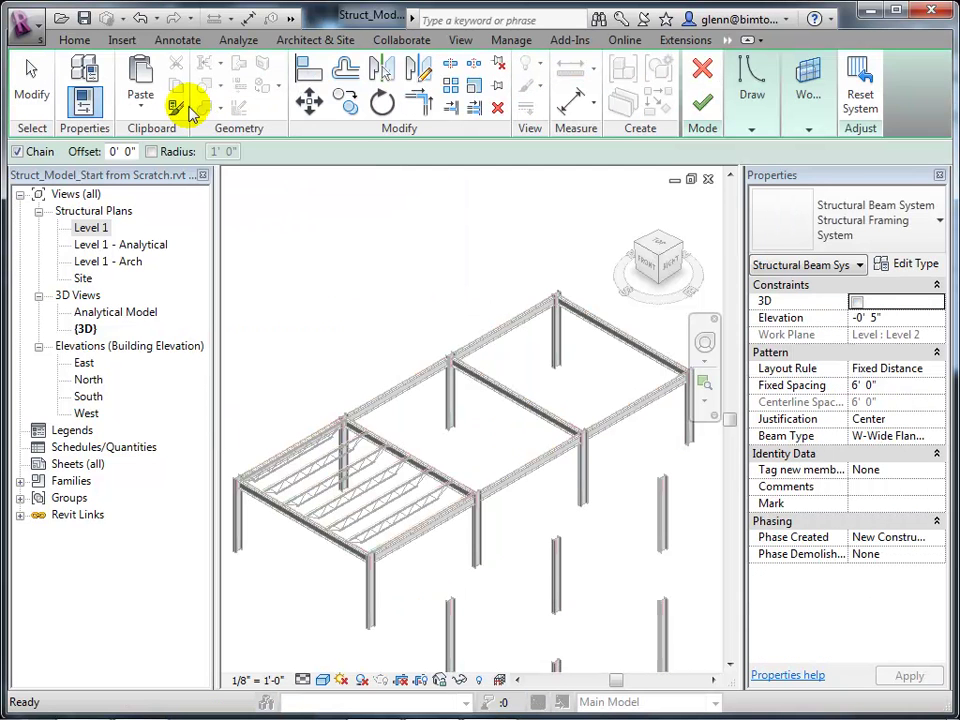
pyautogui.click(751, 131)
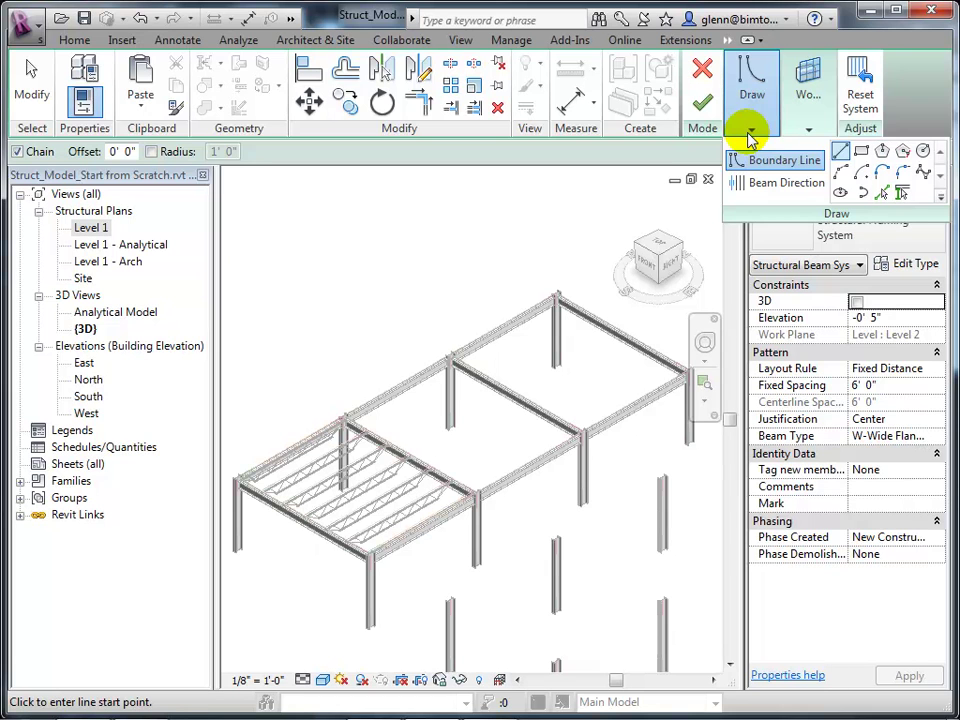
pyautogui.click(808, 130)
pyautogui.click(751, 131)
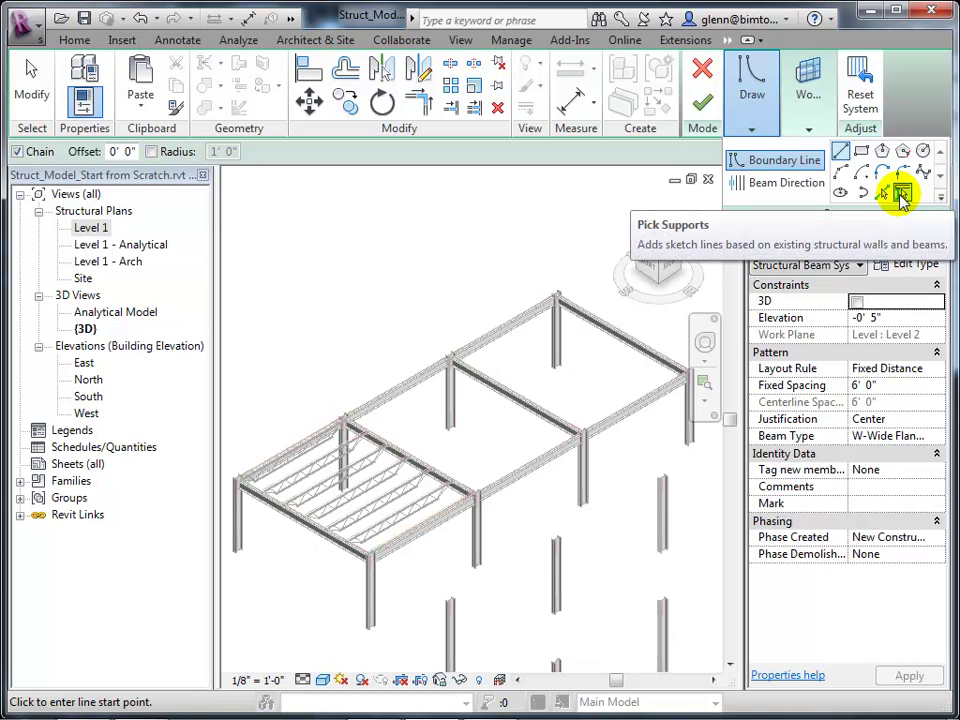
pyautogui.click(902, 195)
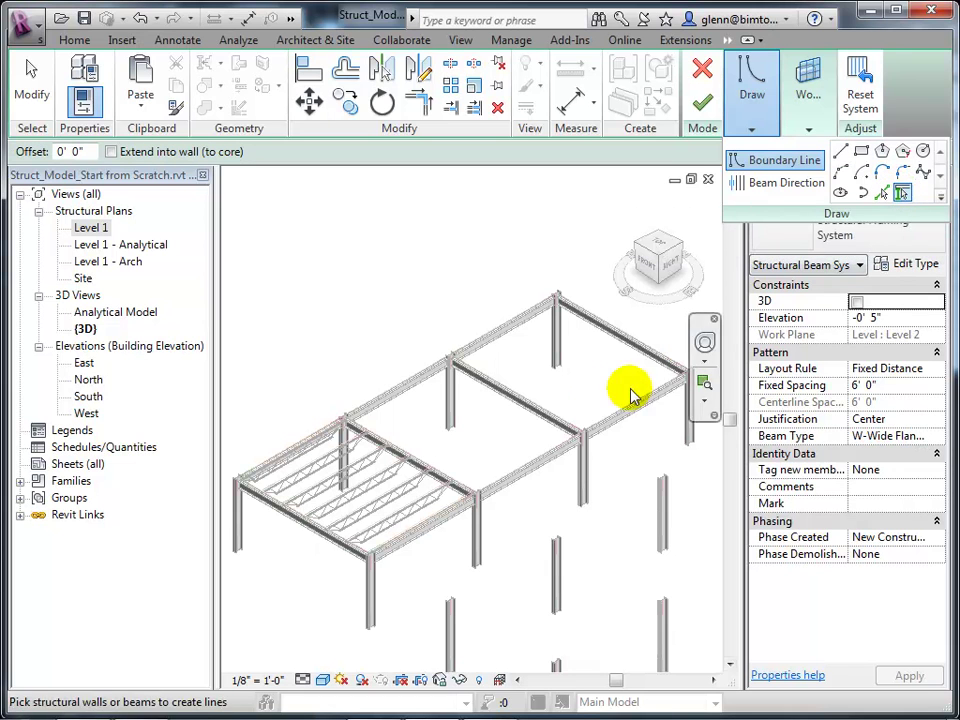
pyautogui.click(421, 380)
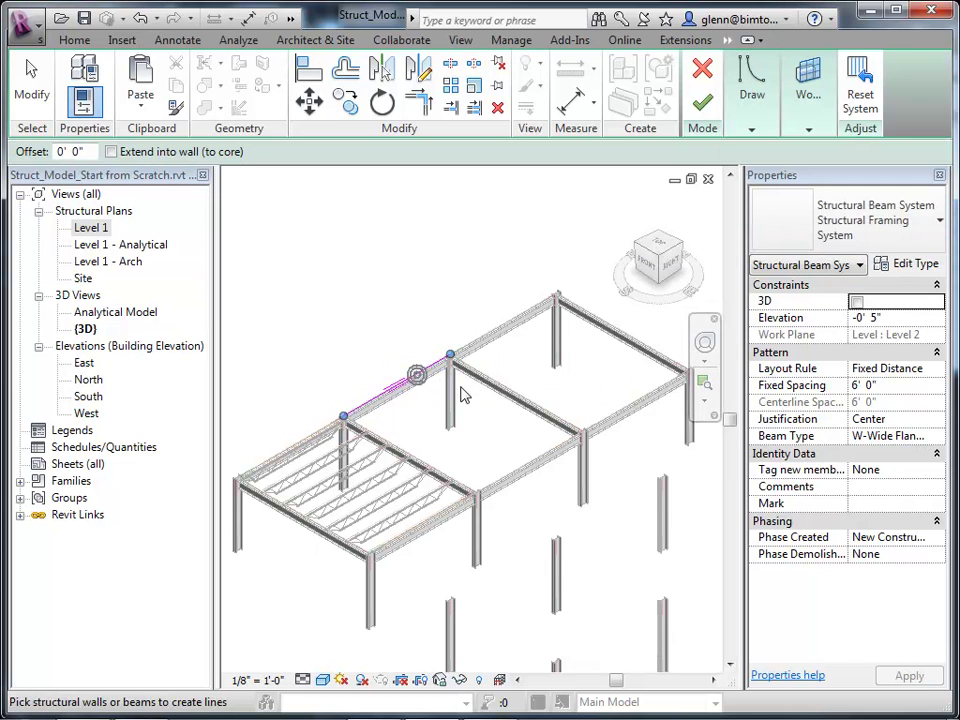
pyautogui.click(507, 395)
pyautogui.click(531, 455)
pyautogui.click(450, 478)
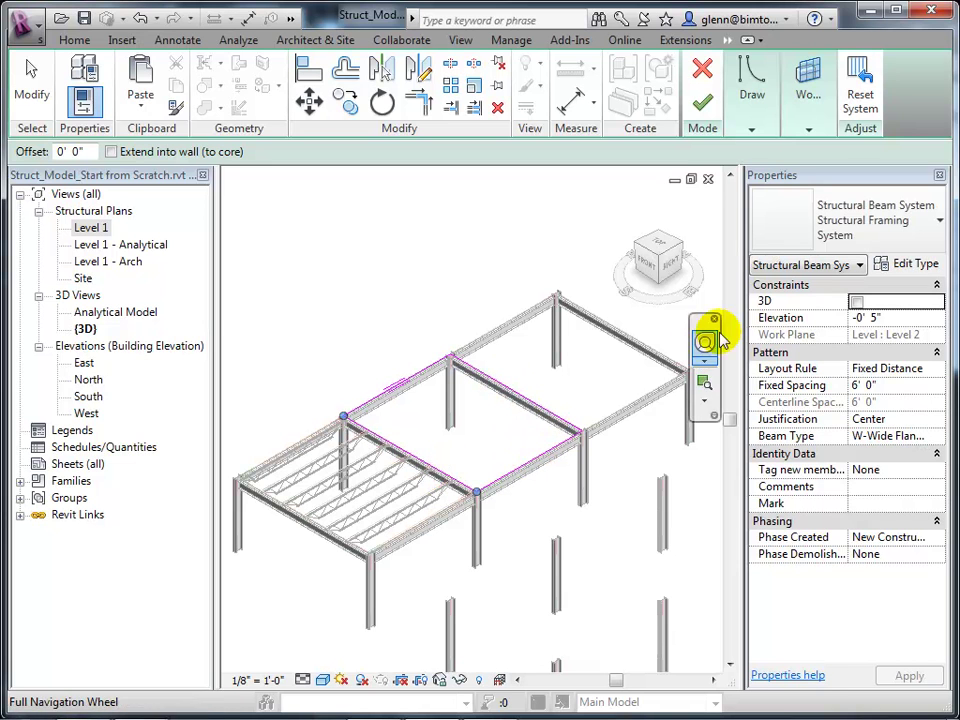
# Set the new beam system's beam type to K-Series Bar Joist-Rod Web : 18K9 and finish its sketch.
pyautogui.click(936, 437)
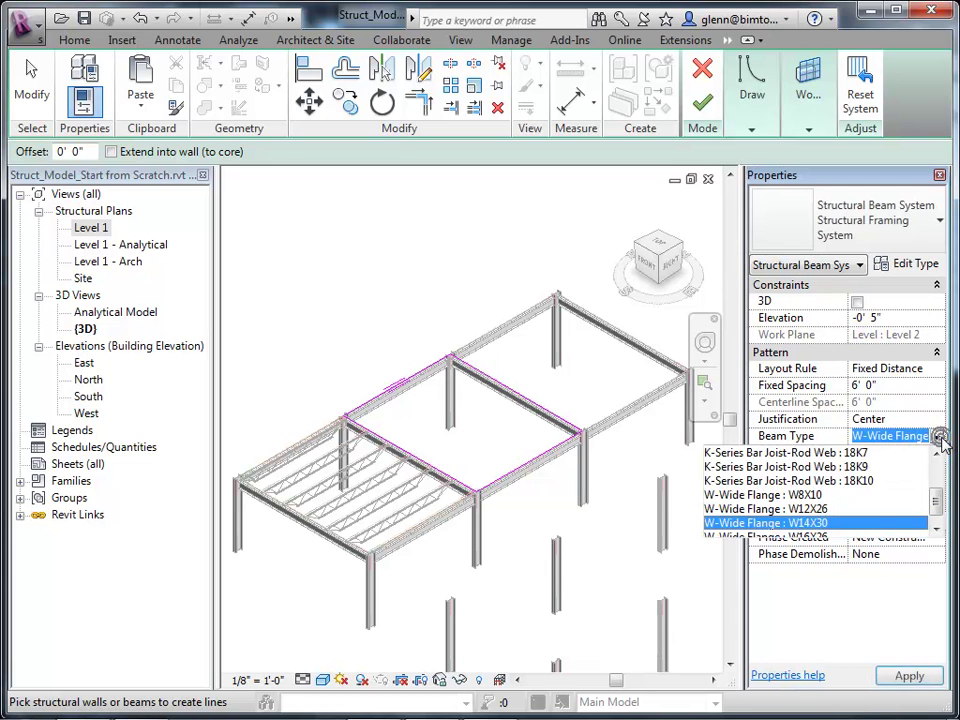
pyautogui.click(858, 481)
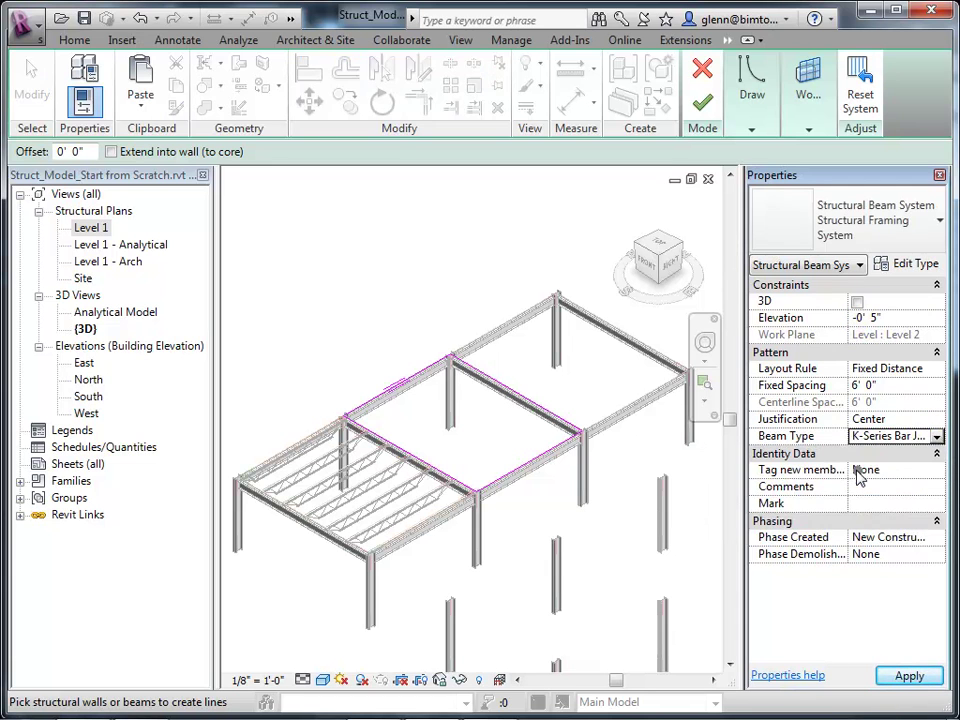
pyautogui.click(909, 676)
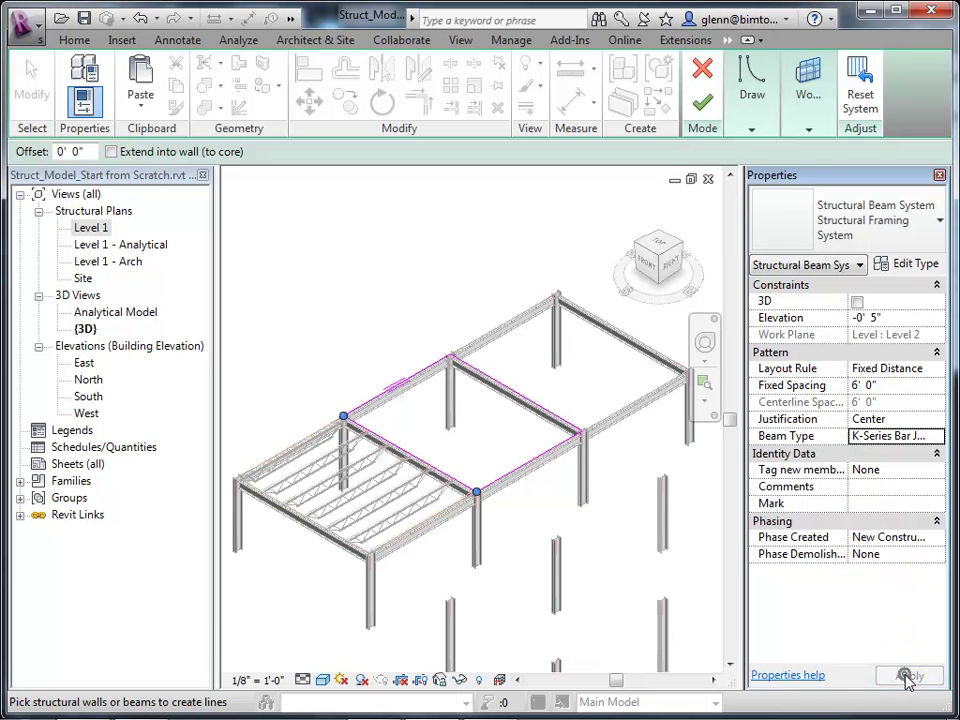
pyautogui.click(703, 104)
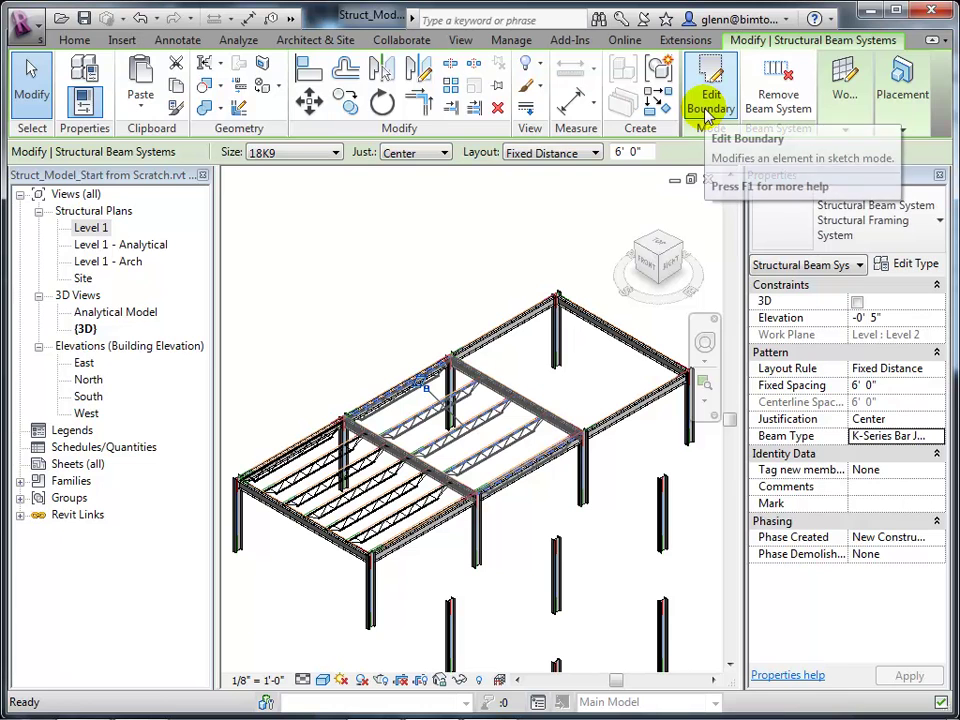
pyautogui.click(313, 233)
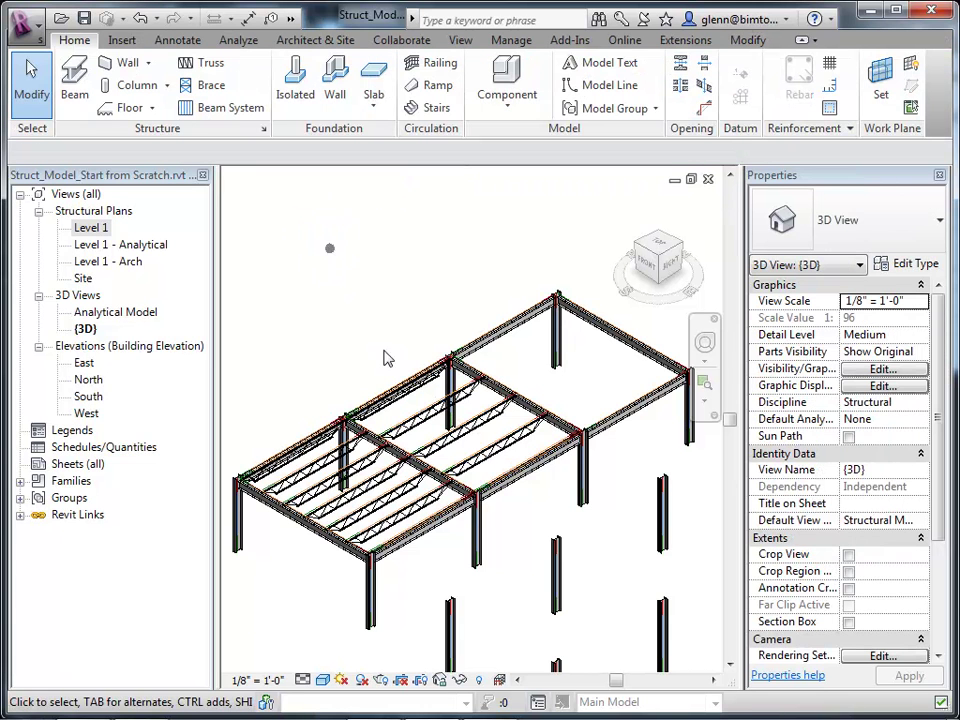
# Select the whole beam system in the middle bay and set its fixed spacing to 4' 0".
pyautogui.press('Tab')
pyautogui.press('Tab')
pyautogui.press('Tab')
pyautogui.press('Tab')
pyautogui.press('Tab')
pyautogui.press('Tab')
pyautogui.press('Tab')
pyautogui.press('Tab')
pyautogui.press('Tab')
pyautogui.click(439, 405)
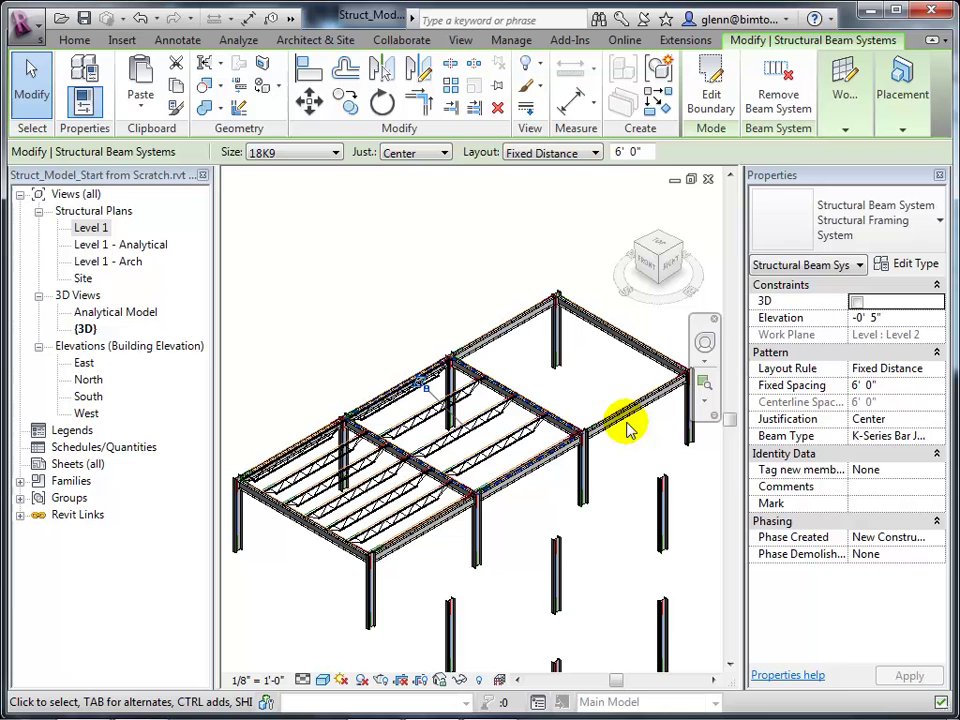
pyautogui.click(905, 385)
pyautogui.write('4')
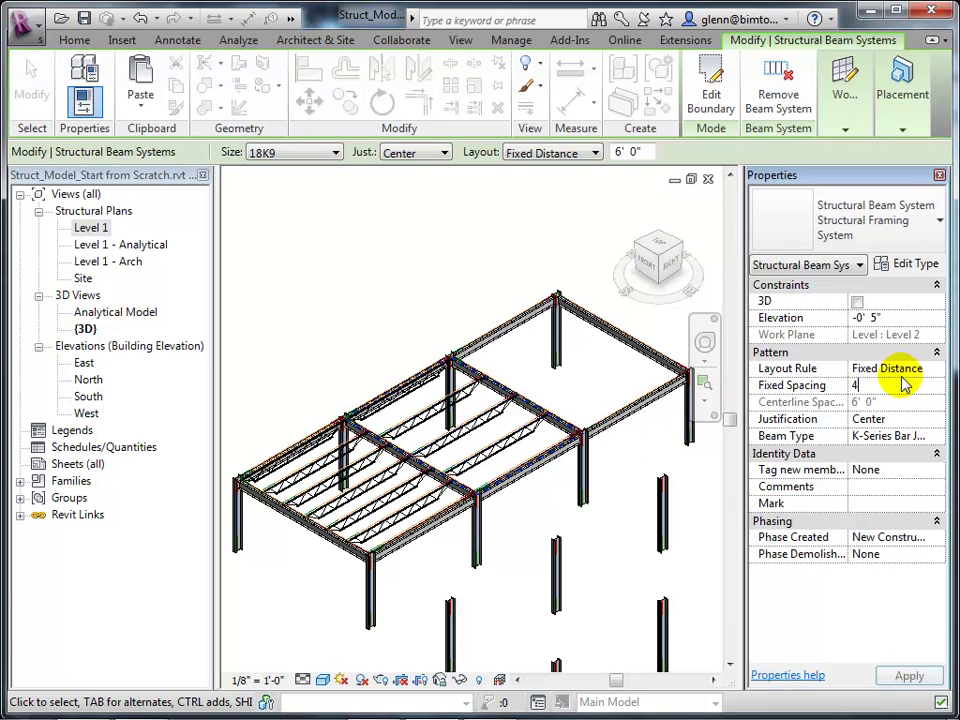
pyautogui.click(911, 680)
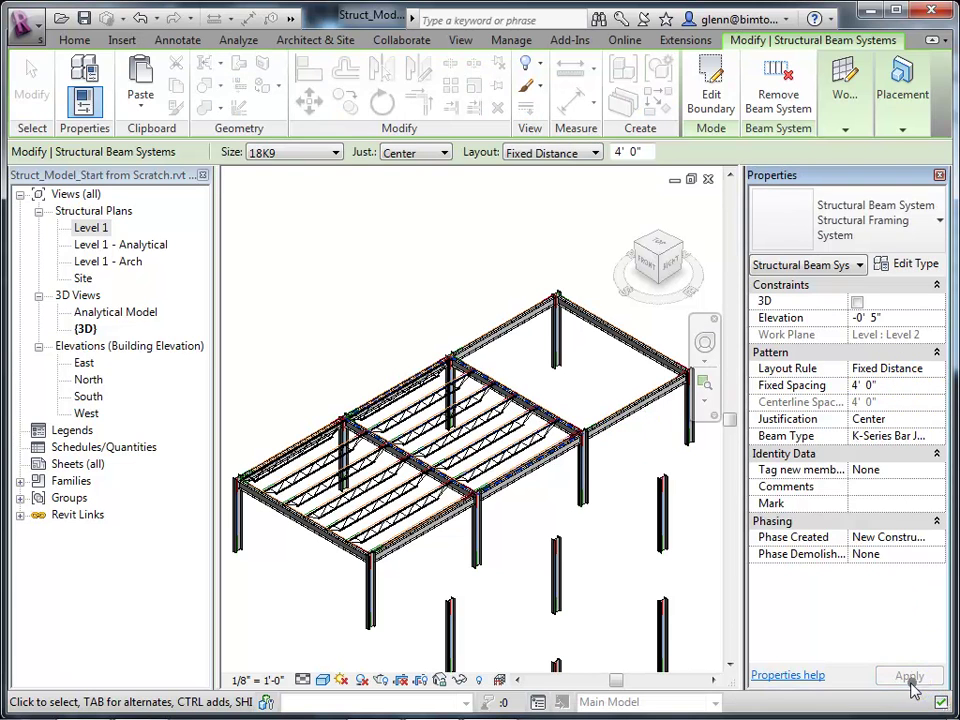
pyautogui.click(507, 591)
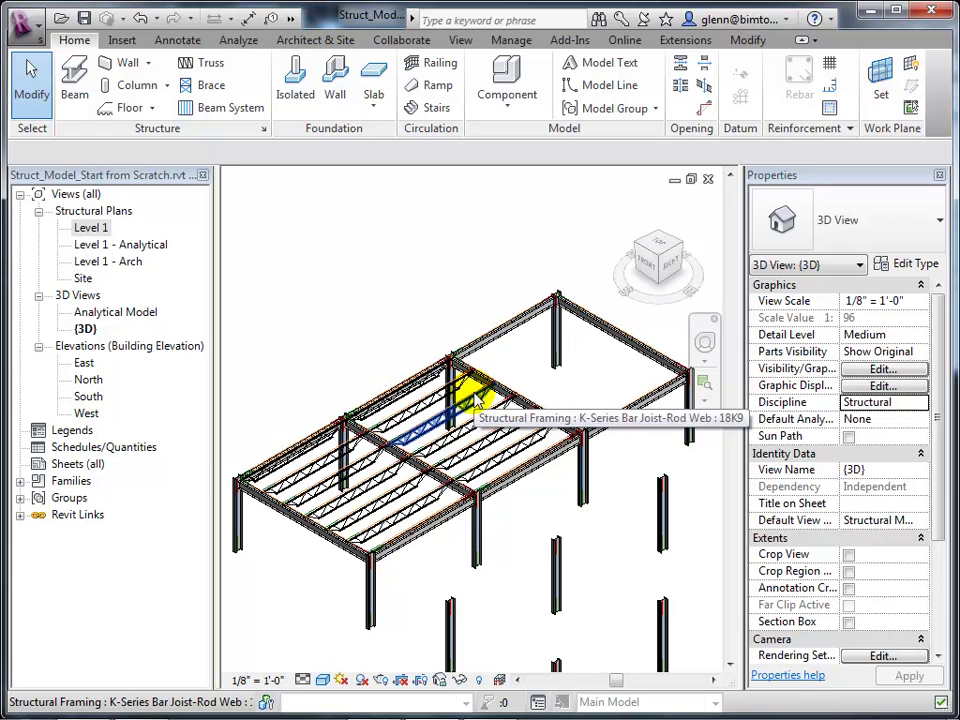
# Edit the middle bay's beam system boundary so its joists span parallel to the girder separating it from the empty bay.
pyautogui.scroll(4, 470, 450)
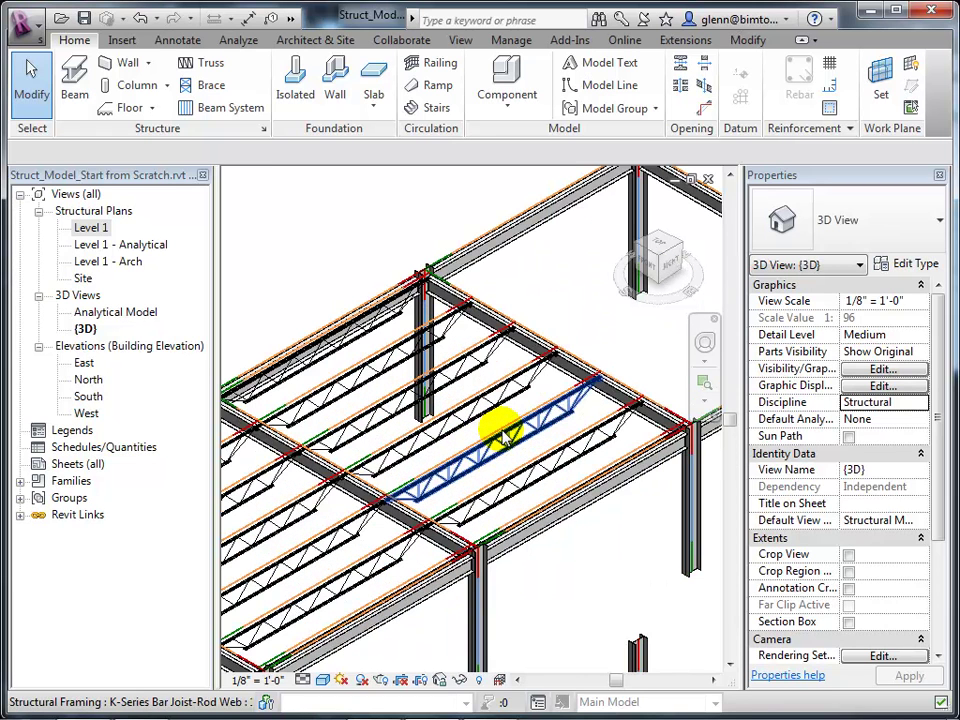
pyautogui.press('Tab')
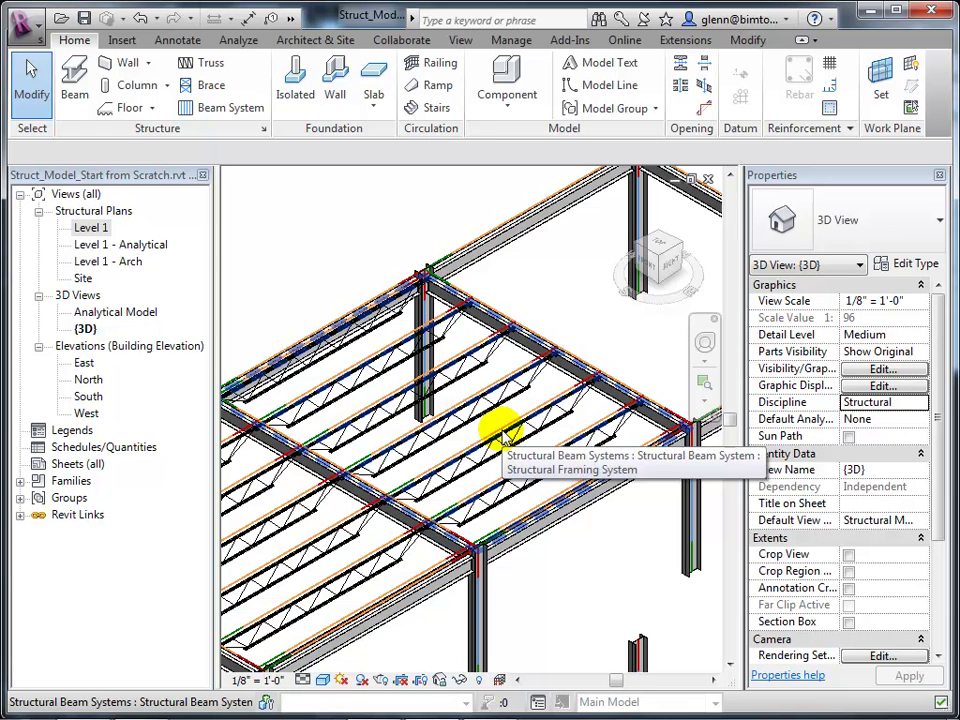
pyautogui.click(503, 433)
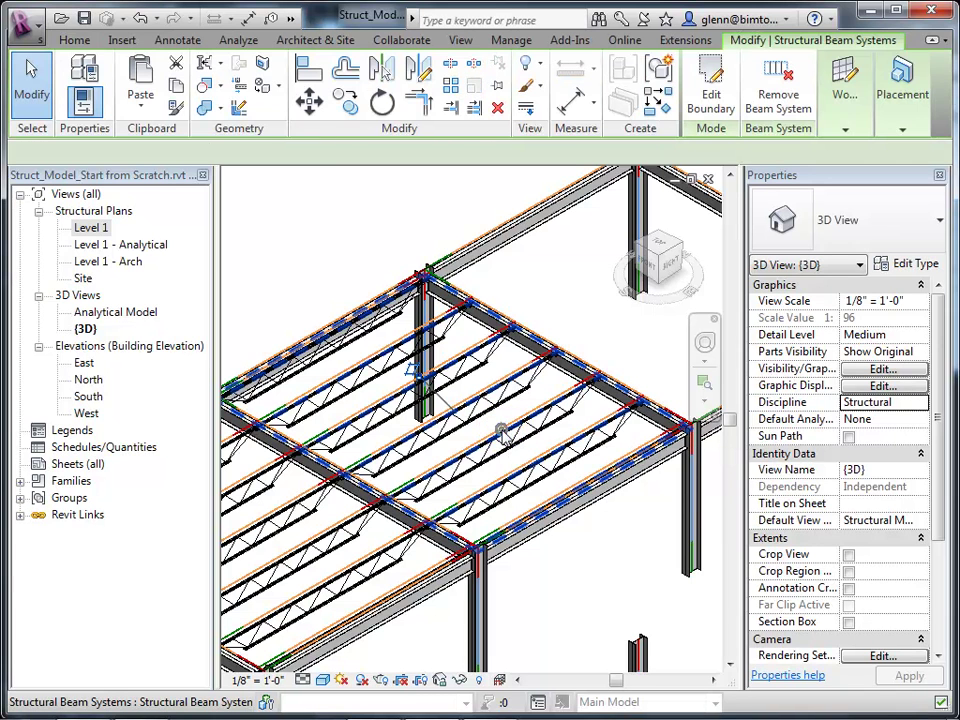
pyautogui.click(712, 96)
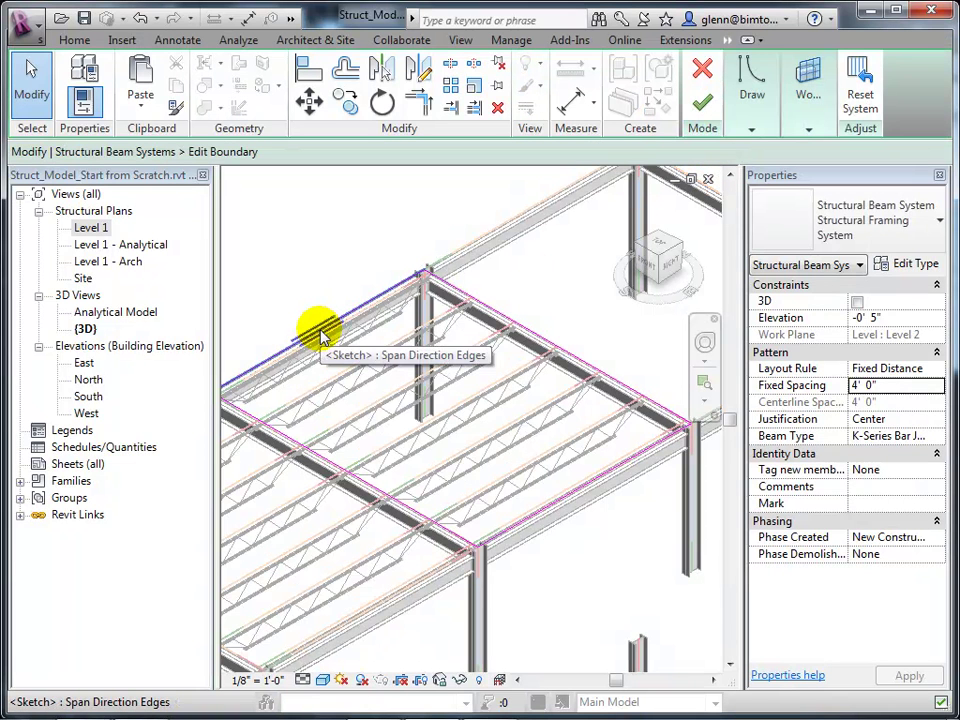
pyautogui.click(752, 131)
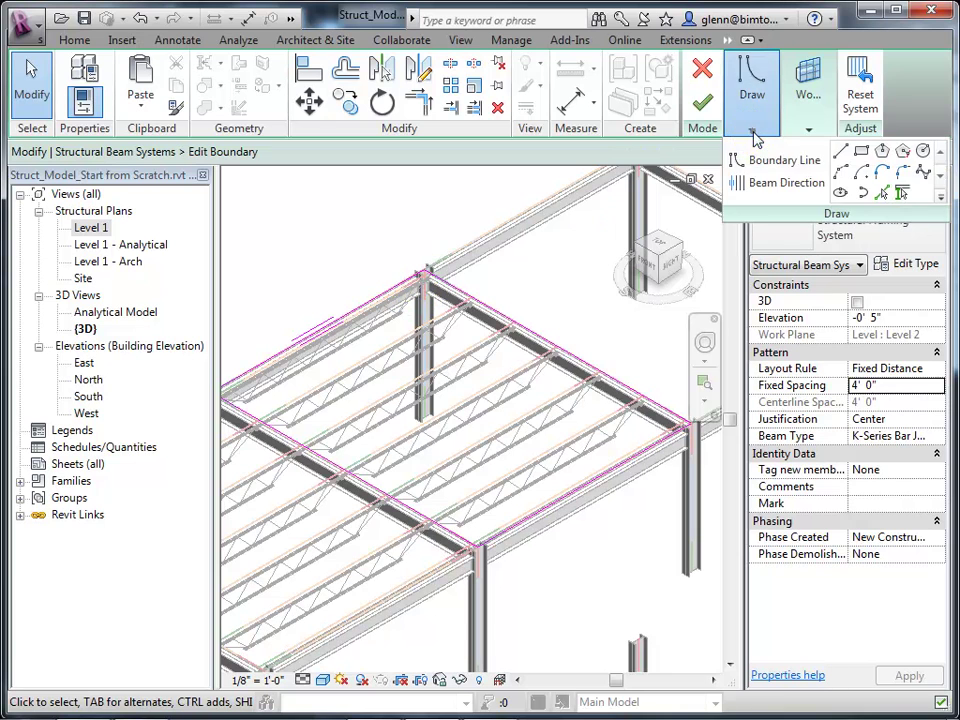
pyautogui.click(752, 186)
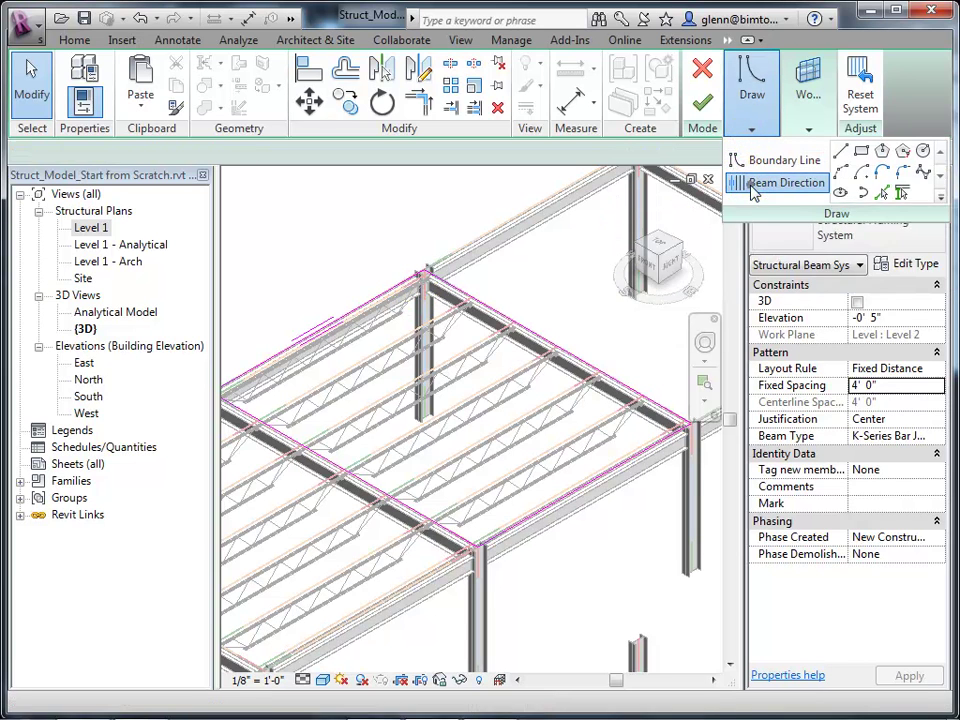
pyautogui.click(536, 335)
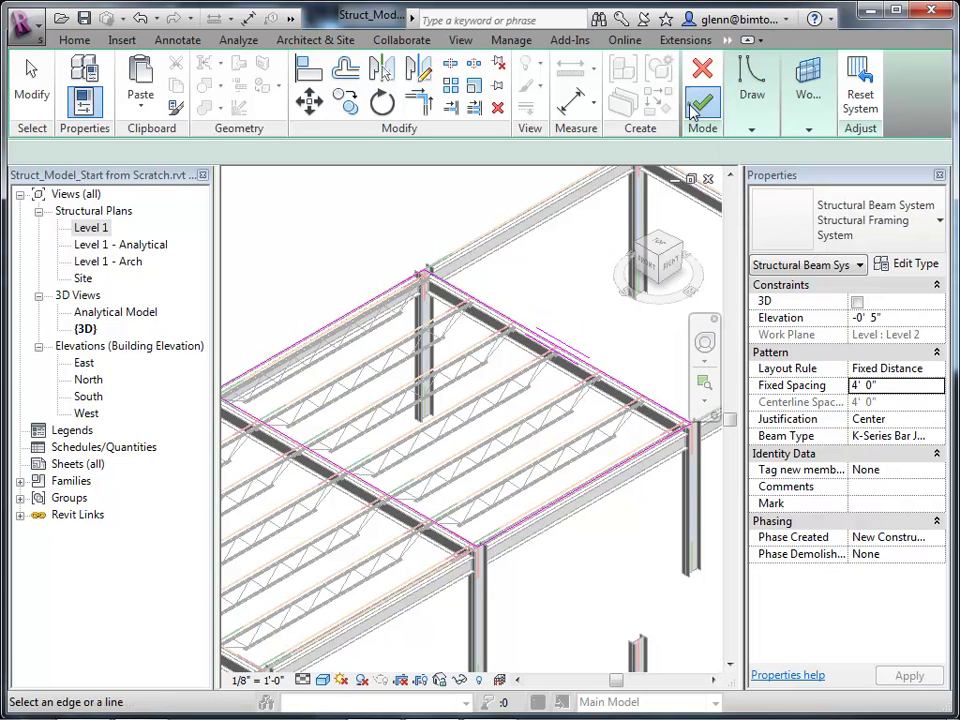
pyautogui.click(691, 110)
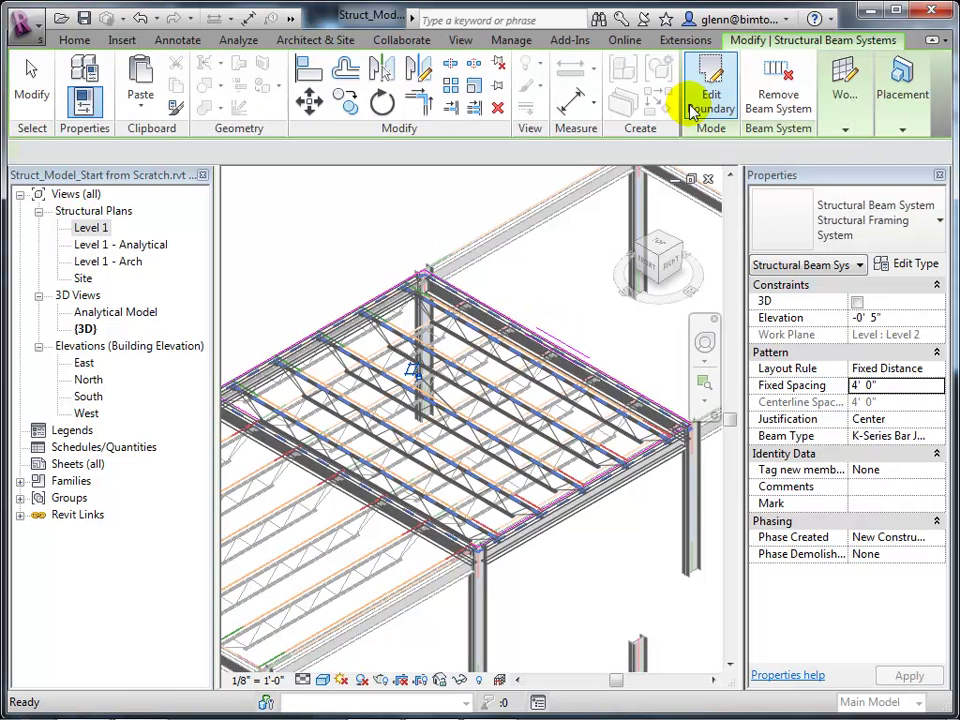
pyautogui.click(381, 215)
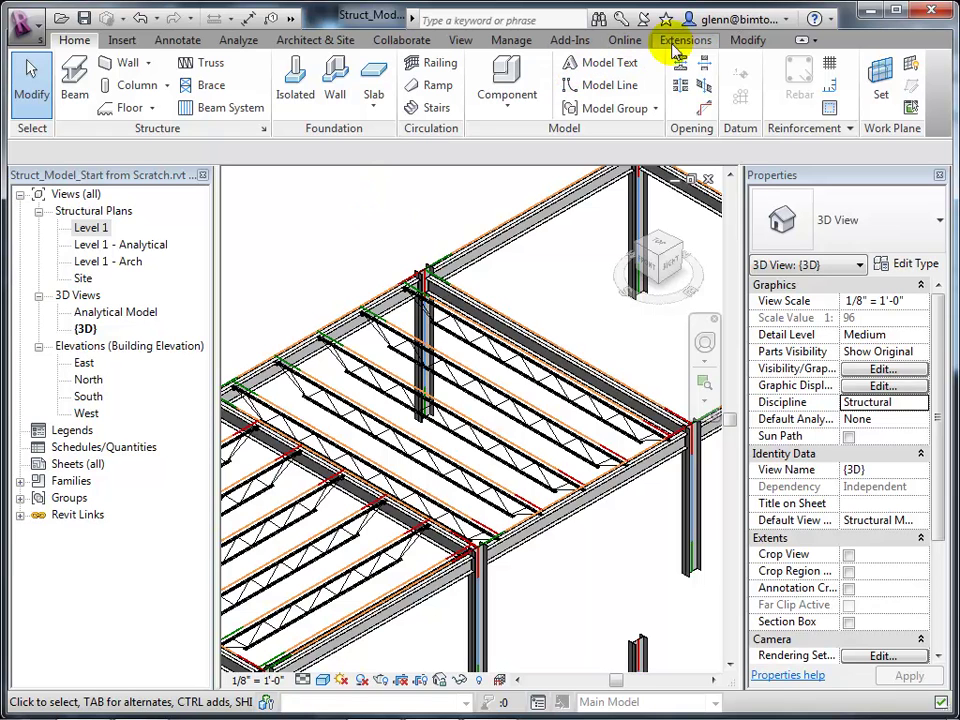
# Review the list of external tools available among the installed add-ins.
pyautogui.click(572, 42)
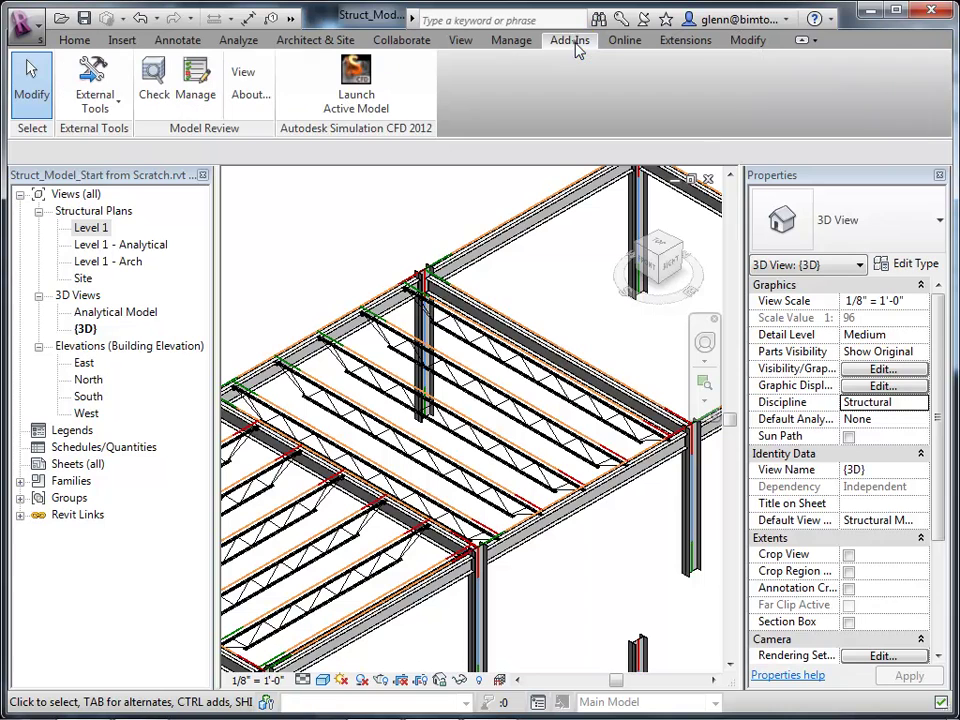
pyautogui.click(92, 98)
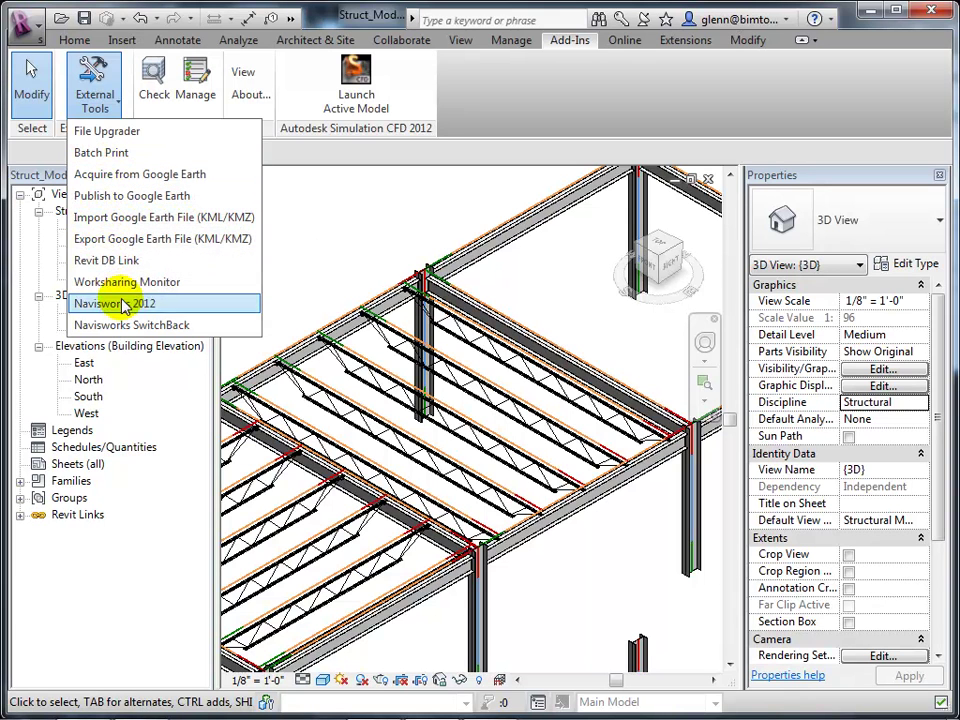
pyautogui.click(545, 118)
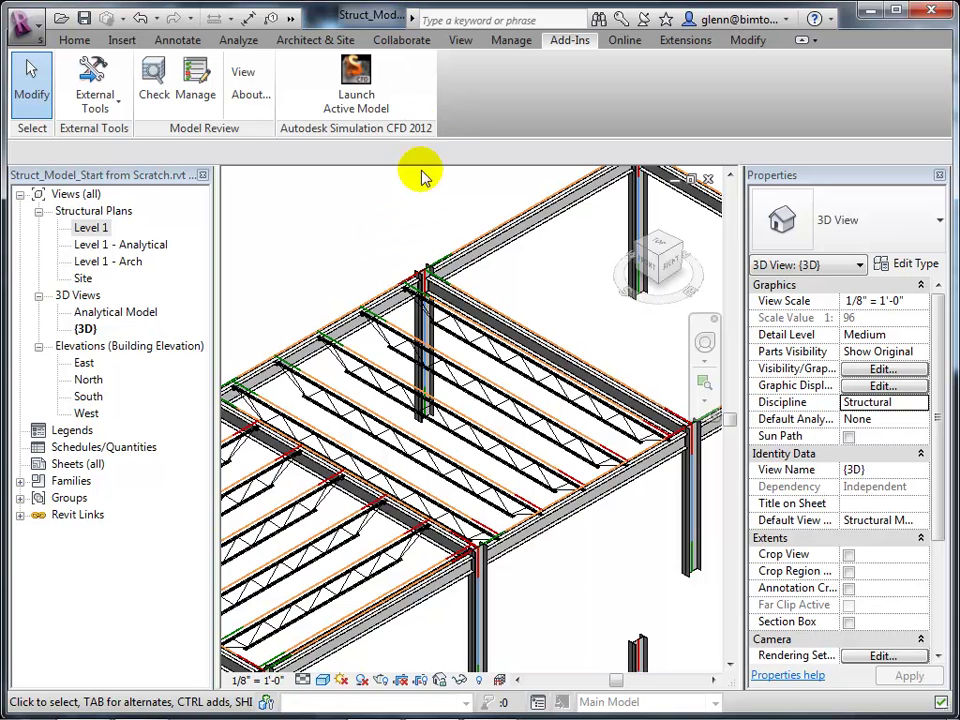
# Close the structural model without saving changes and create a new project in Revit Architecture.
pyautogui.click(930, 12)
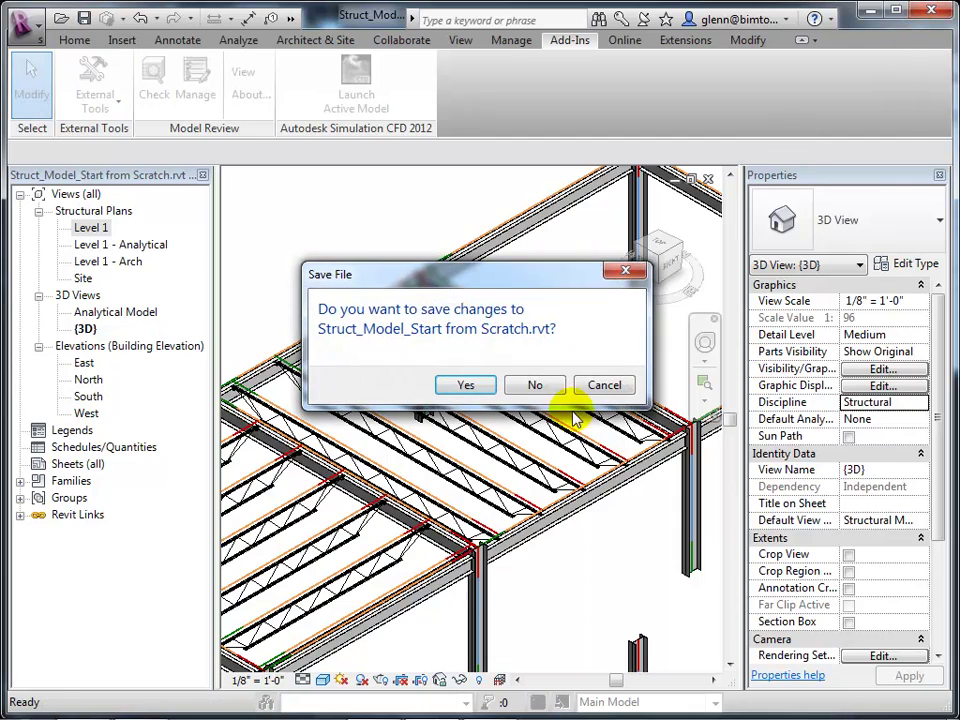
pyautogui.click(548, 382)
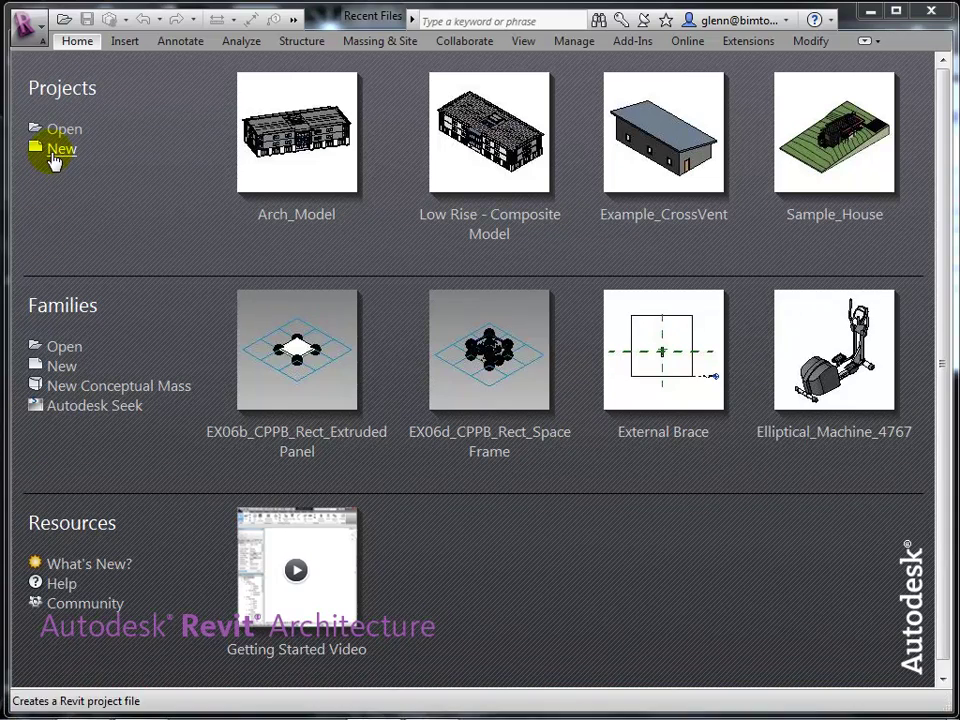
pyautogui.click(55, 150)
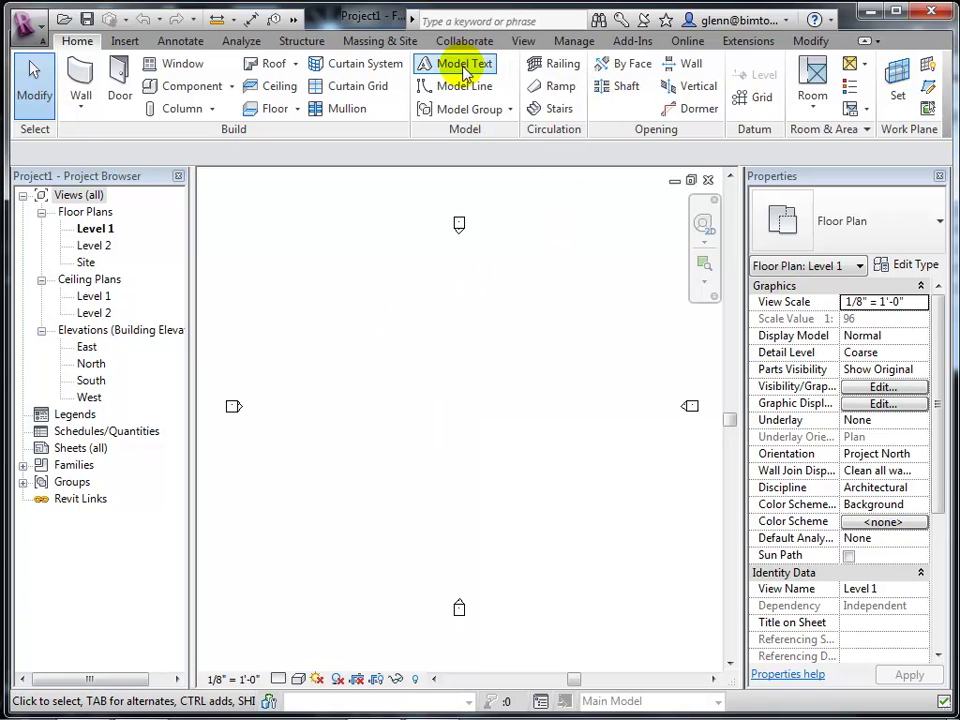
# Start an in-place mass named Building Conceptual Form.
pyautogui.click(390, 40)
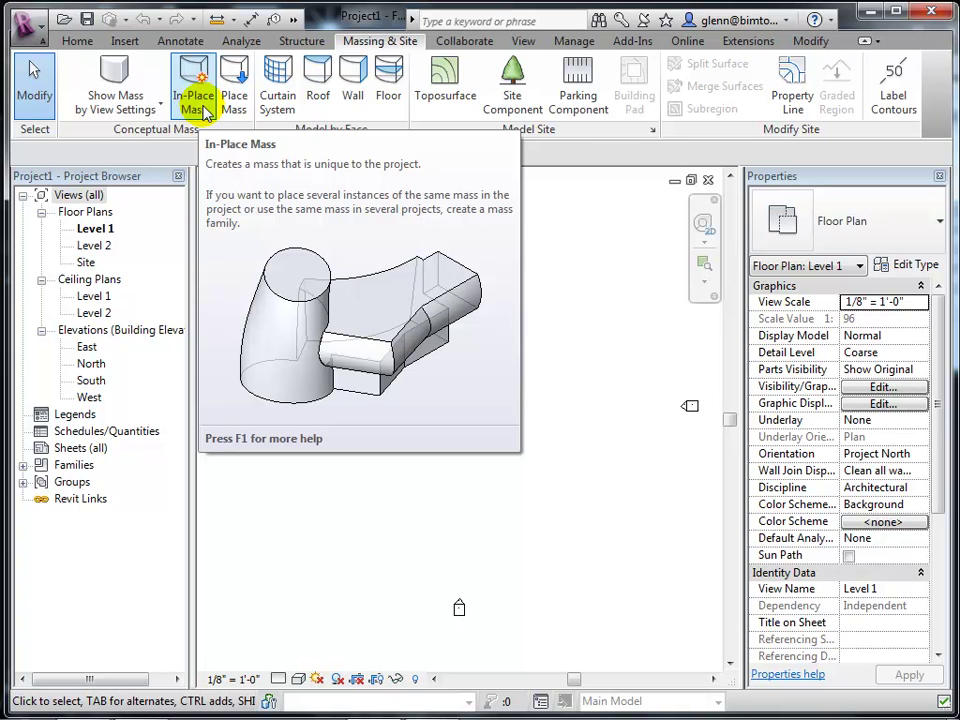
pyautogui.click(205, 112)
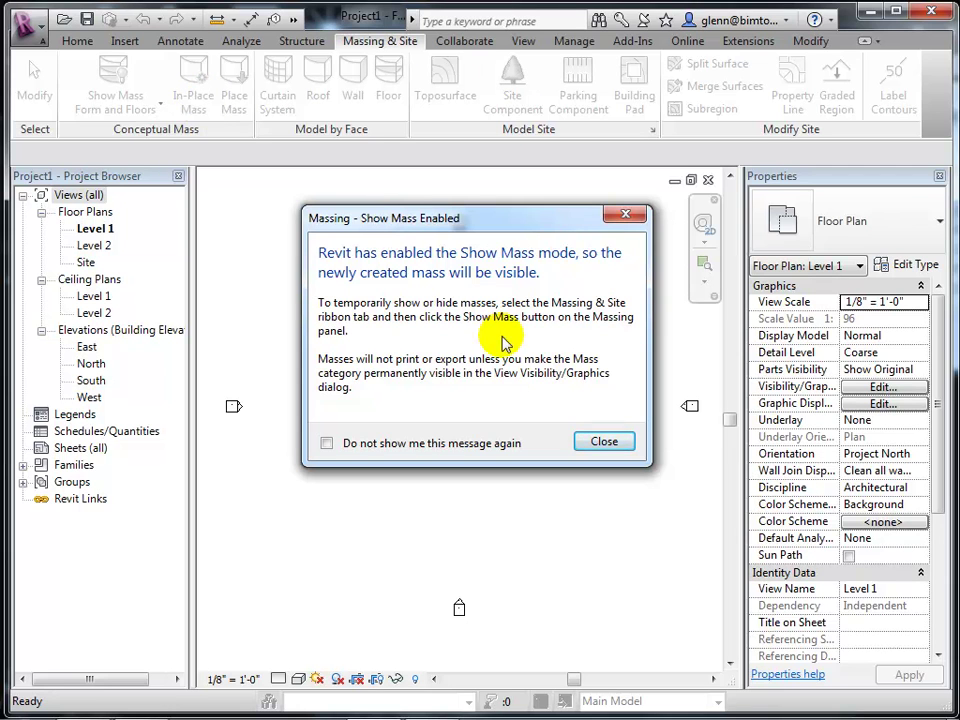
pyautogui.click(597, 443)
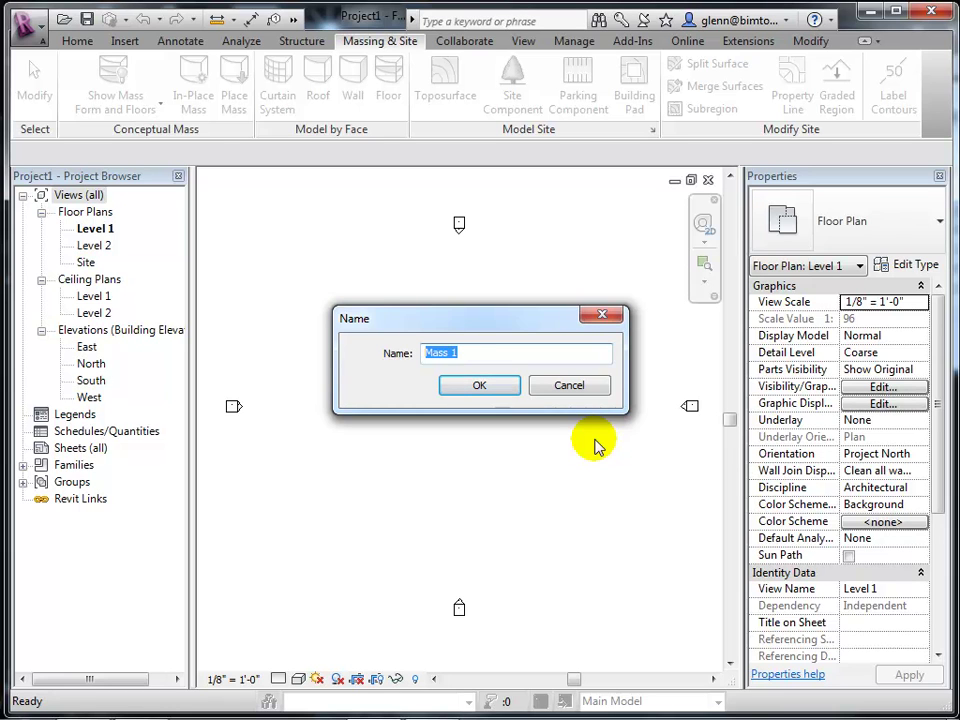
pyautogui.write('Building Conceptual Form')
pyautogui.press('Return')
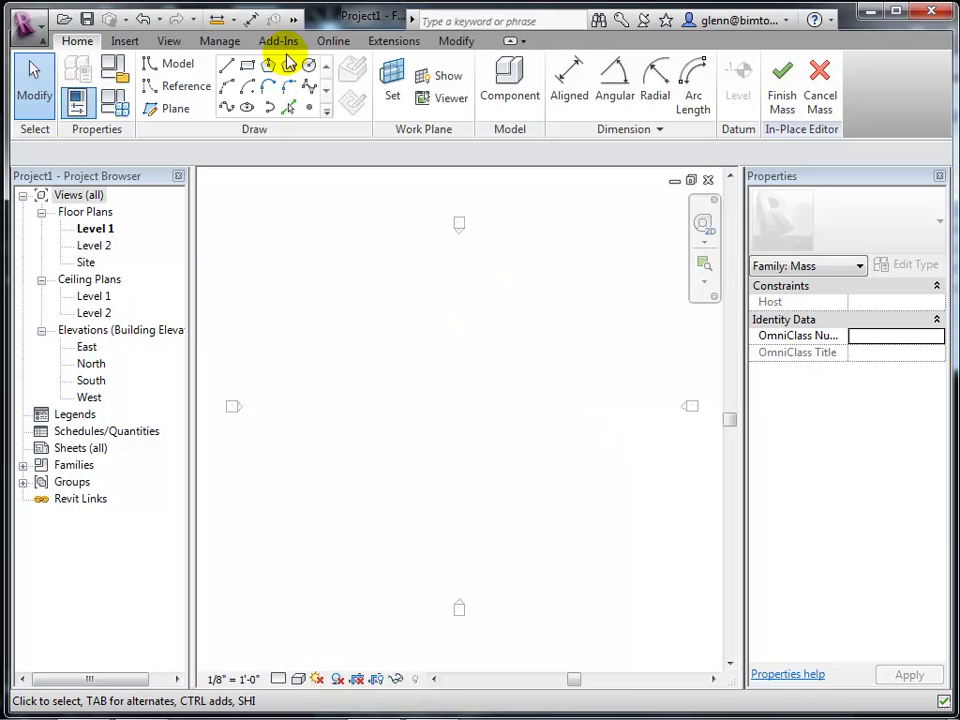
# Sketch a rectangle about 94' by 48' on Level 1, between the four elevation markers.
pyautogui.click(246, 68)
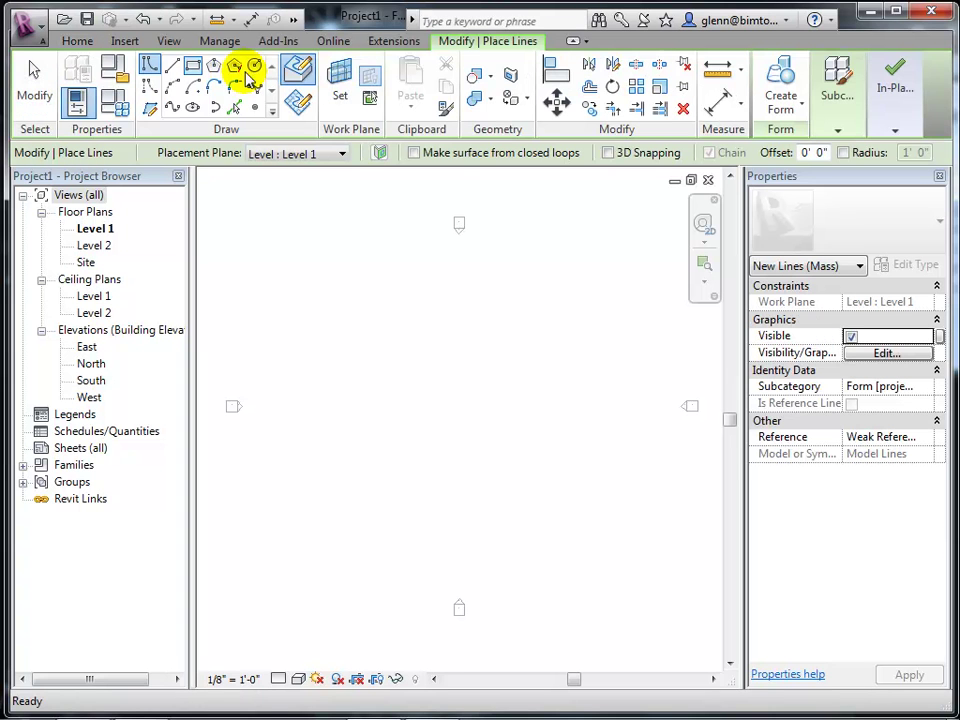
pyautogui.click(195, 68)
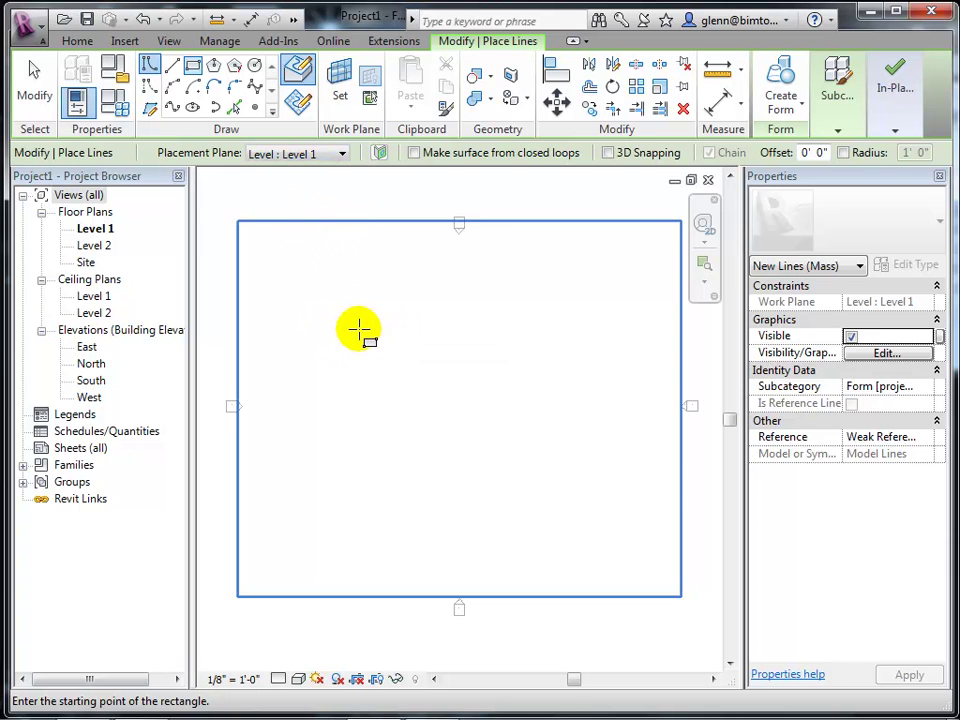
pyautogui.click(359, 329)
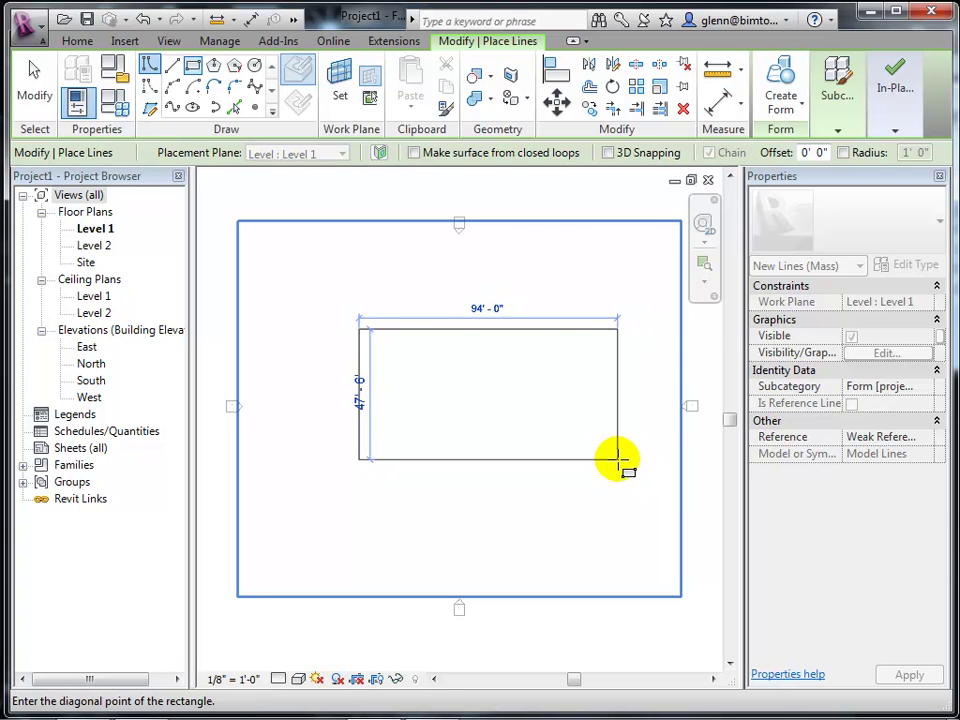
pyautogui.click(617, 462)
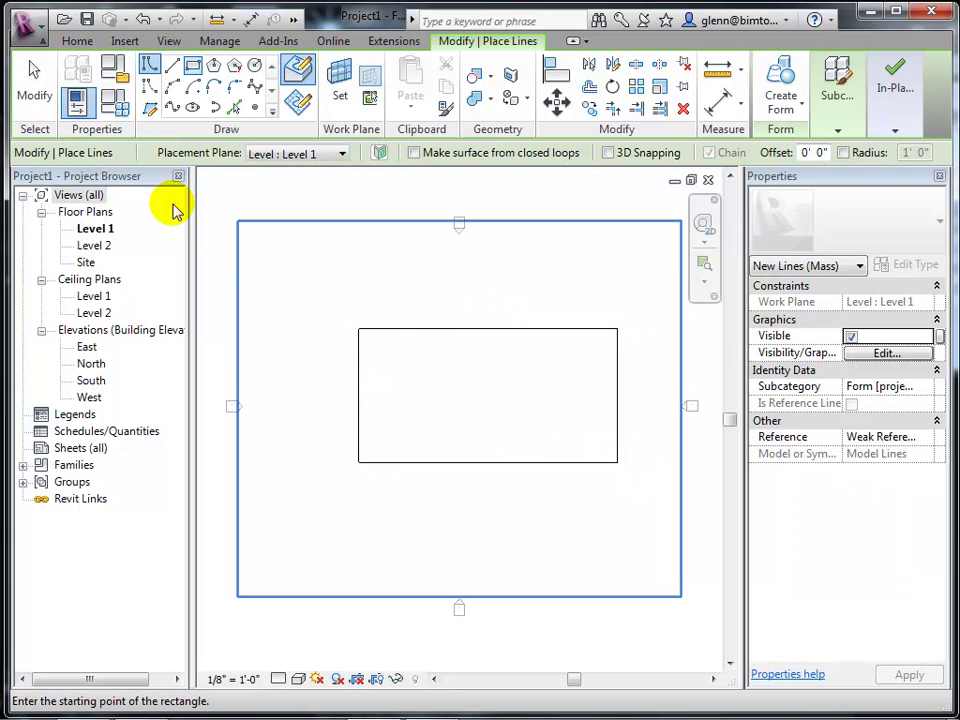
pyautogui.click(35, 95)
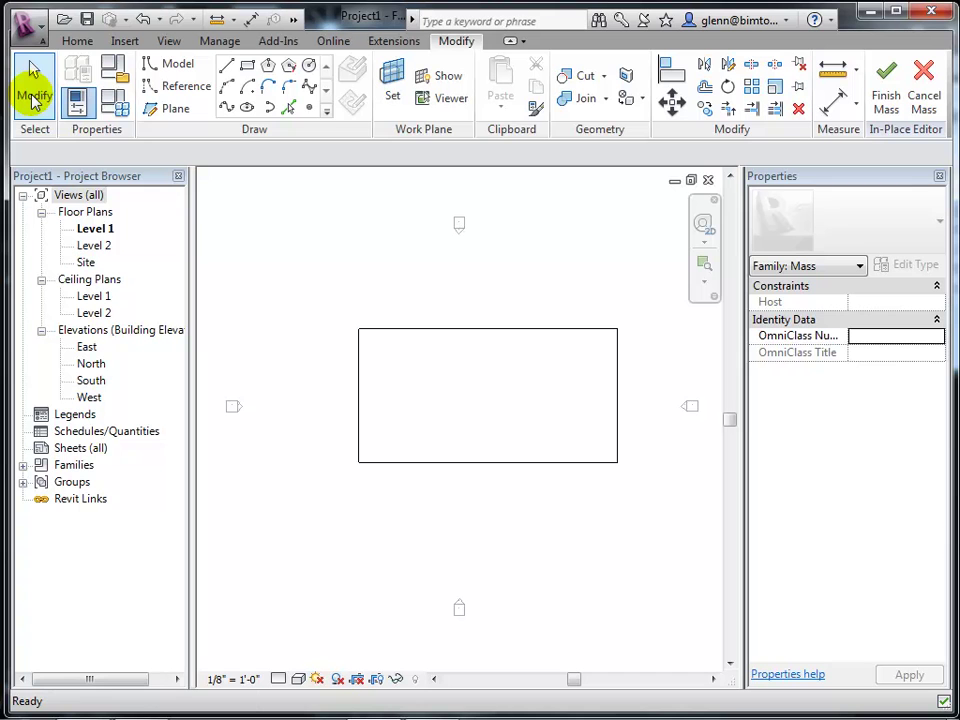
# Select the whole chain of rectangle lines and create a solid form from it.
pyautogui.press('Tab')
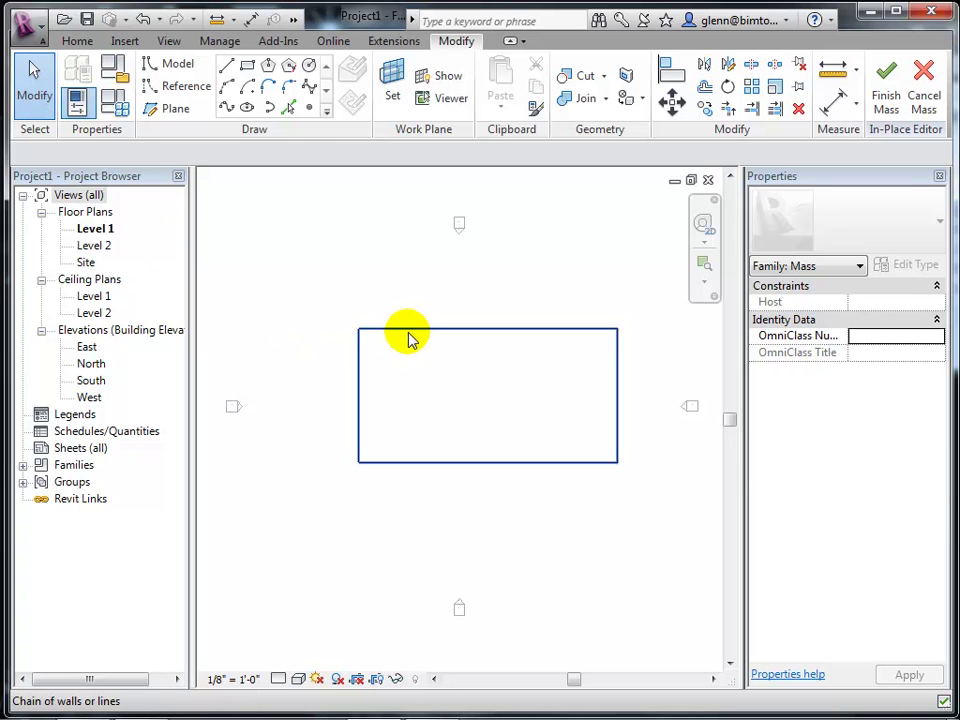
pyautogui.click(408, 338)
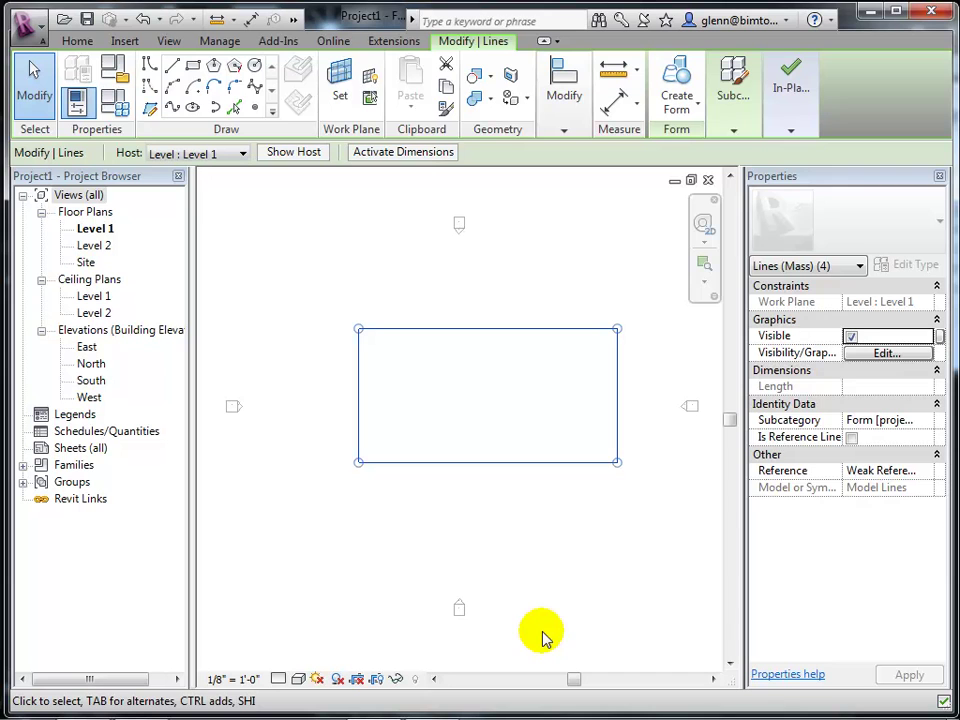
pyautogui.click(700, 116)
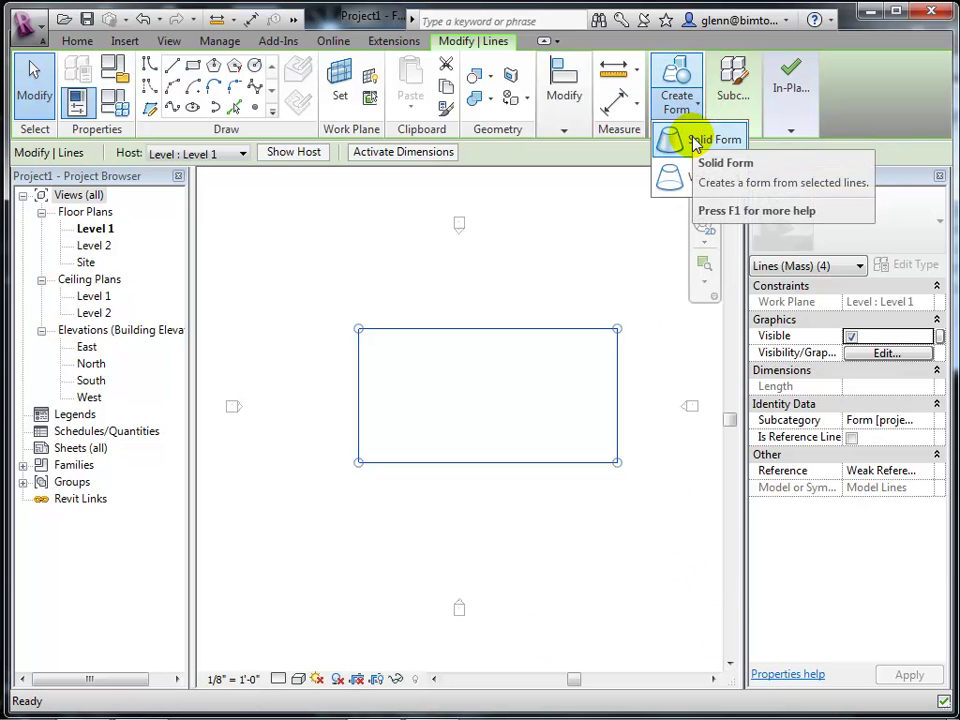
pyautogui.click(698, 141)
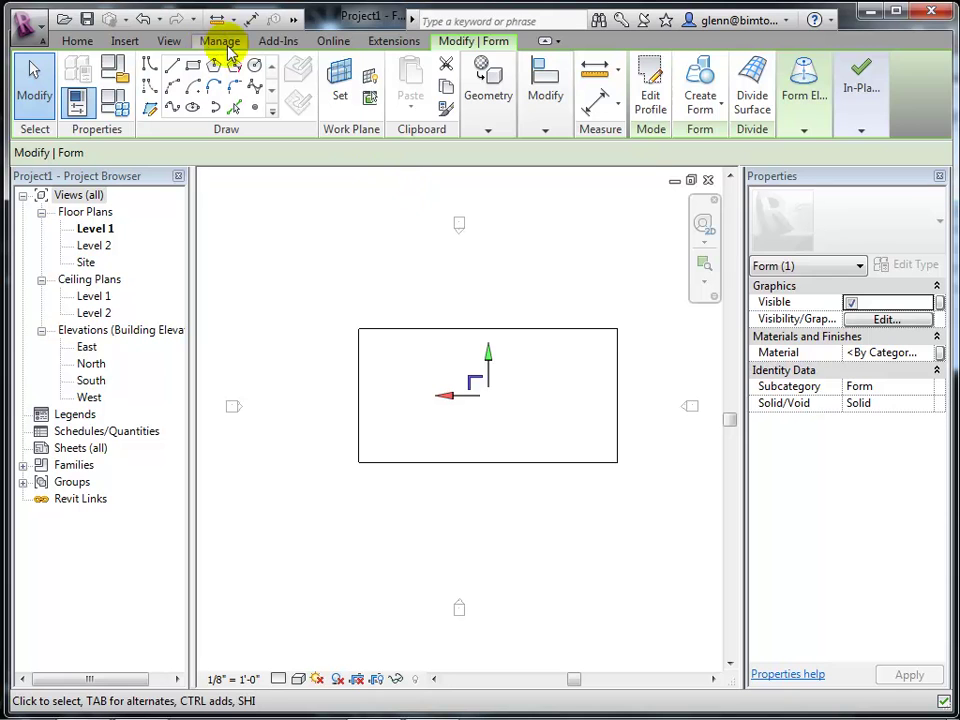
# Show the mass in the default 3D view with the visual style set to Shaded.
pyautogui.click(293, 19)
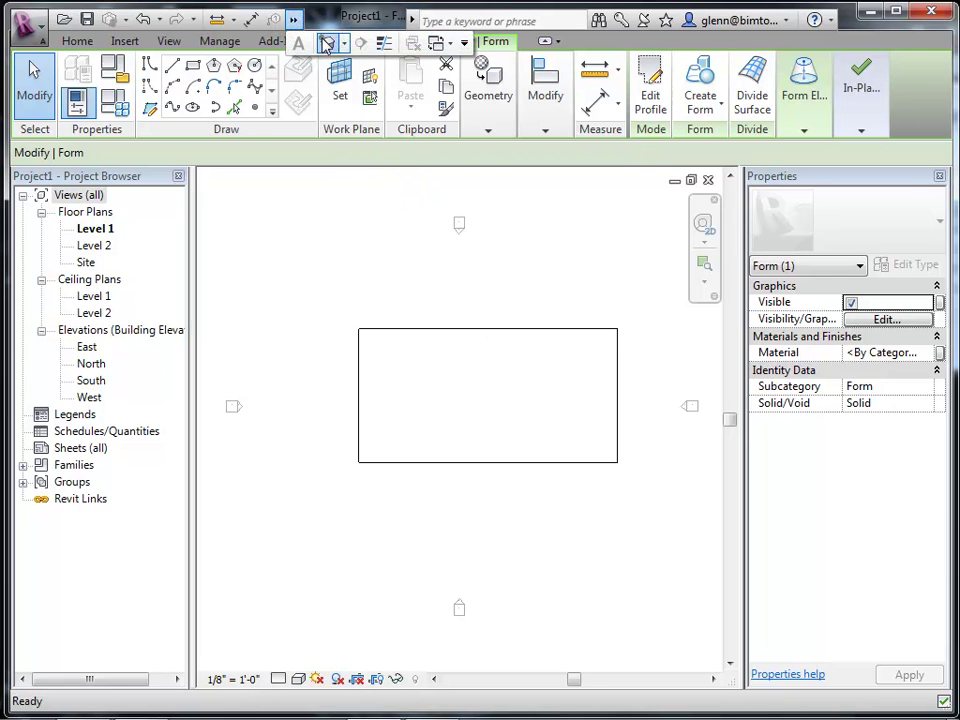
pyautogui.click(326, 45)
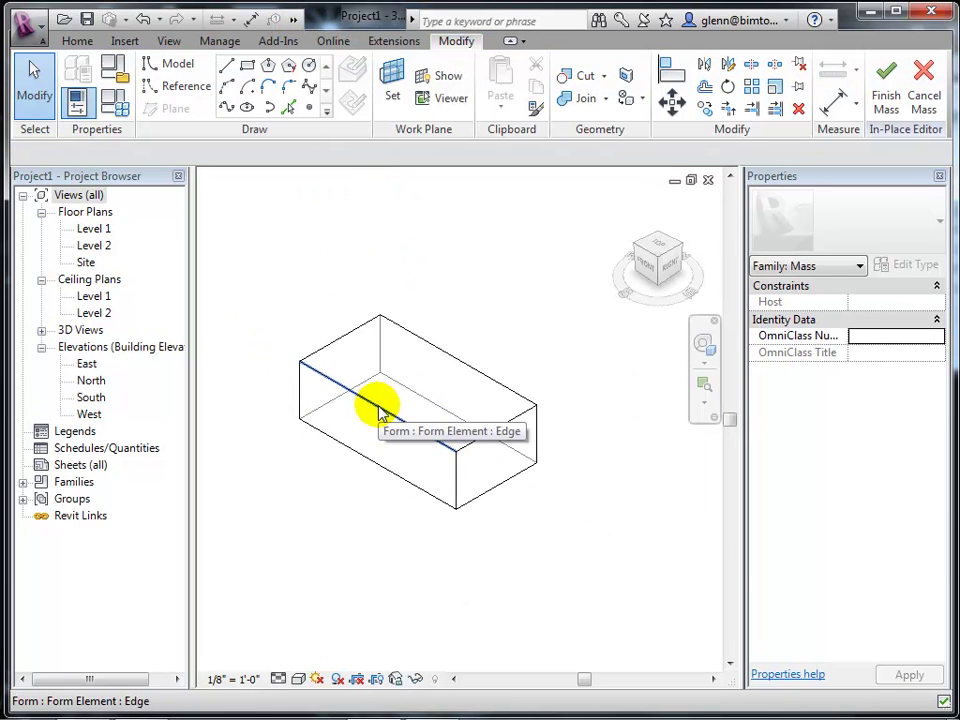
pyautogui.click(448, 407)
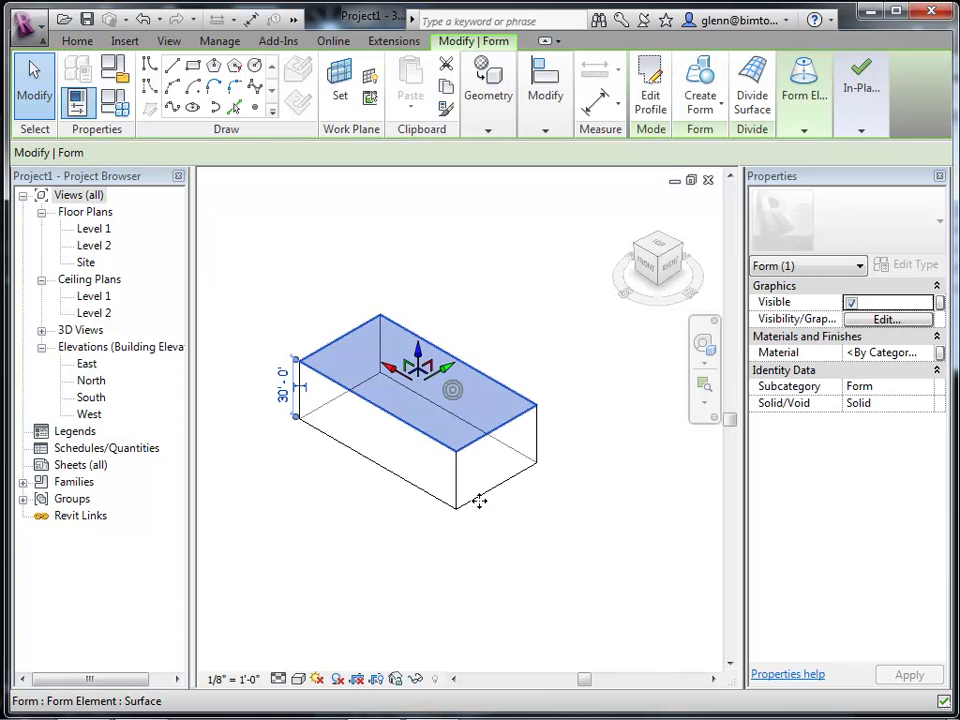
pyautogui.click(506, 630)
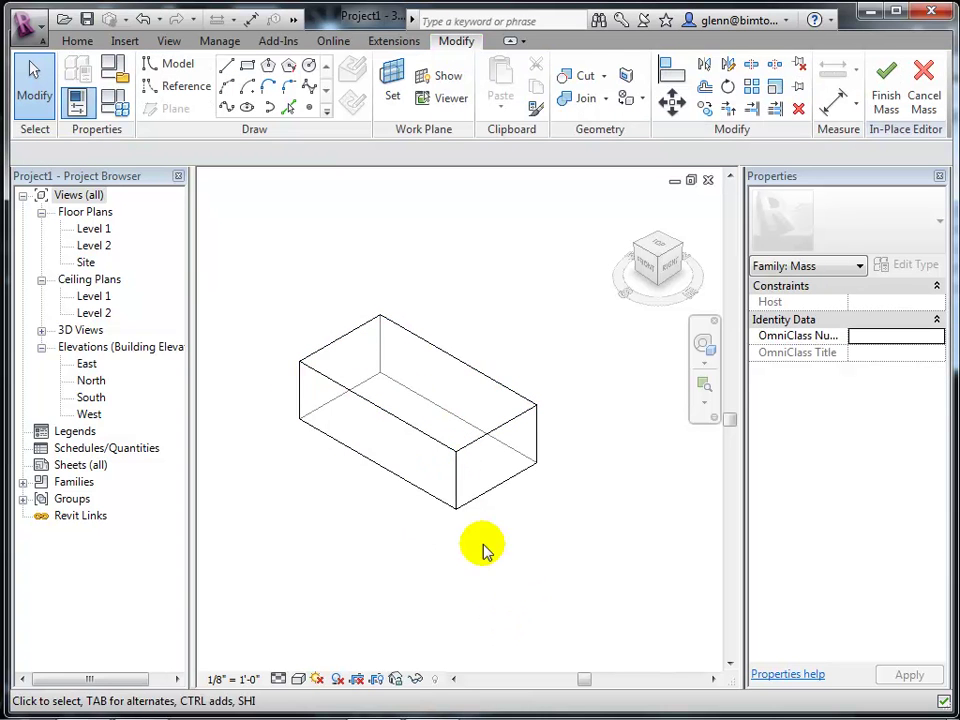
pyautogui.click(300, 680)
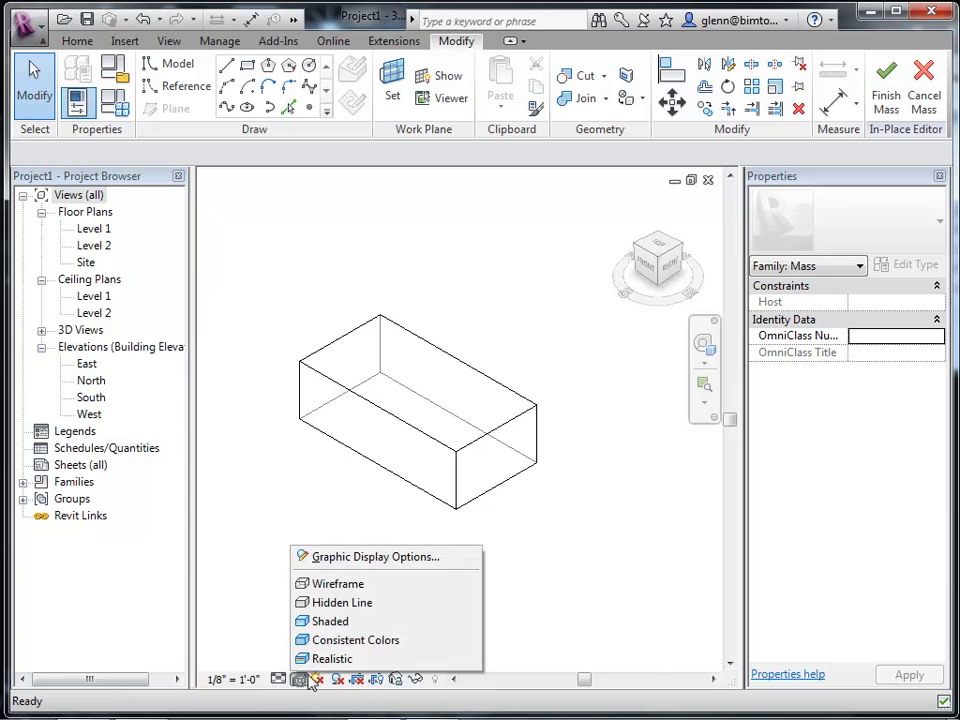
pyautogui.click(318, 621)
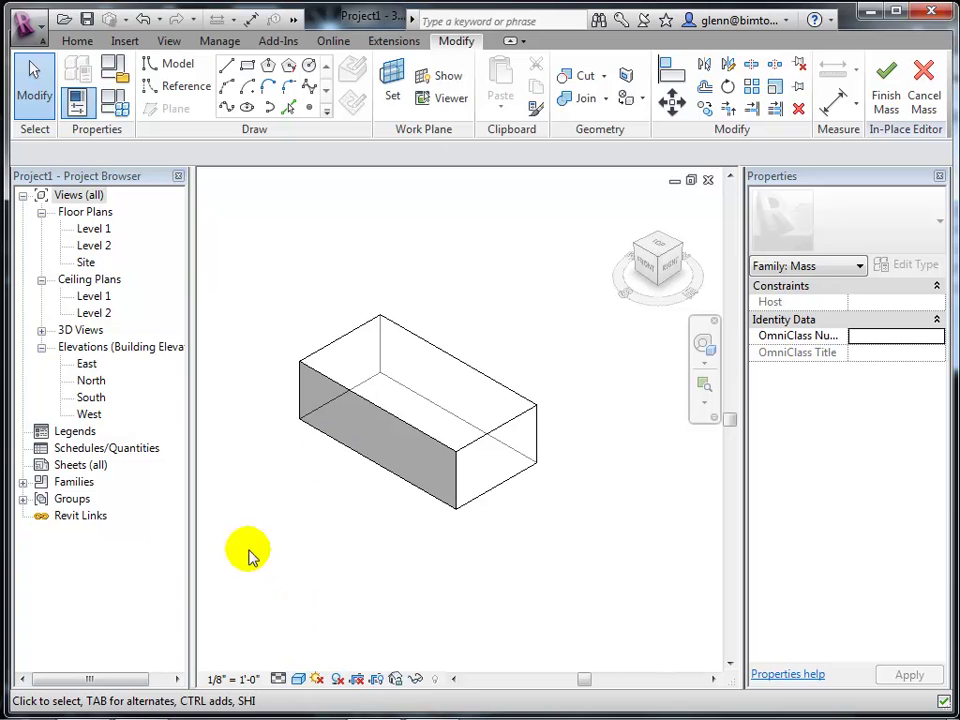
# Raise the top face of the mass to a height of about 57'-7".
pyautogui.click(393, 345)
pyautogui.click(405, 354)
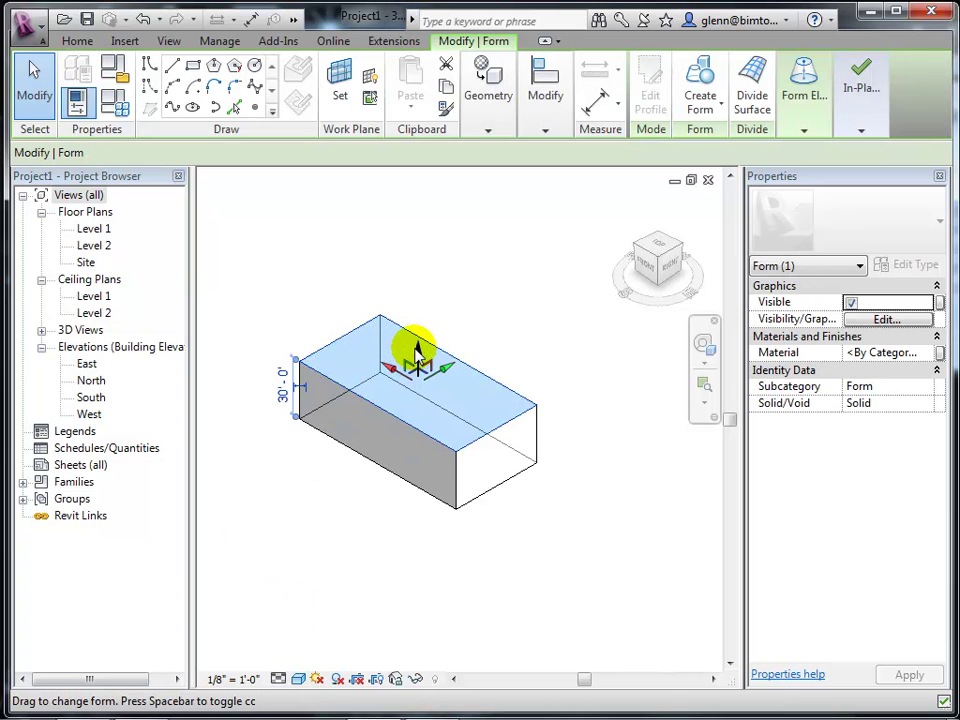
pyautogui.moveTo(414, 343); pyautogui.dragTo(437, 296)
pyautogui.click(502, 284)
# Pull the form's right end face outward to a length of about 147', and pull the long front face outward to widen it.
pyautogui.click(503, 418)
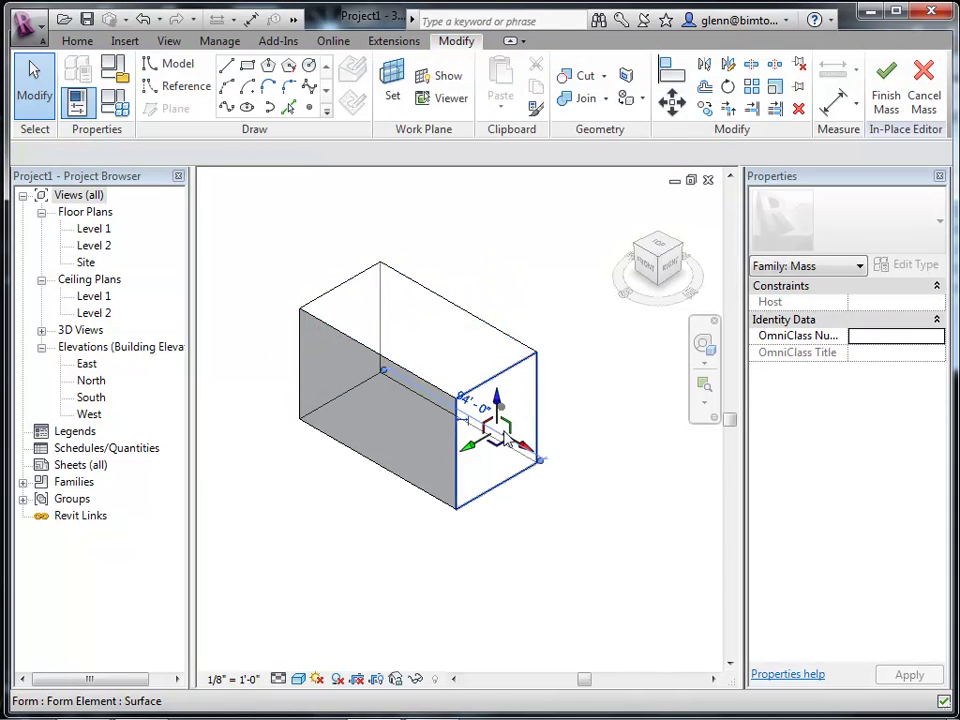
pyautogui.moveTo(530, 455); pyautogui.dragTo(611, 579)
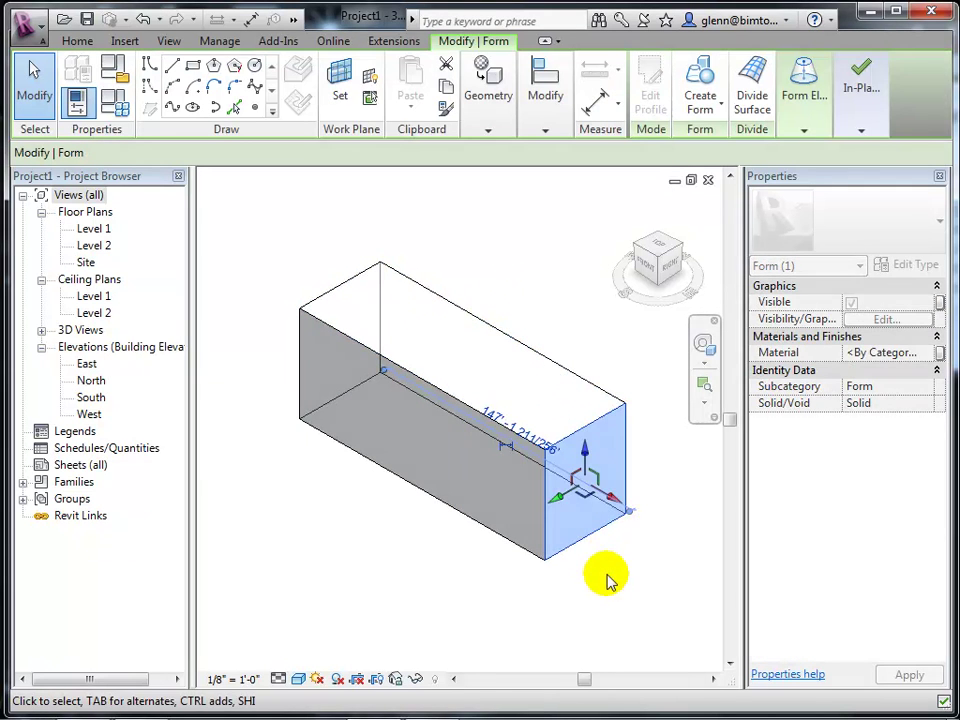
pyautogui.click(469, 493)
pyautogui.moveTo(390, 460); pyautogui.dragTo(343, 516)
pyautogui.click(358, 581)
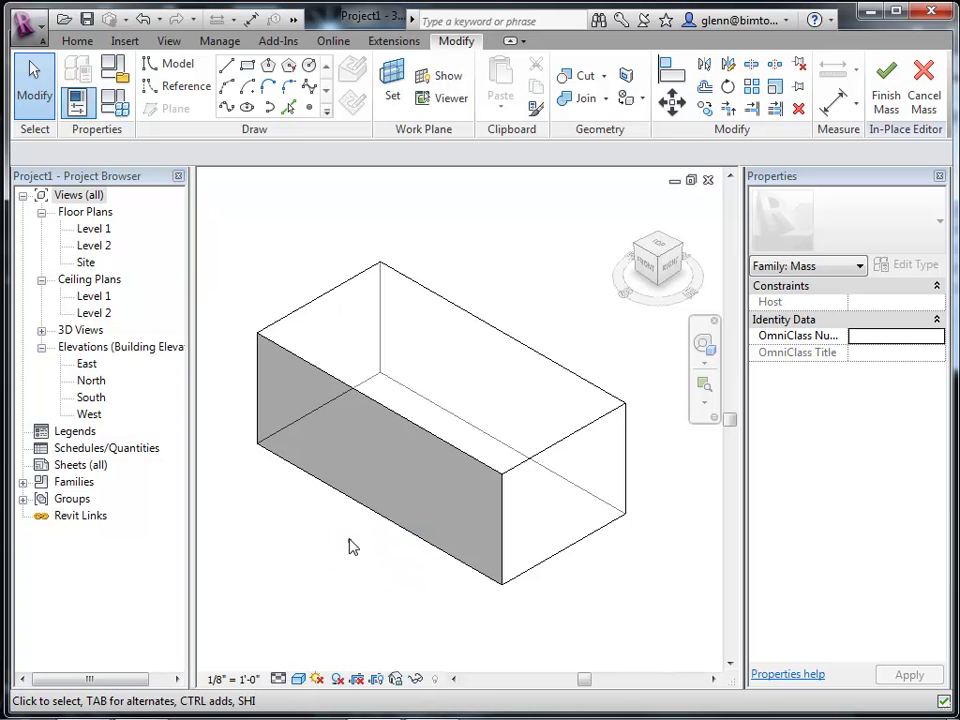
# Pull the upper edge of the front face outward and up, about 112' from the rear face and 84'-6" high, to slope that face.
pyautogui.click(381, 412)
pyautogui.moveTo(358, 418); pyautogui.dragTo(312, 351)
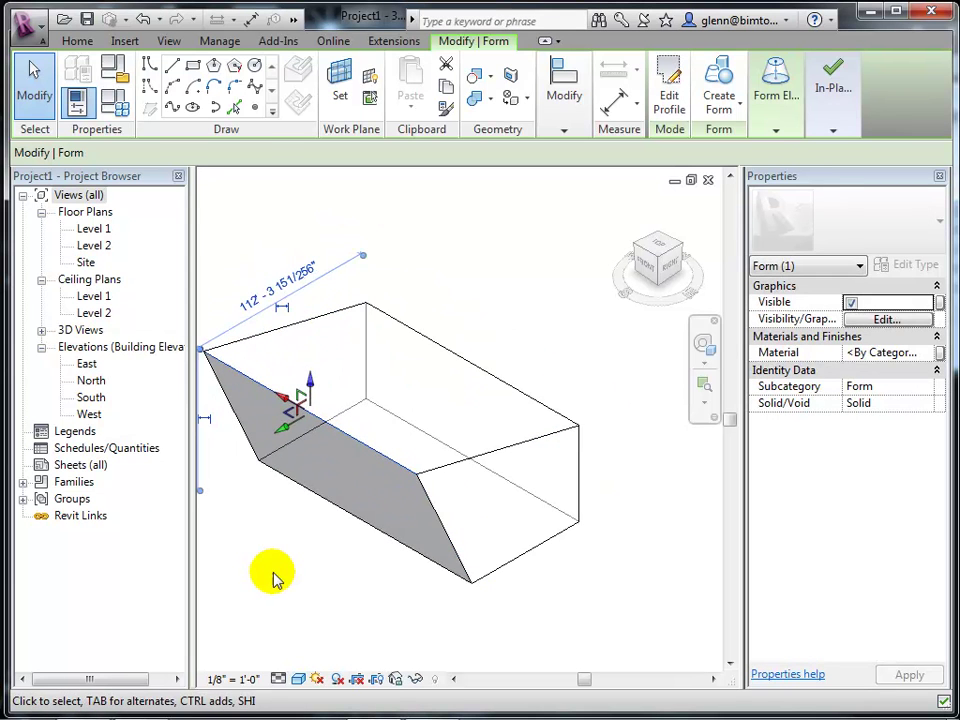
pyautogui.hotkey('ctrl', 'z')
pyautogui.hotkey('ctrl', 'z')
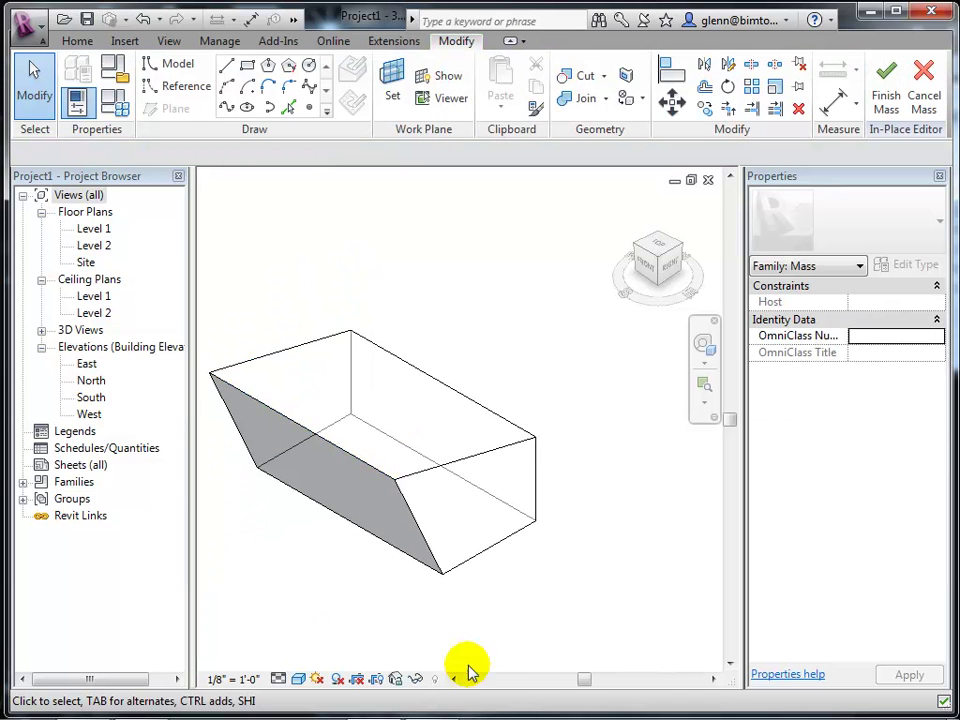
# Pull the left top corner of the sloped front face farther outward and up into a peak.
pyautogui.moveTo(583, 681); pyautogui.dragTo(550, 692)
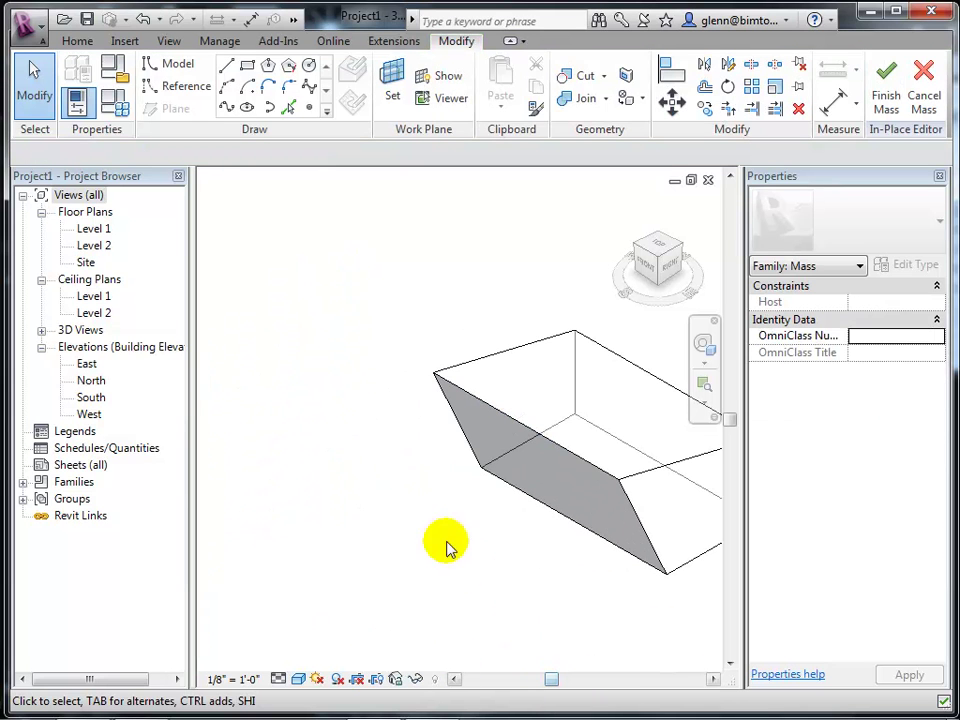
pyautogui.click(434, 374)
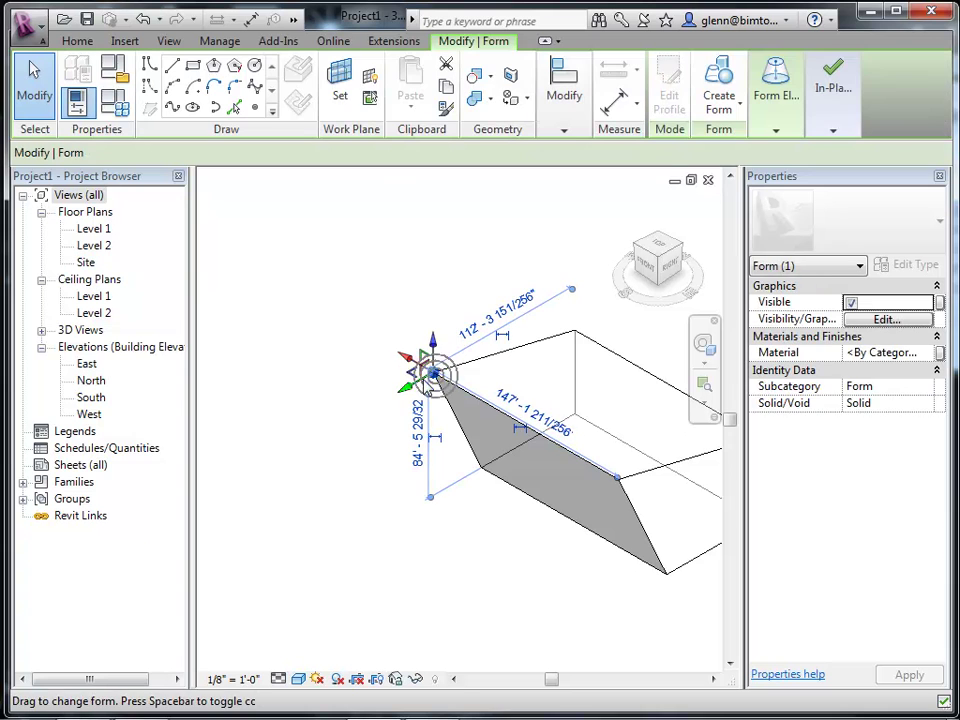
pyautogui.moveTo(408, 364); pyautogui.dragTo(379, 288)
pyautogui.click(405, 515)
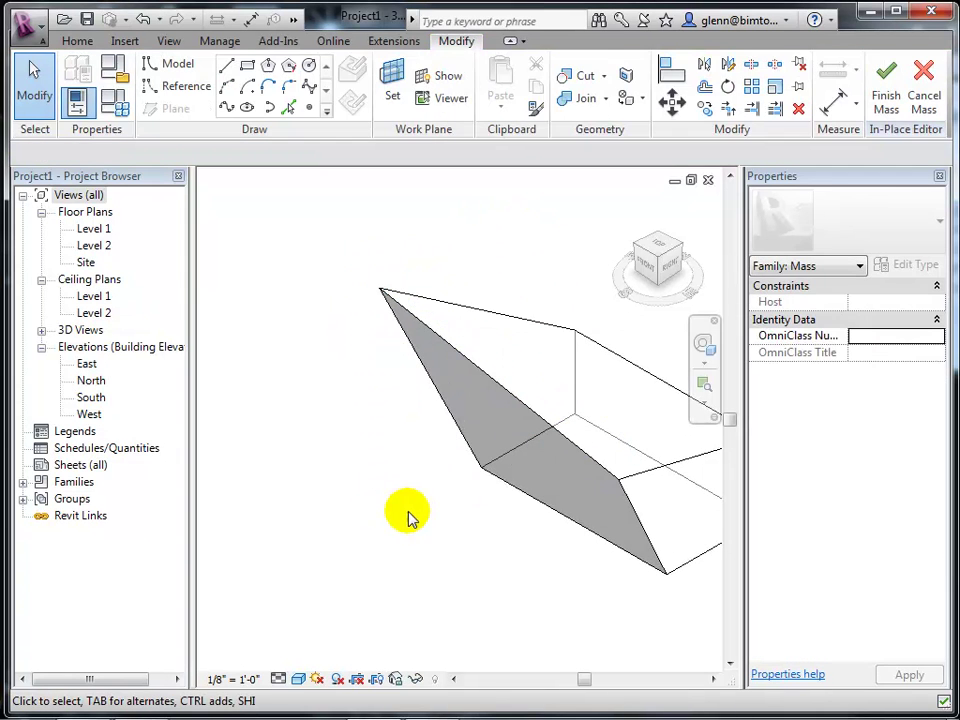
# Move the rear top corner of the form's right end inward toward the front face.
pyautogui.scroll(-3, 407, 514)
pyautogui.click(600, 475)
pyautogui.click(602, 472)
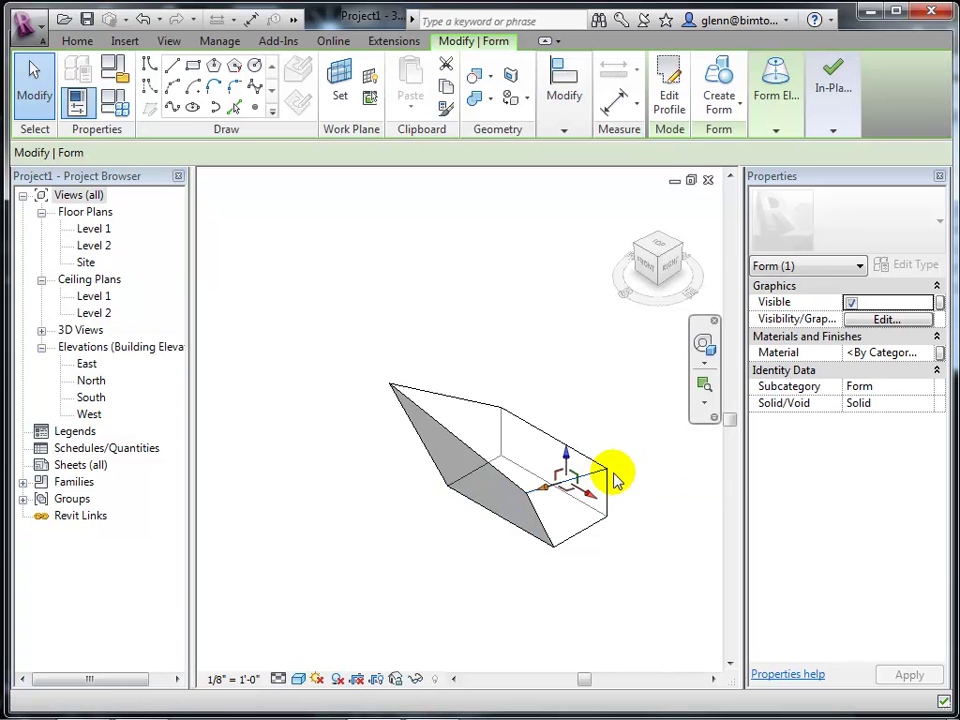
pyautogui.click(607, 471)
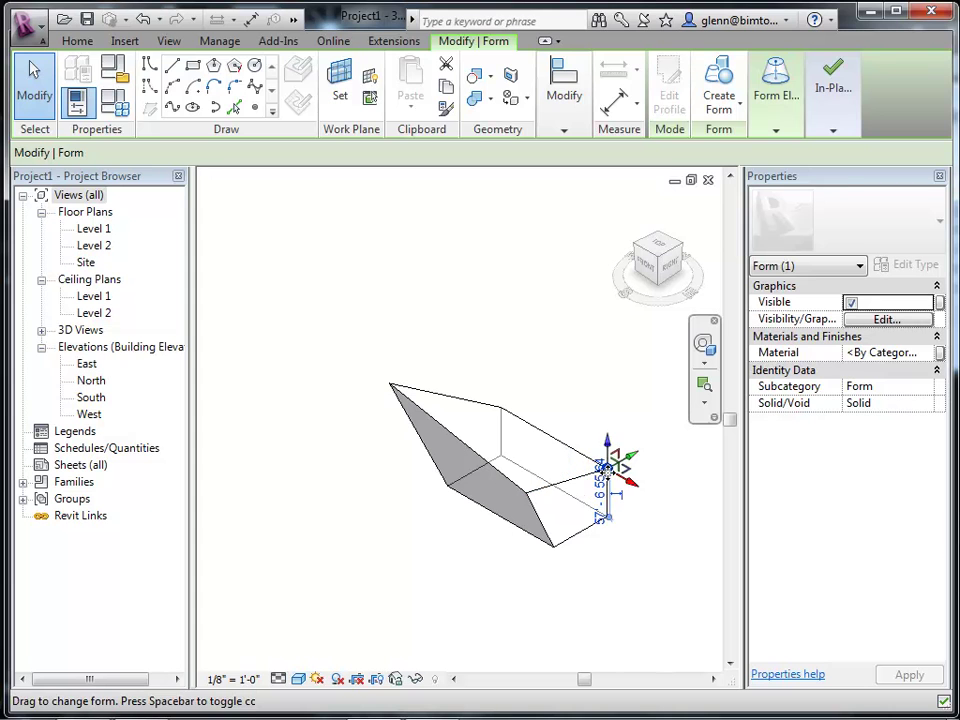
pyautogui.moveTo(636, 455); pyautogui.dragTo(636, 505)
pyautogui.click(636, 516)
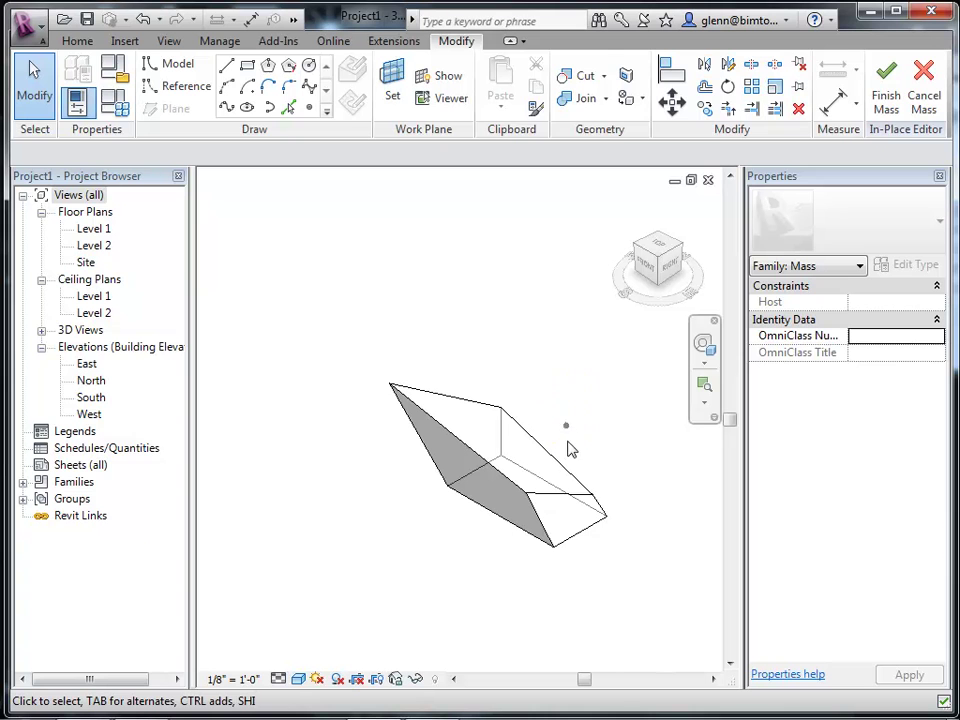
# Pull the rear top corner of the right end outward and up beyond the base.
pyautogui.click(588, 497)
pyautogui.click(595, 505)
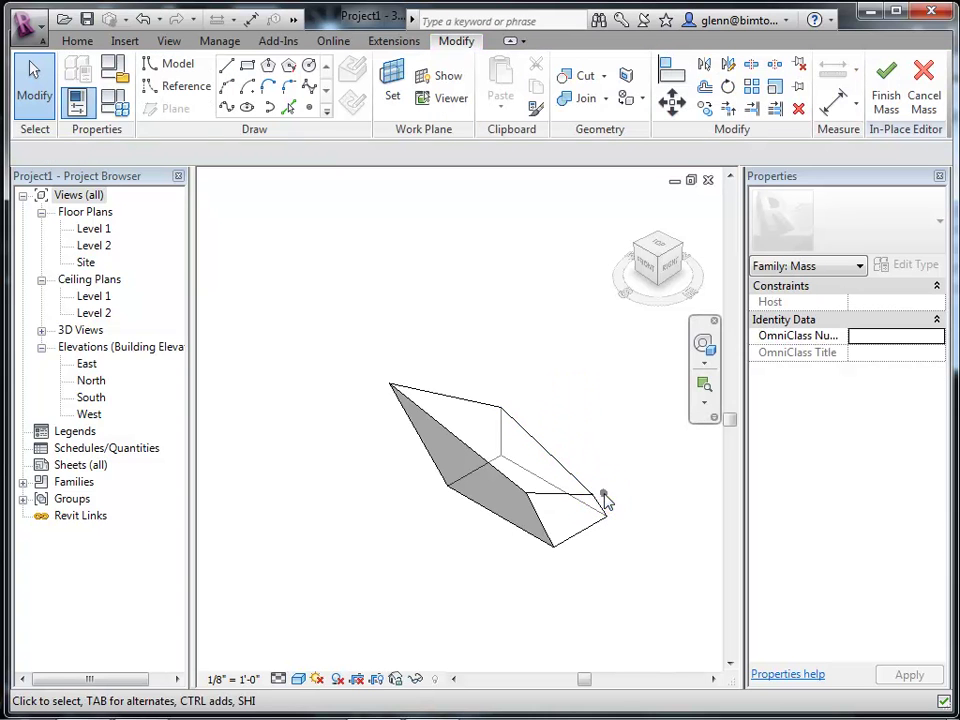
pyautogui.moveTo(595, 505); pyautogui.dragTo(630, 421)
pyautogui.click(647, 570)
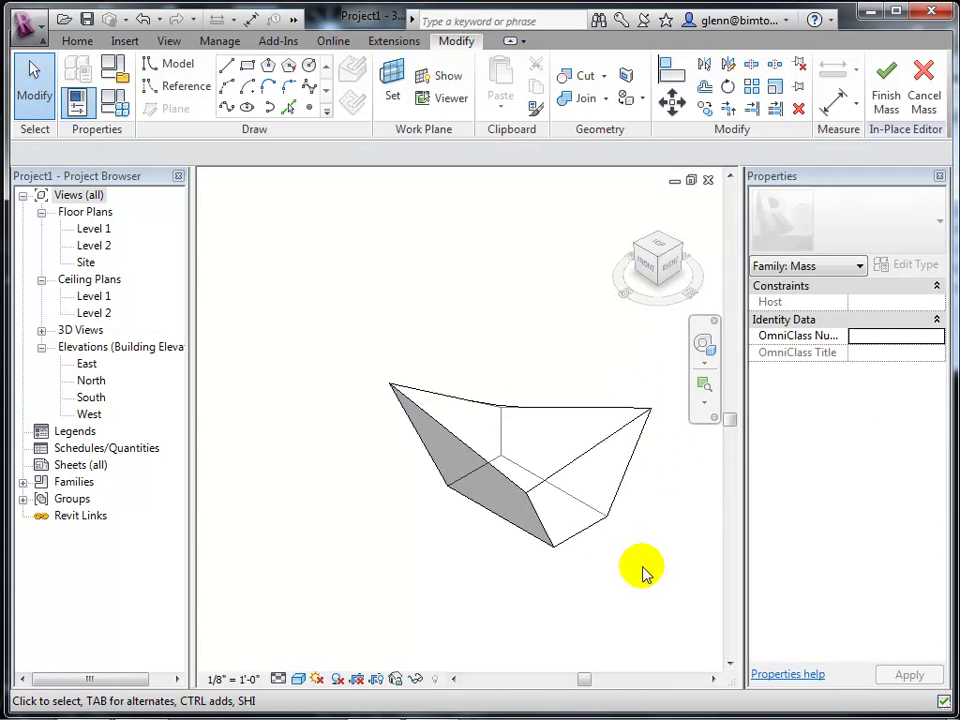
# Finish the in-place mass and return to the project environment.
pyautogui.click(703, 350)
pyautogui.moveTo(649, 499)
pyautogui.mouseDown()
pyautogui.moveTo(617, 519)
pyautogui.moveTo(538, 501)
pyautogui.moveTo(482, 460)
pyautogui.moveTo(401, 441)
pyautogui.moveTo(375, 474)
pyautogui.moveTo(508, 531)
pyautogui.moveTo(618, 519)
pyautogui.moveTo(641, 493)
pyautogui.moveTo(647, 521)
pyautogui.moveTo(647, 495)
pyautogui.moveTo(660, 490)
pyautogui.mouseUp()
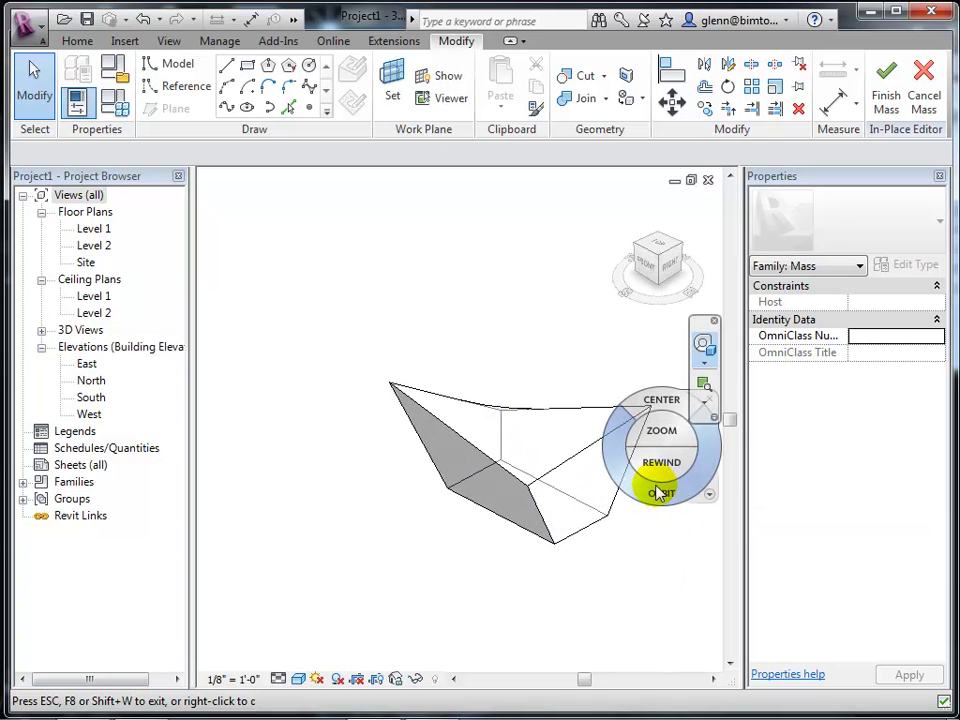
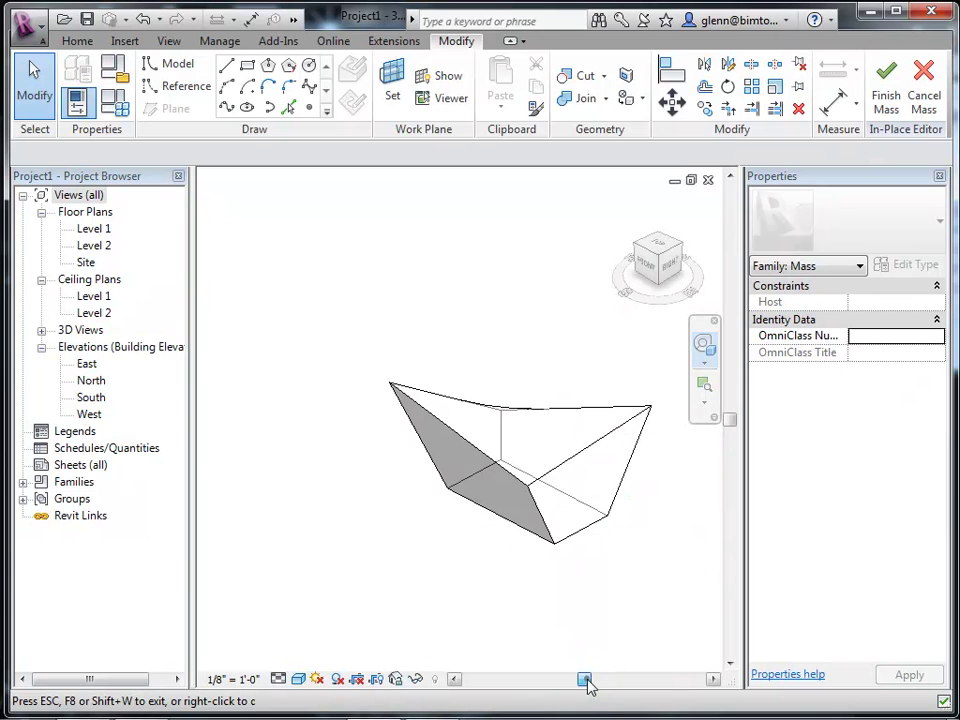
pyautogui.moveTo(588, 683); pyautogui.dragTo(596, 681)
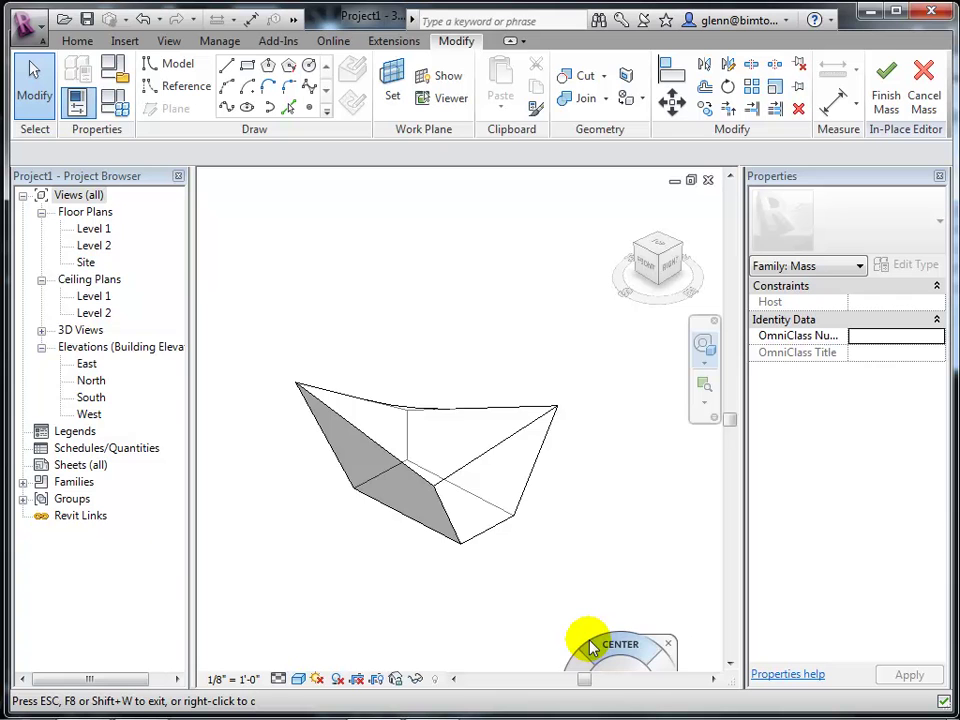
pyautogui.click(590, 646)
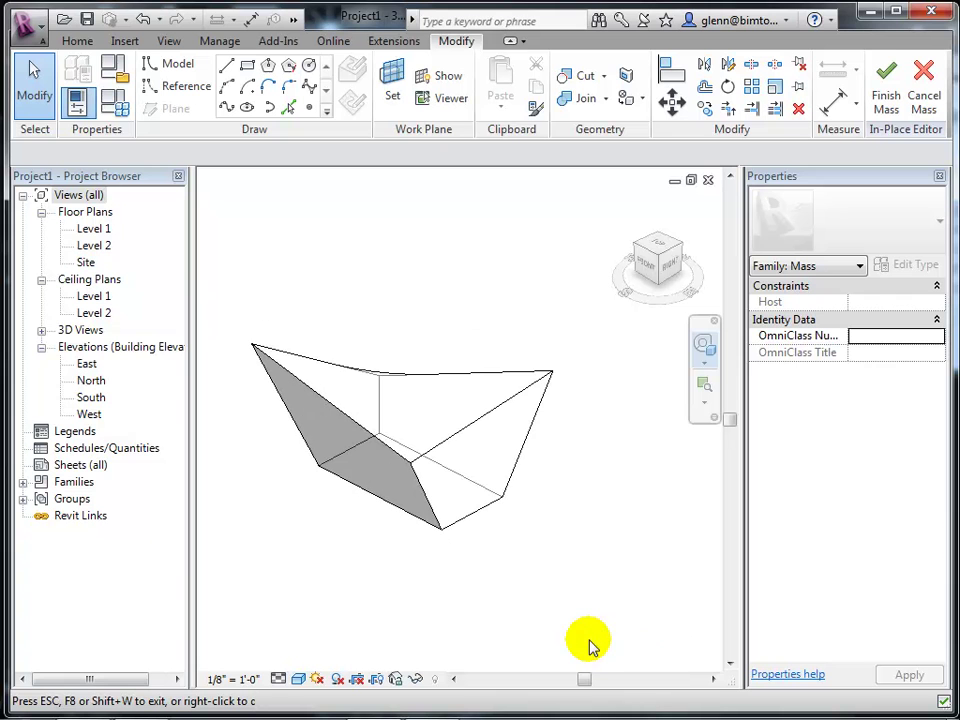
pyautogui.click(884, 86)
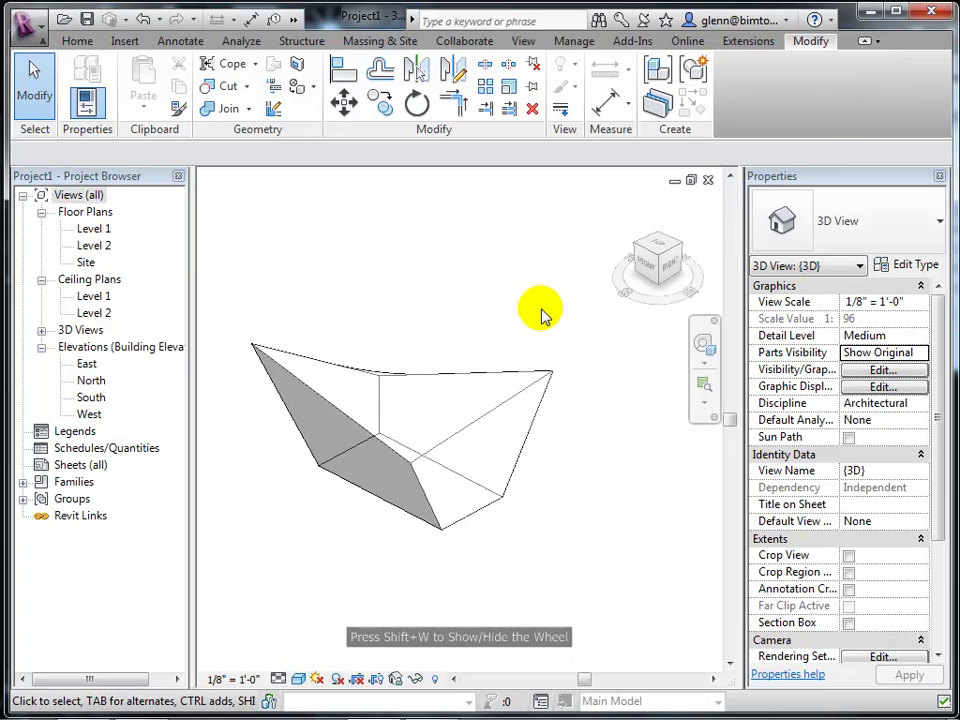
# Select the finished mass and stretch its right end slightly outward with the shape handle on that face.
pyautogui.click(500, 404)
pyautogui.click(614, 497)
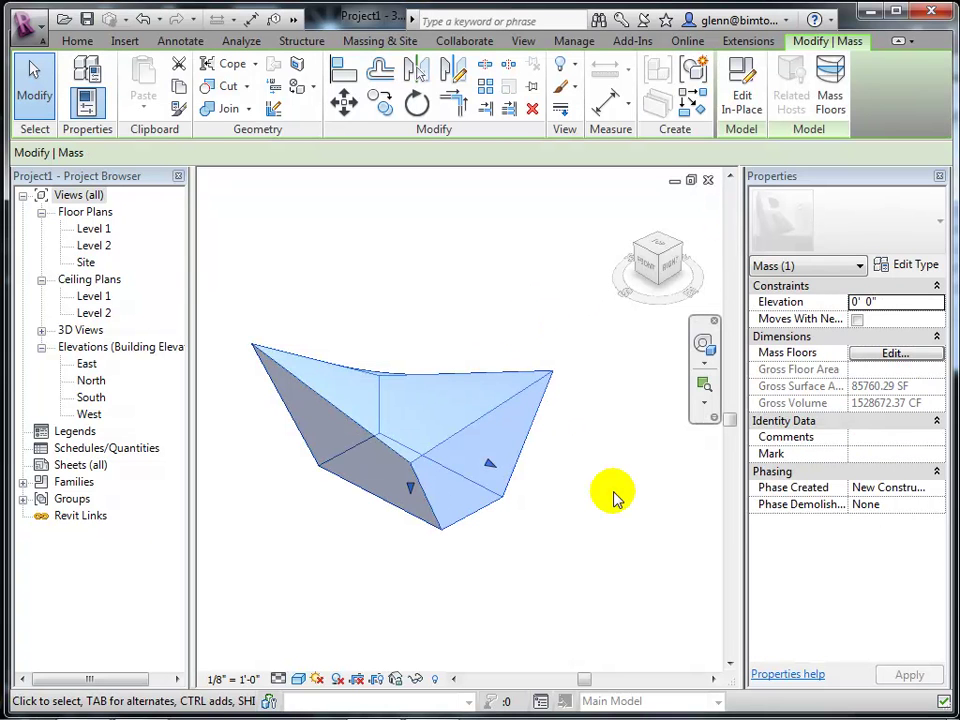
pyautogui.click(467, 542)
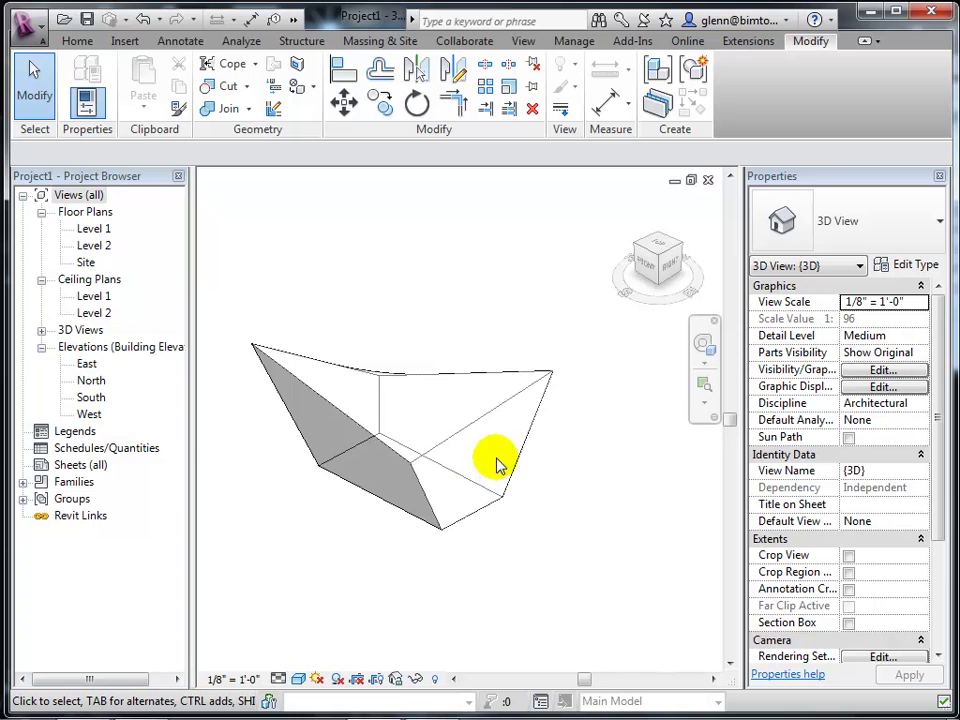
pyautogui.click(492, 469)
pyautogui.moveTo(492, 469)
pyautogui.mouseDown()
pyautogui.moveTo(514, 482)
pyautogui.moveTo(497, 470)
pyautogui.mouseUp()
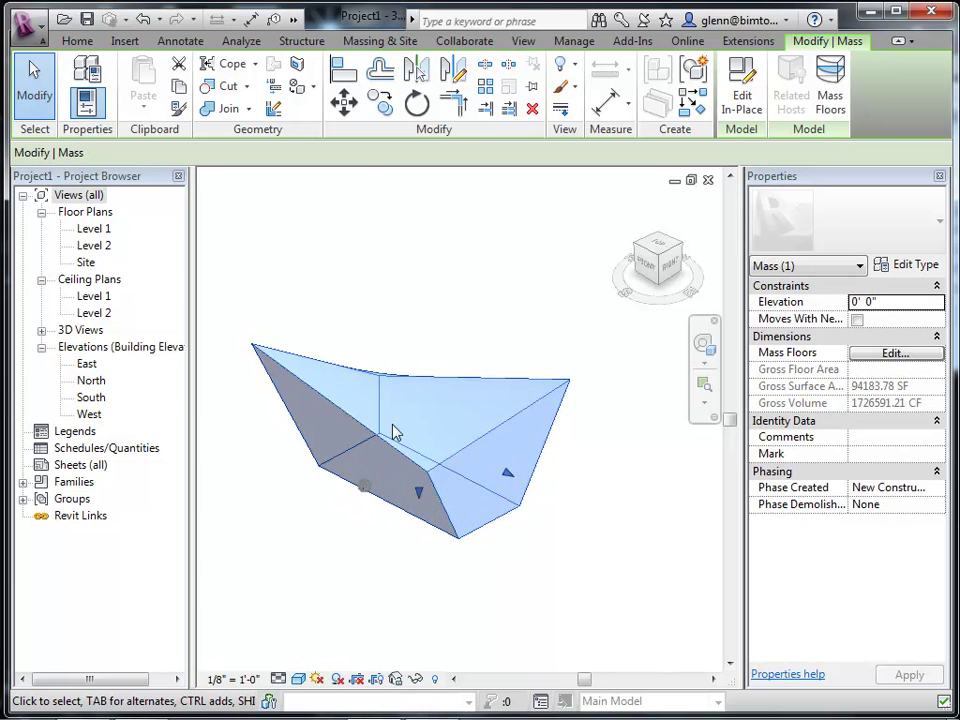
pyautogui.click(338, 386)
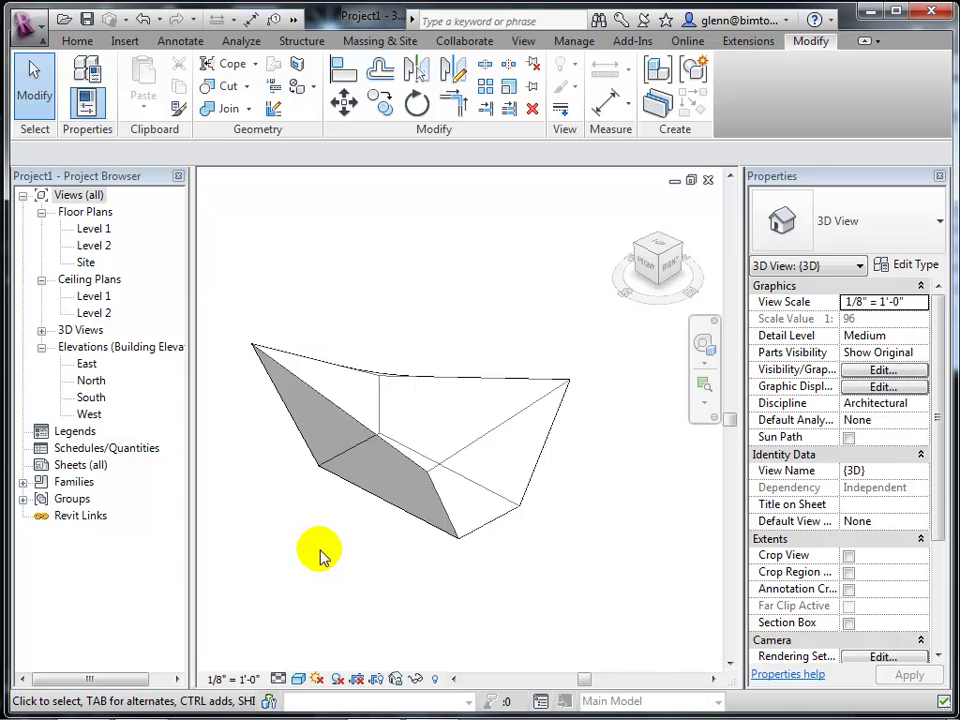
pyautogui.click(703, 343)
pyautogui.moveTo(540, 538); pyautogui.dragTo(612, 398)
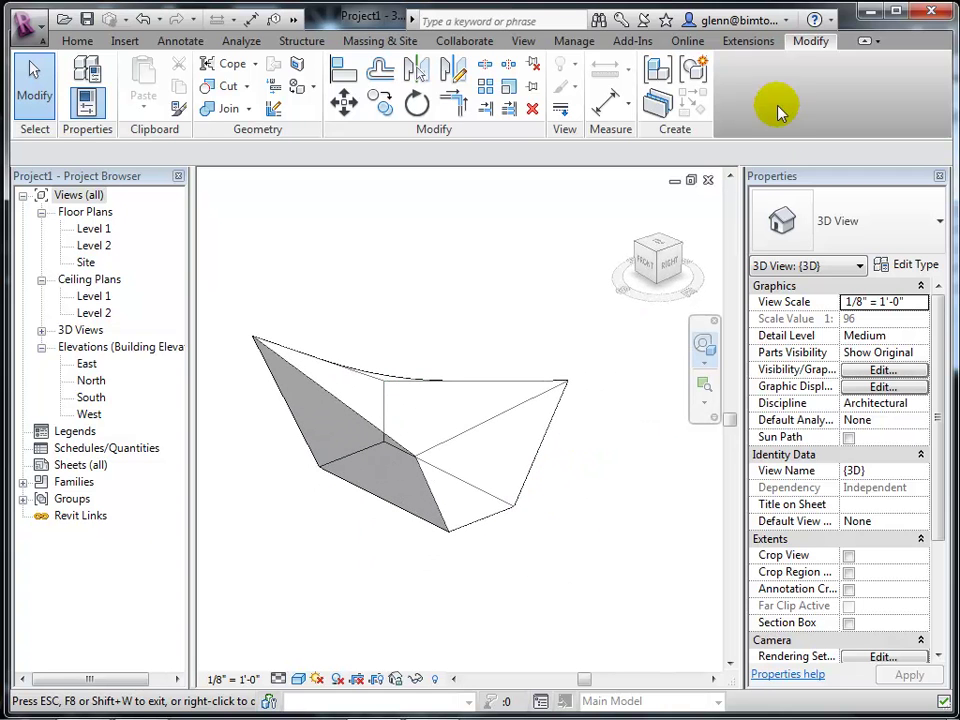
pyautogui.click(26, 86)
pyautogui.click(317, 356)
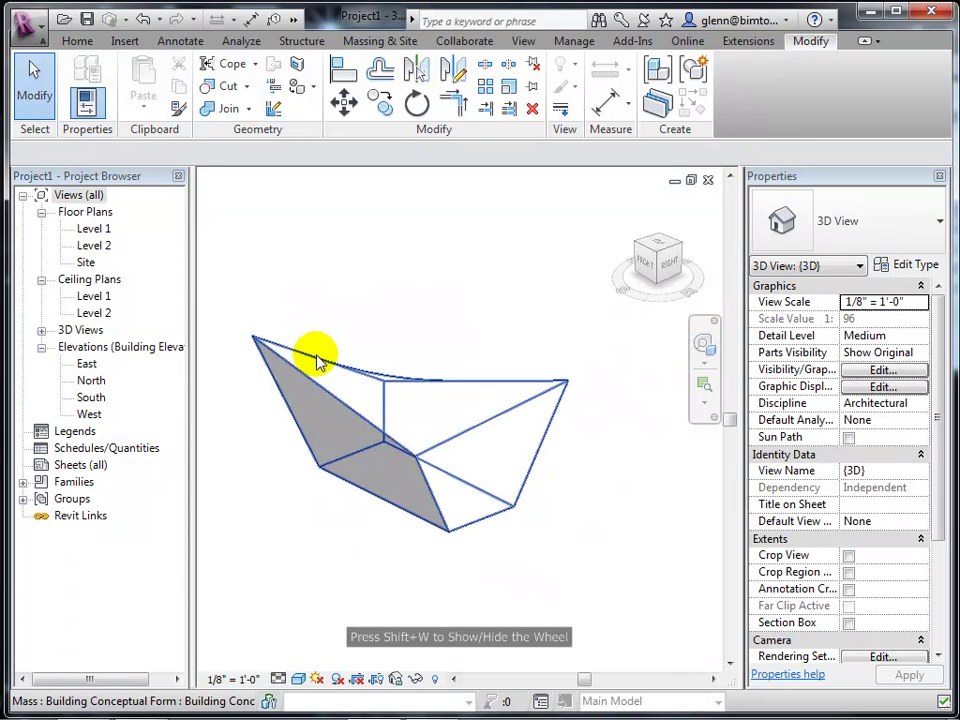
pyautogui.click(285, 511)
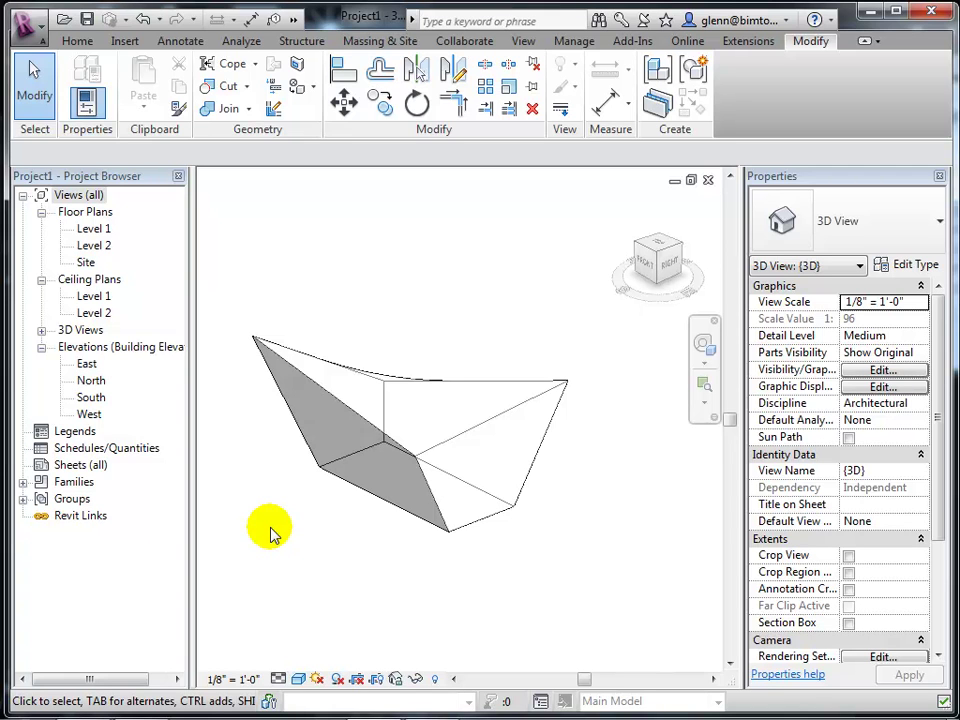
# Open the South building elevation to show the mass against the level lines.
pyautogui.click(99, 399)
pyautogui.doubleClick(100, 400)
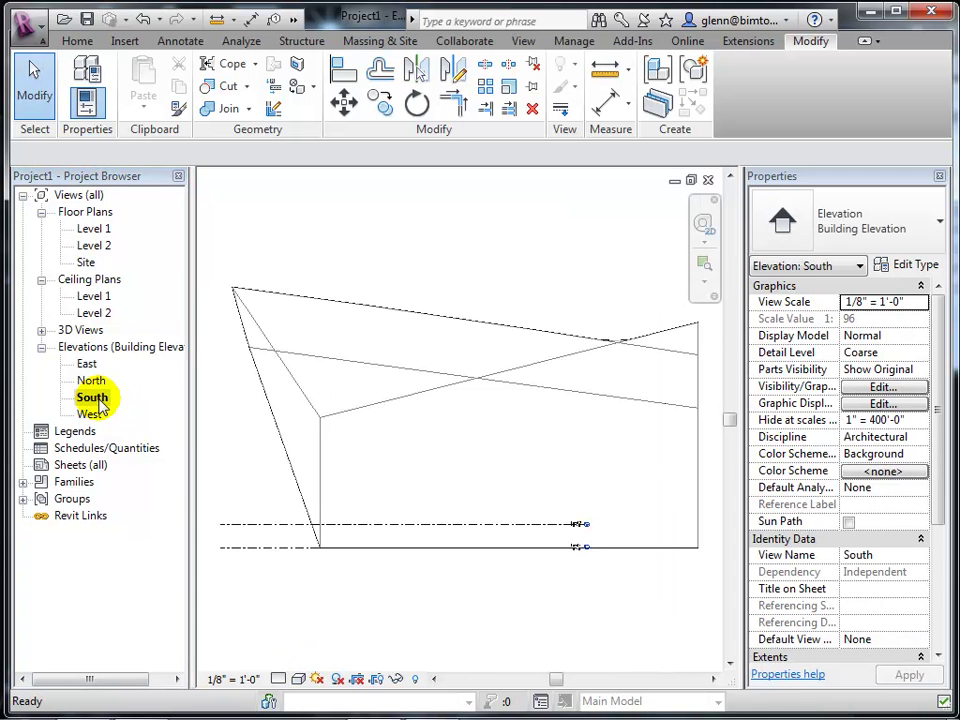
pyautogui.scroll(2, 443, 579)
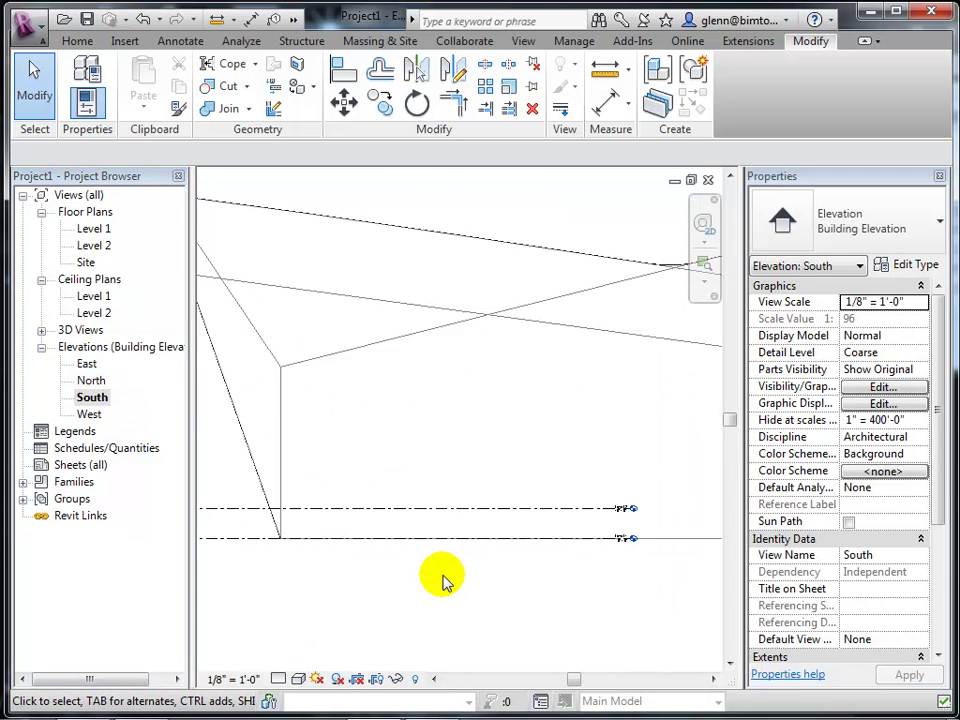
pyautogui.scroll(-1, 443, 579)
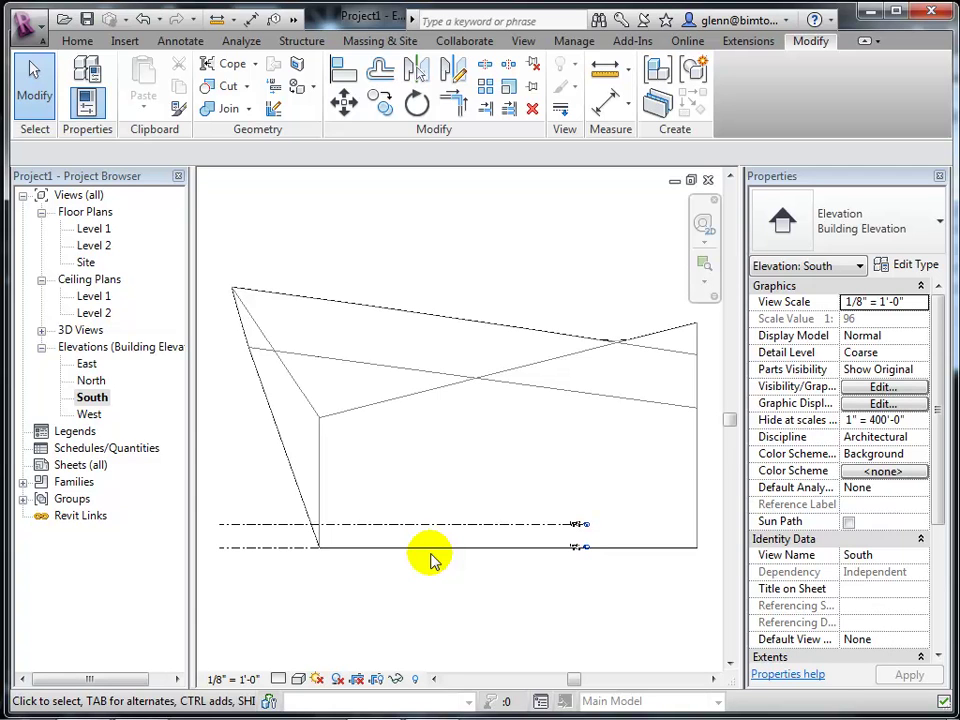
# Add a level 12' above Level 2 by picking the Level 2 line with a 12' offset.
pyautogui.click(80, 44)
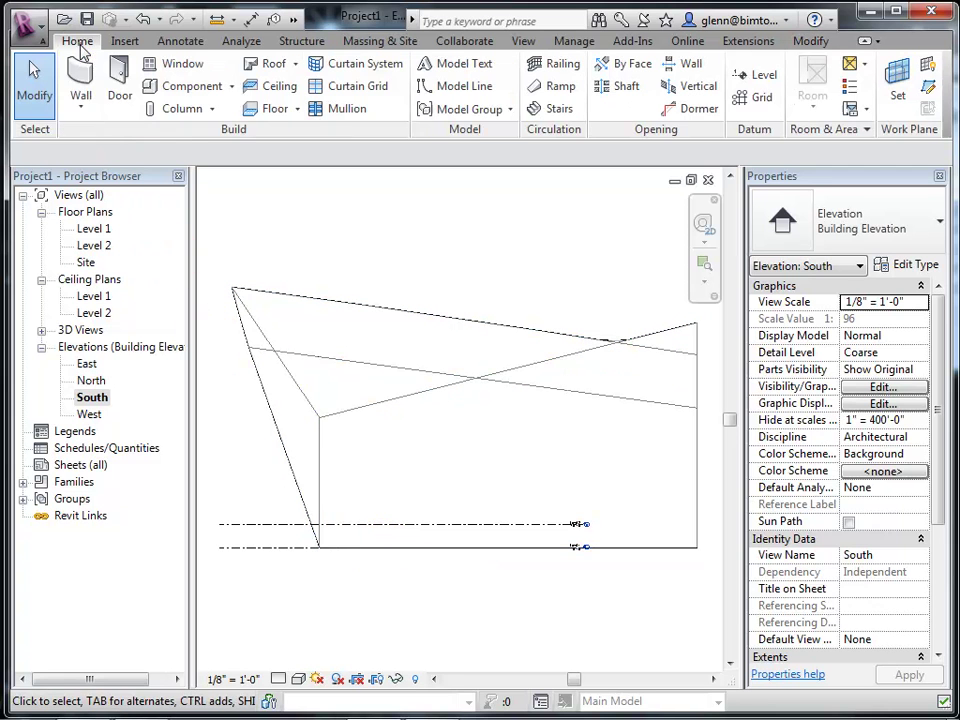
pyautogui.click(745, 80)
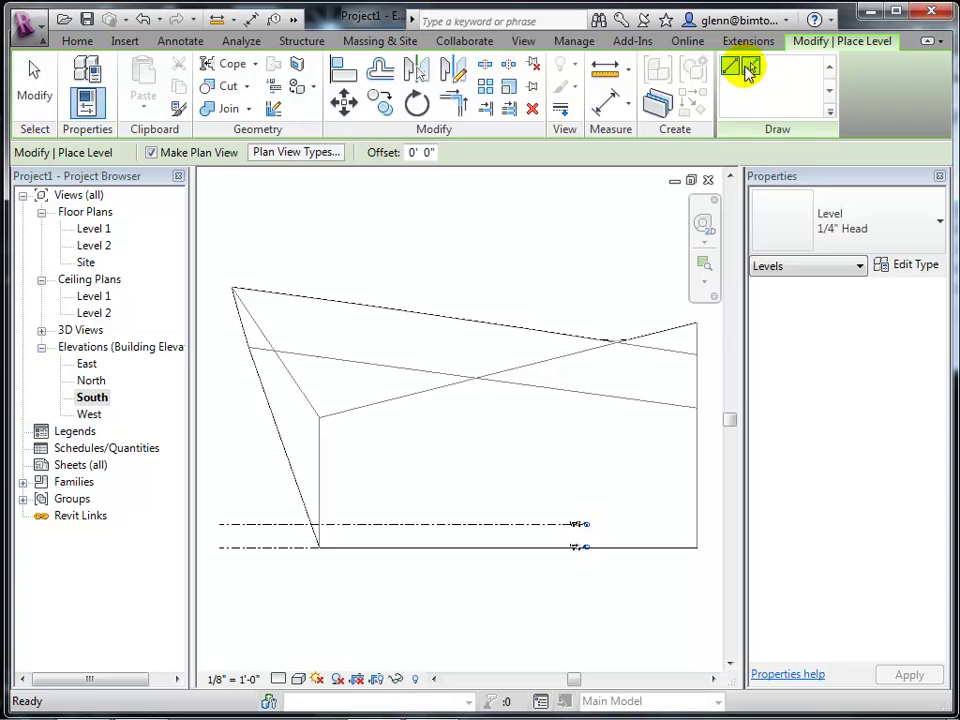
pyautogui.click(750, 68)
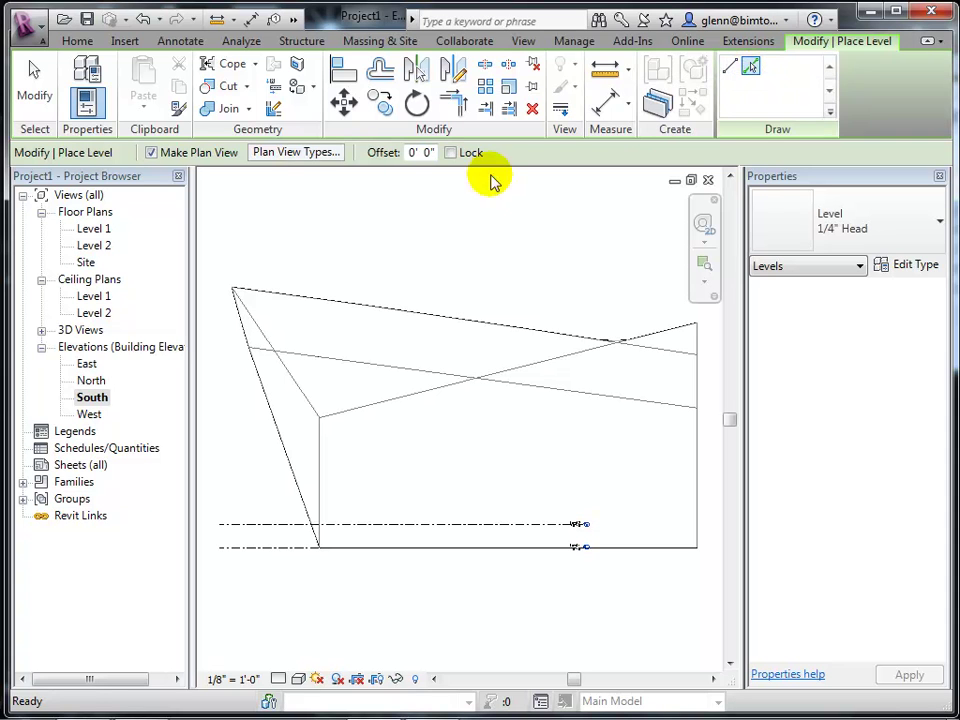
pyautogui.moveTo(430, 152); pyautogui.dragTo(381, 154)
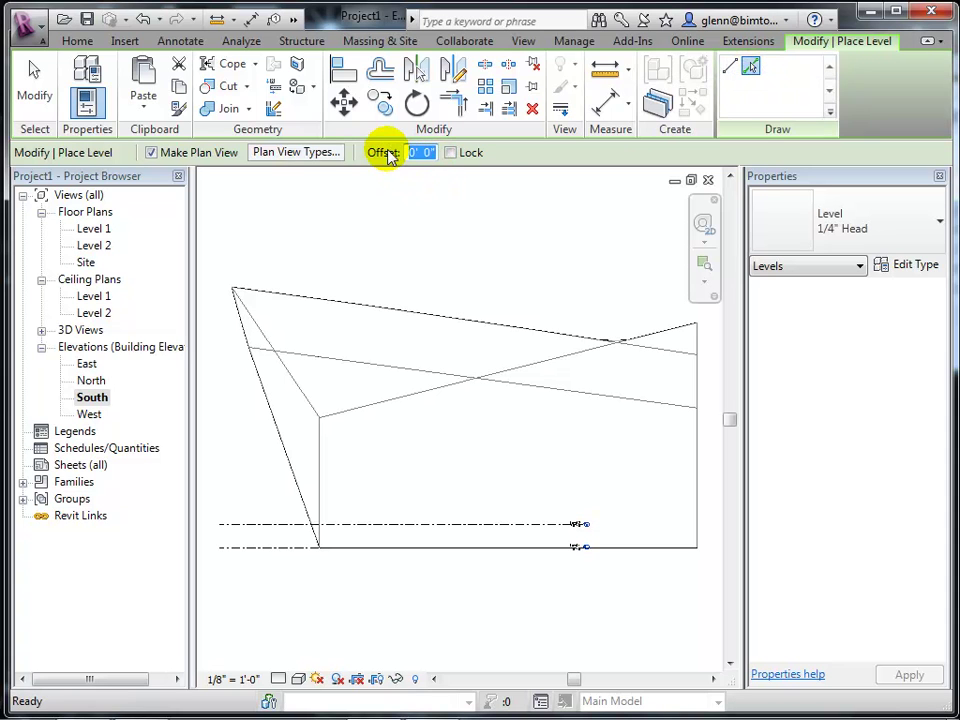
pyautogui.write('12')
pyautogui.press('Return')
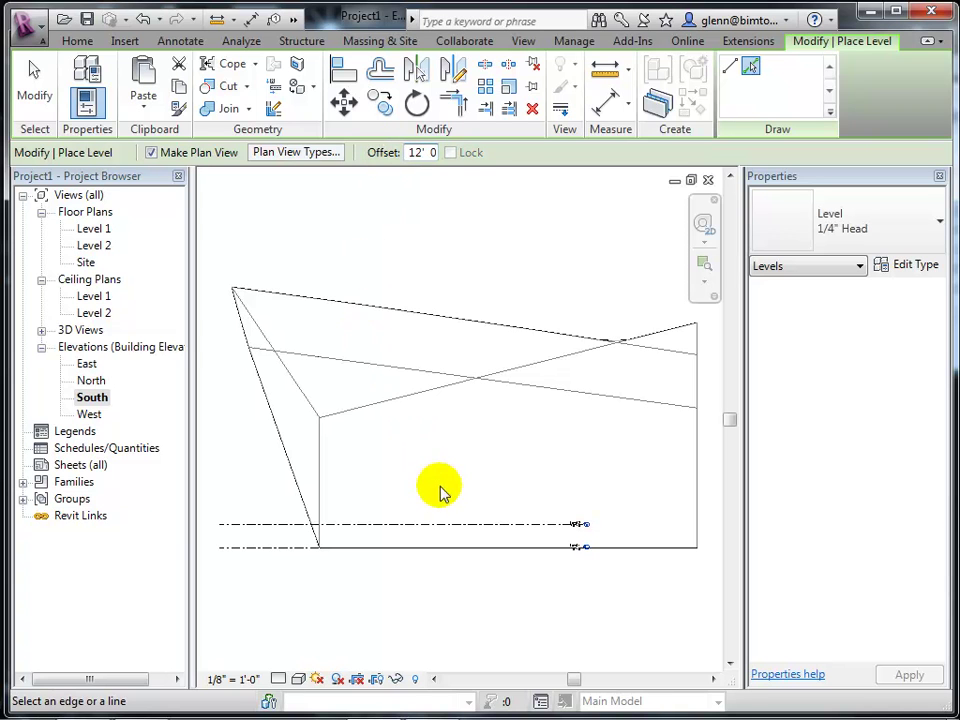
pyautogui.click(446, 521)
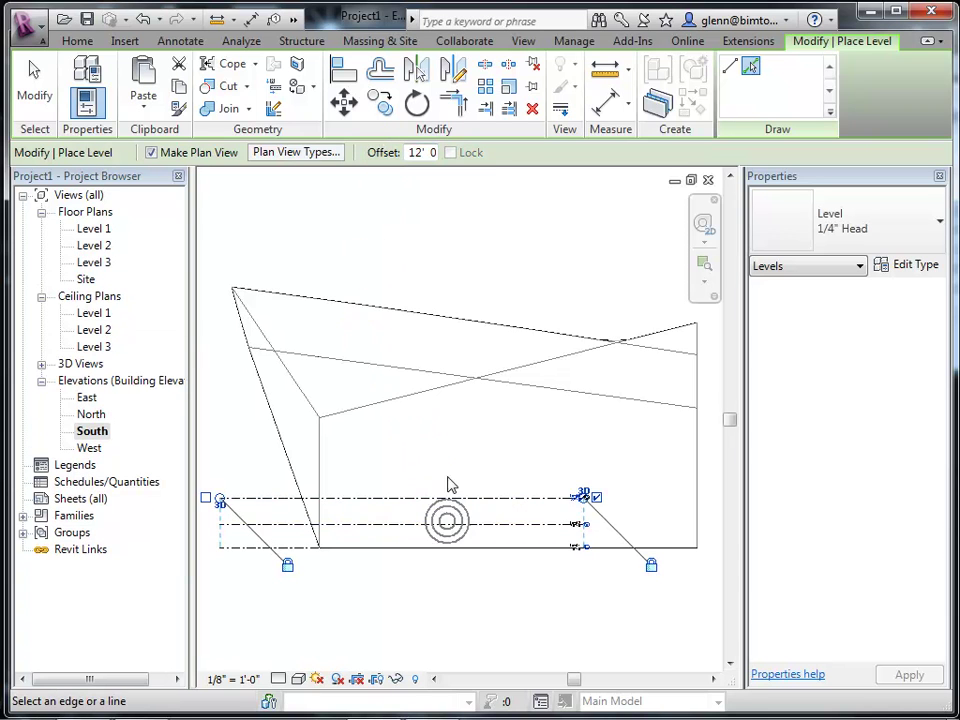
# Add seven more levels above Level 3 at 12' spacing by picking each new topmost level line in turn.
pyautogui.click(448, 498)
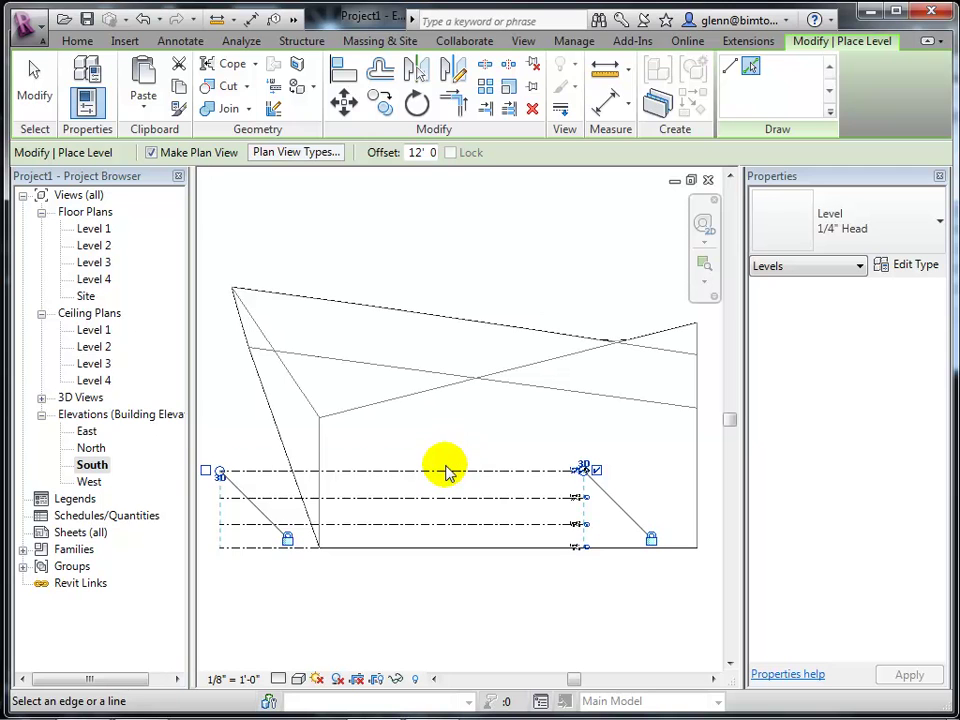
pyautogui.click(448, 470)
pyautogui.click(450, 442)
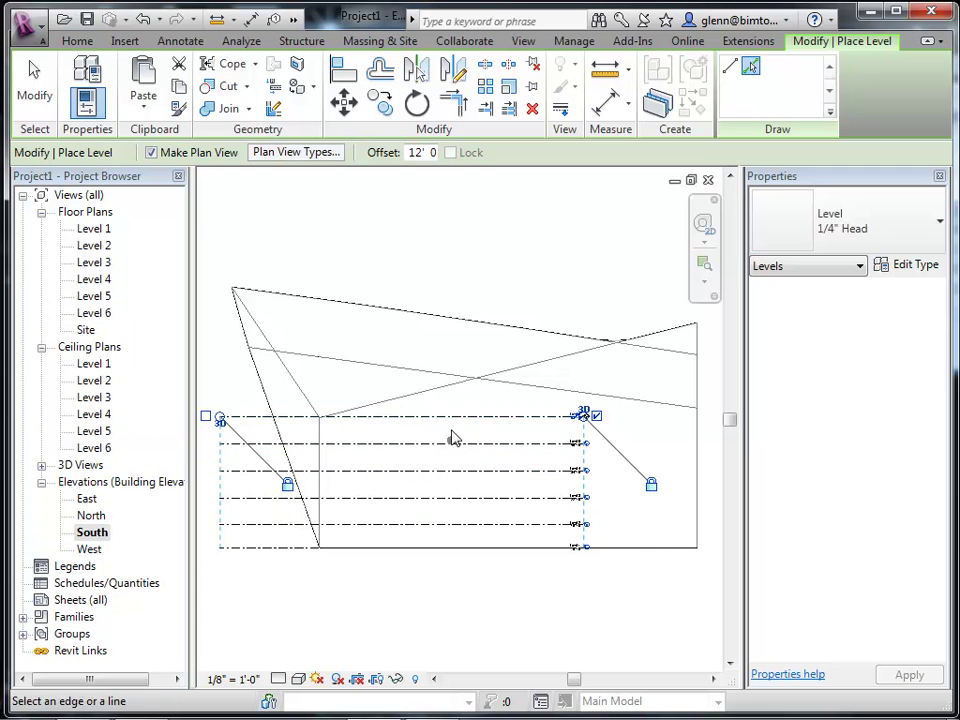
pyautogui.click(452, 416)
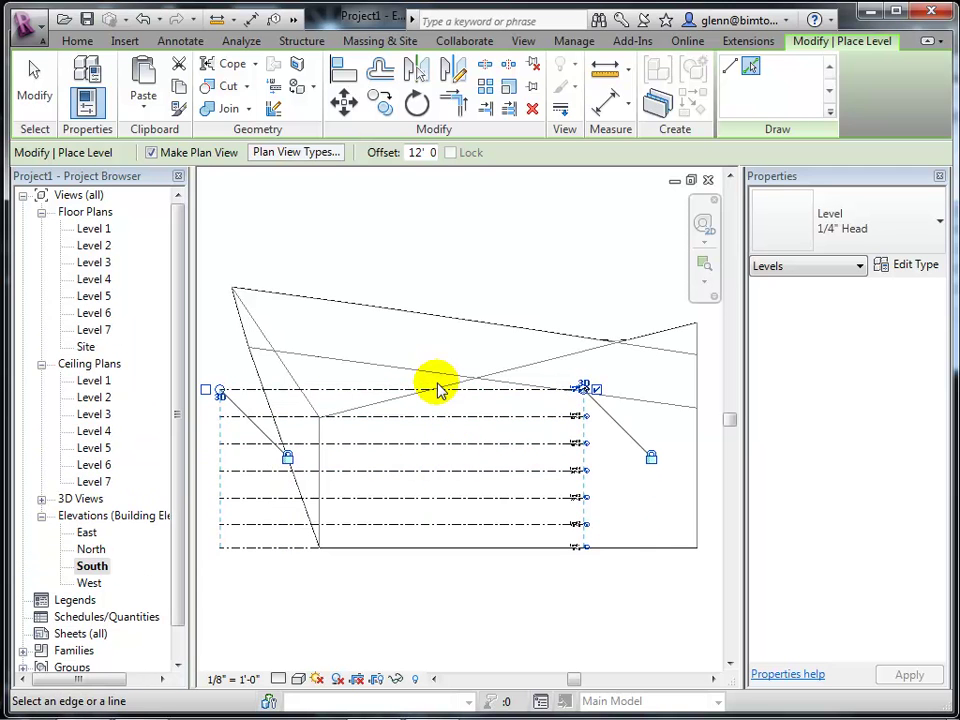
pyautogui.click(439, 387)
pyautogui.click(424, 359)
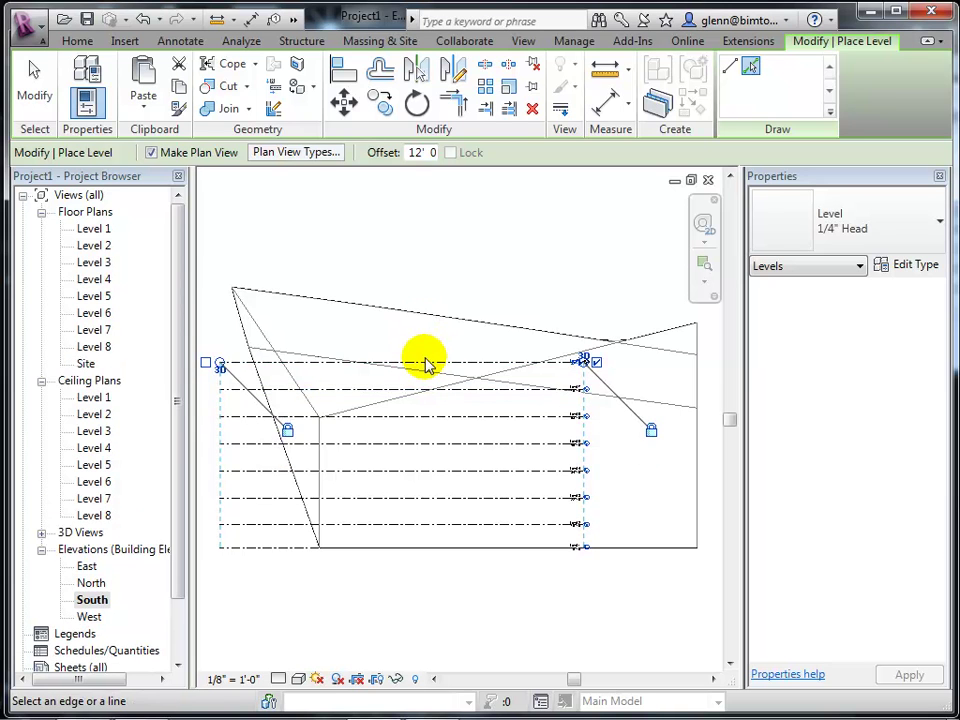
pyautogui.click(423, 336)
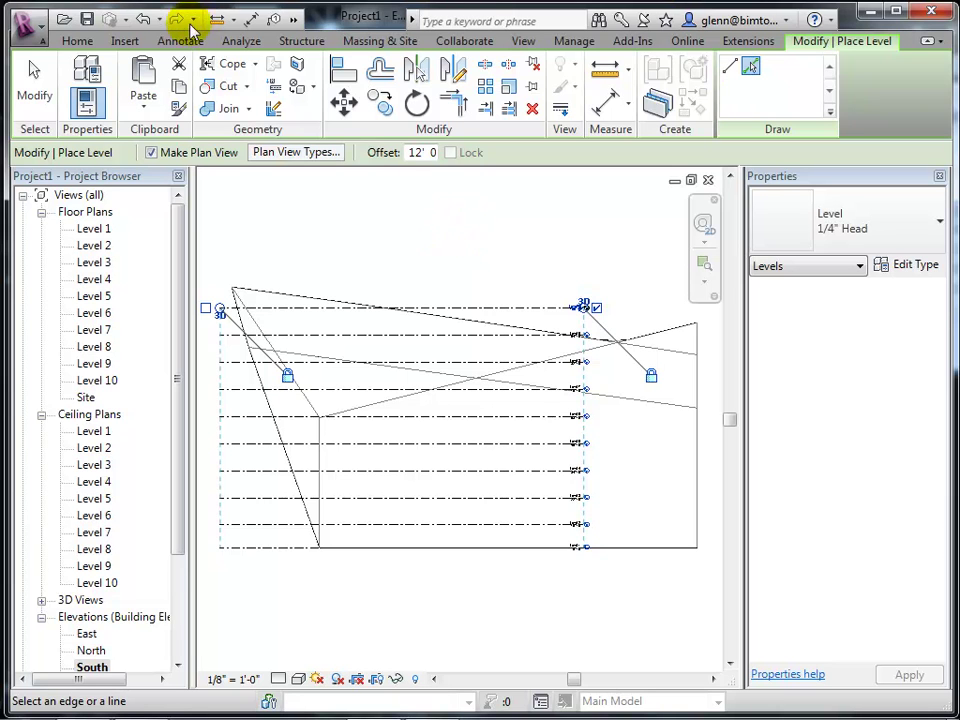
# Undo the five most recently added levels, Level 10 down through Level 6.
pyautogui.click(144, 19)
pyautogui.click(144, 19)
pyautogui.click(145, 20)
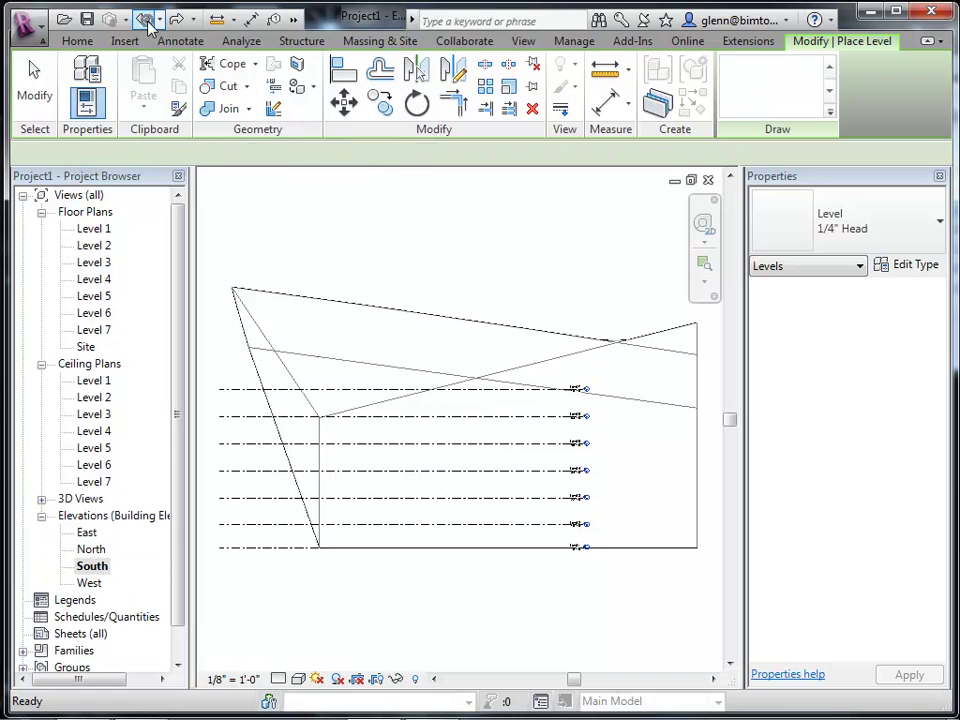
pyautogui.click(144, 19)
pyautogui.click(144, 19)
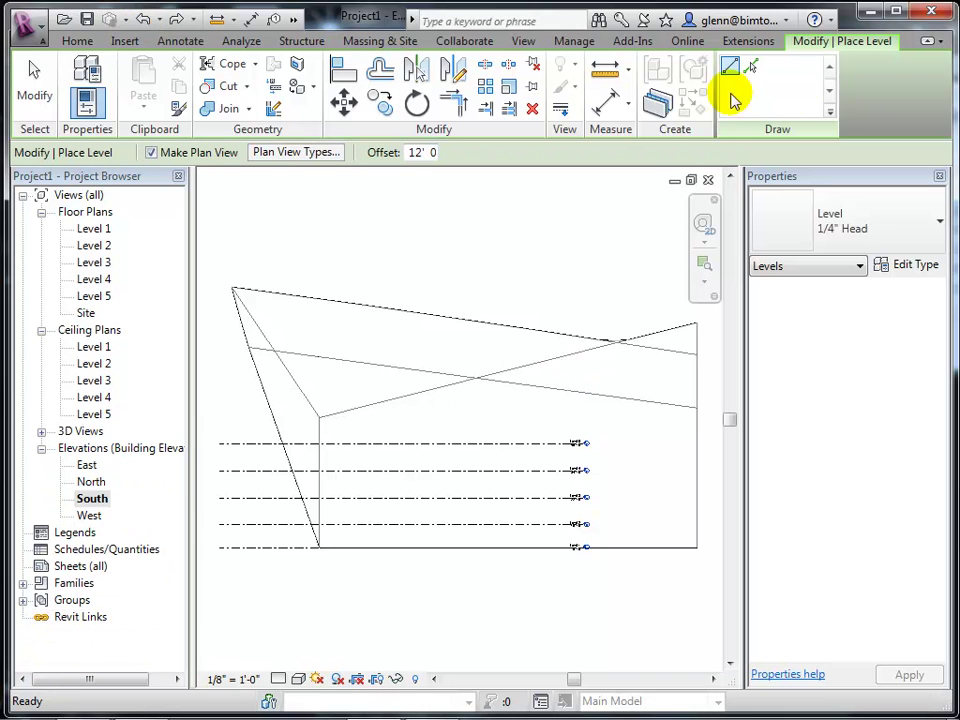
# Set level placement to Pick Lines mode with the offset set to 12.
pyautogui.click(77, 42)
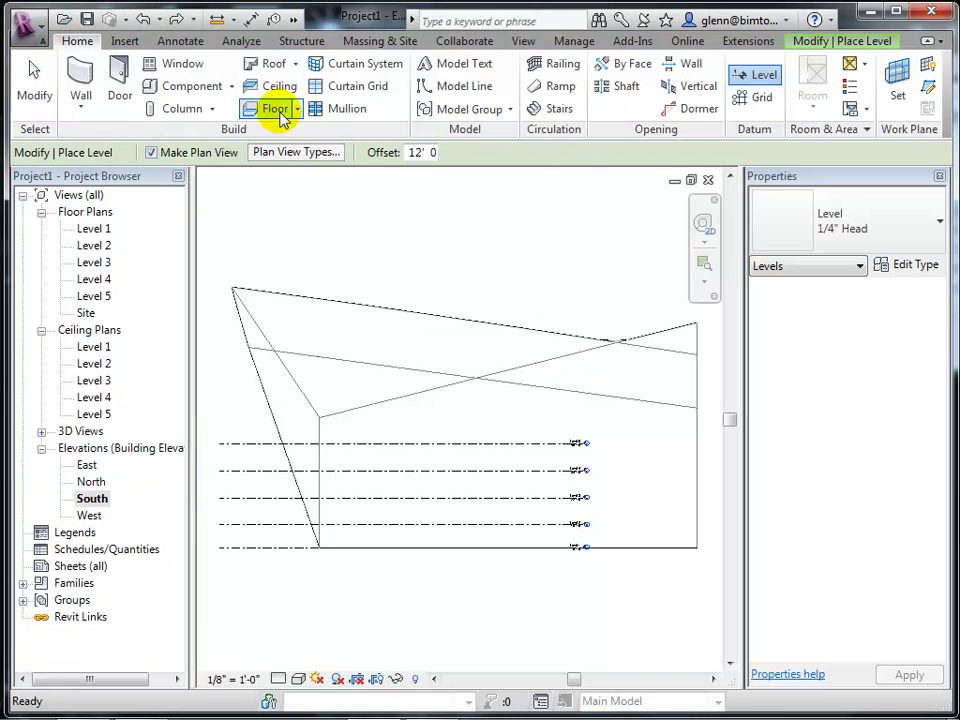
pyautogui.click(738, 82)
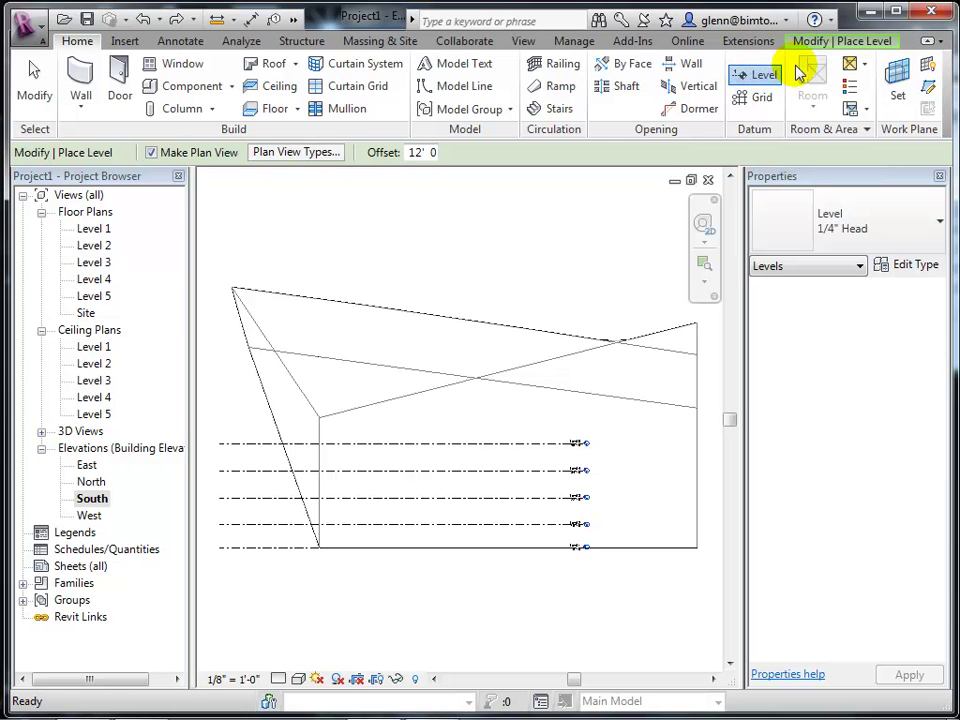
pyautogui.click(832, 43)
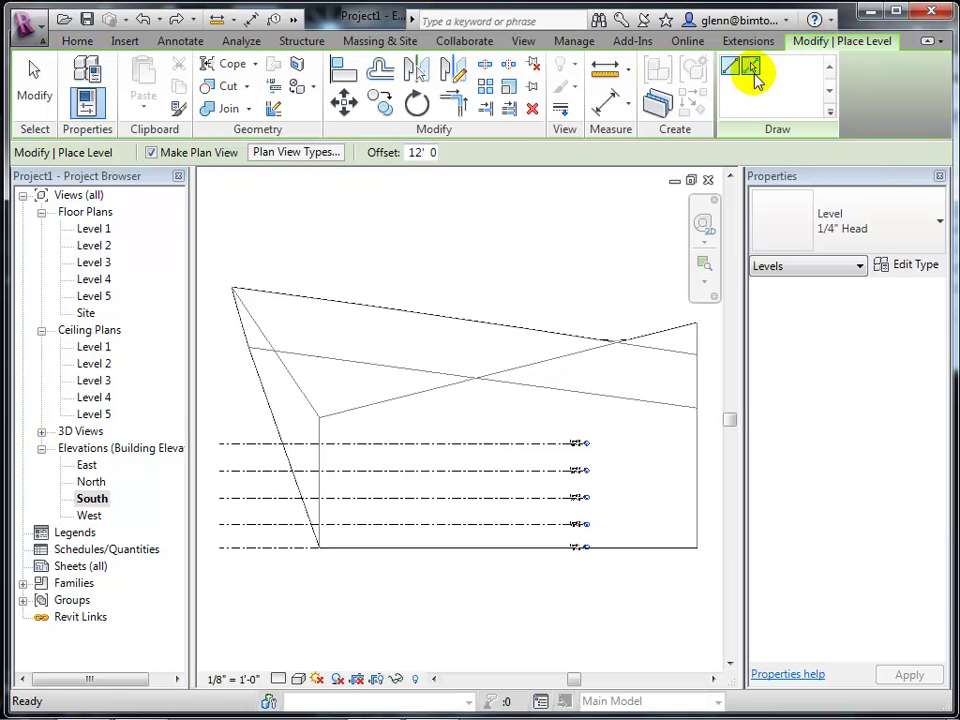
pyautogui.click(752, 70)
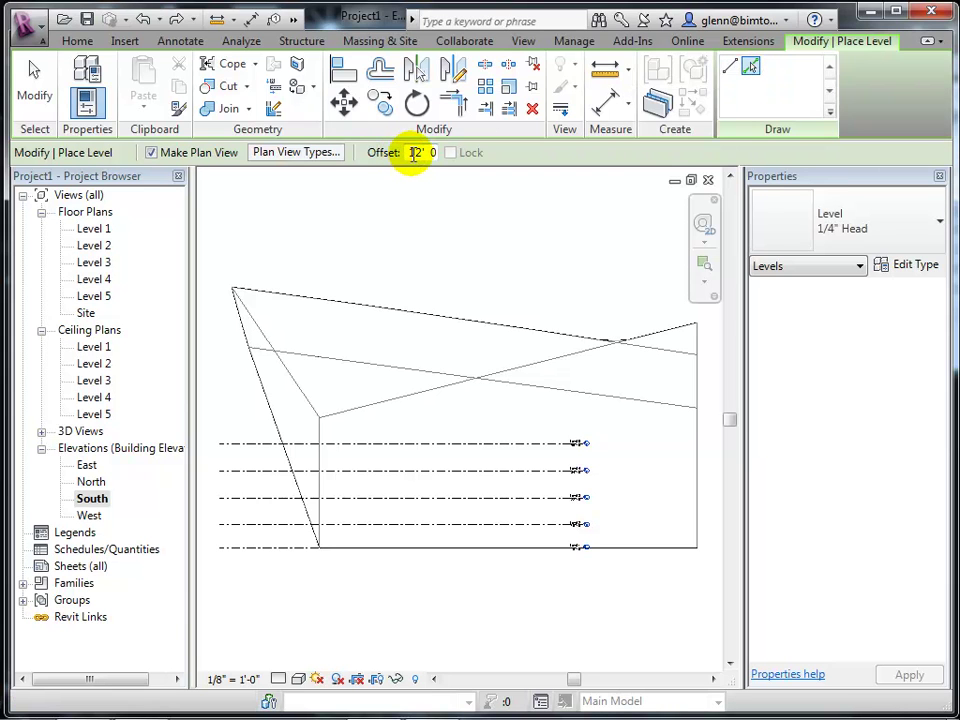
pyautogui.doubleClick(416, 153)
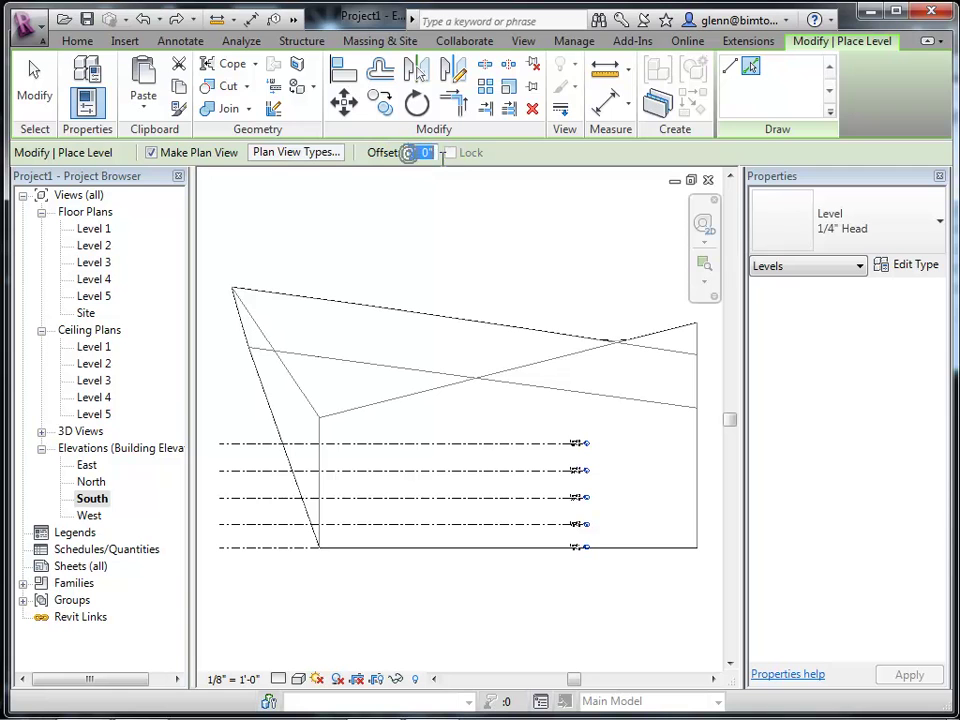
pyautogui.write('12')
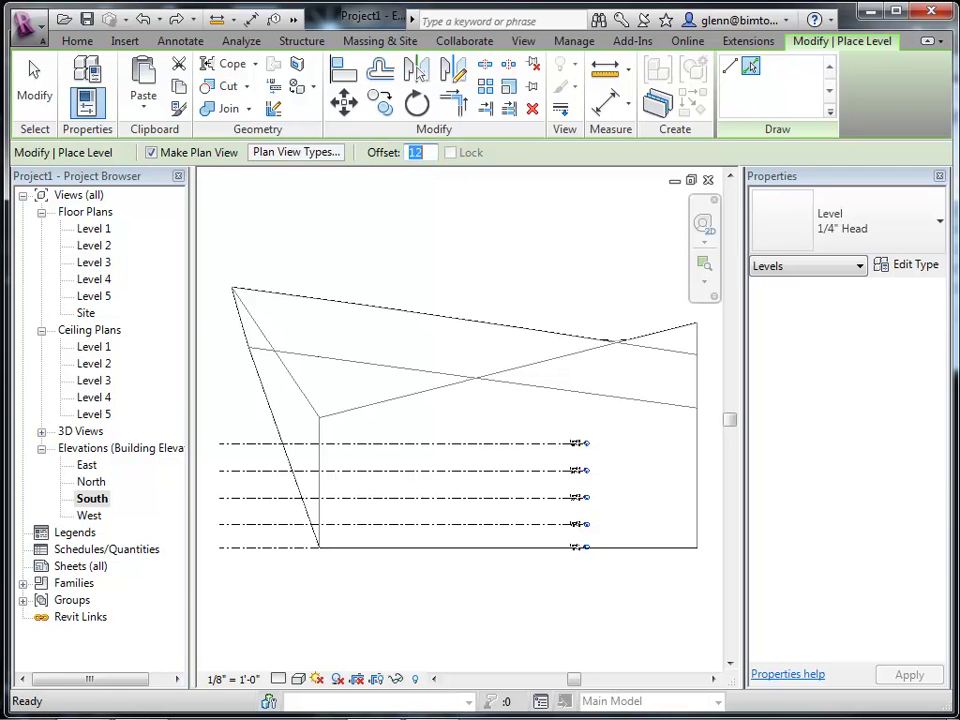
# Add four more levels above Level 5, each offset 12' upward from the level line below it.
pyautogui.press('Return')
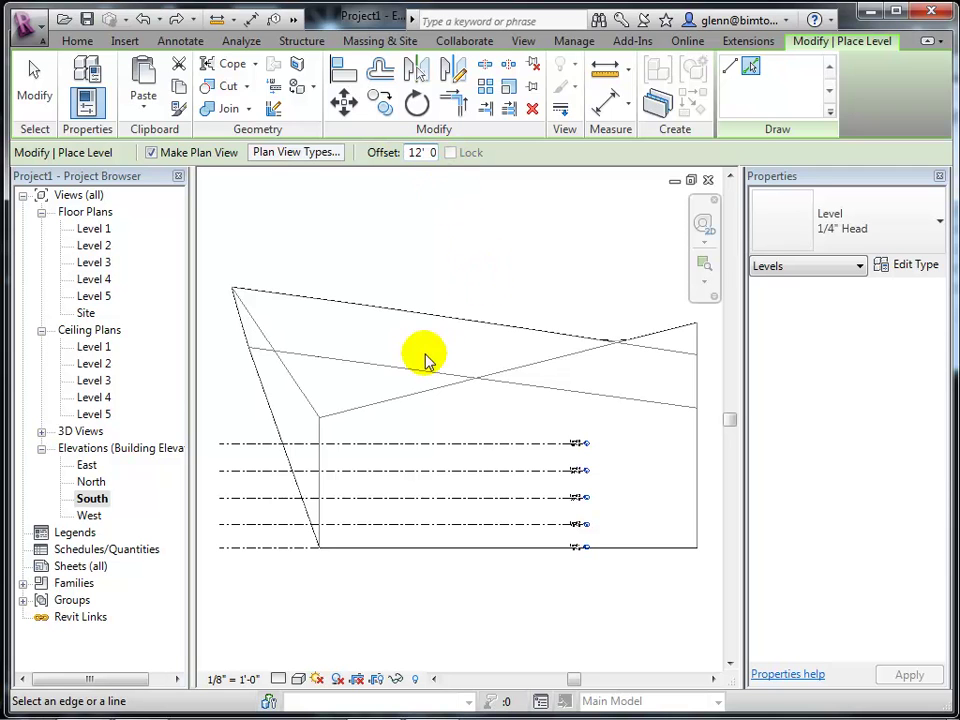
pyautogui.click(420, 444)
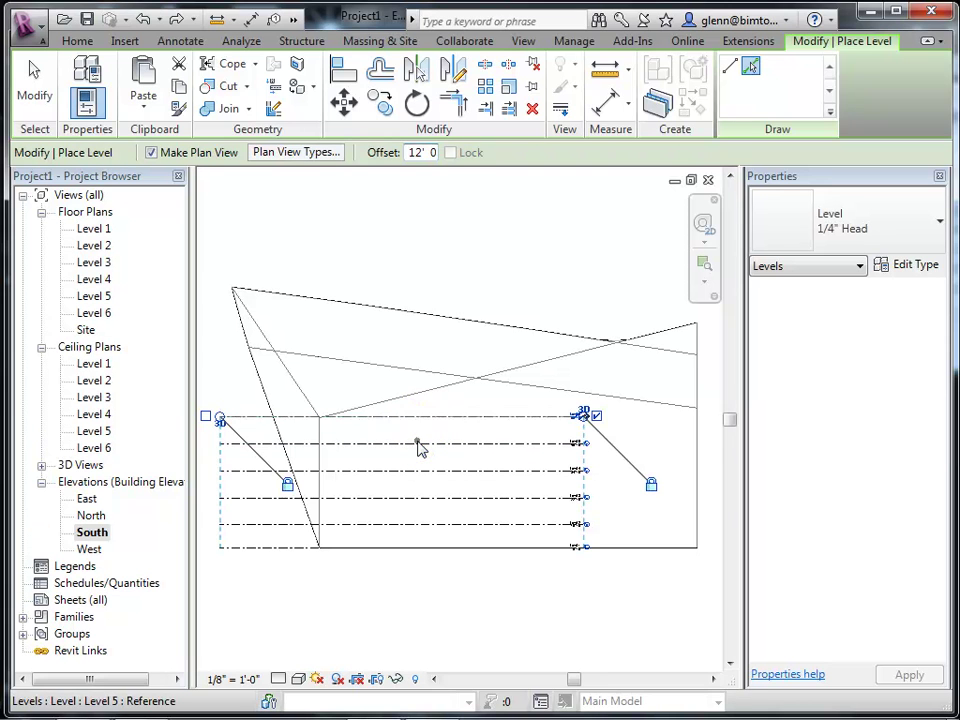
pyautogui.click(424, 418)
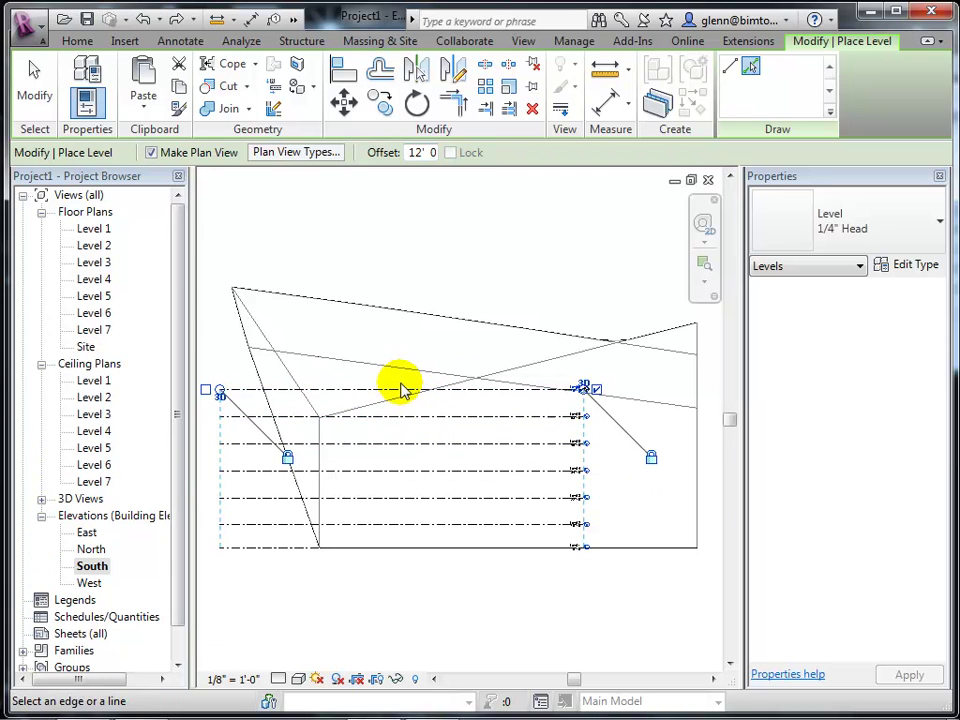
pyautogui.click(401, 388)
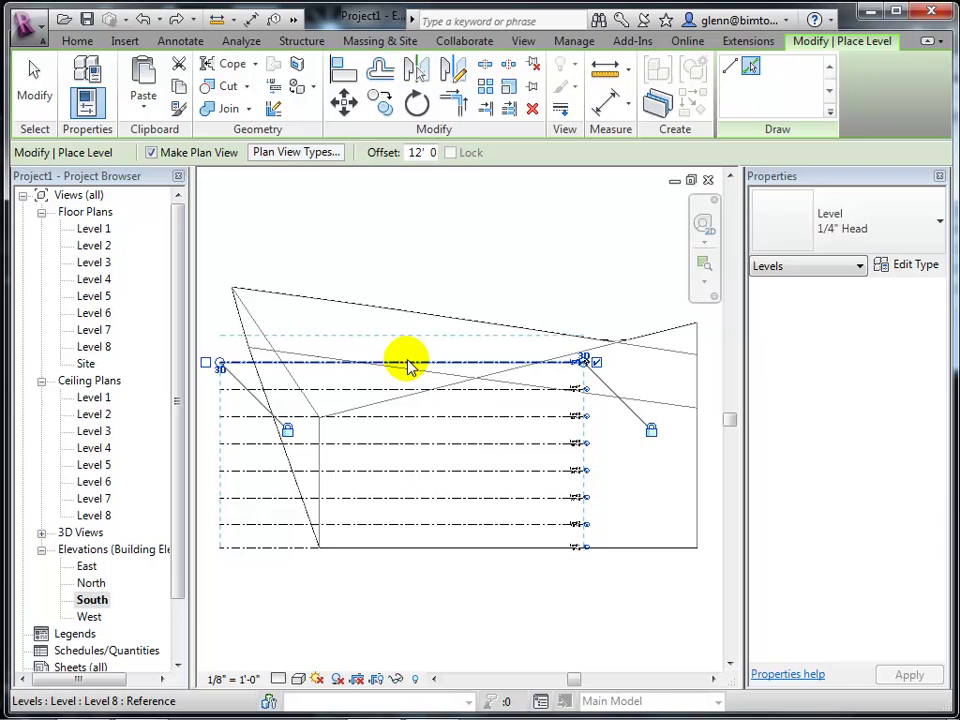
pyautogui.click(405, 362)
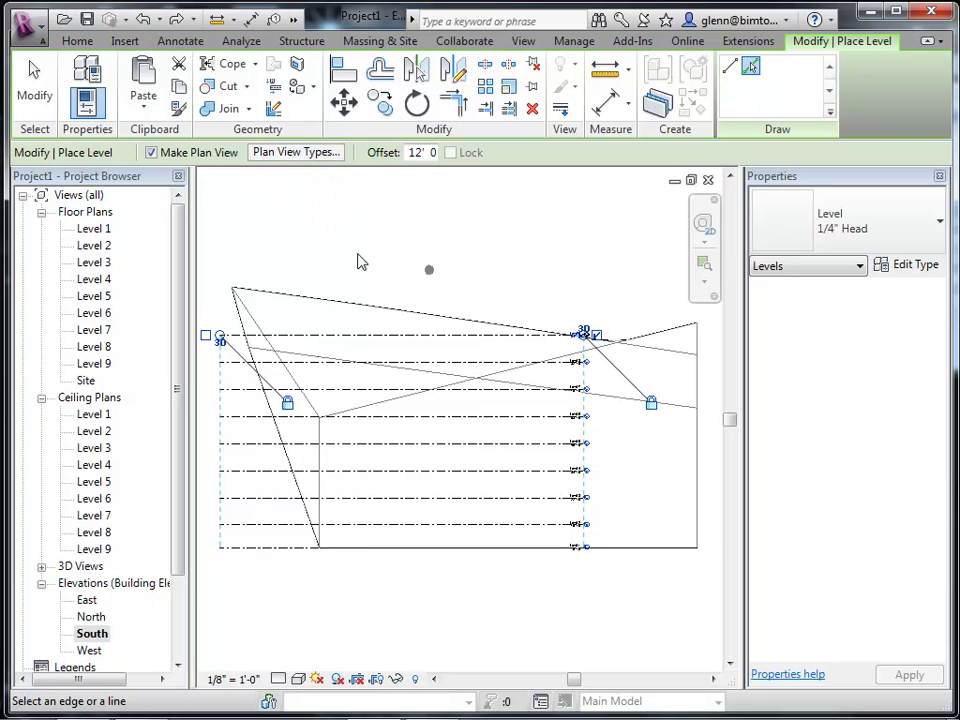
# Switch from the South elevation to the default 3D view.
pyautogui.click(293, 19)
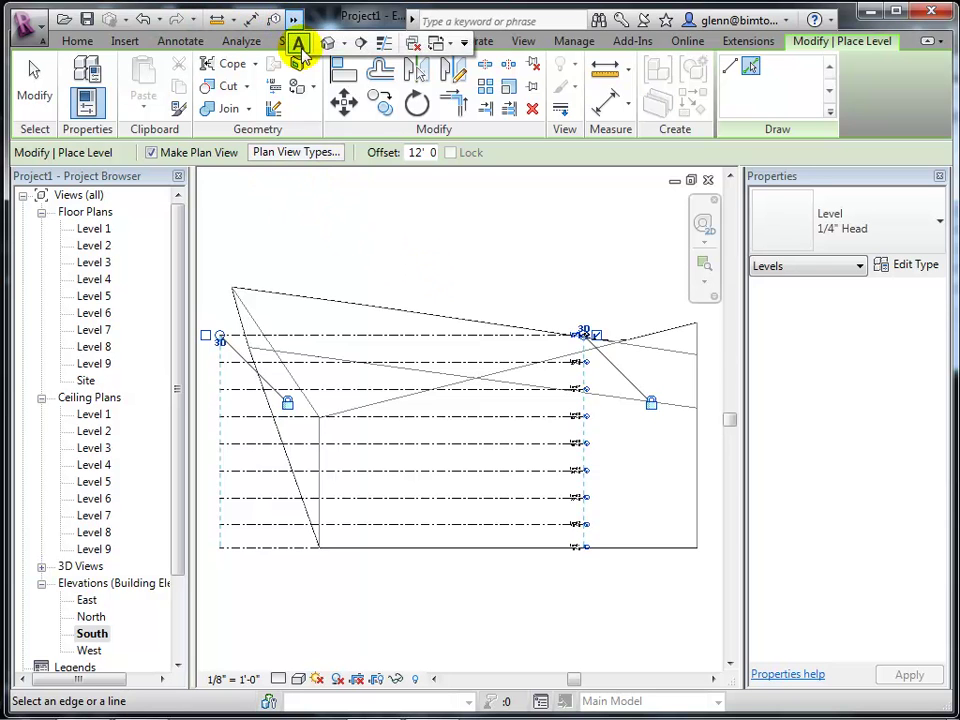
pyautogui.click(327, 43)
pyautogui.click(444, 621)
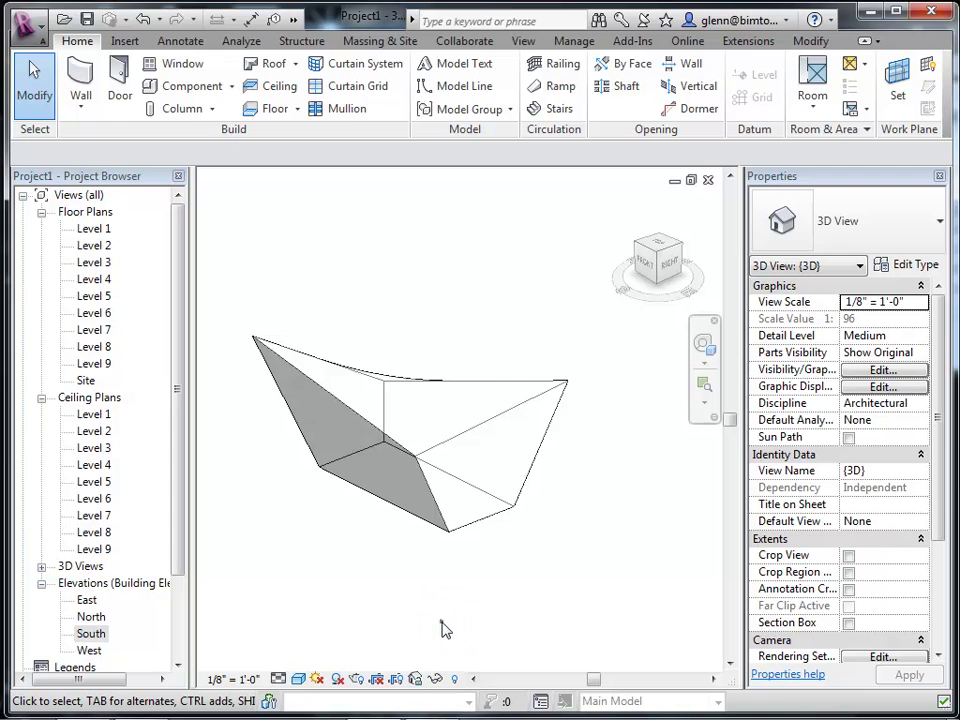
# Try generating mass floors for Level 1 through Level 9 on the building mass, and undo the operation.
pyautogui.click(441, 391)
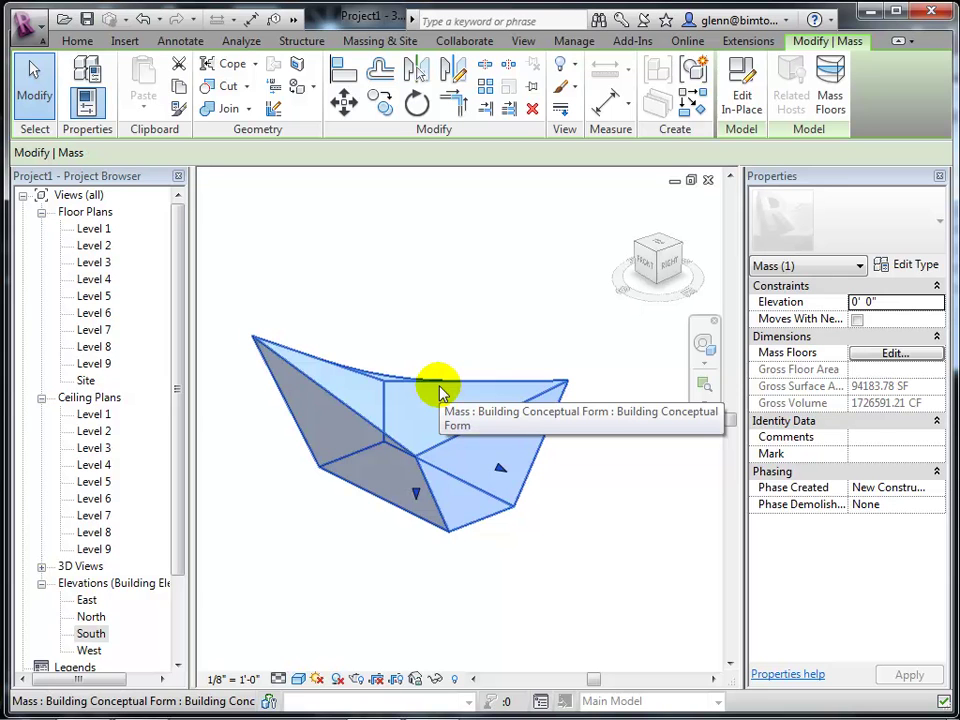
pyautogui.click(838, 76)
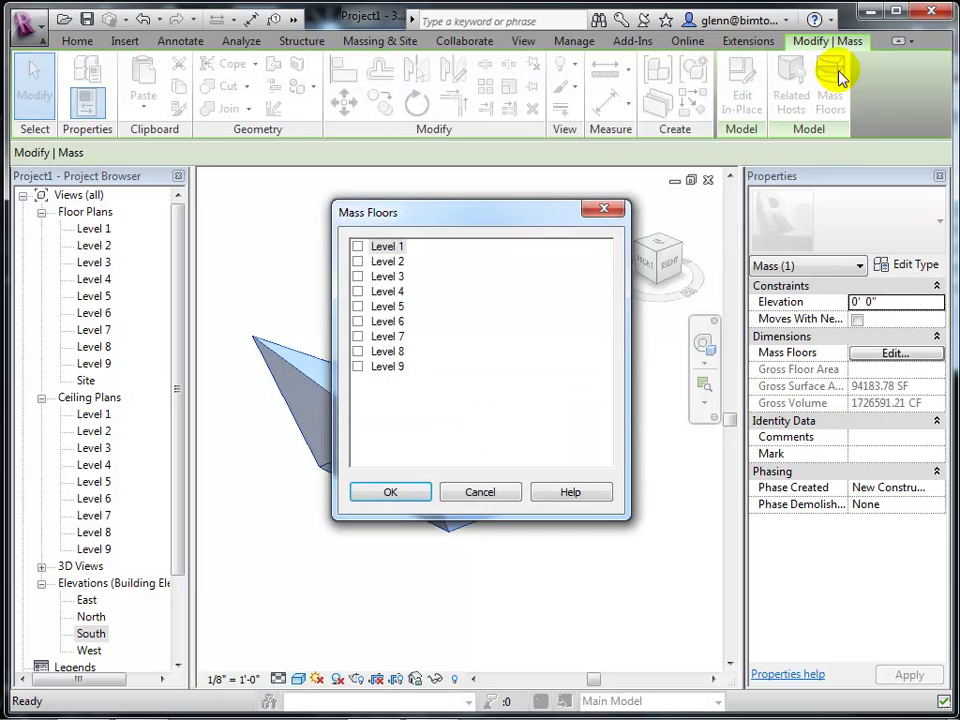
pyautogui.moveTo(455, 208); pyautogui.dragTo(122, 60)
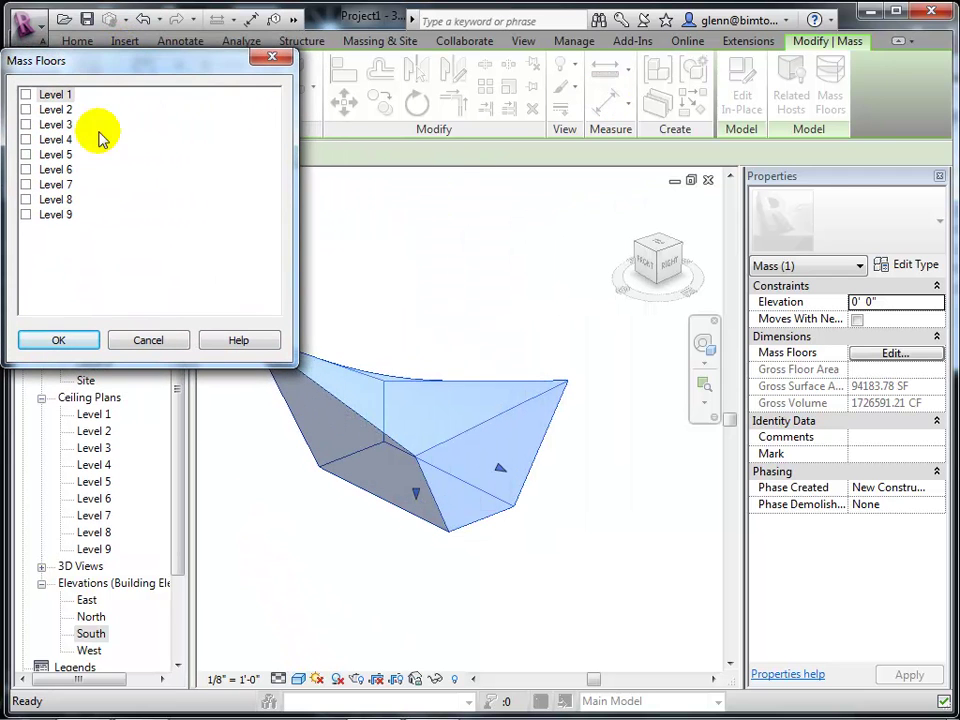
pyautogui.click(26, 94)
pyautogui.click(26, 109)
pyautogui.click(26, 124)
pyautogui.click(26, 139)
pyautogui.click(26, 154)
pyautogui.click(26, 169)
pyautogui.click(26, 184)
pyautogui.click(26, 199)
pyautogui.click(26, 214)
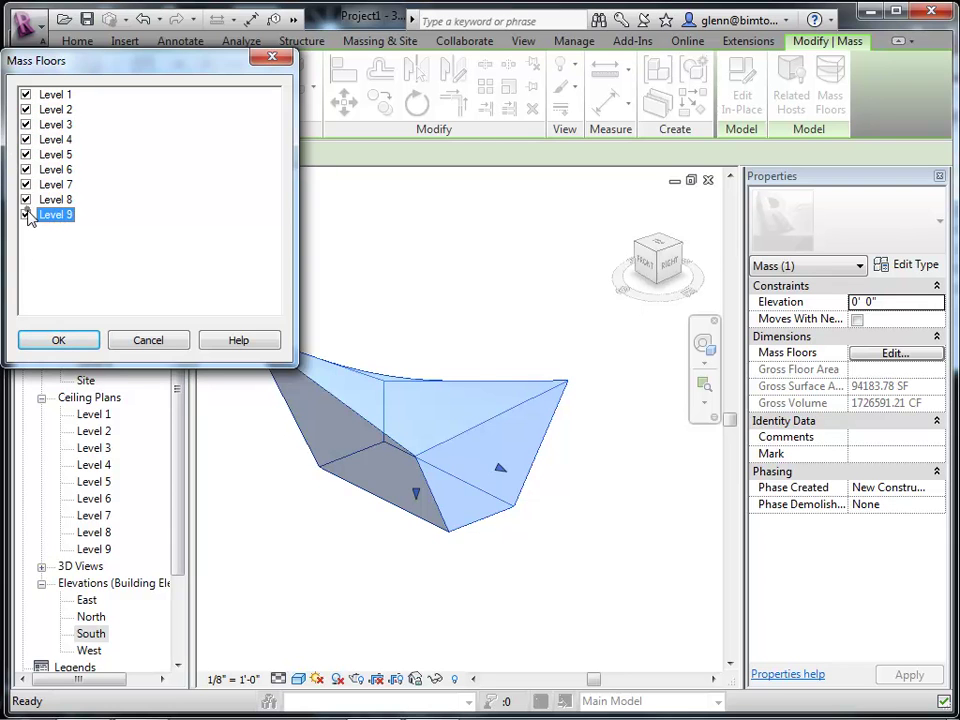
pyautogui.click(54, 340)
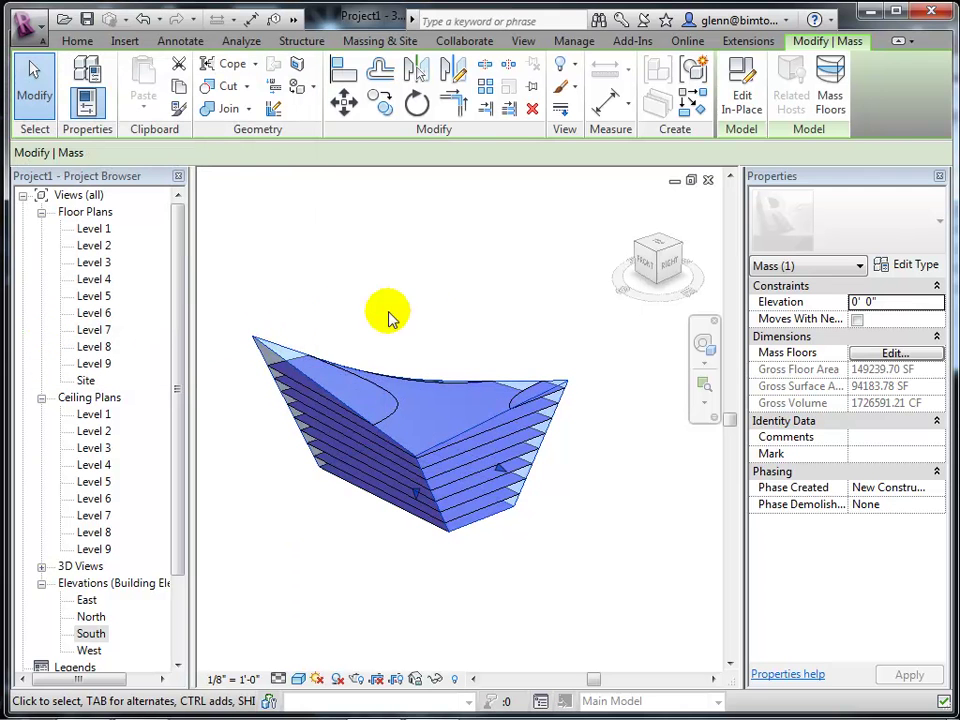
pyautogui.click(420, 302)
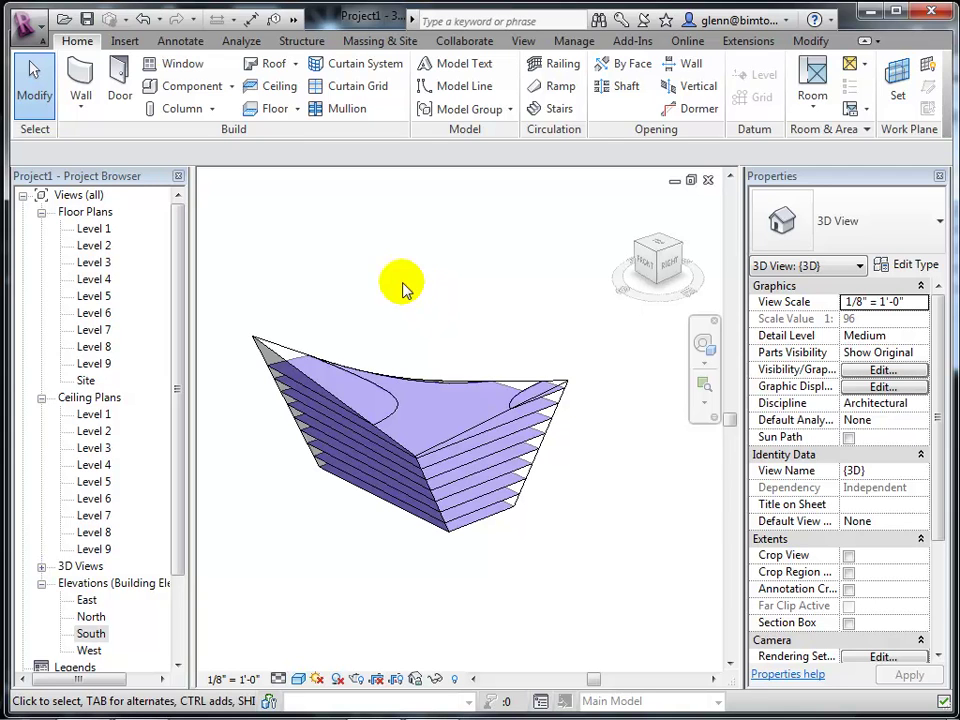
pyautogui.click(140, 19)
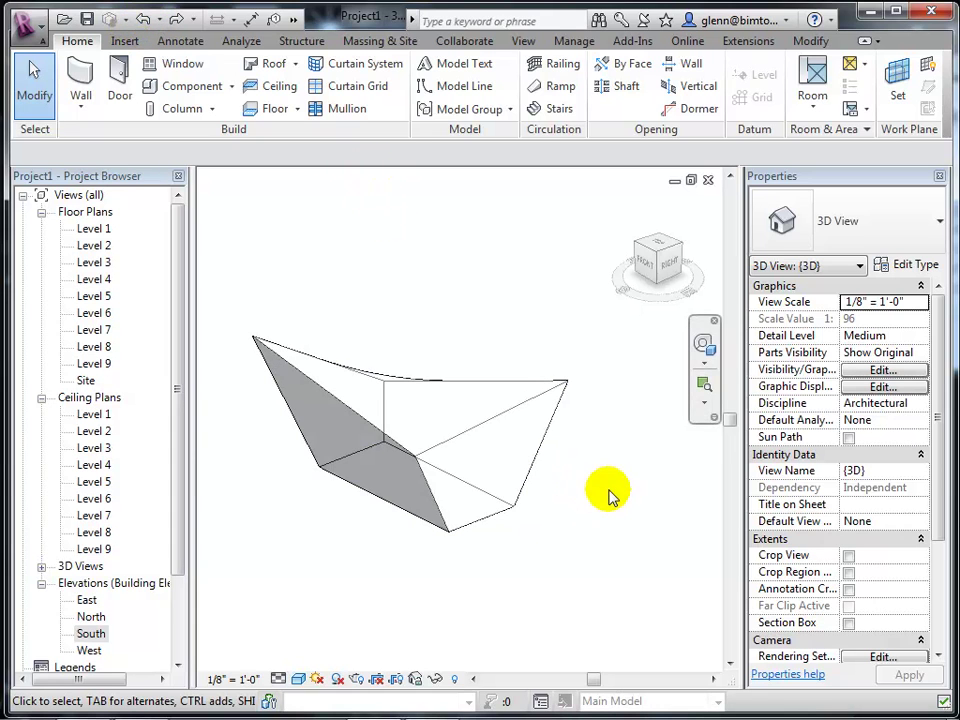
# Create mass floors on the building mass at every level from Level 1 to Level 9.
pyautogui.click(512, 408)
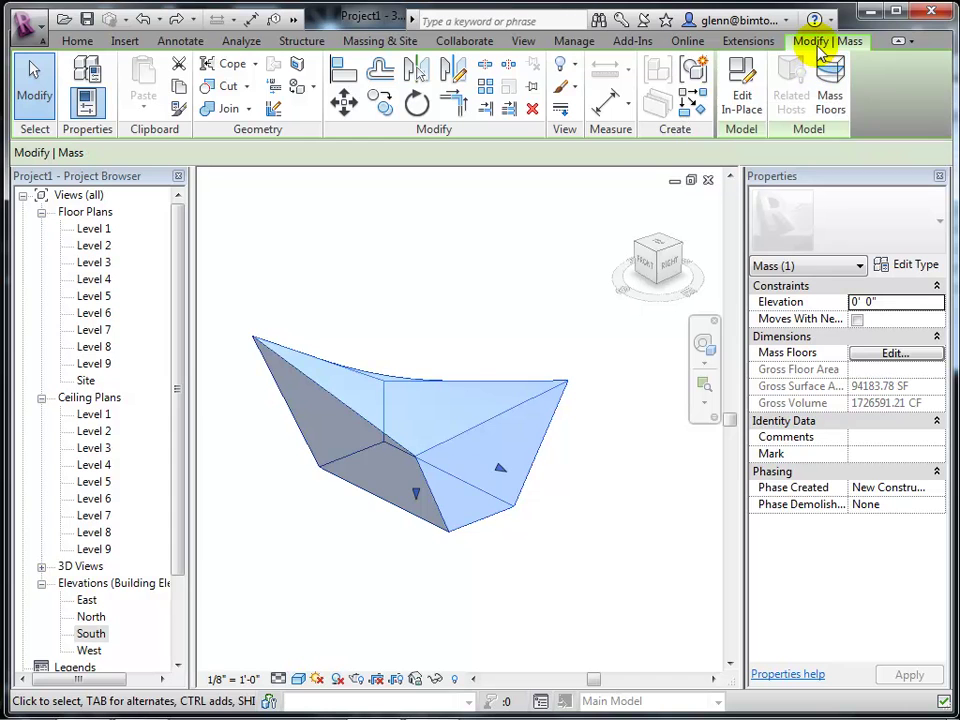
pyautogui.click(826, 80)
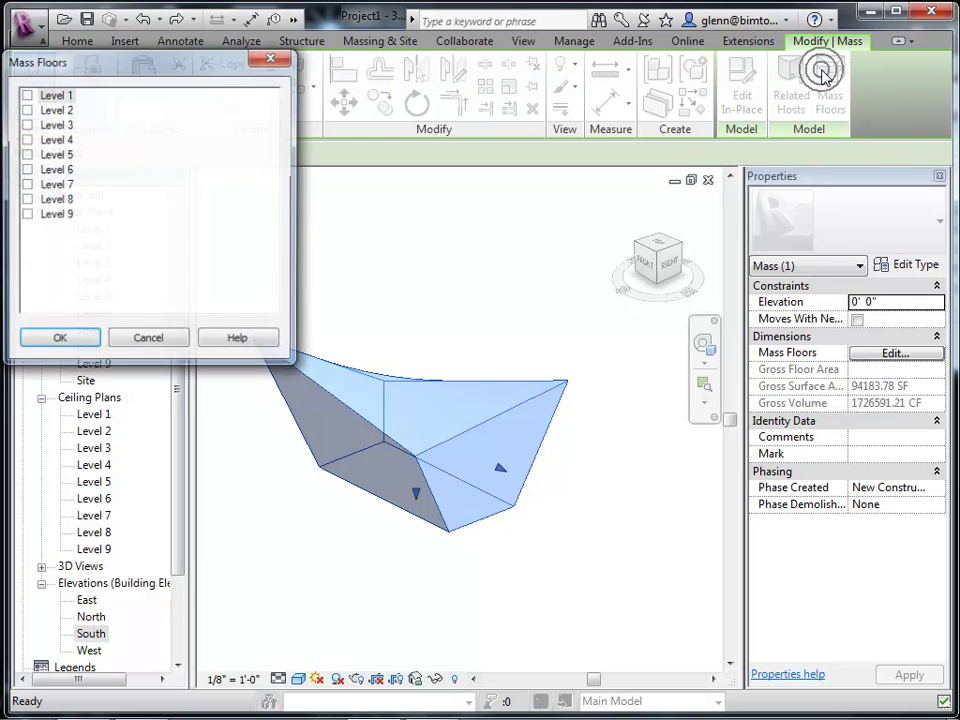
pyautogui.click(25, 94)
pyautogui.click(25, 109)
pyautogui.click(25, 124)
pyautogui.click(25, 139)
pyautogui.click(25, 154)
pyautogui.click(25, 169)
pyautogui.click(25, 184)
pyautogui.click(25, 199)
pyautogui.click(26, 214)
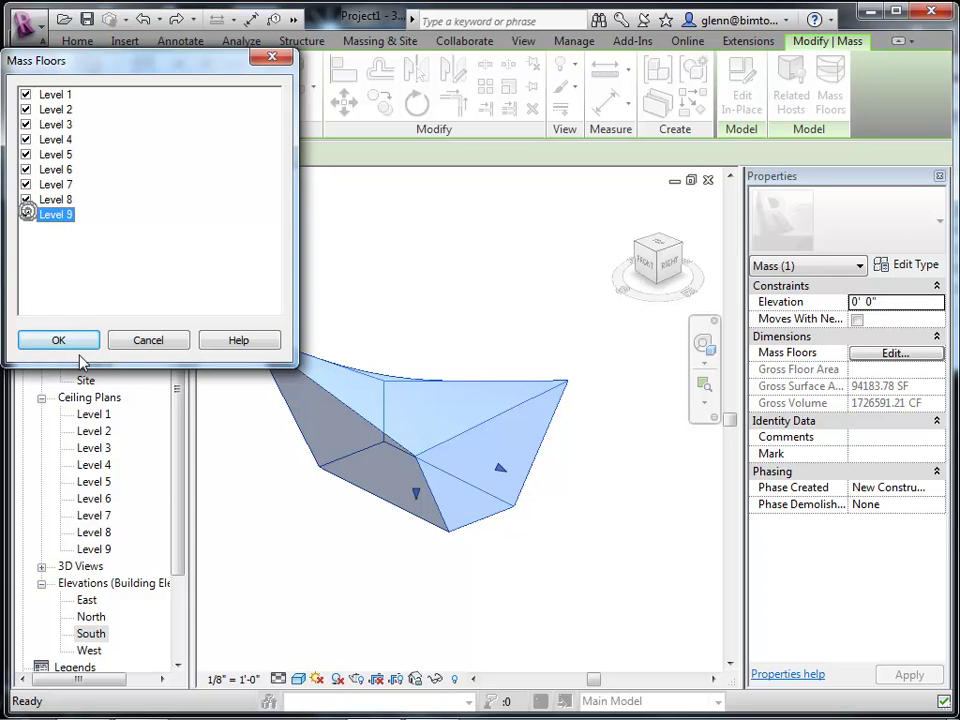
pyautogui.click(45, 340)
pyautogui.click(342, 304)
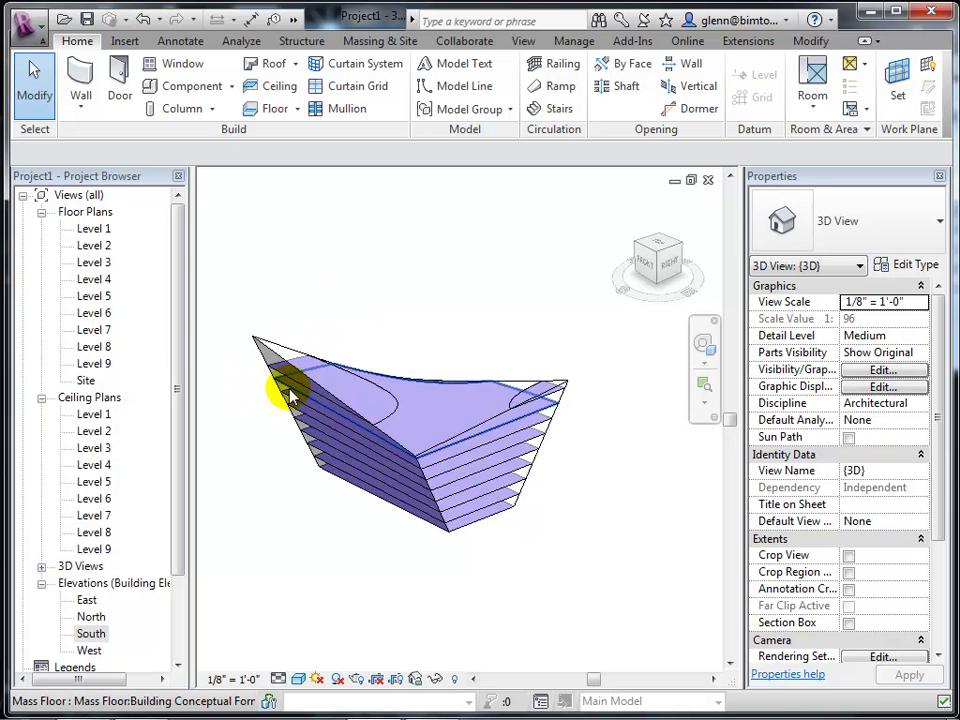
# Examine the perimeter, area and volume properties of the Level 5 mass floor.
pyautogui.scroll(5, 293, 410)
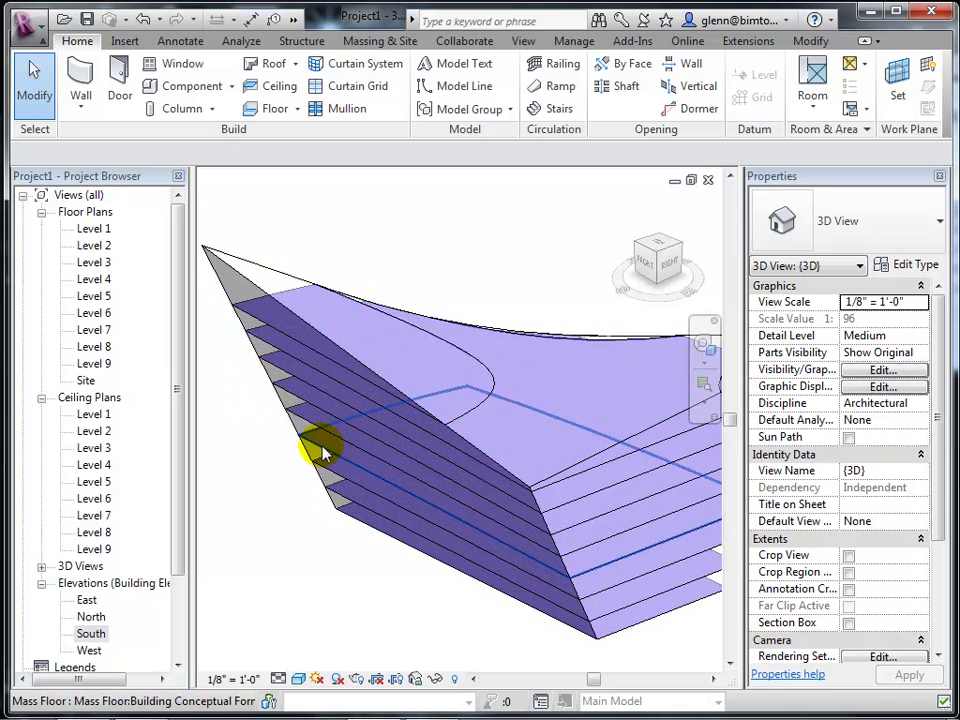
pyautogui.click(327, 440)
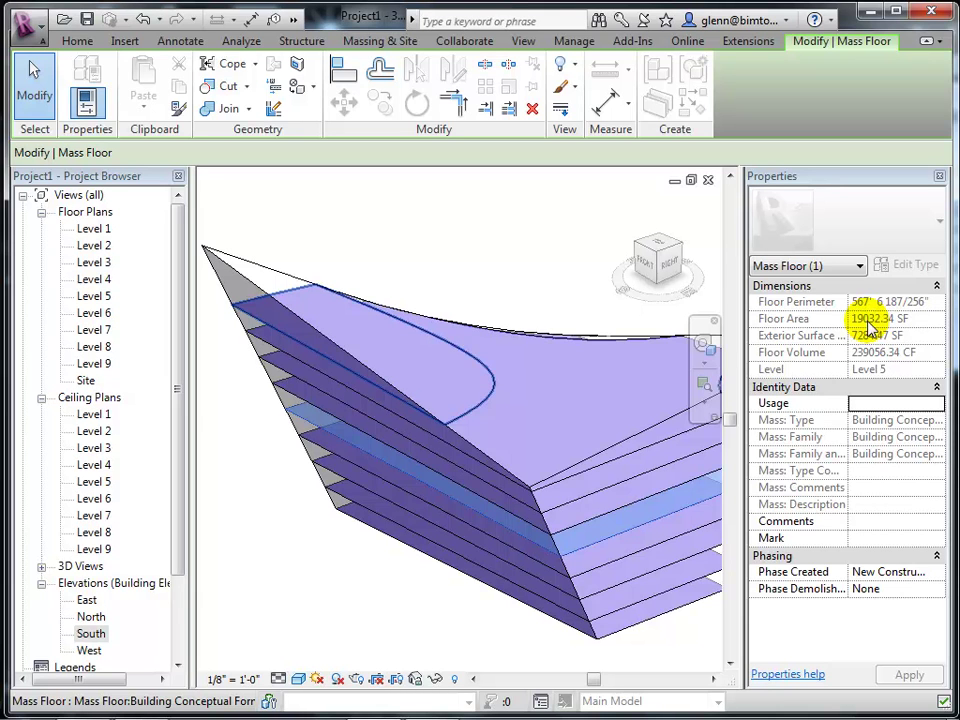
pyautogui.click(356, 576)
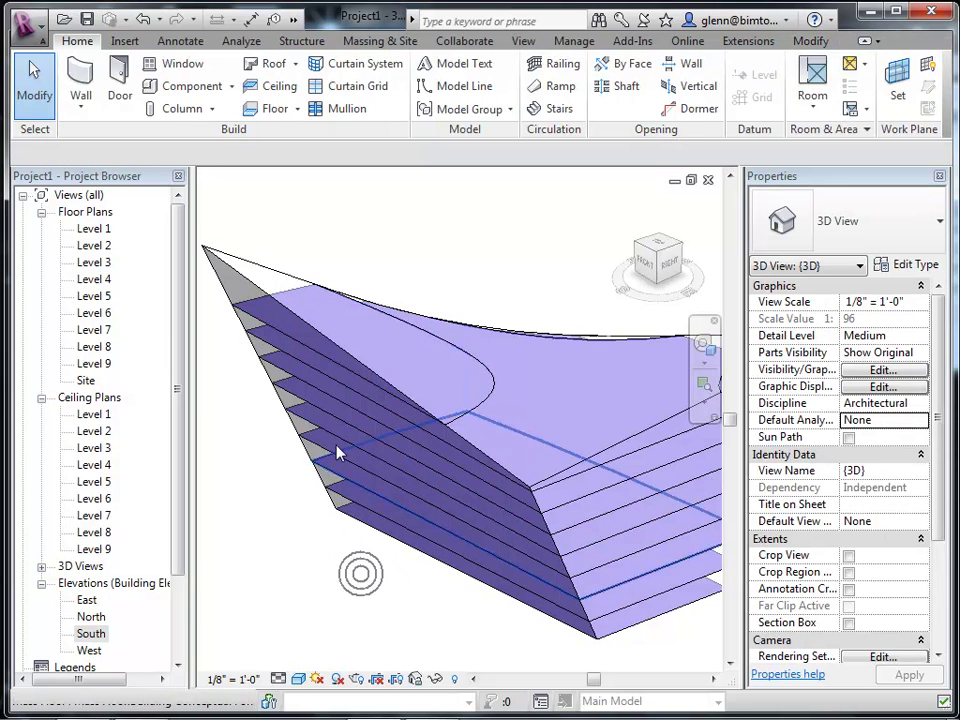
# Pull the building mass's right face inward with its shape handle and check the Level 7 mass floor's dimensions.
pyautogui.click(349, 362)
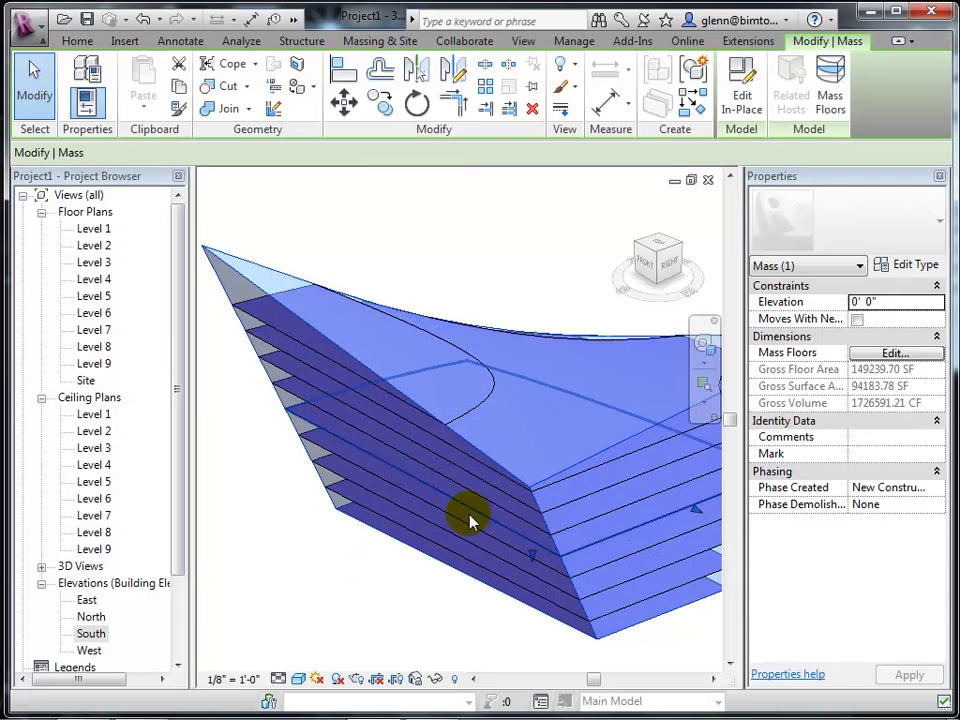
pyautogui.moveTo(699, 514); pyautogui.dragTo(648, 495)
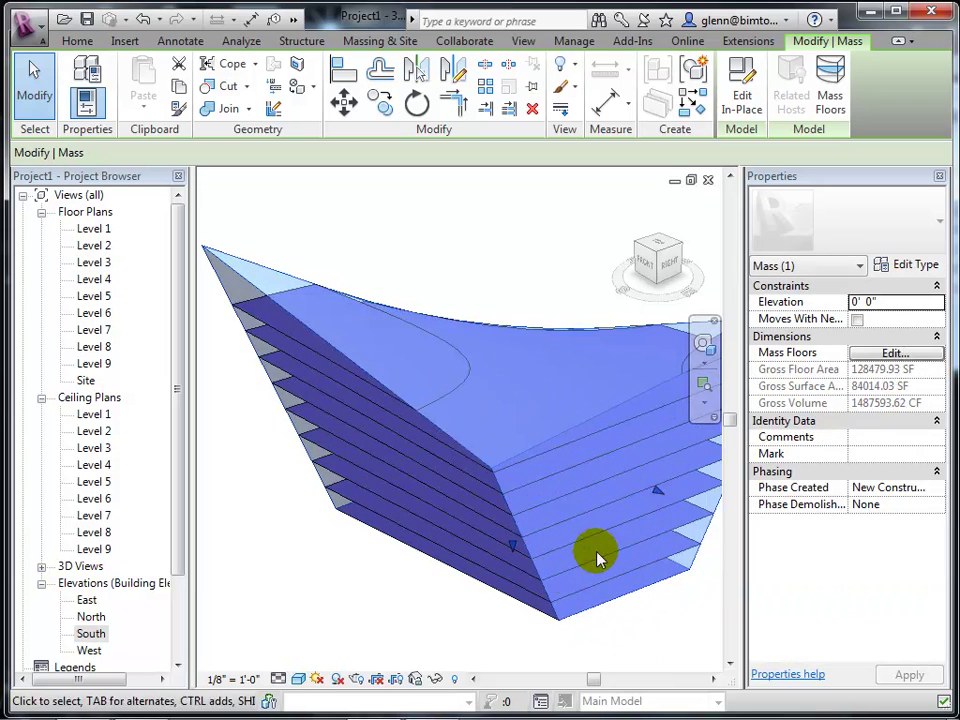
pyautogui.click(420, 606)
pyautogui.click(461, 480)
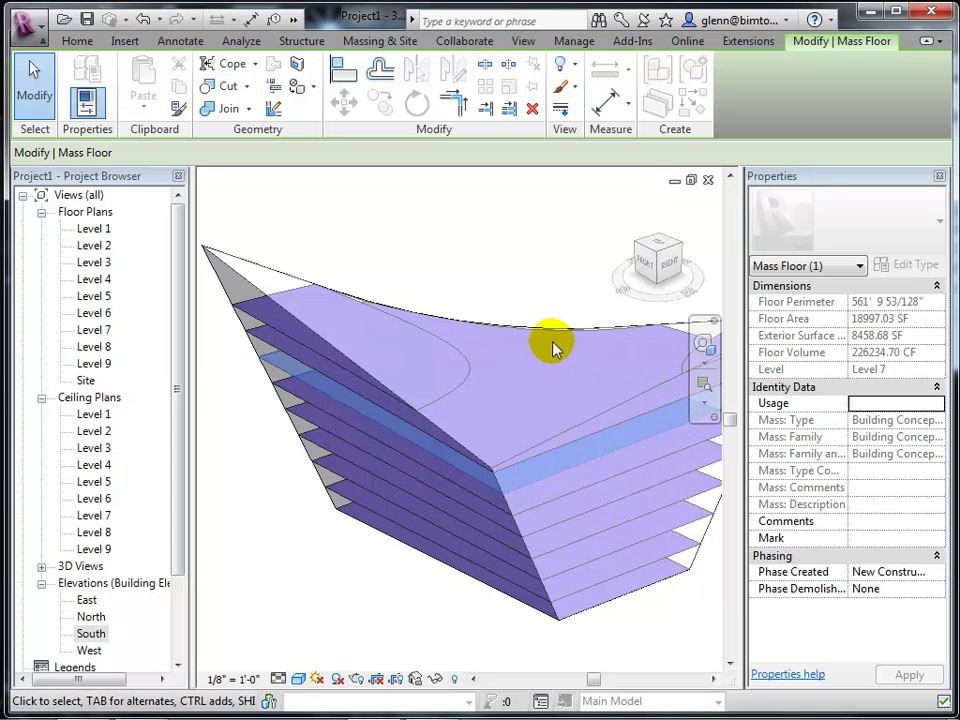
# Create a new building component schedule for the Mass Floor category, named Mass Floor Schedule, in the New Construction phase.
pyautogui.moveTo(181, 392); pyautogui.dragTo(180, 553)
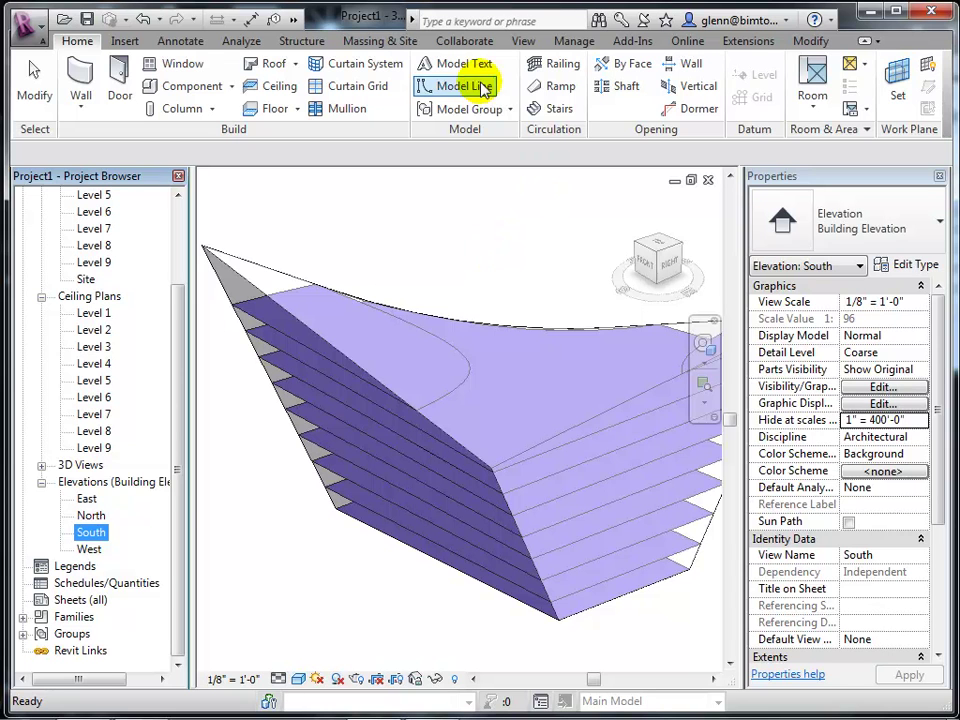
pyautogui.click(520, 40)
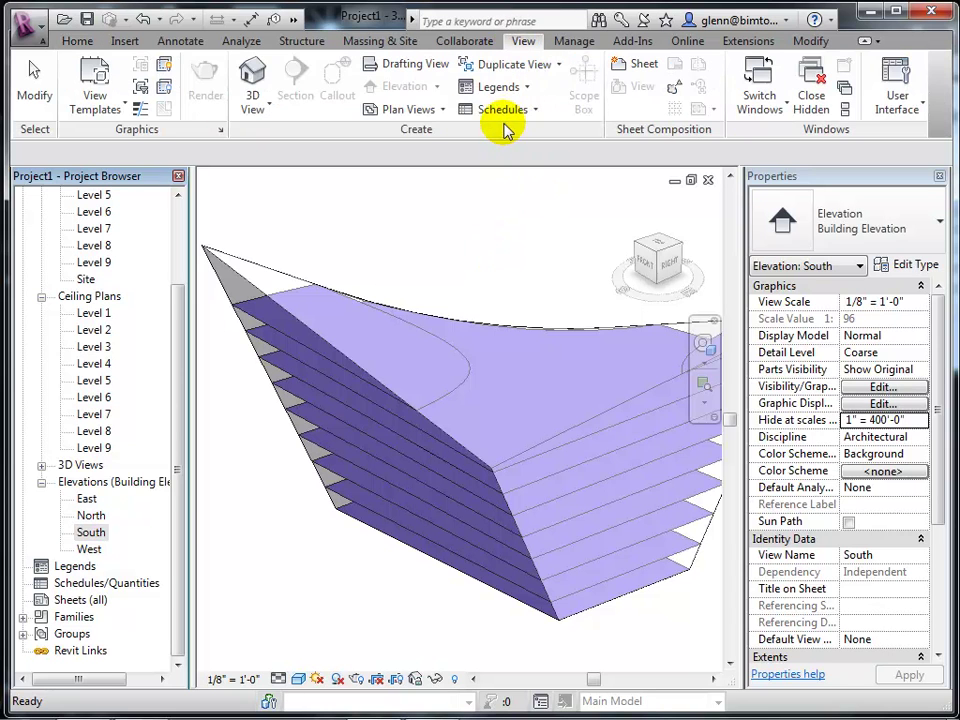
pyautogui.click(507, 115)
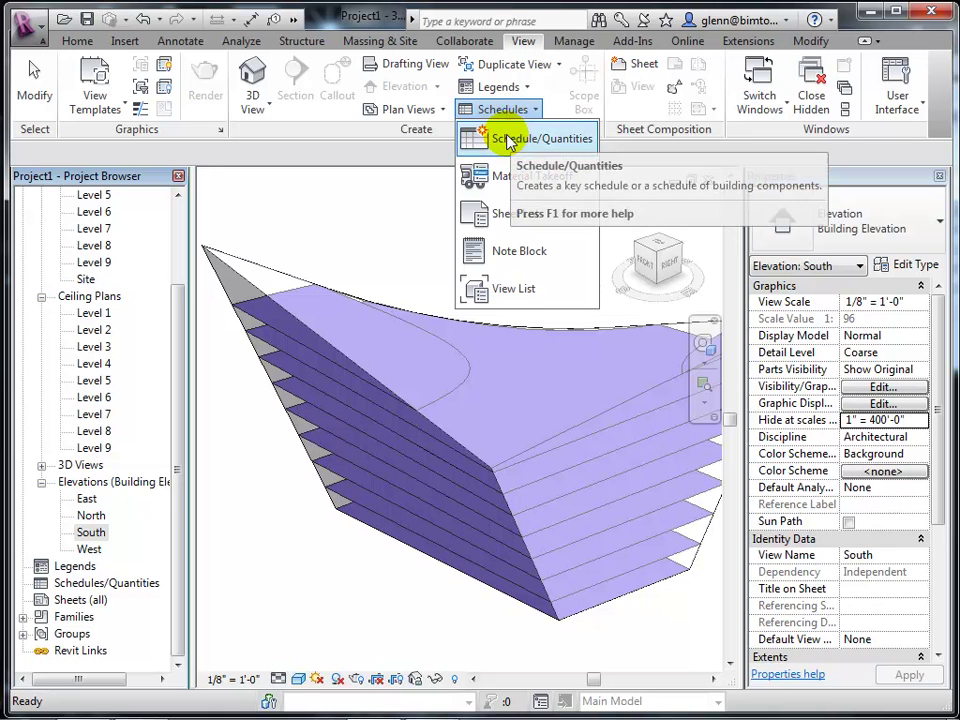
pyautogui.click(510, 140)
pyautogui.moveTo(453, 291); pyautogui.dragTo(455, 327)
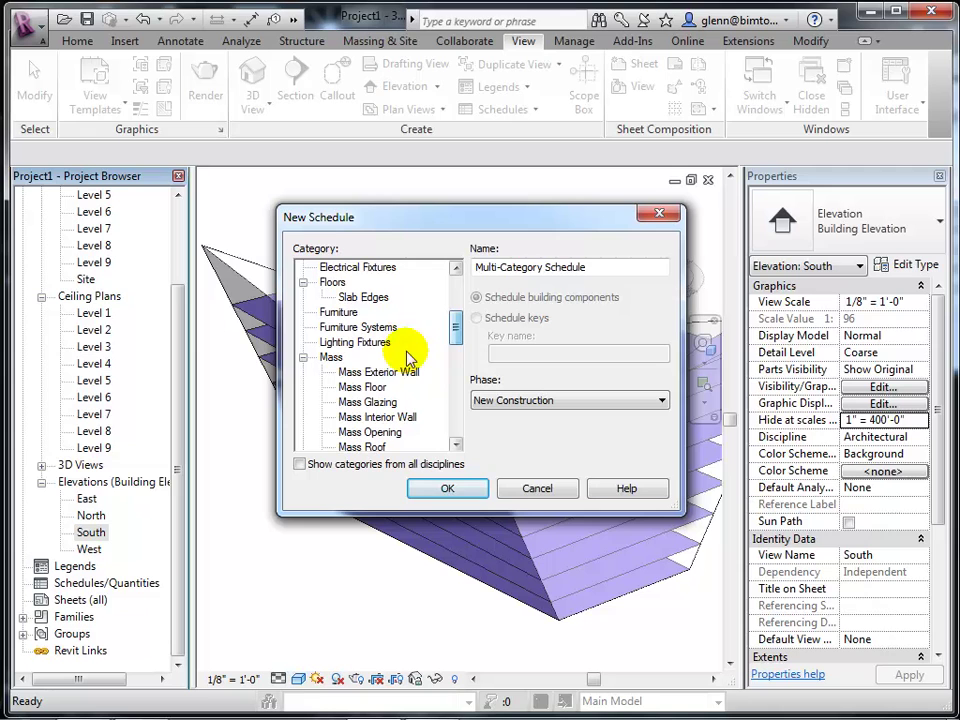
pyautogui.click(364, 387)
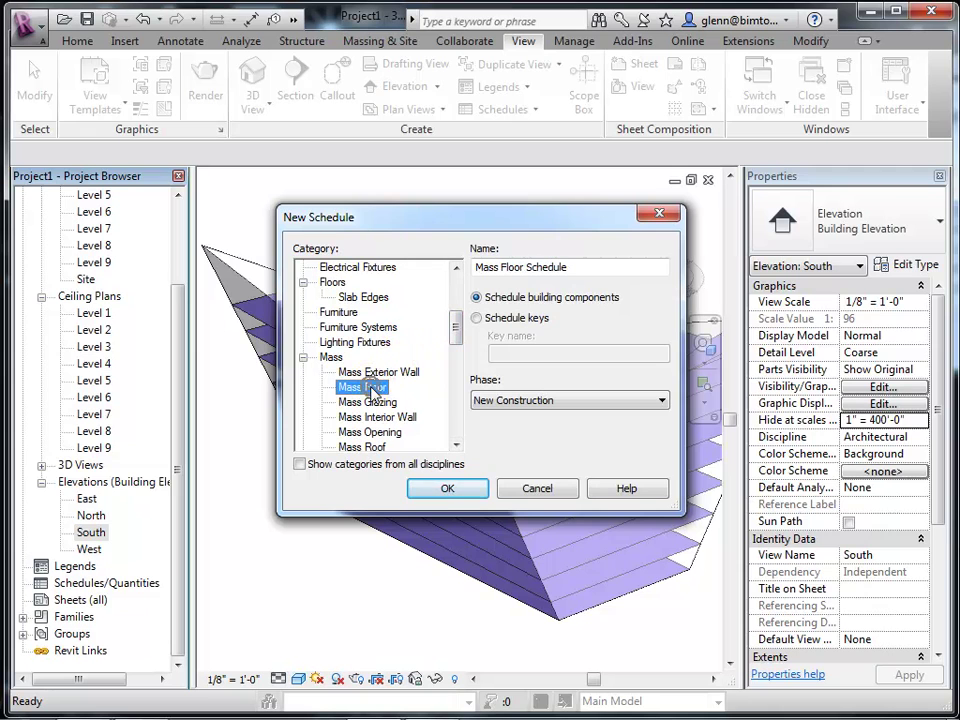
pyautogui.click(448, 490)
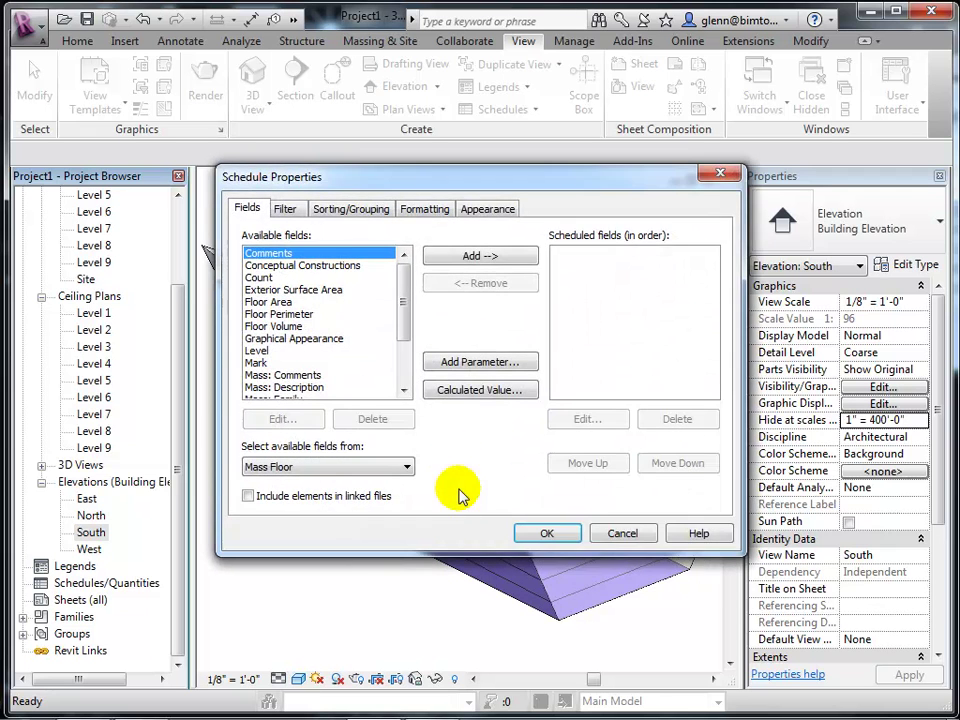
# Add Level, Floor Area and Floor Volume as the mass floor schedule's fields, create it and widen the Floor Volume column.
pyautogui.moveTo(400, 295); pyautogui.dragTo(401, 321)
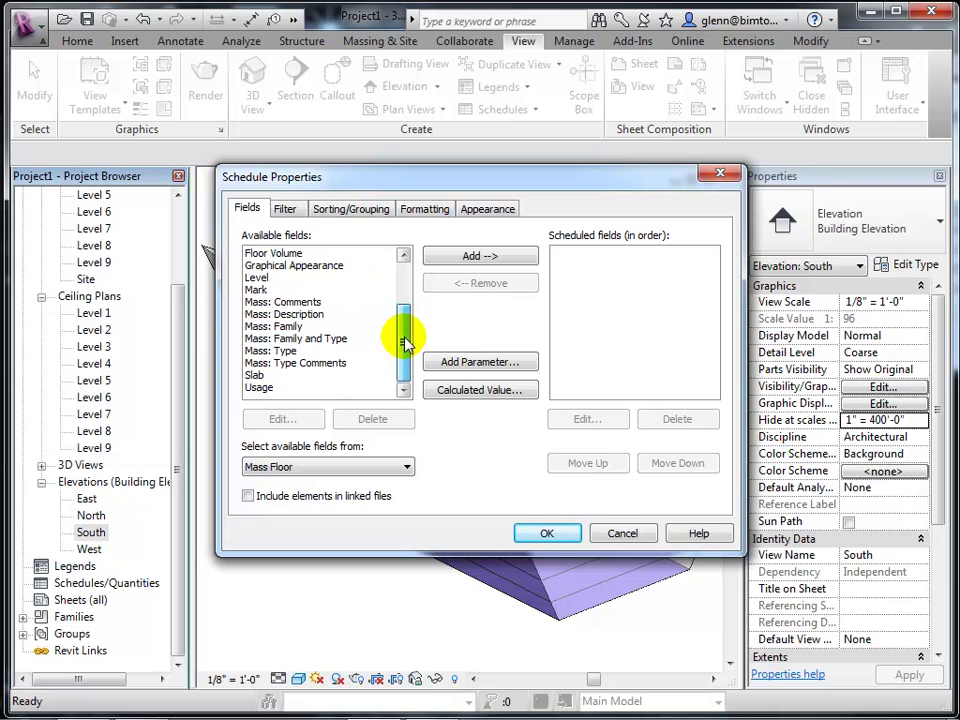
pyautogui.click(256, 277)
pyautogui.click(433, 257)
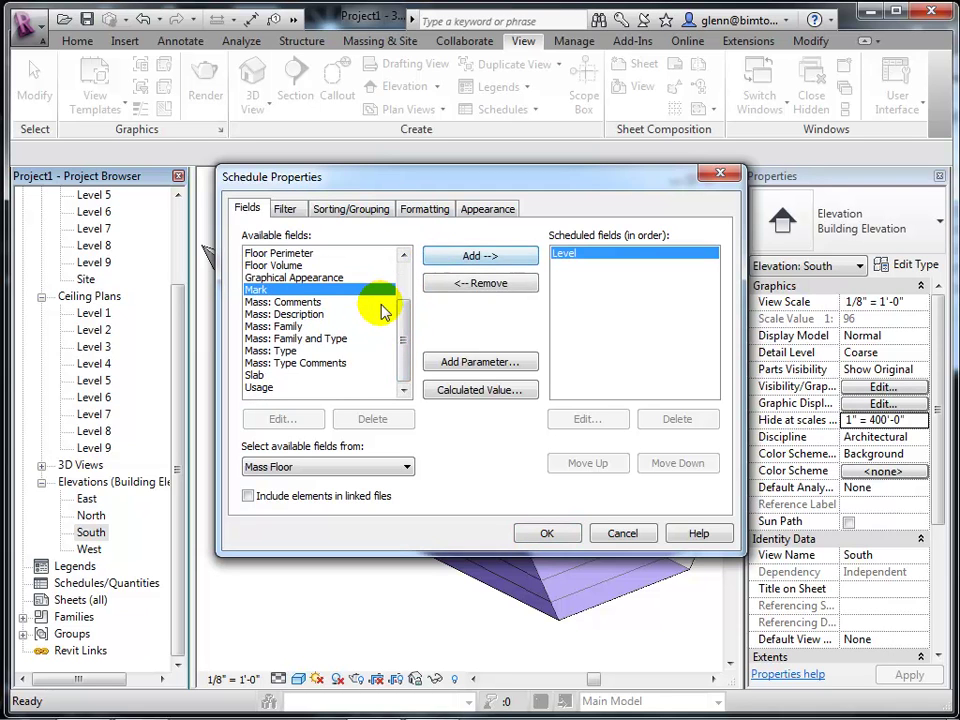
pyautogui.scroll(1, 407, 335)
pyautogui.scroll(1, 405, 330)
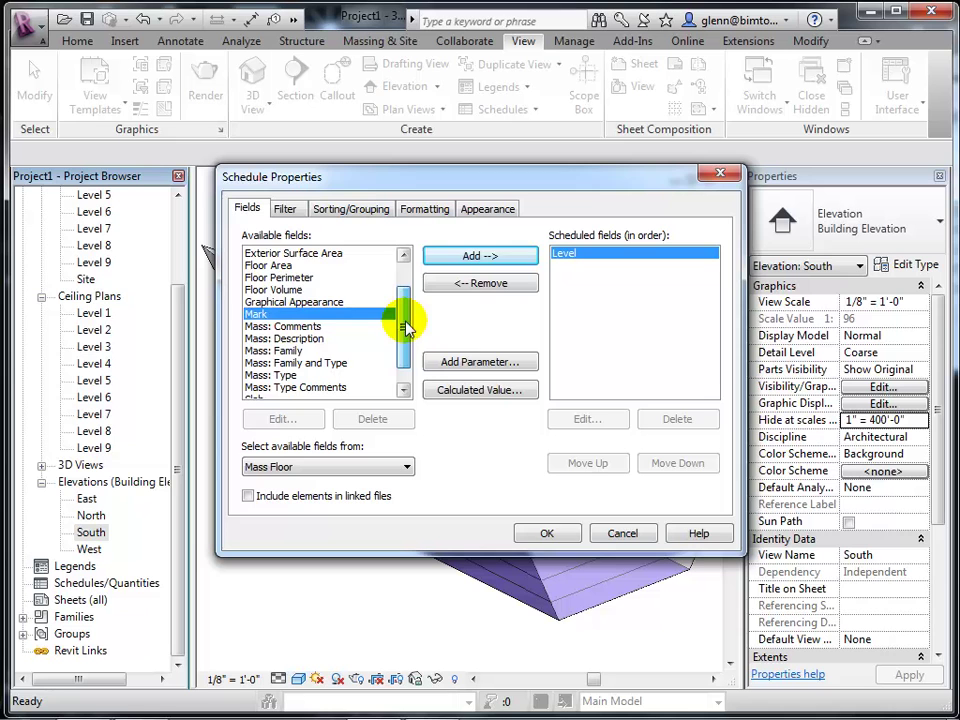
pyautogui.click(276, 266)
pyautogui.click(433, 258)
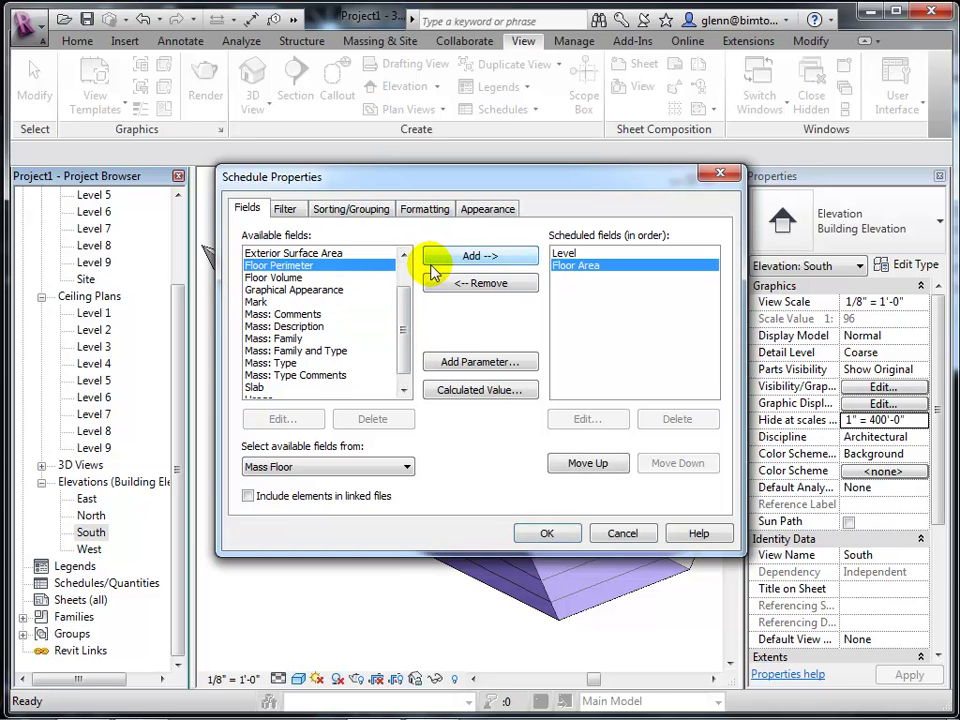
pyautogui.click(300, 278)
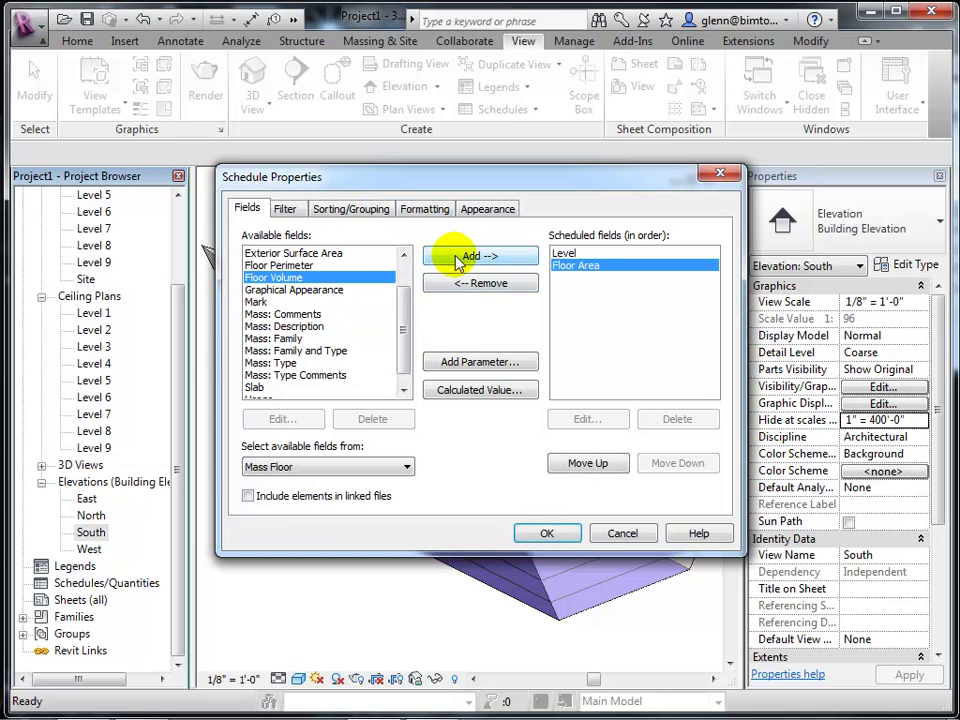
pyautogui.click(455, 256)
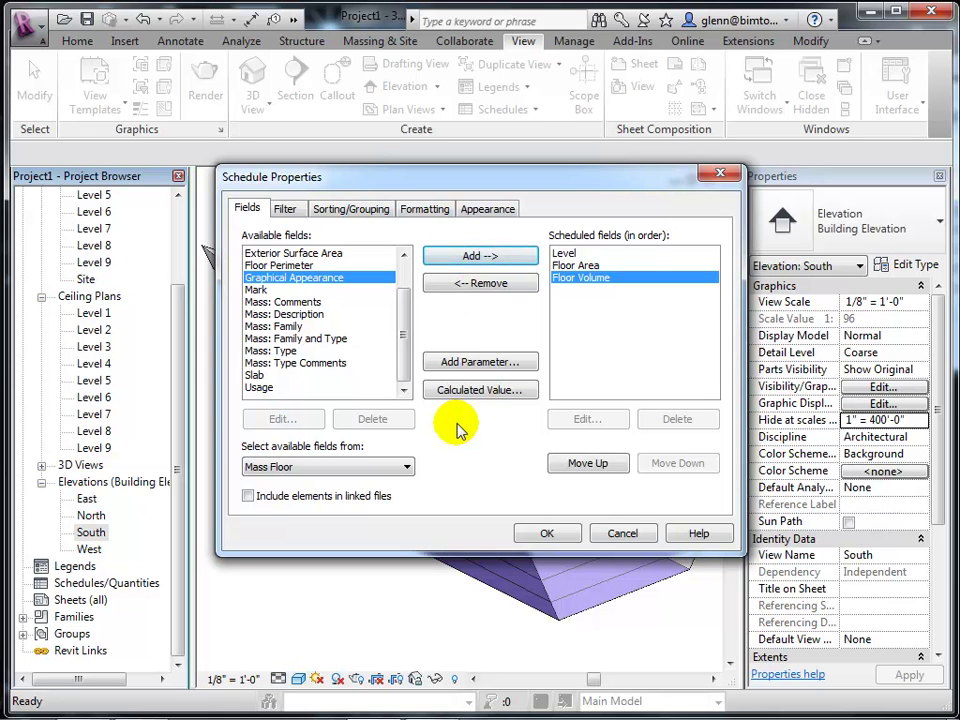
pyautogui.click(553, 534)
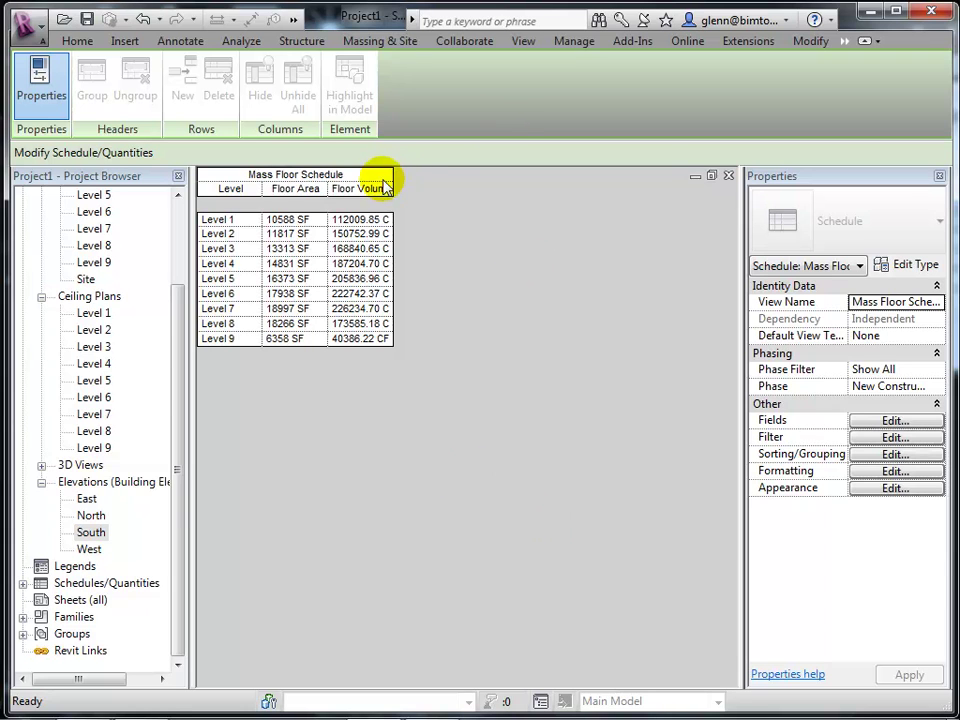
pyautogui.moveTo(394, 174); pyautogui.dragTo(425, 172)
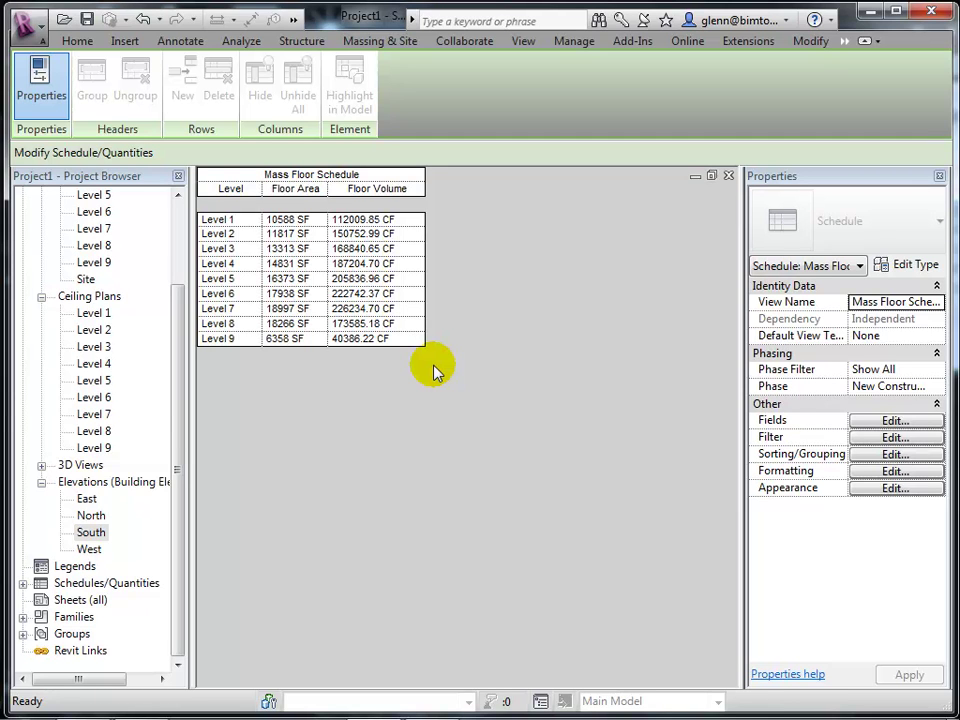
# Sort the mass floor schedule by Level in ascending order and enable grand totals with title, count, and totals.
pyautogui.click(874, 455)
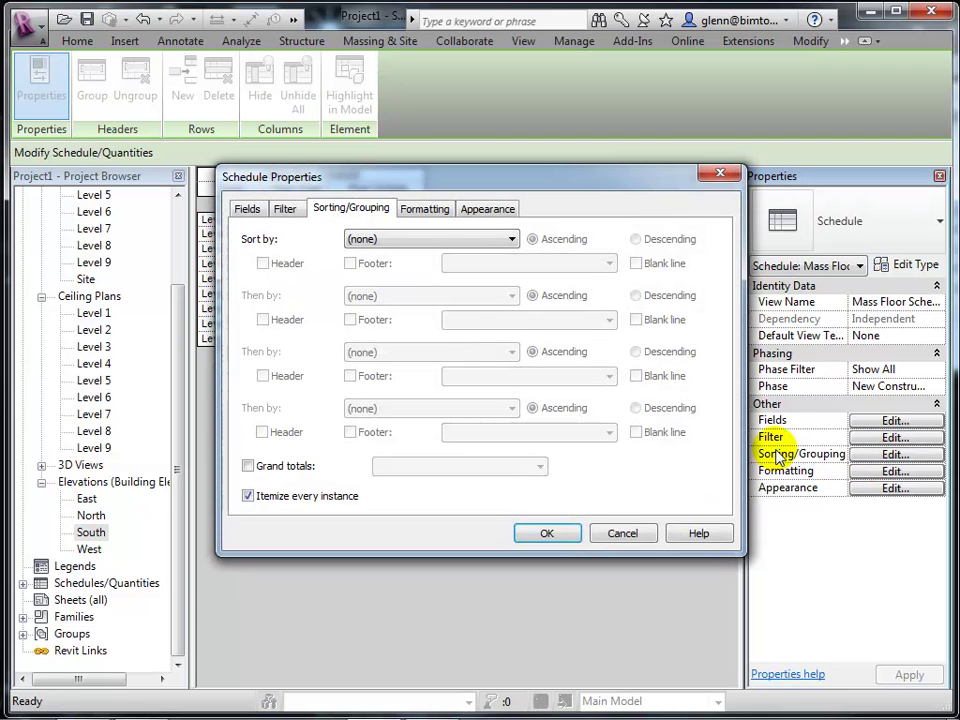
pyautogui.click(431, 240)
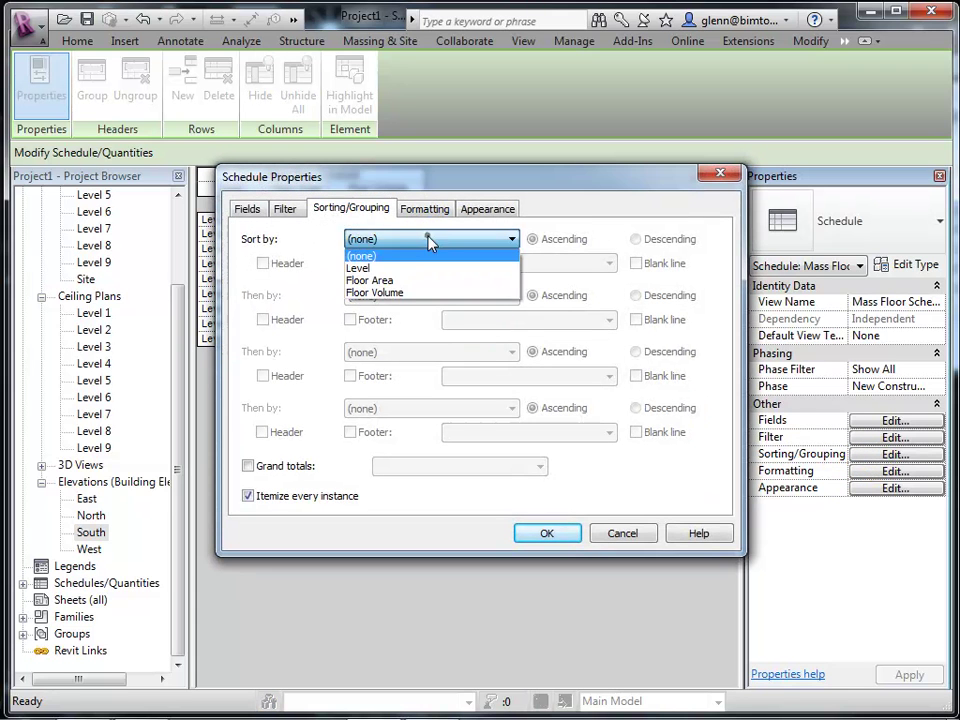
pyautogui.click(385, 268)
pyautogui.click(283, 466)
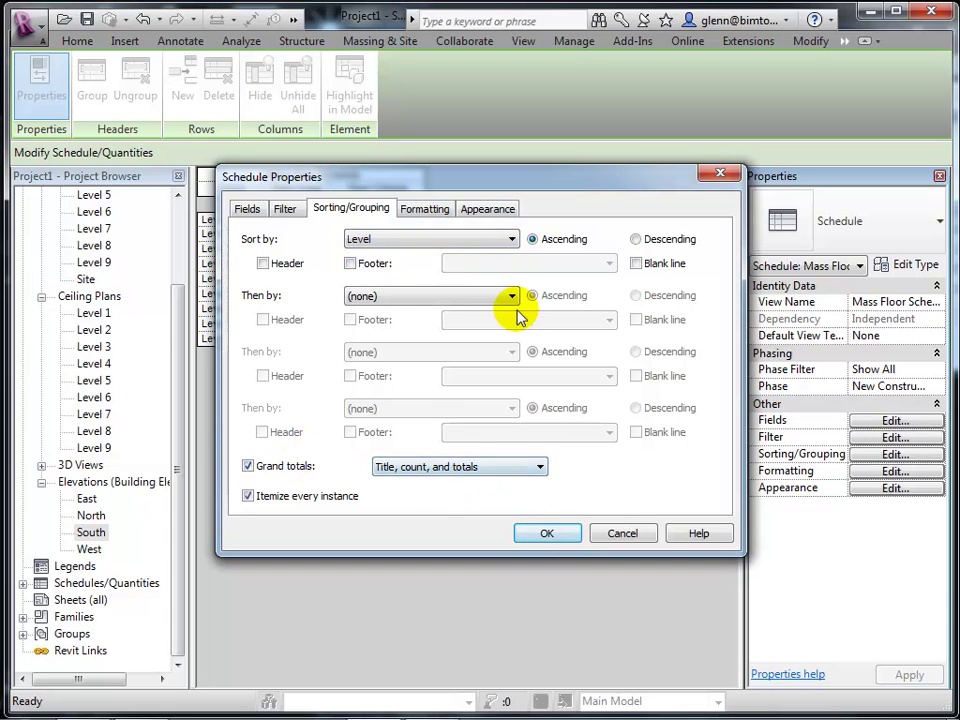
# Format the Floor Area field to calculate totals with right alignment, and apply the schedule properties.
pyautogui.click(424, 208)
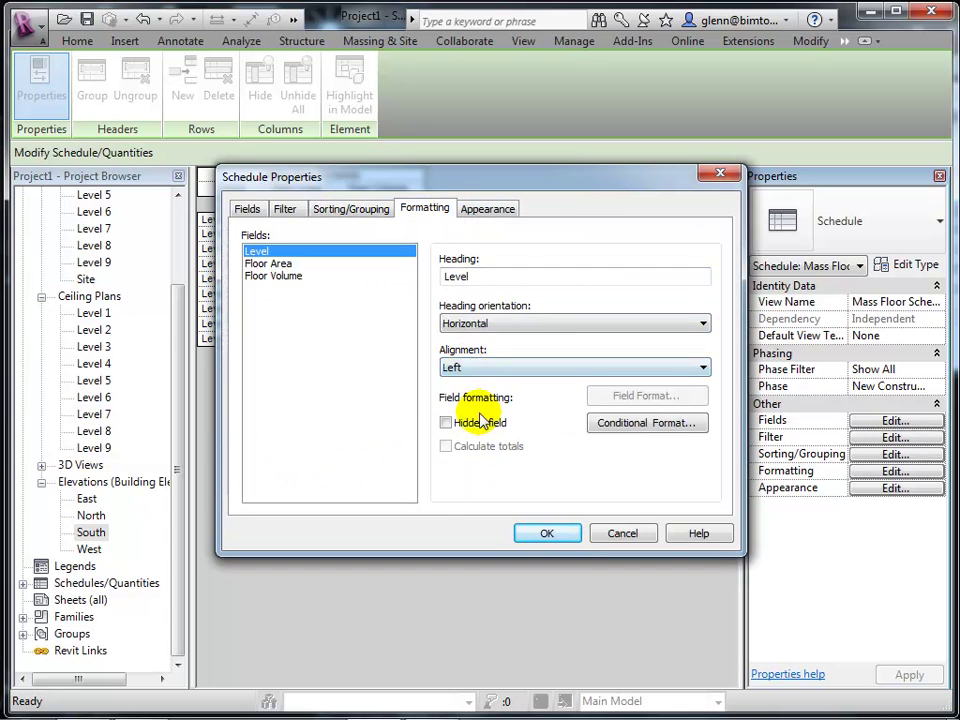
pyautogui.click(278, 263)
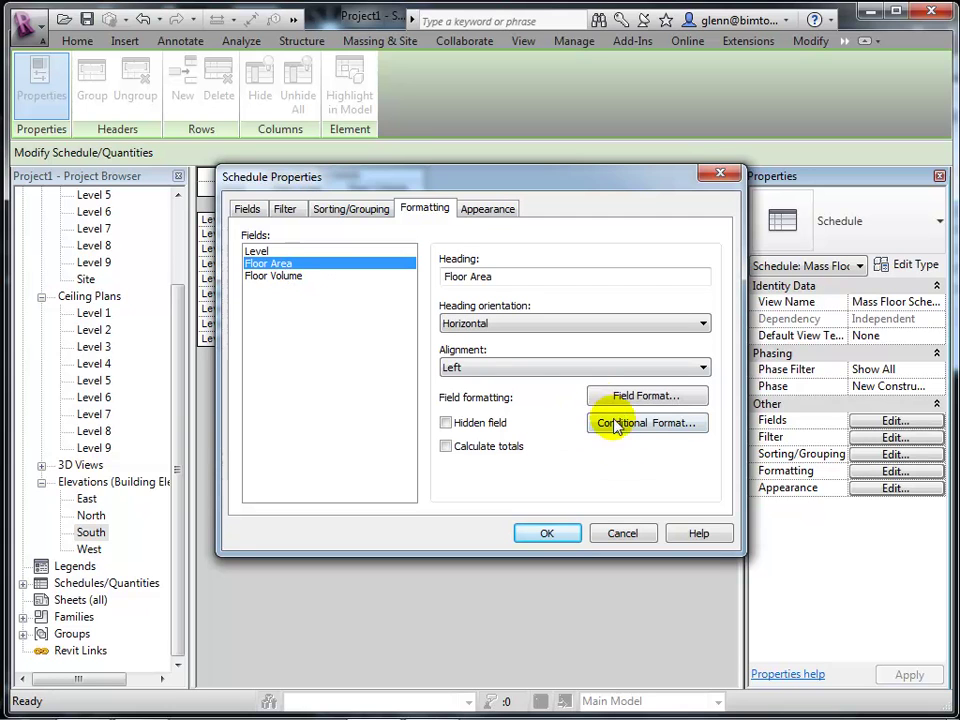
pyautogui.click(446, 447)
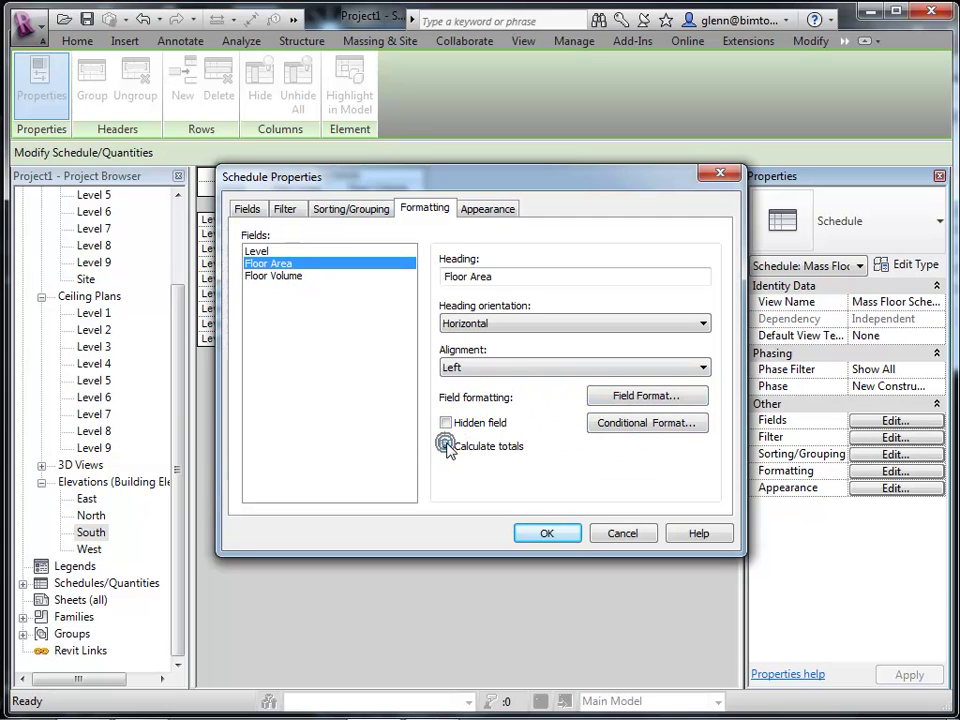
pyautogui.click(476, 368)
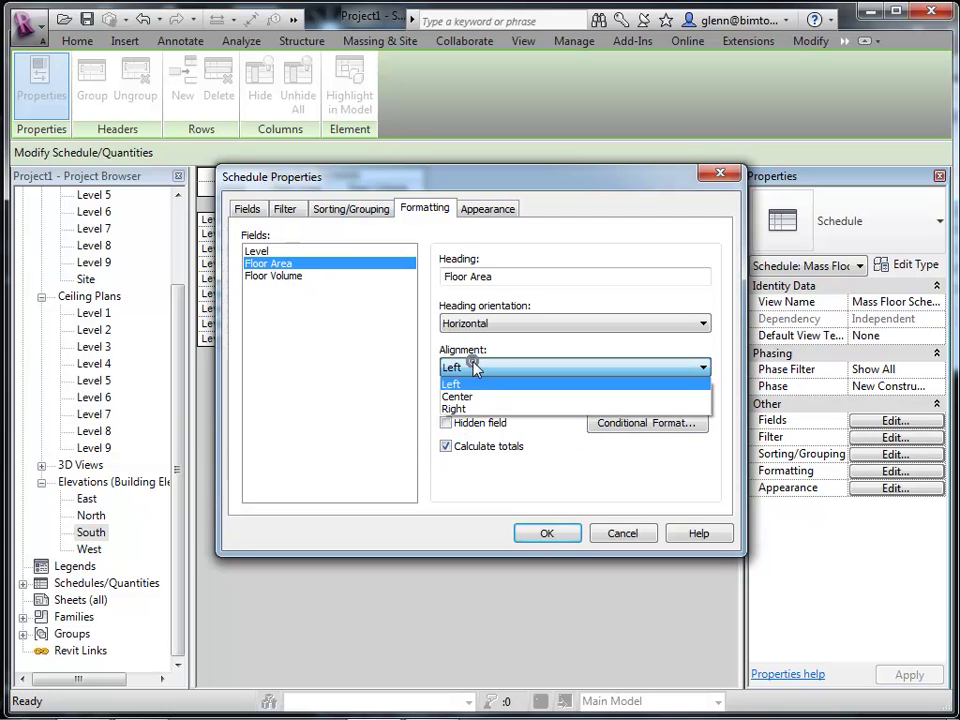
pyautogui.click(456, 409)
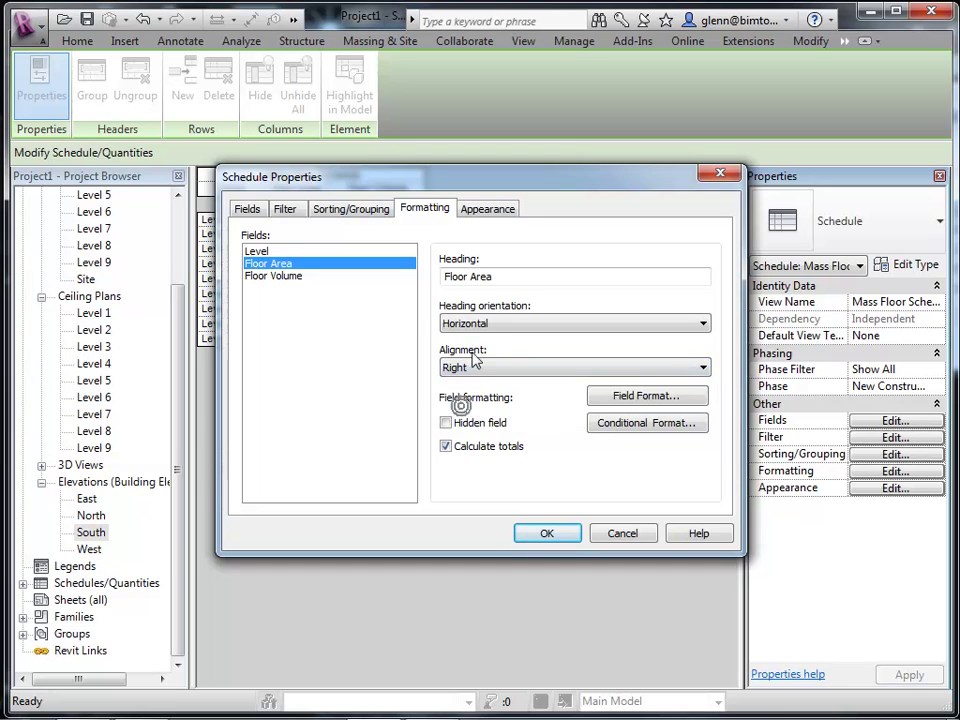
pyautogui.click(547, 533)
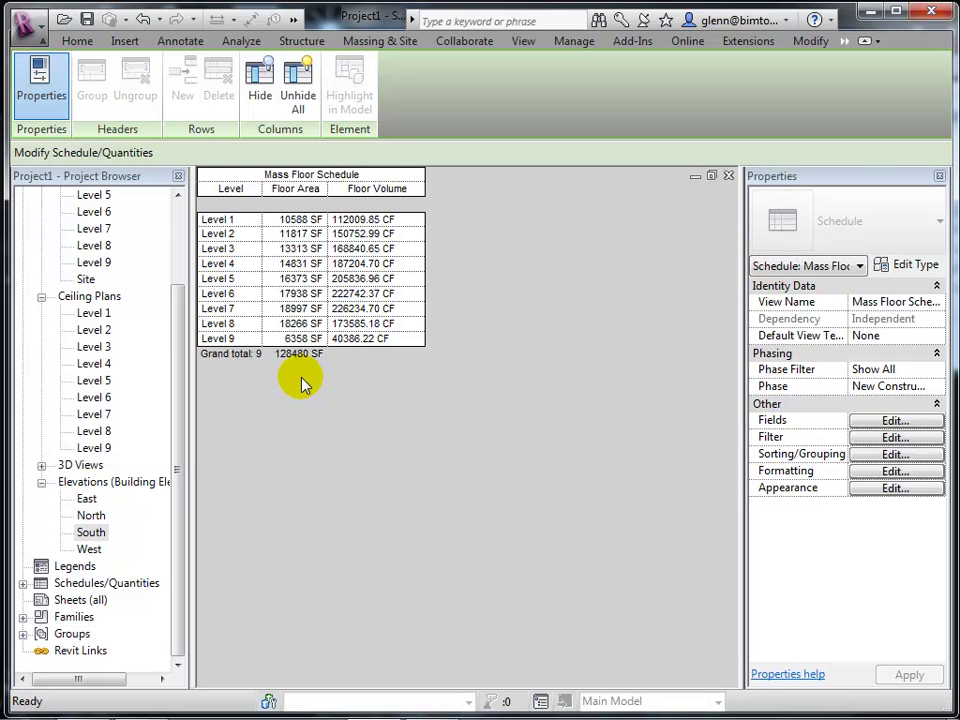
# Close the South elevation and Level 1 floor plan and tile the 3D view beside the Mass Floor Schedule.
pyautogui.click(522, 41)
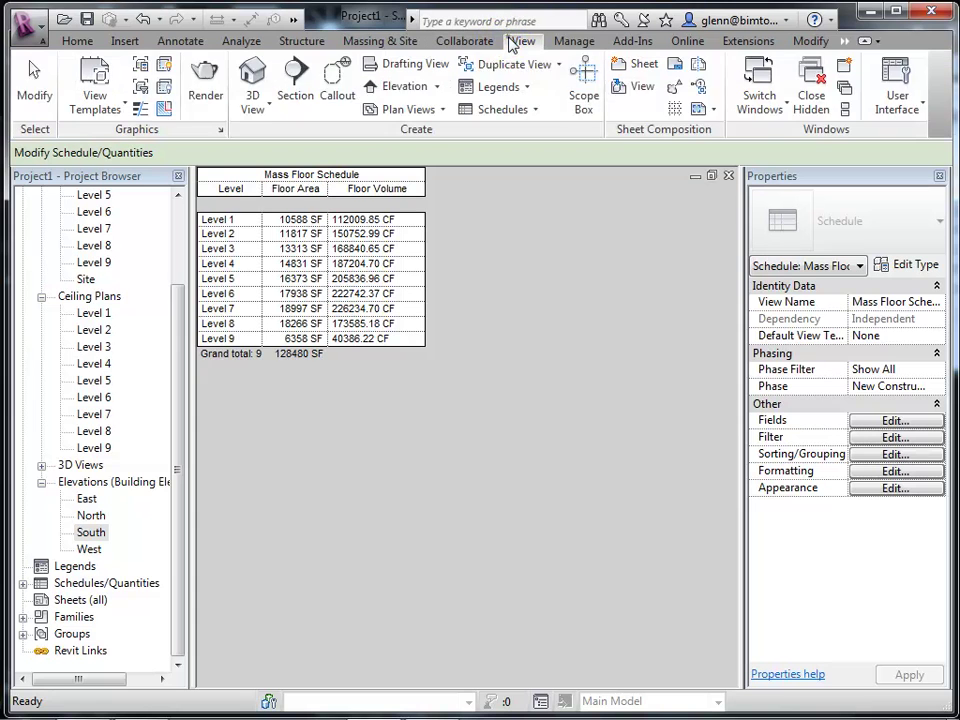
pyautogui.click(845, 108)
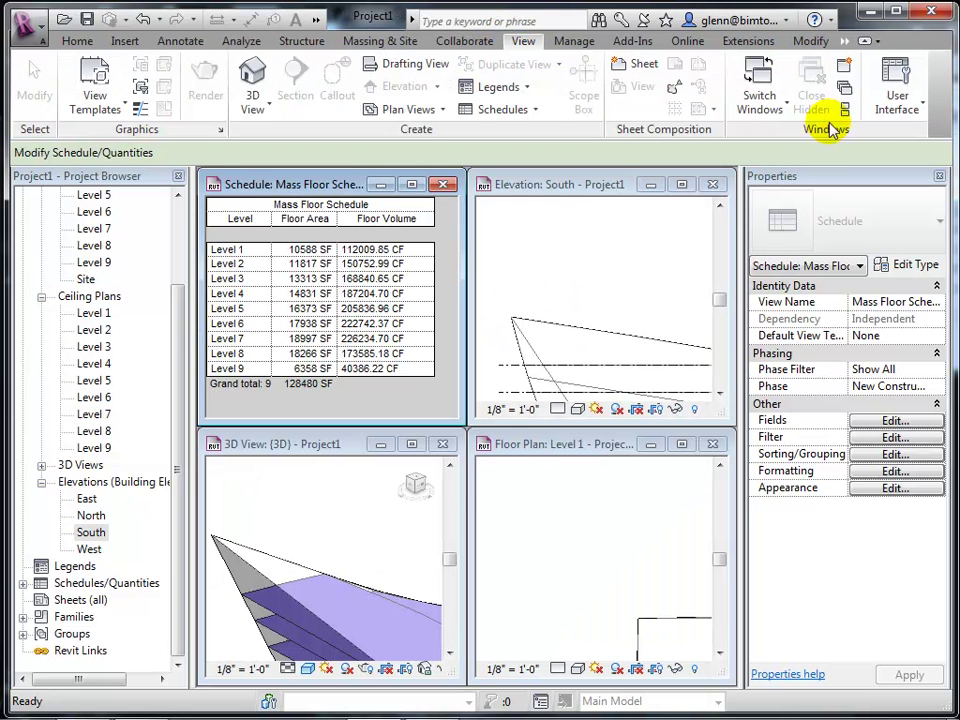
pyautogui.click(345, 555)
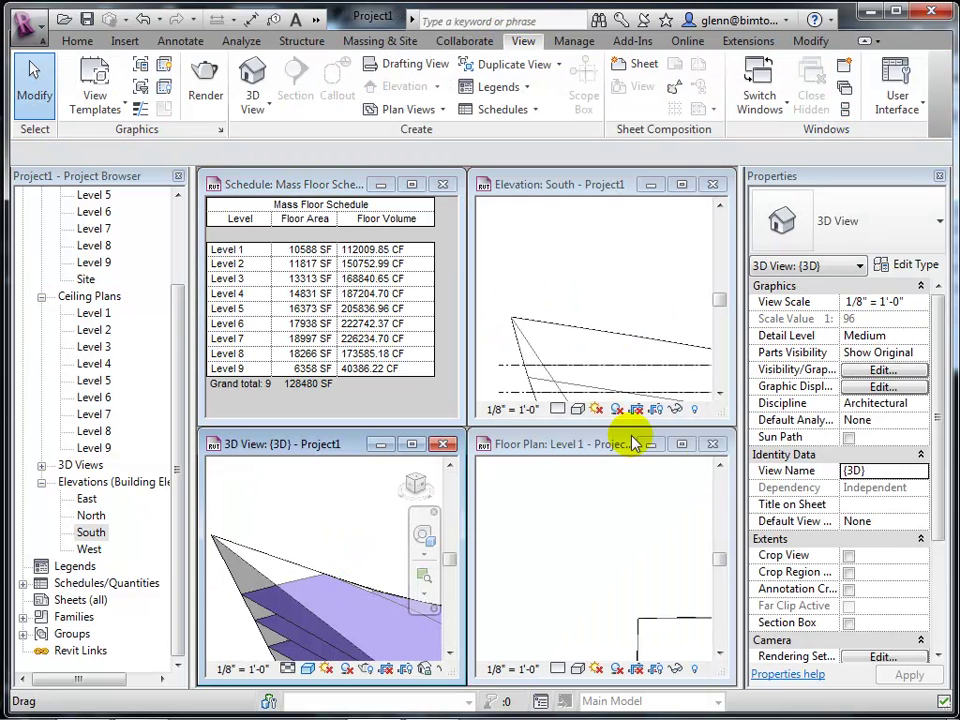
pyautogui.click(707, 455)
pyautogui.click(712, 185)
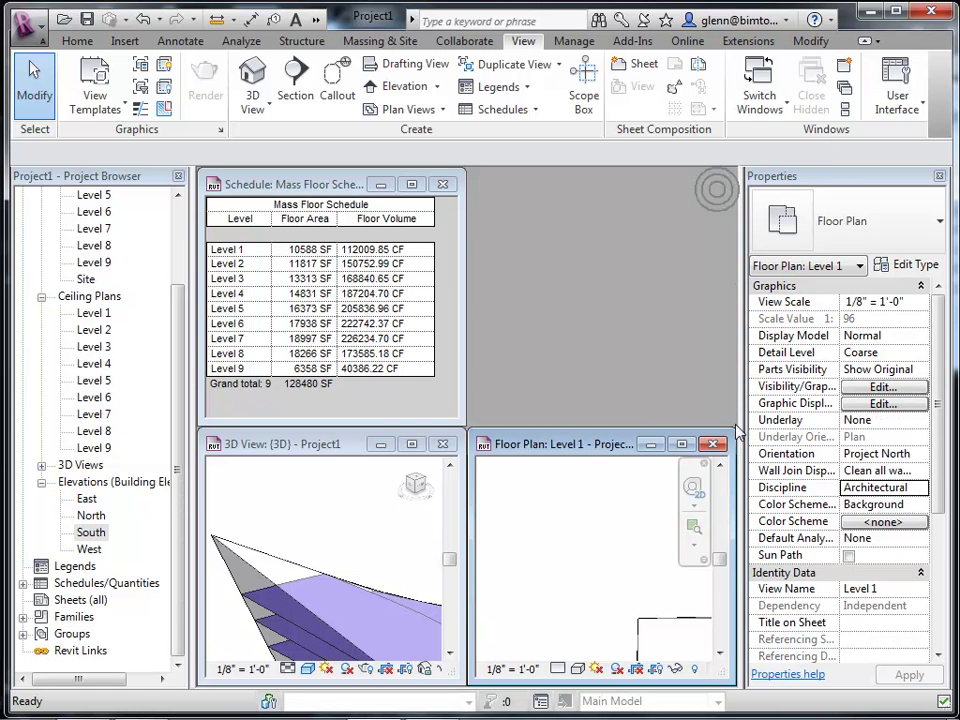
pyautogui.click(713, 444)
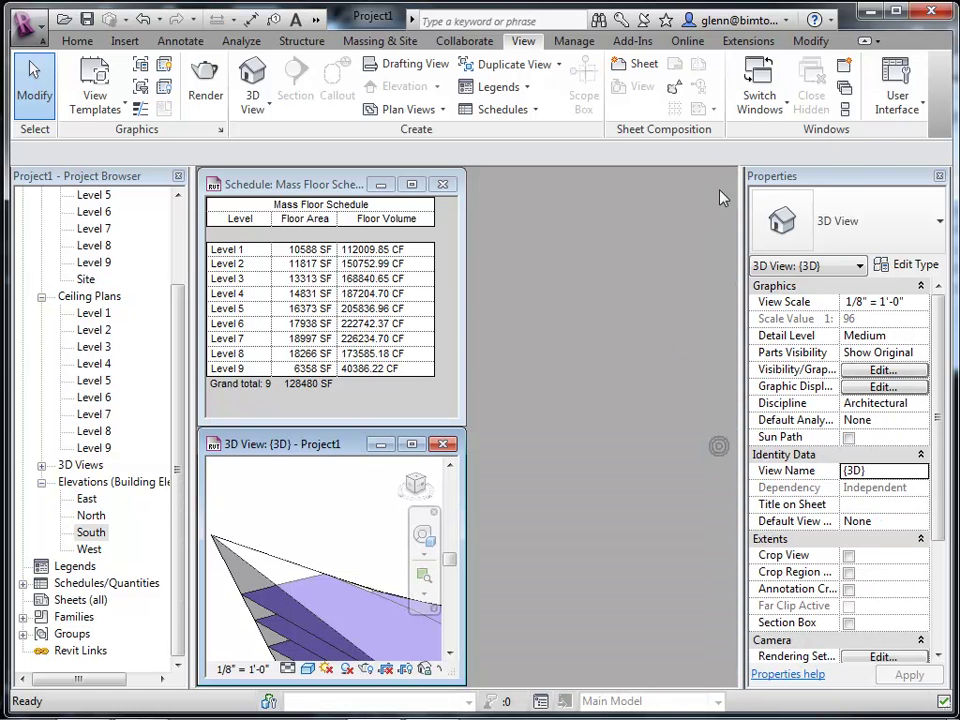
pyautogui.click(845, 108)
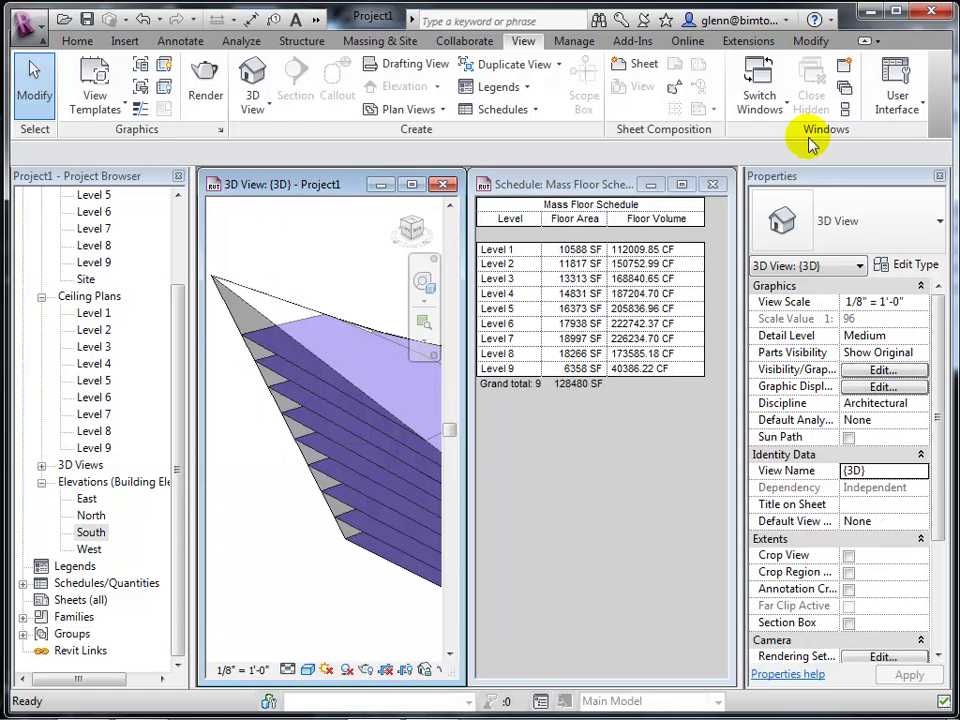
# Pull the building mass's bottom face downward below Level 1 with its shape handle and raise it partway back up.
pyautogui.click(449, 654)
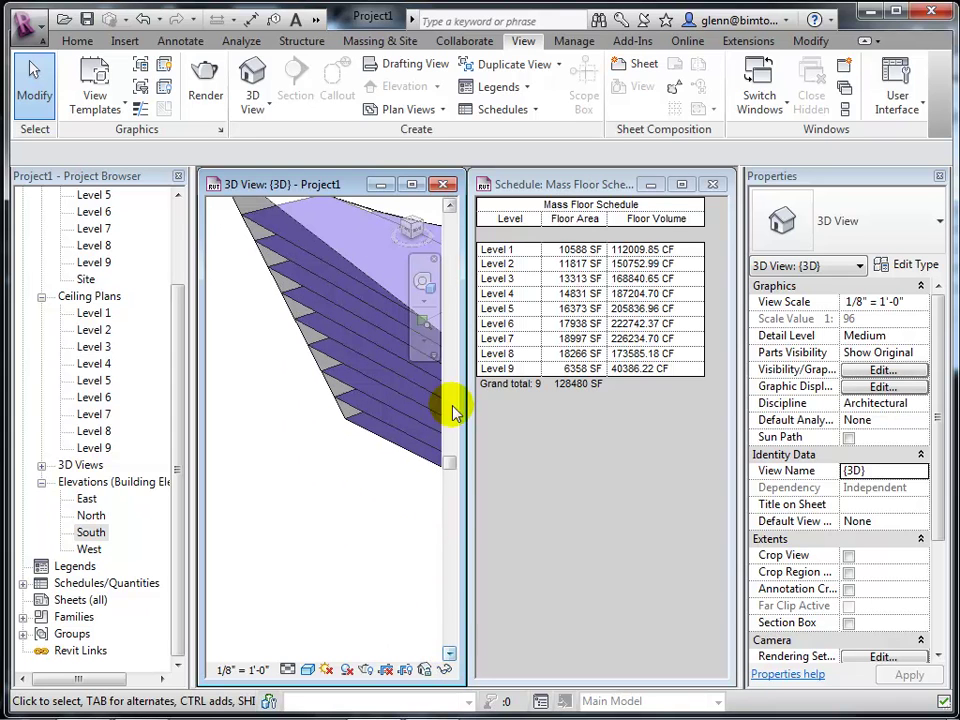
pyautogui.moveTo(449, 463); pyautogui.dragTo(449, 451)
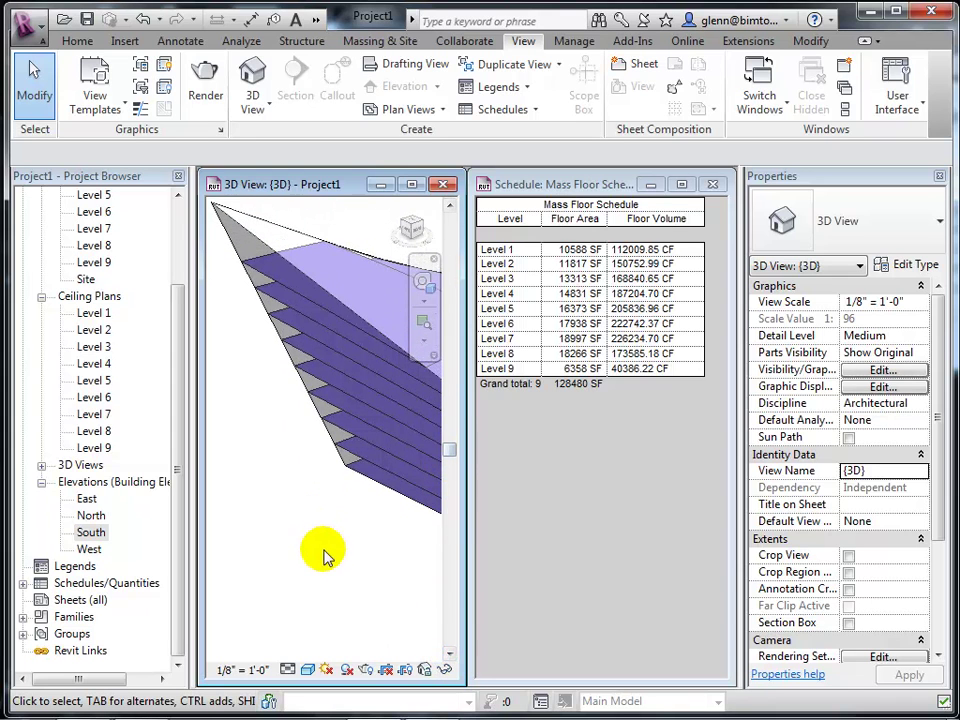
pyautogui.moveTo(330, 563); pyautogui.dragTo(157, 560, button='middle')
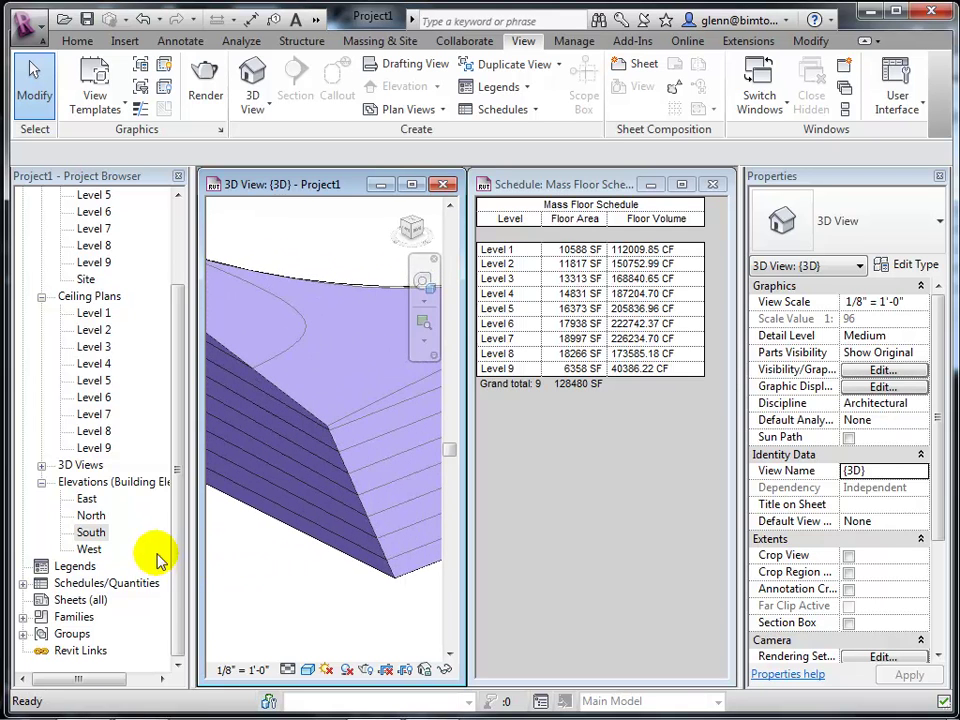
pyautogui.click(372, 409)
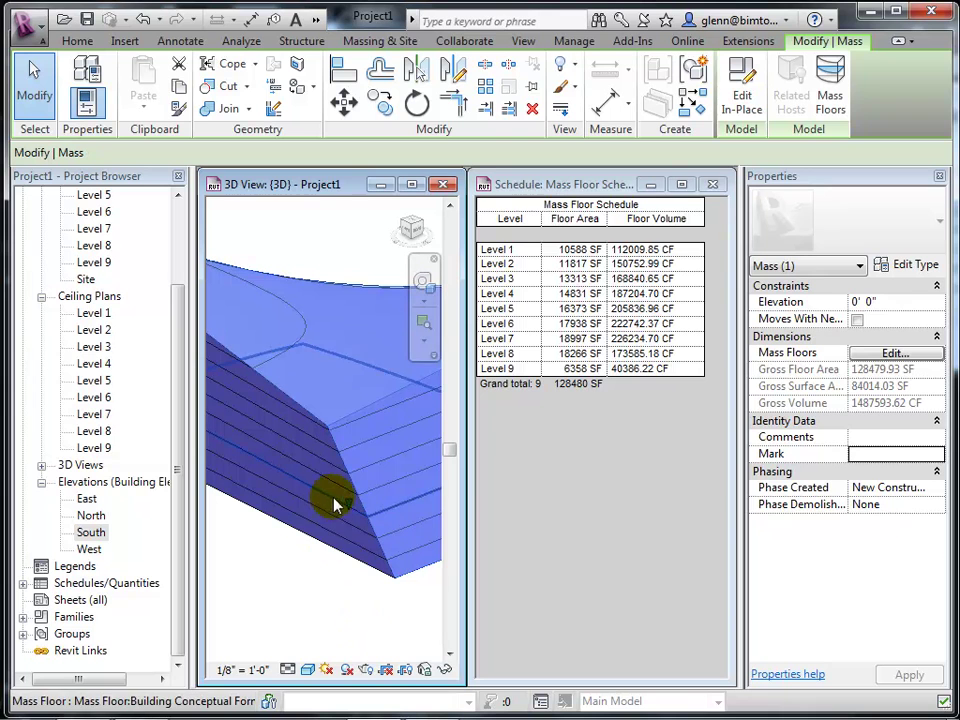
pyautogui.moveTo(343, 510); pyautogui.dragTo(343, 575)
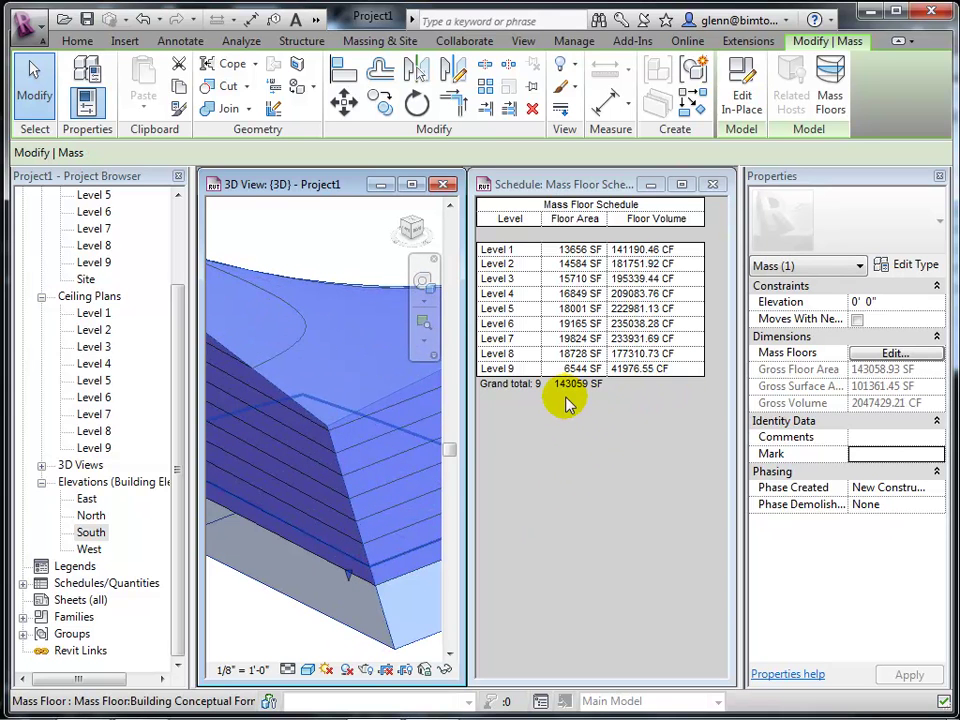
pyautogui.click(450, 655)
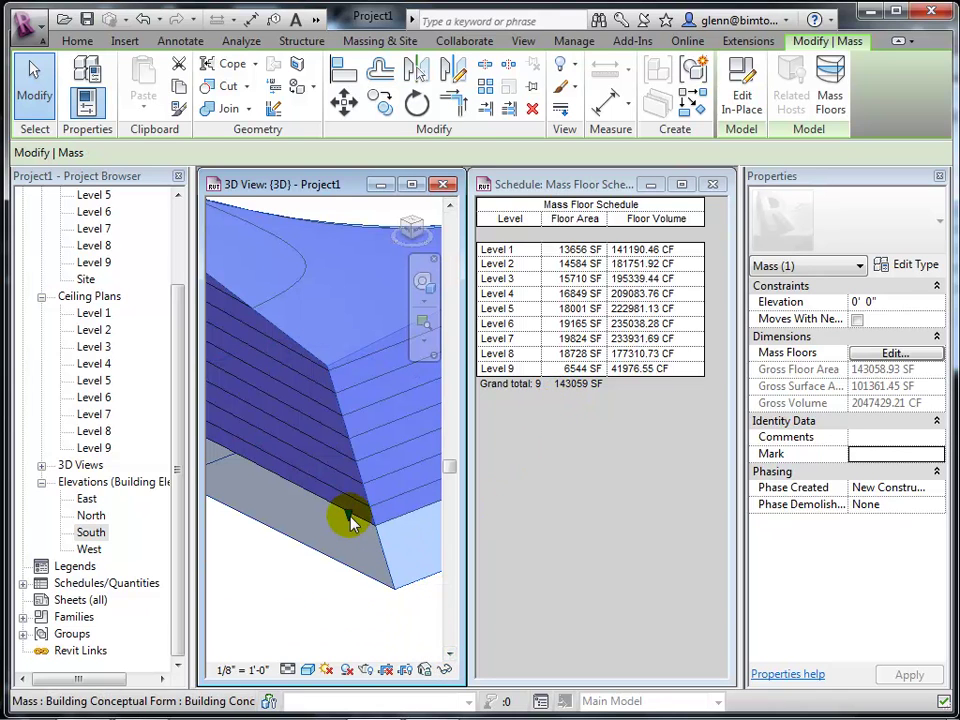
pyautogui.moveTo(350, 507); pyautogui.dragTo(347, 461)
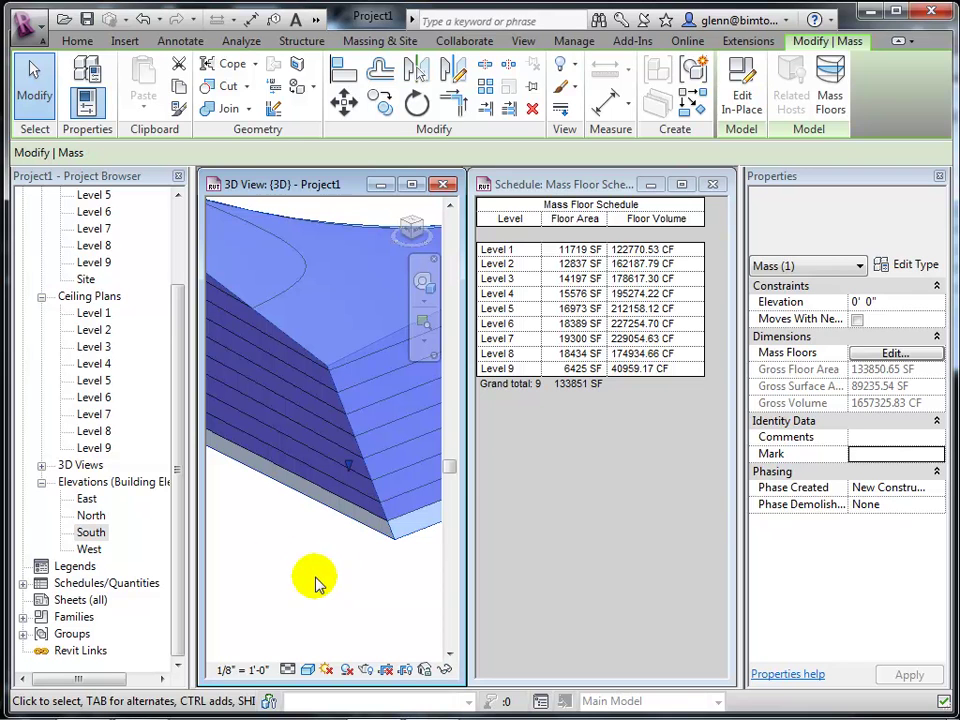
# Add a calculated value named Conceptual Cost with the Currency type to the Mass Floor Schedule's fields.
pyautogui.click(505, 560)
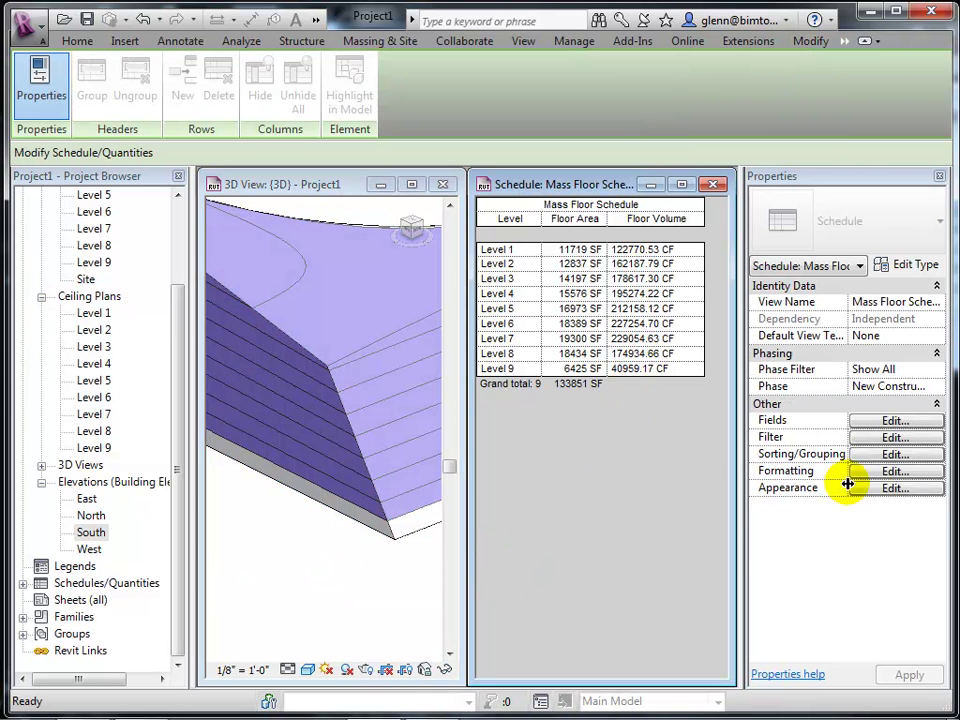
pyautogui.click(880, 428)
pyautogui.moveTo(475, 192); pyautogui.dragTo(296, 58)
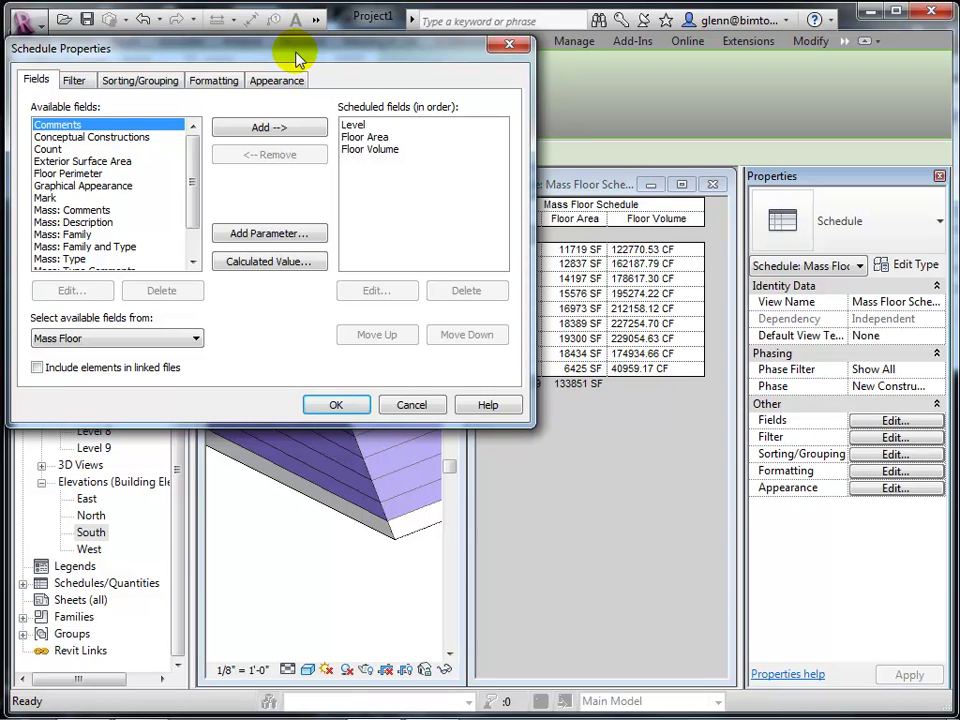
pyautogui.click(258, 261)
pyautogui.moveTo(284, 122); pyautogui.dragTo(750, 45)
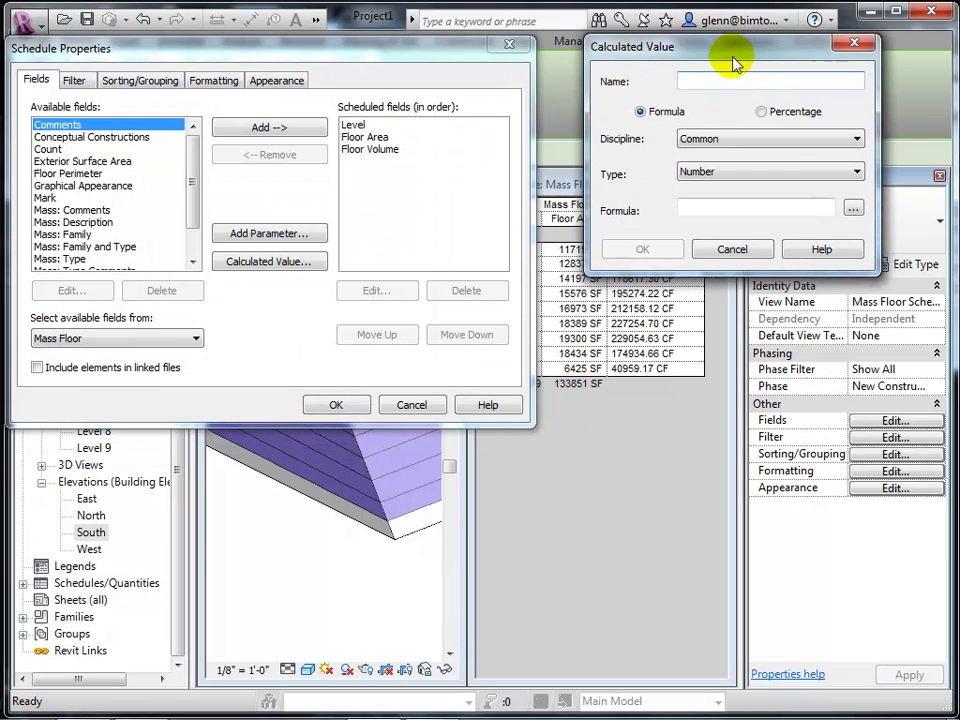
pyautogui.write('Co')
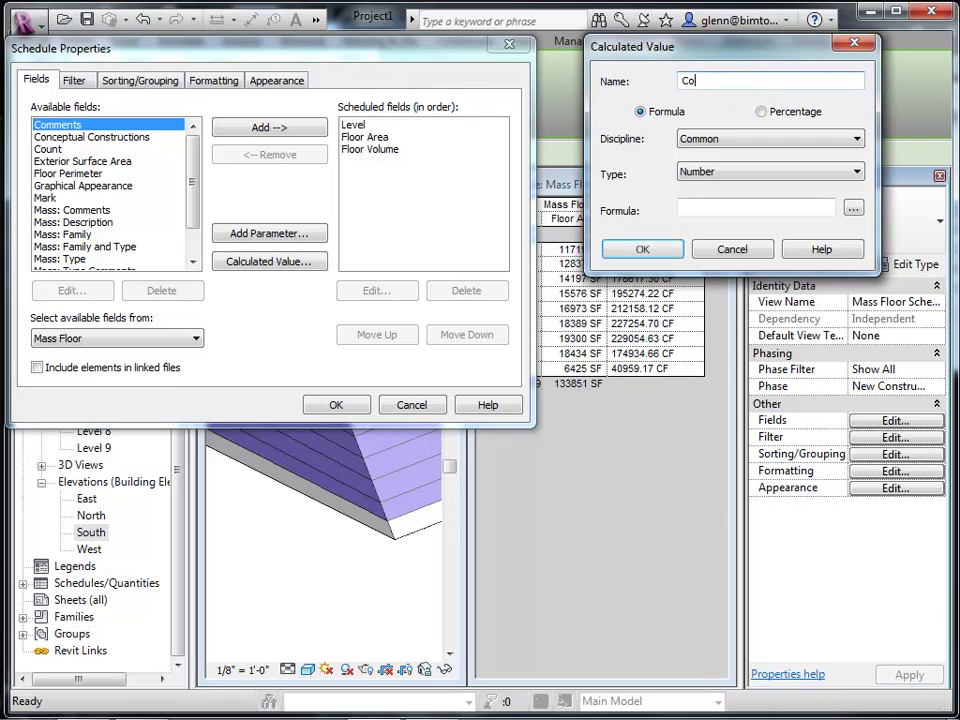
pyautogui.write('nceptual Cost')
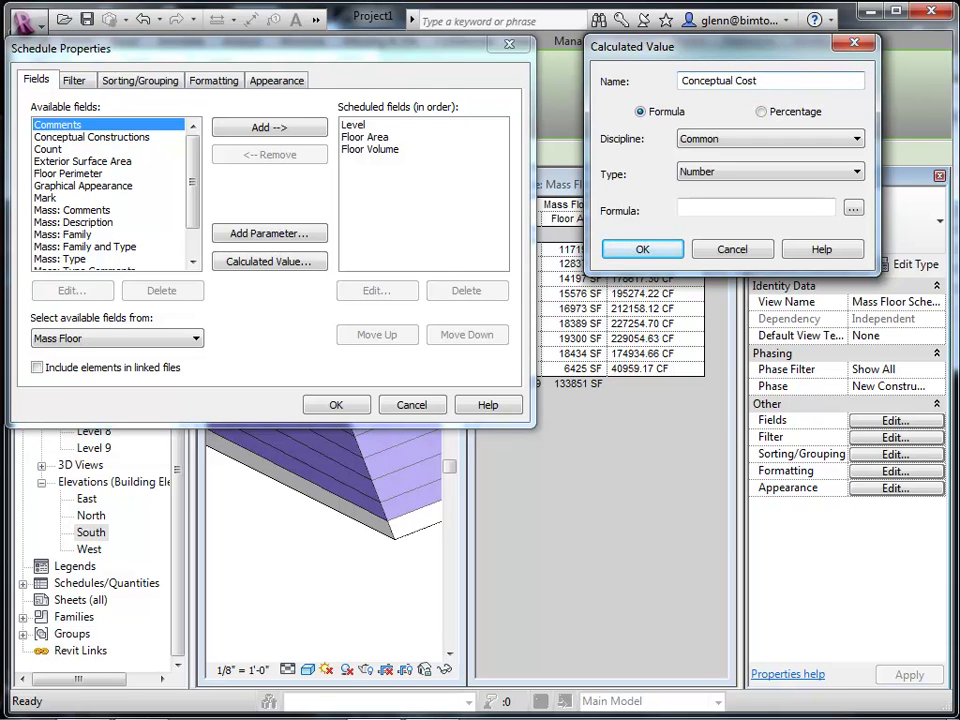
pyautogui.click(714, 174)
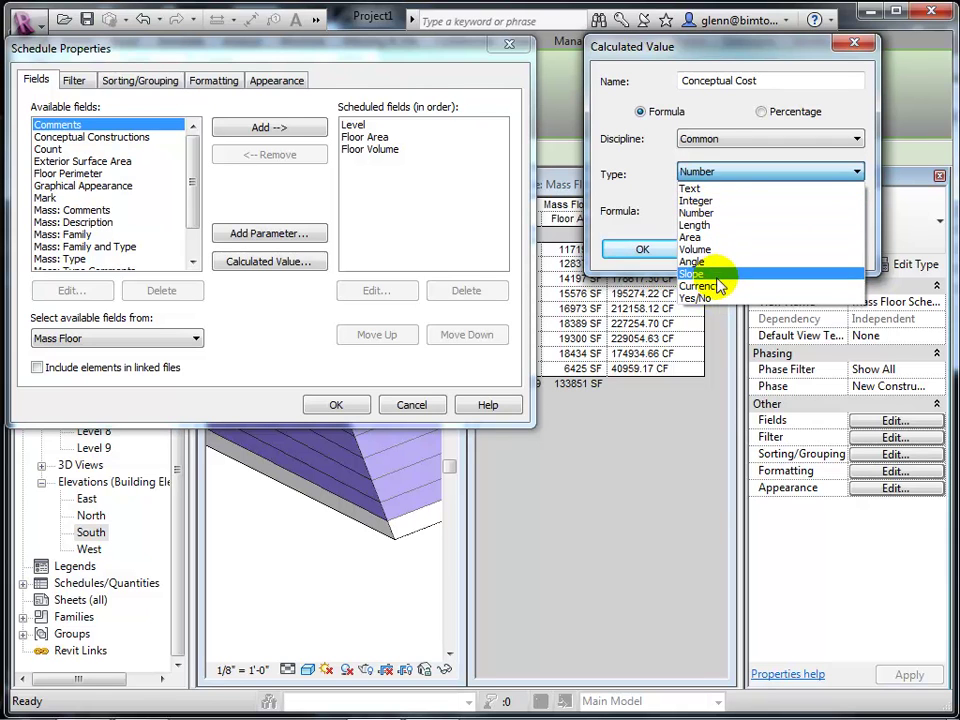
pyautogui.click(716, 286)
# Try the formula "= Floor Area * 150 / 1 SF" for the Conceptual Cost calculated value.
pyautogui.click(690, 207)
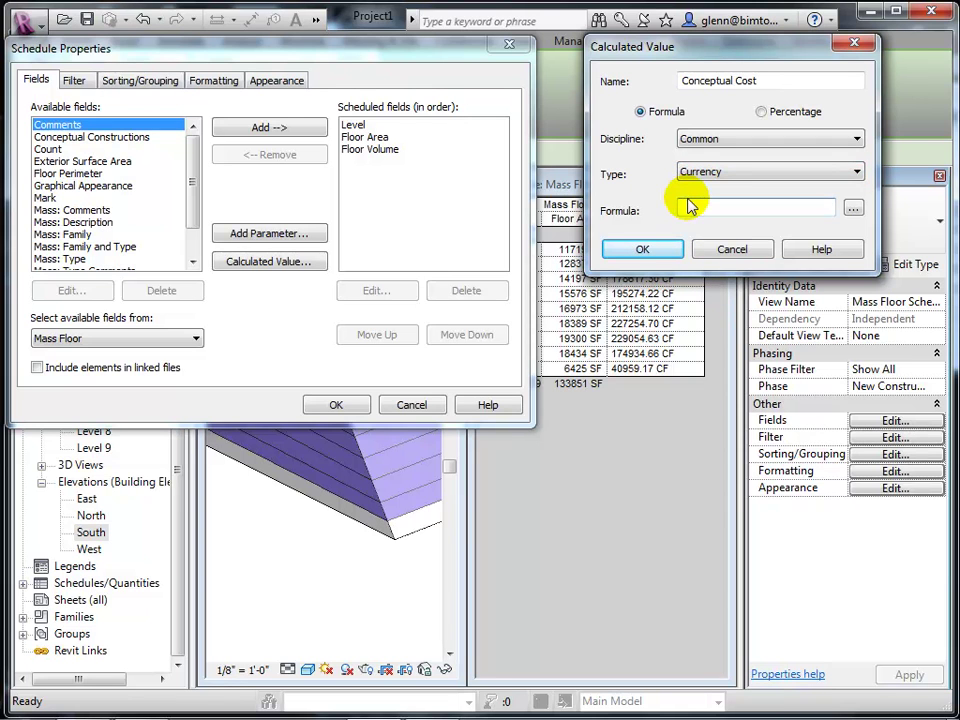
pyautogui.write('=')
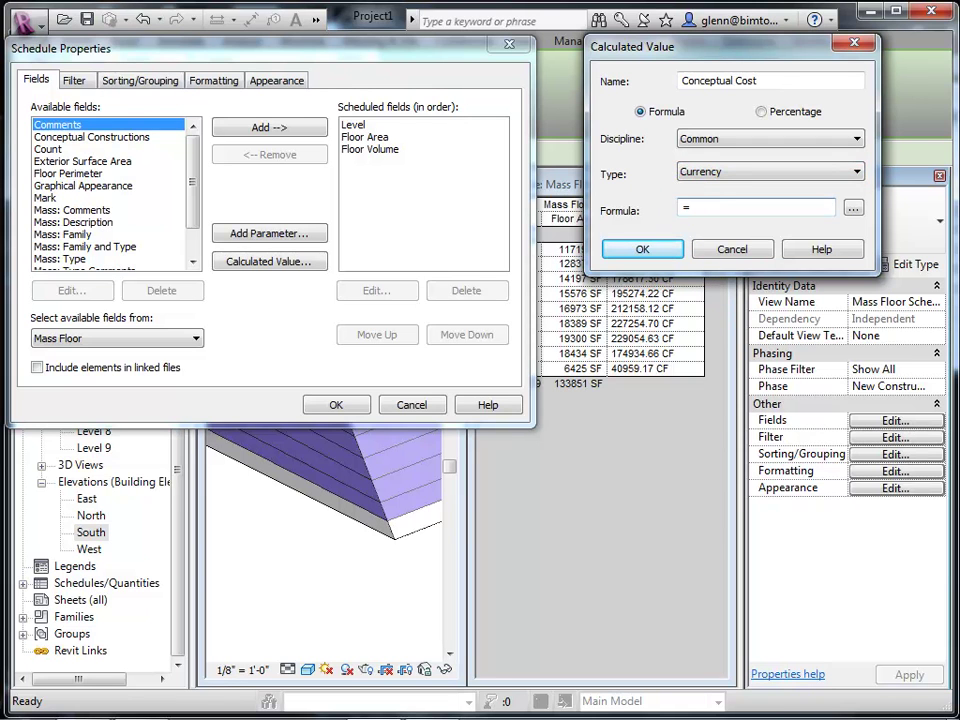
pyautogui.write(' Floor Area * 150 / 1 SF')
pyautogui.click(660, 252)
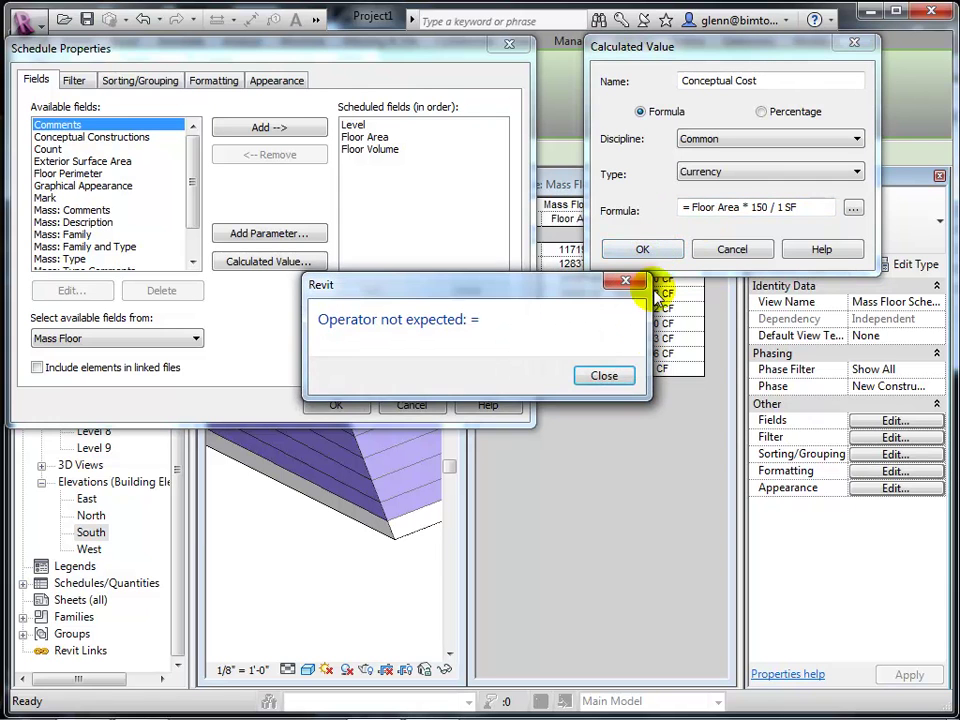
pyautogui.click(606, 377)
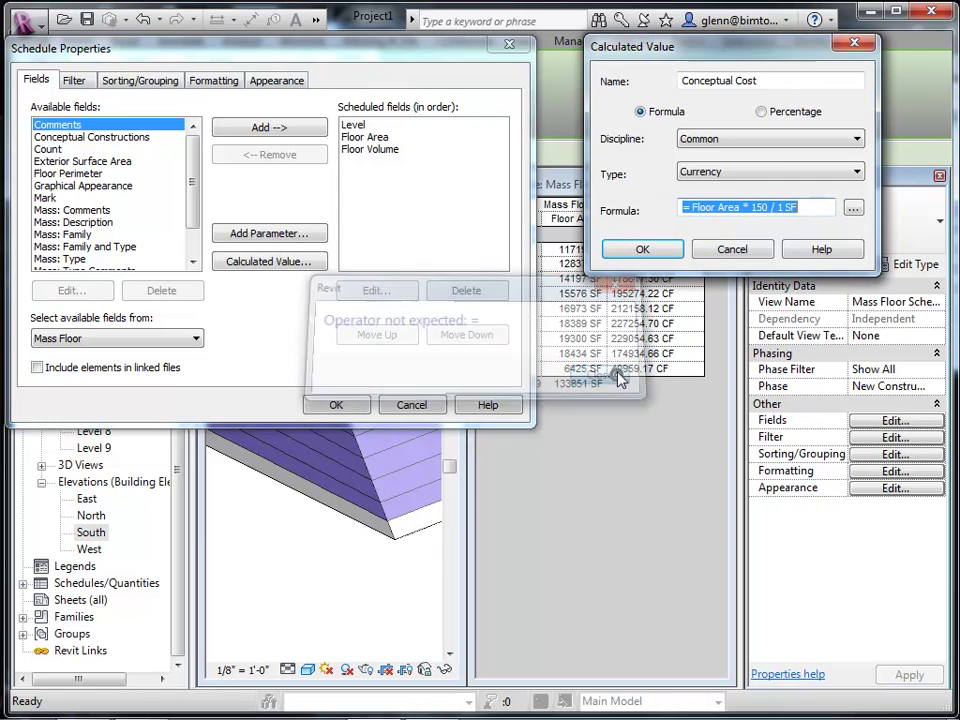
# Remove the leading equals sign so the formula reads "Floor Area * 150 / 1 SF", and accept the calculated value.
pyautogui.click(691, 207)
pyautogui.click(687, 208)
pyautogui.click(692, 208)
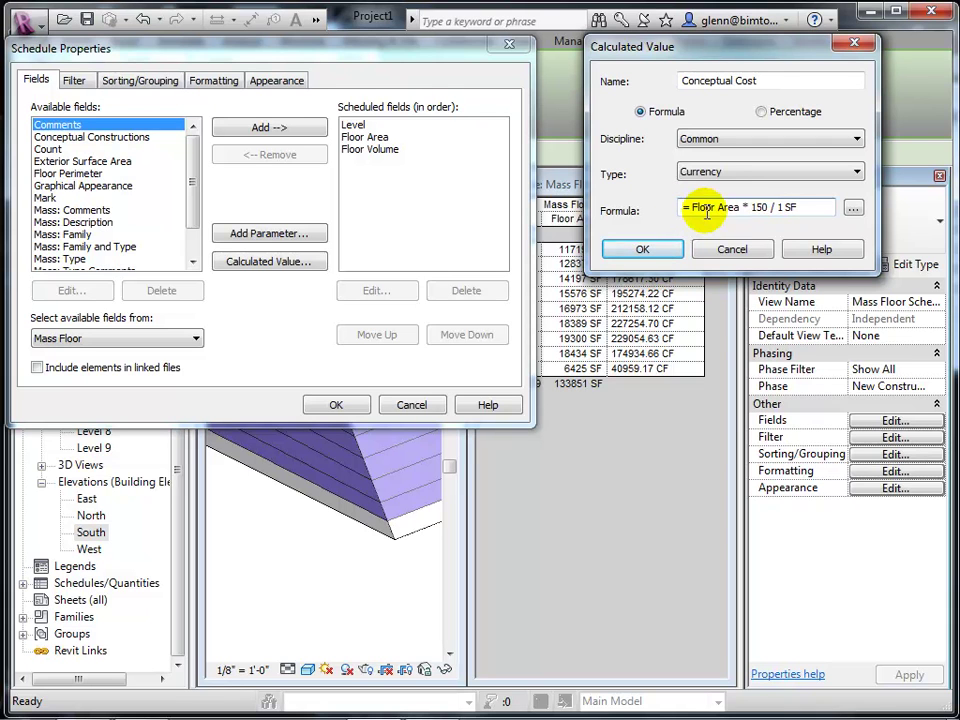
pyautogui.press('BackSpace')
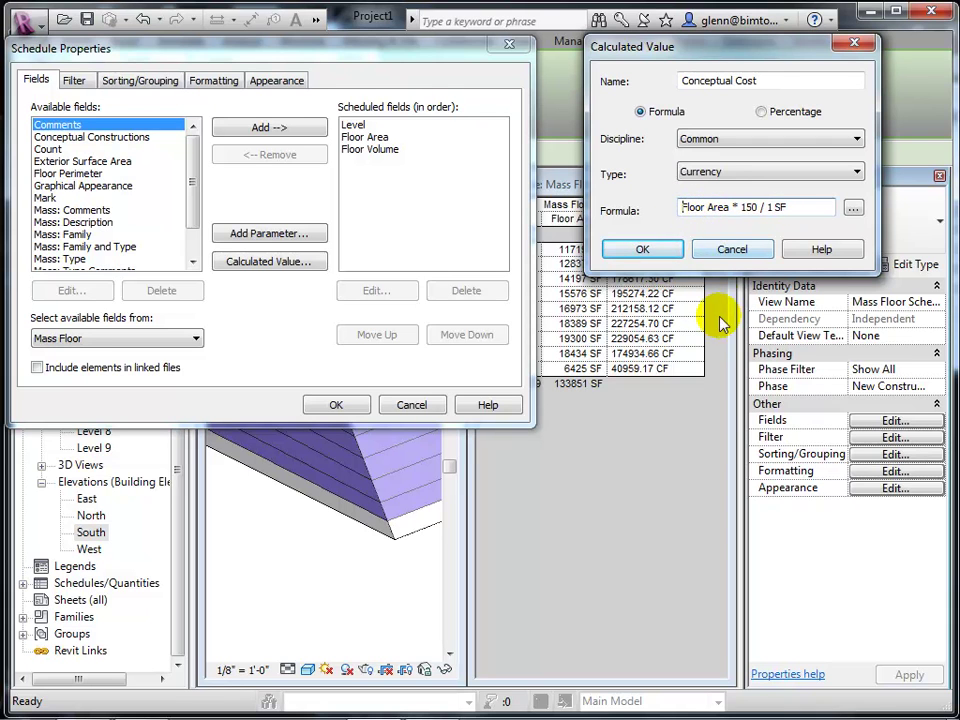
pyautogui.click(638, 251)
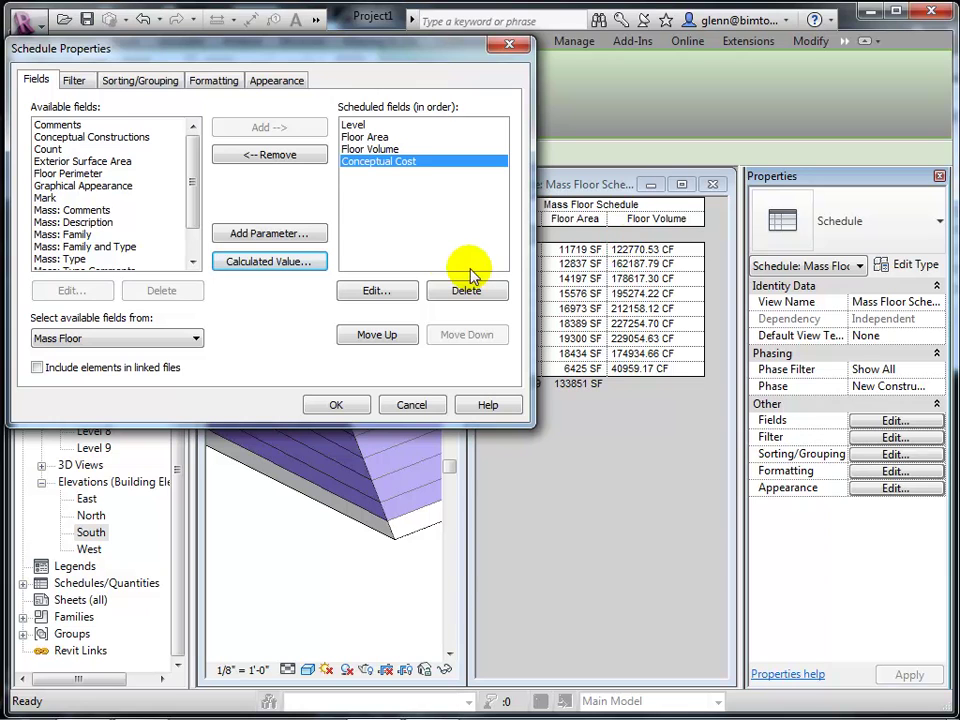
# Format the Conceptual Cost field to calculate totals and apply the schedule properties.
pyautogui.click(228, 90)
pyautogui.click(105, 161)
pyautogui.click(235, 318)
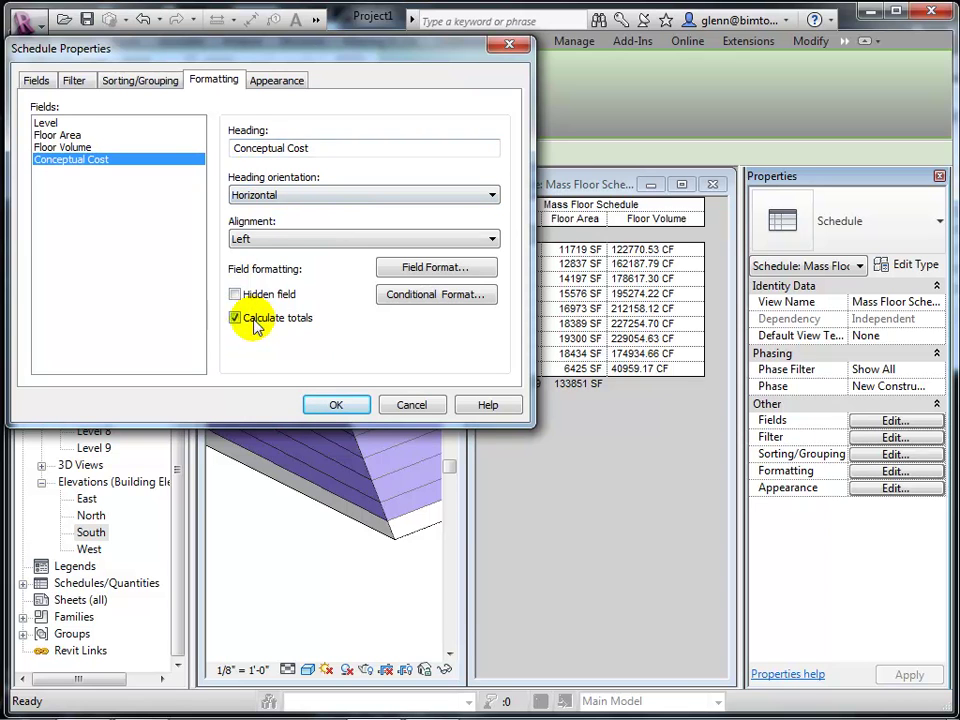
pyautogui.click(384, 272)
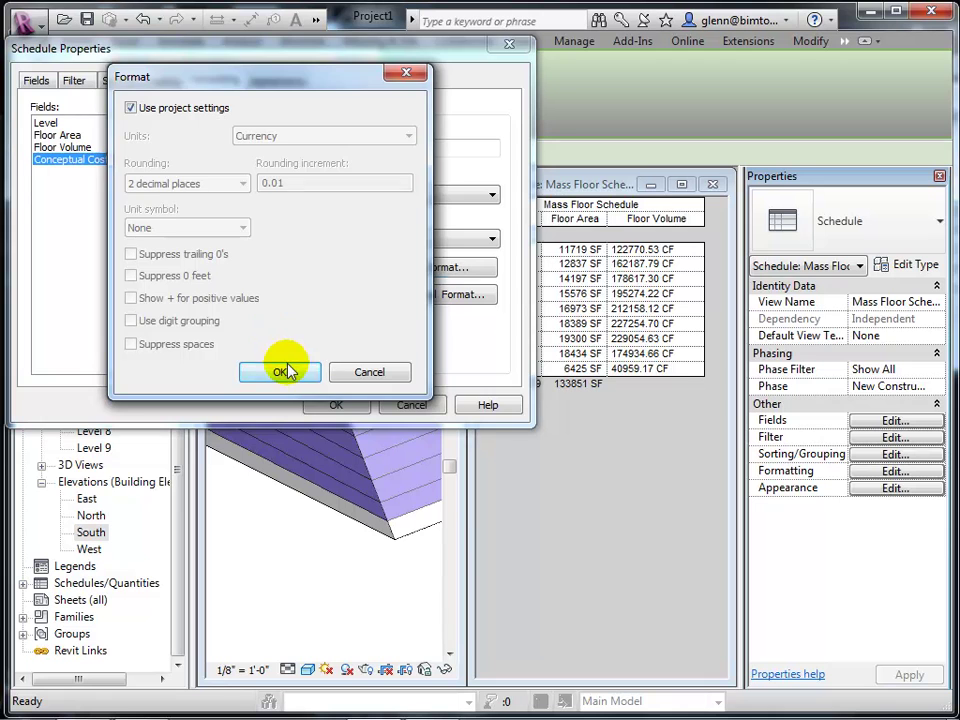
pyautogui.click(285, 372)
pyautogui.click(333, 403)
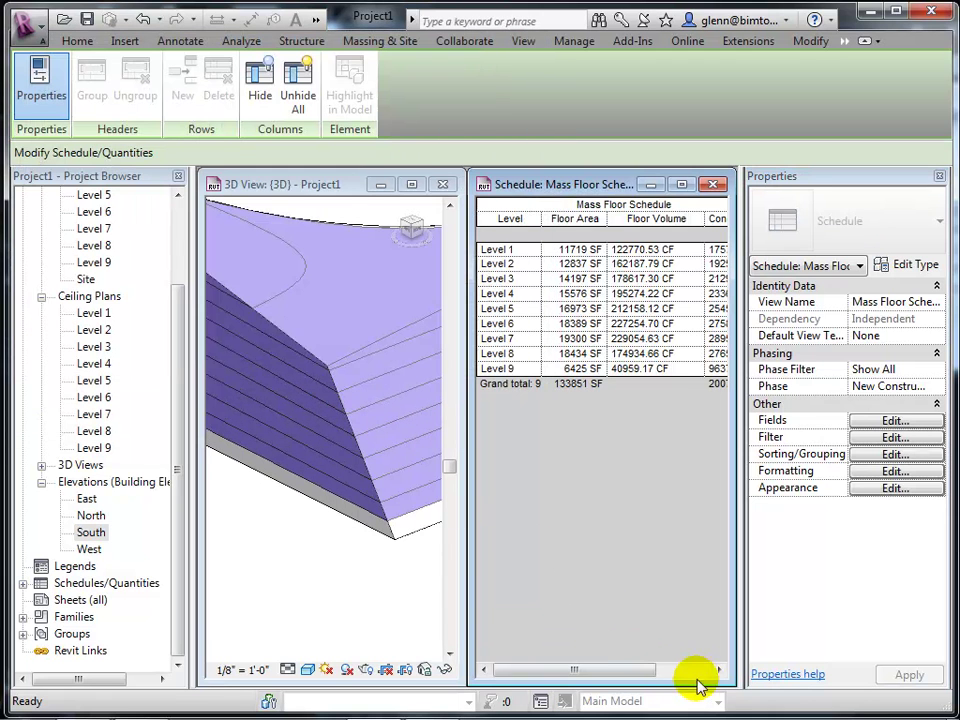
# Override the project settings for the Conceptual Cost field format with 0 decimal places and digit grouping, and apply the schedule properties.
pyautogui.moveTo(647, 670); pyautogui.dragTo(673, 660)
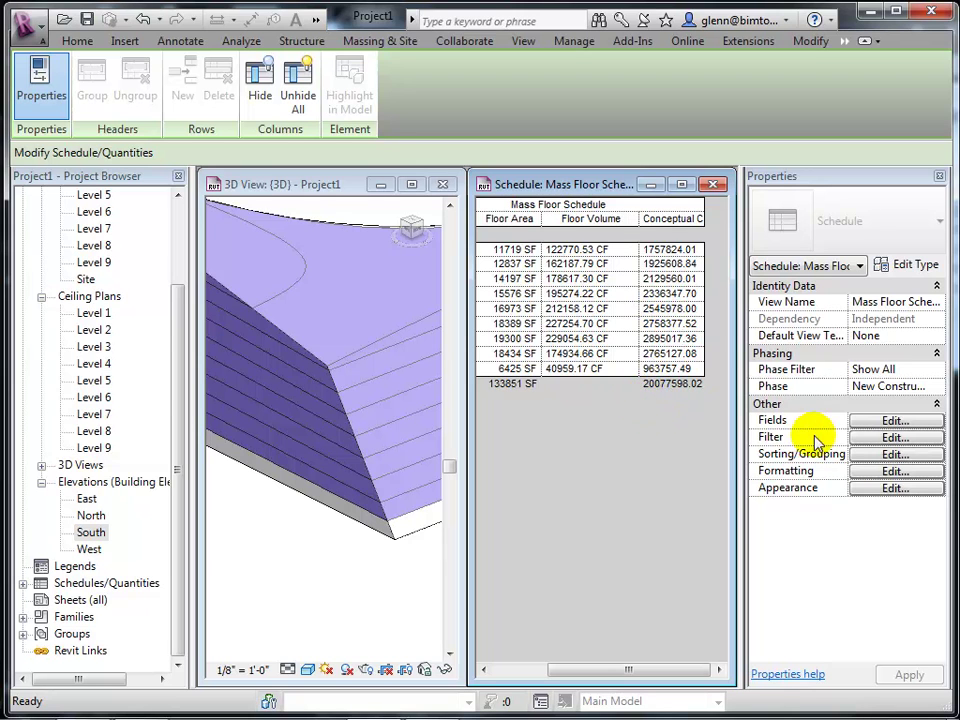
pyautogui.click(862, 472)
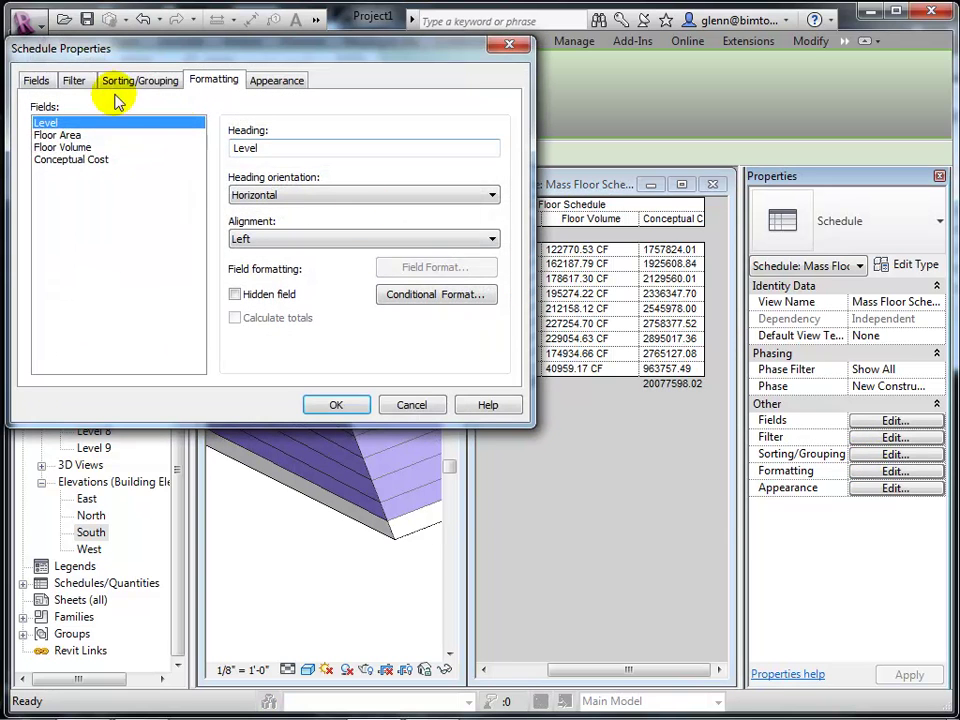
pyautogui.click(77, 159)
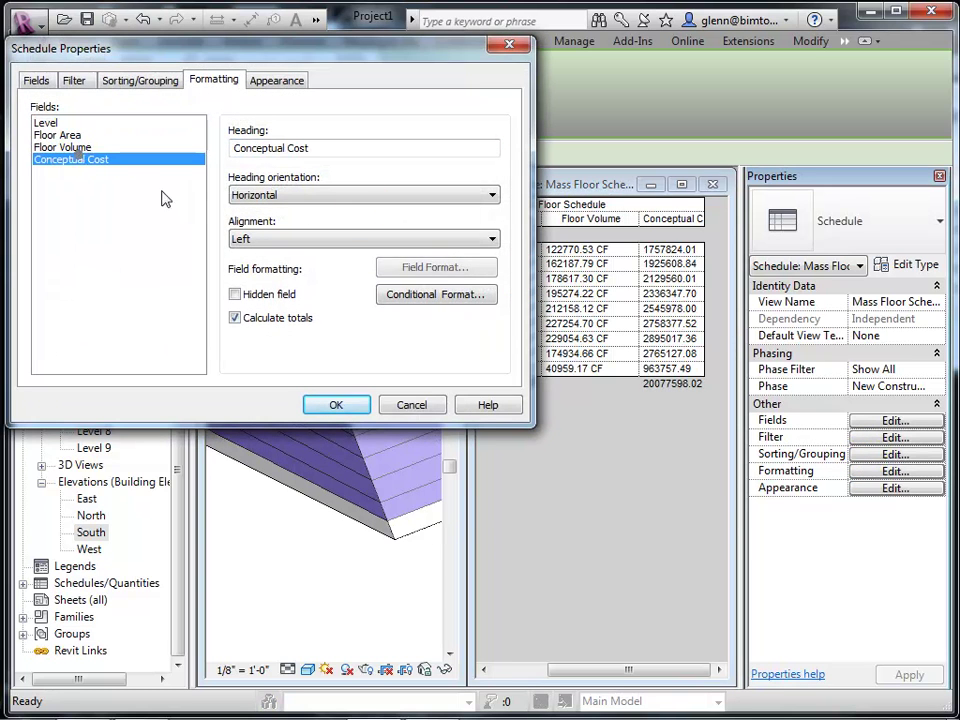
pyautogui.click(410, 268)
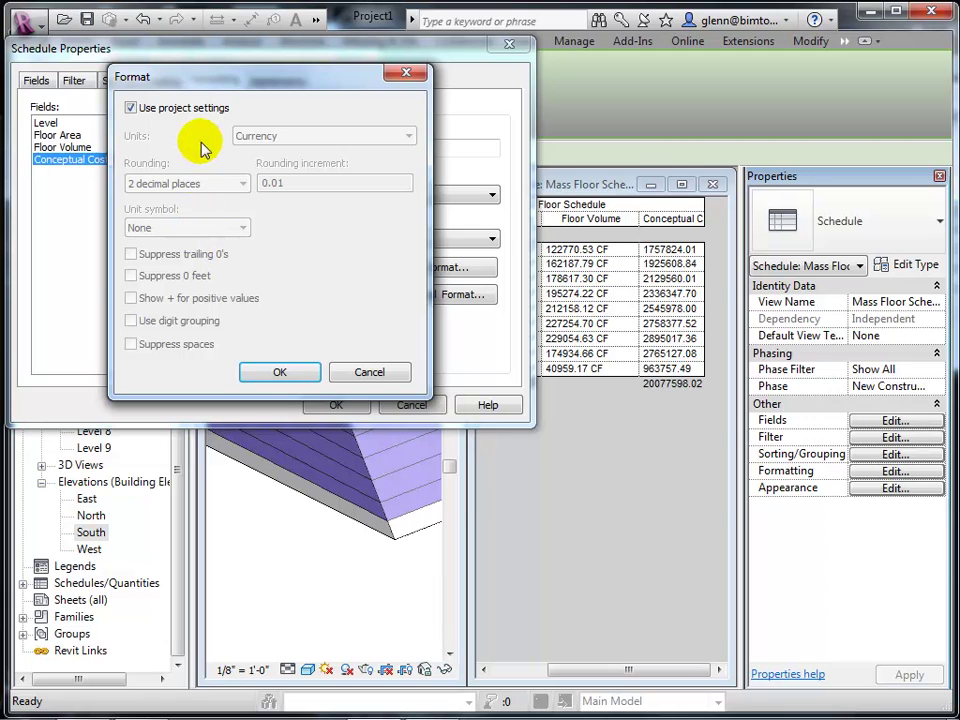
pyautogui.click(162, 109)
pyautogui.click(180, 229)
pyautogui.click(180, 224)
pyautogui.click(203, 324)
pyautogui.click(187, 184)
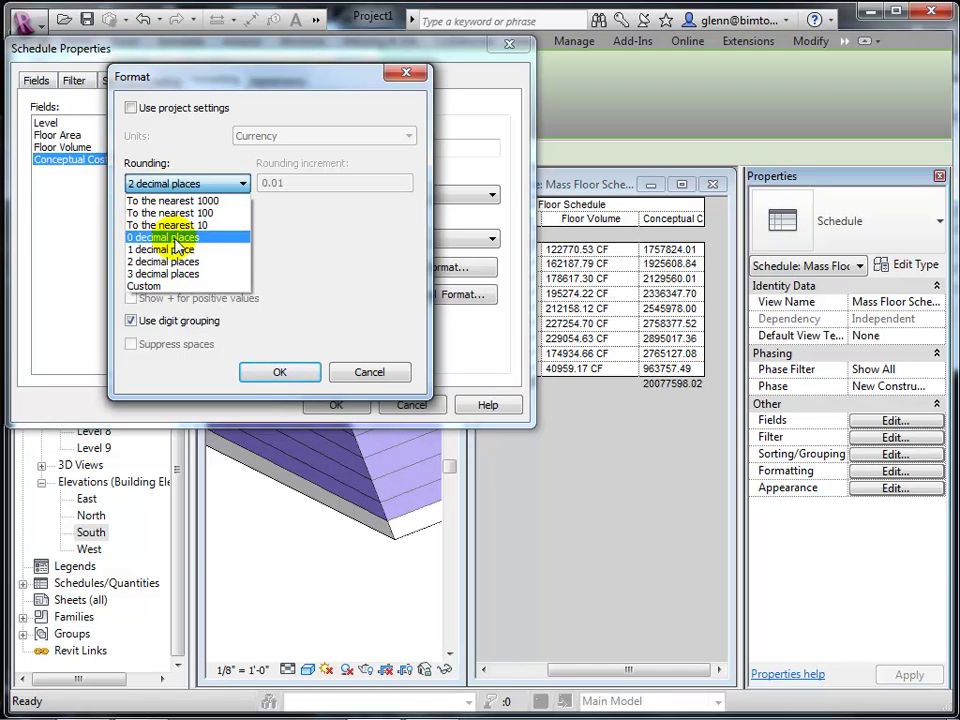
pyautogui.click(174, 238)
pyautogui.click(279, 372)
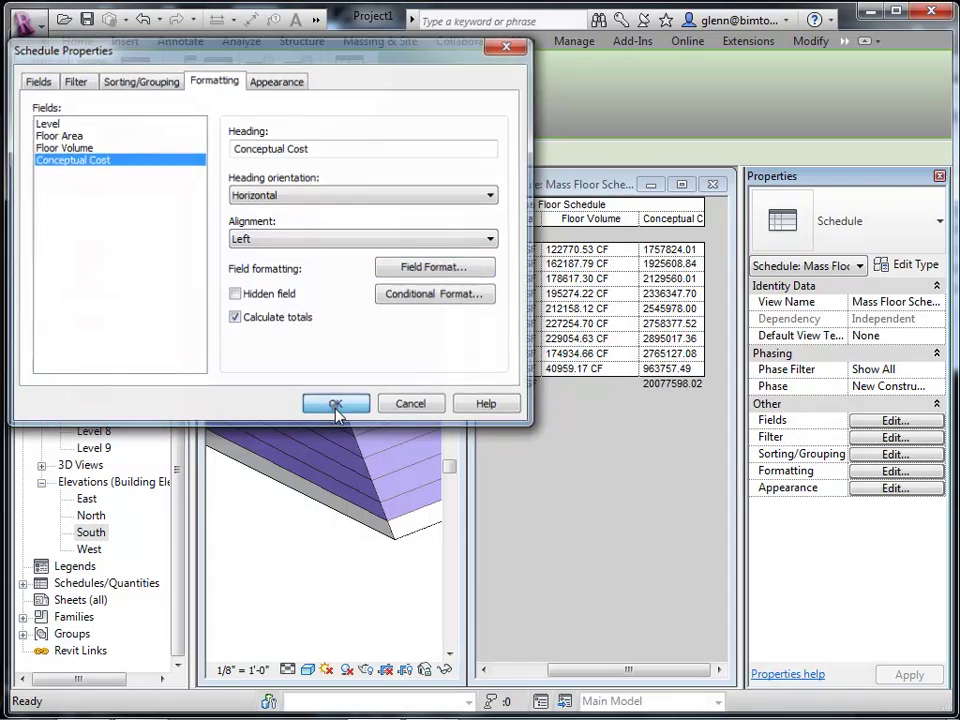
pyautogui.click(336, 405)
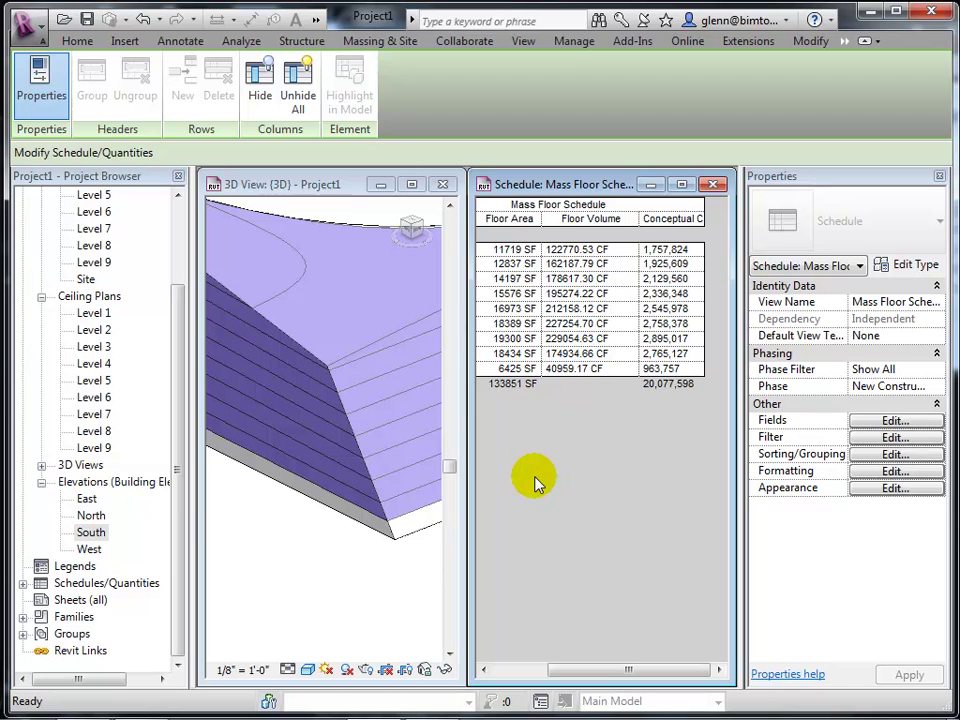
# Push the building mass's side face inward with its shape handle in the 3D view and pull it back outward.
pyautogui.click(398, 383)
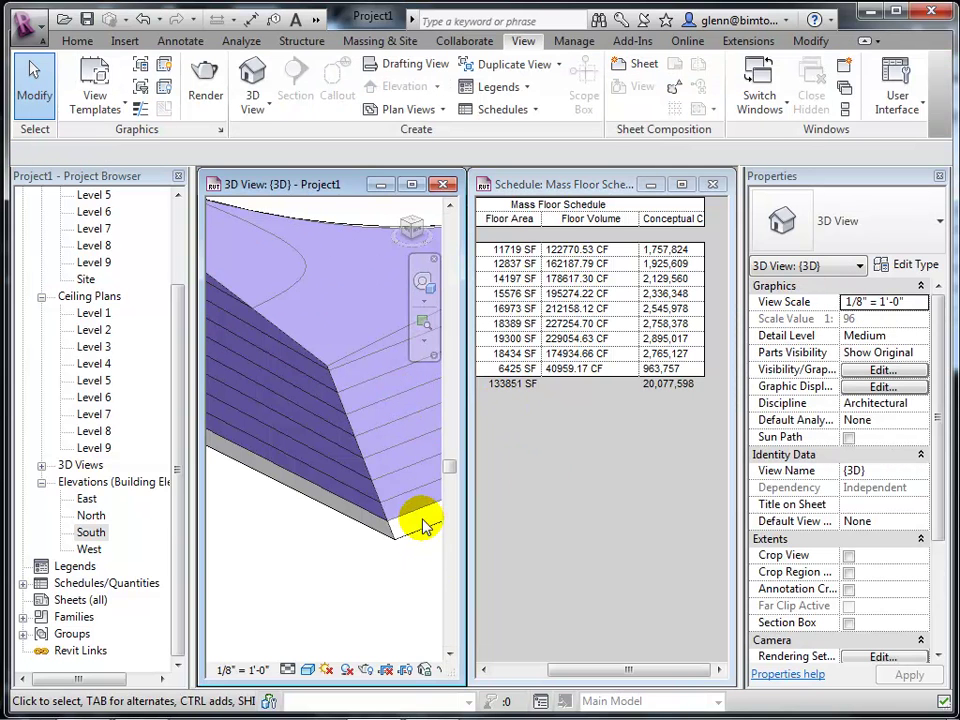
pyautogui.click(422, 533)
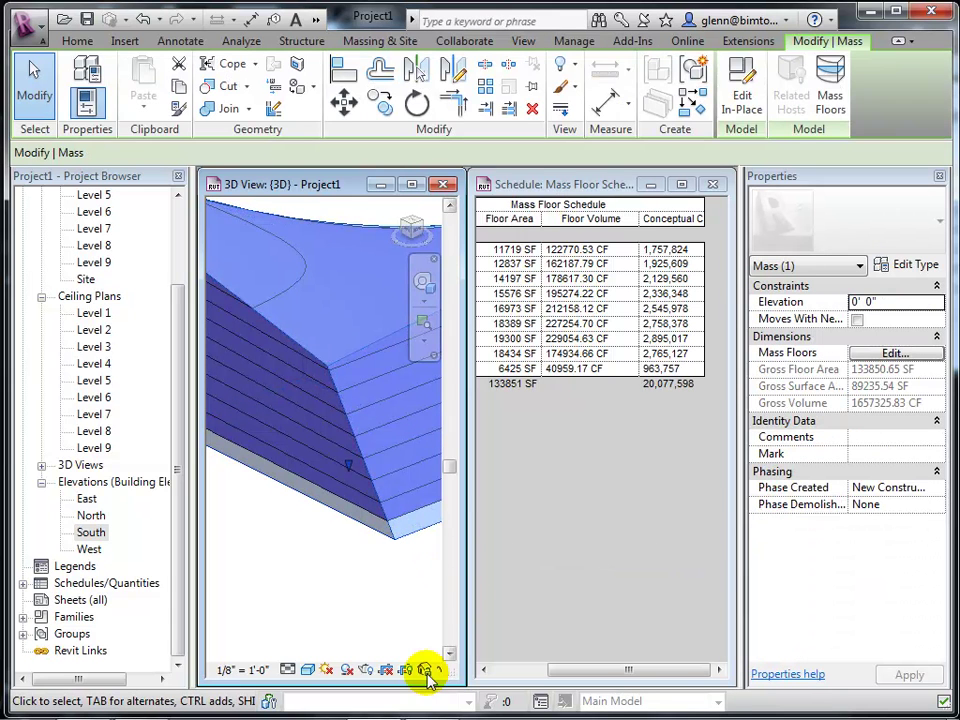
pyautogui.moveTo(407, 579); pyautogui.dragTo(303, 597, button='middle')
pyautogui.moveTo(396, 439); pyautogui.dragTo(332, 407)
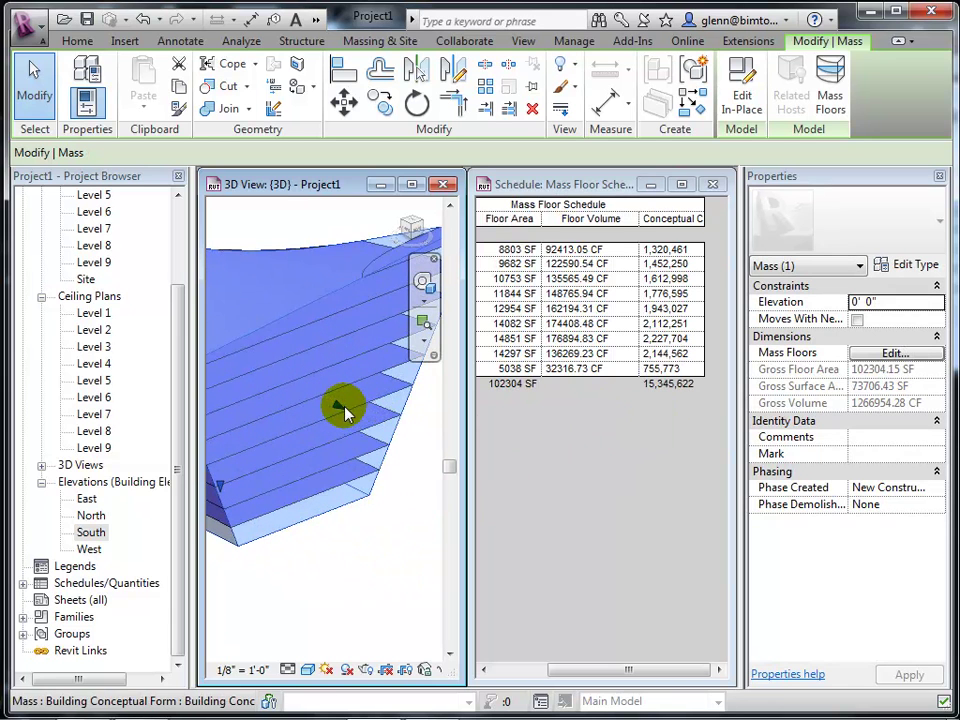
pyautogui.moveTo(339, 411); pyautogui.dragTo(386, 429)
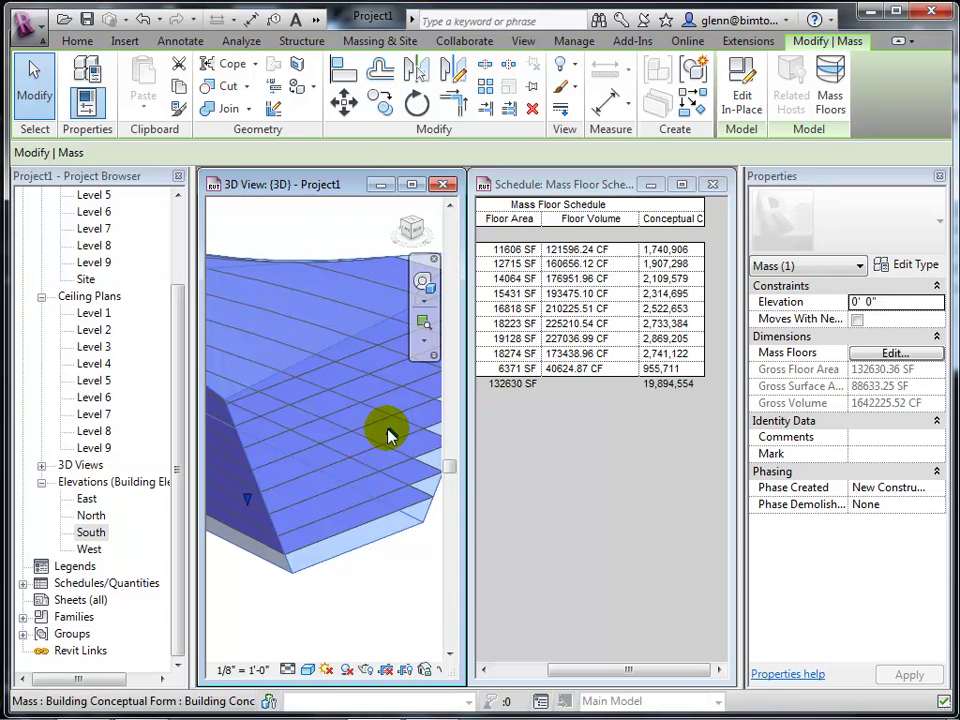
pyautogui.click(402, 405)
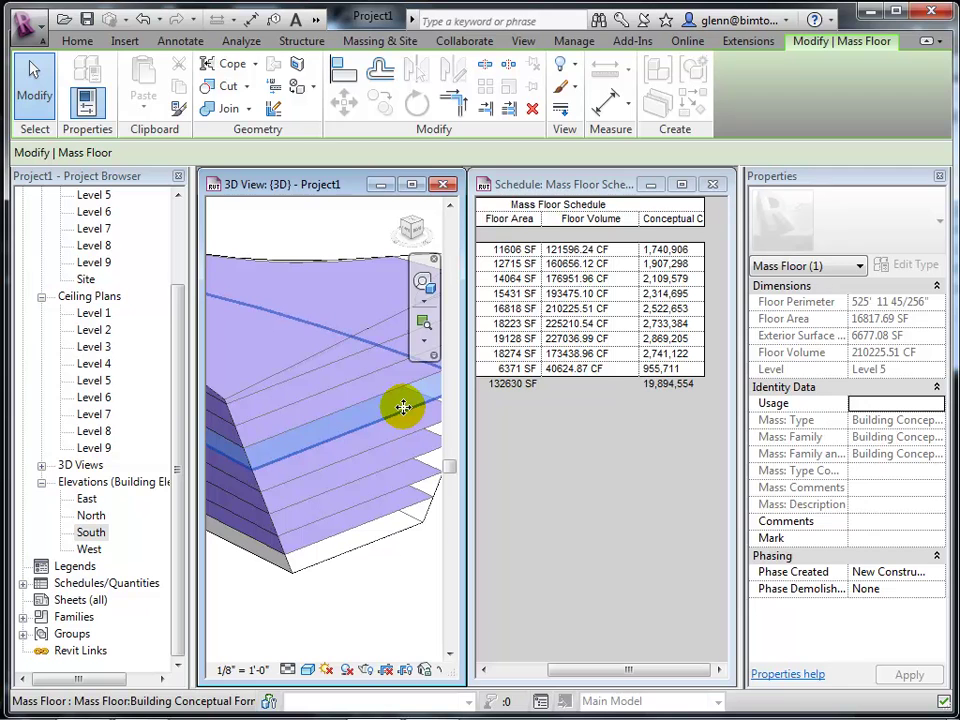
# Add a Floor Use project parameter of type Integer to the mass floor schedule and apply the schedule properties.
pyautogui.click(562, 490)
pyautogui.click(558, 482)
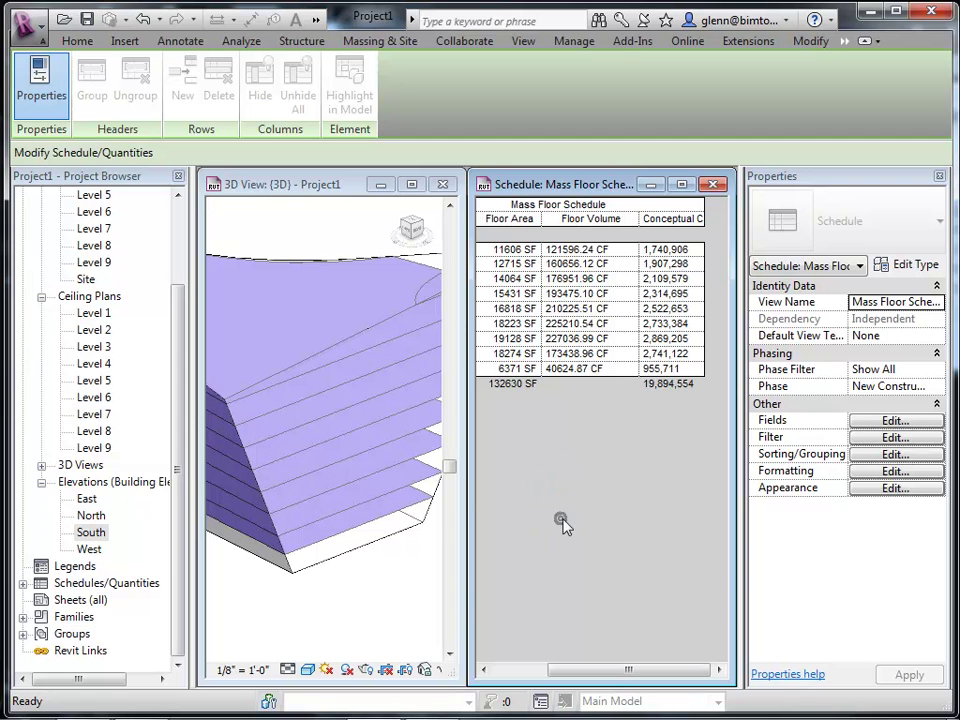
pyautogui.click(896, 420)
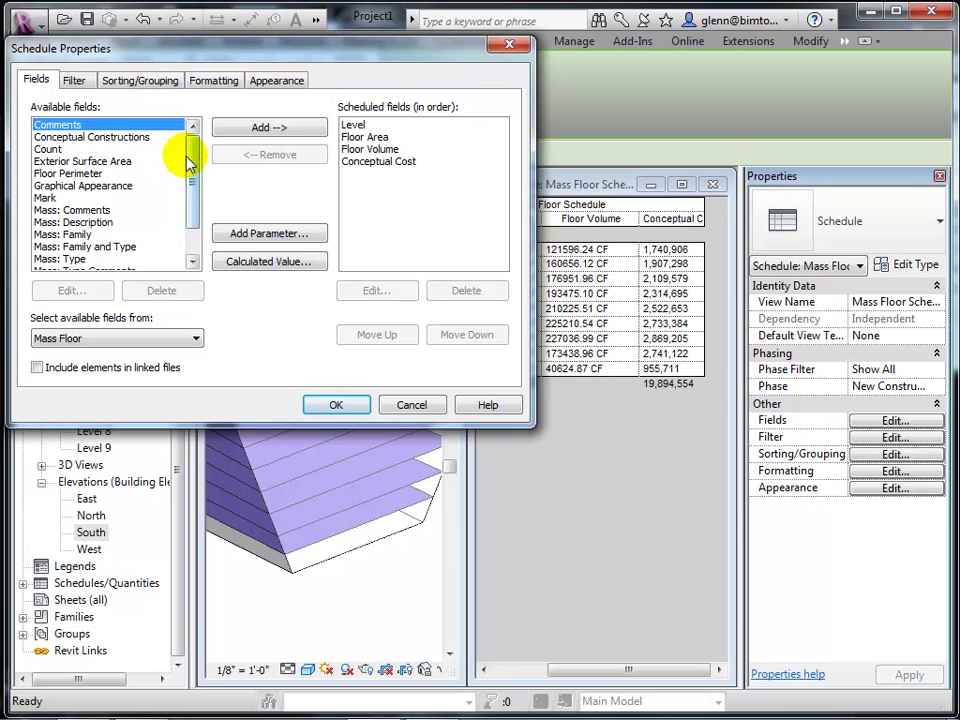
pyautogui.scroll(-1, 188, 200)
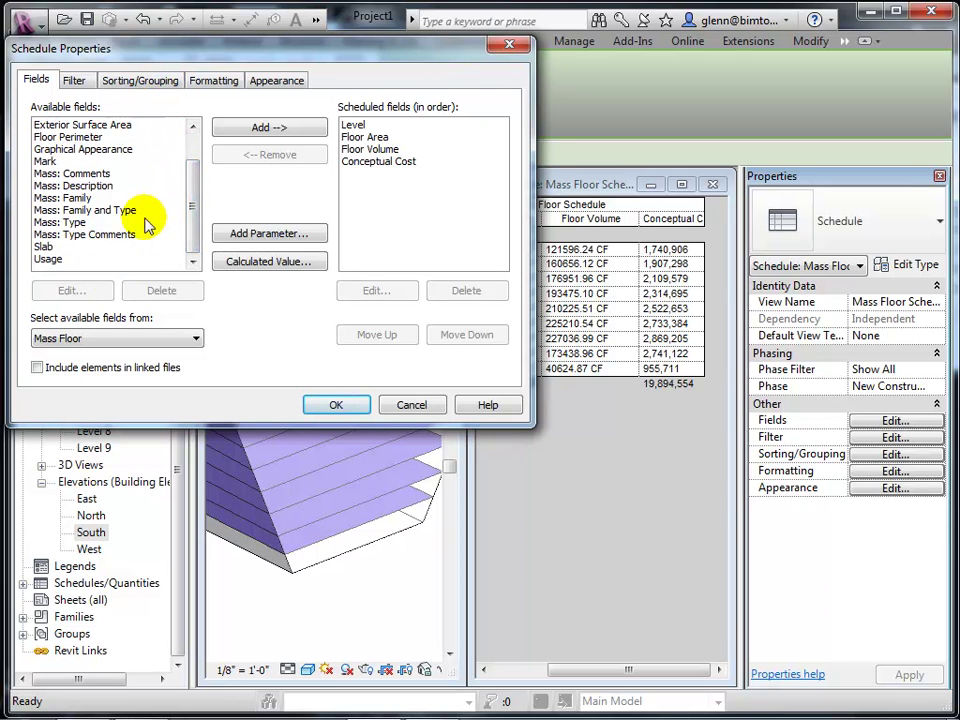
pyautogui.click(262, 234)
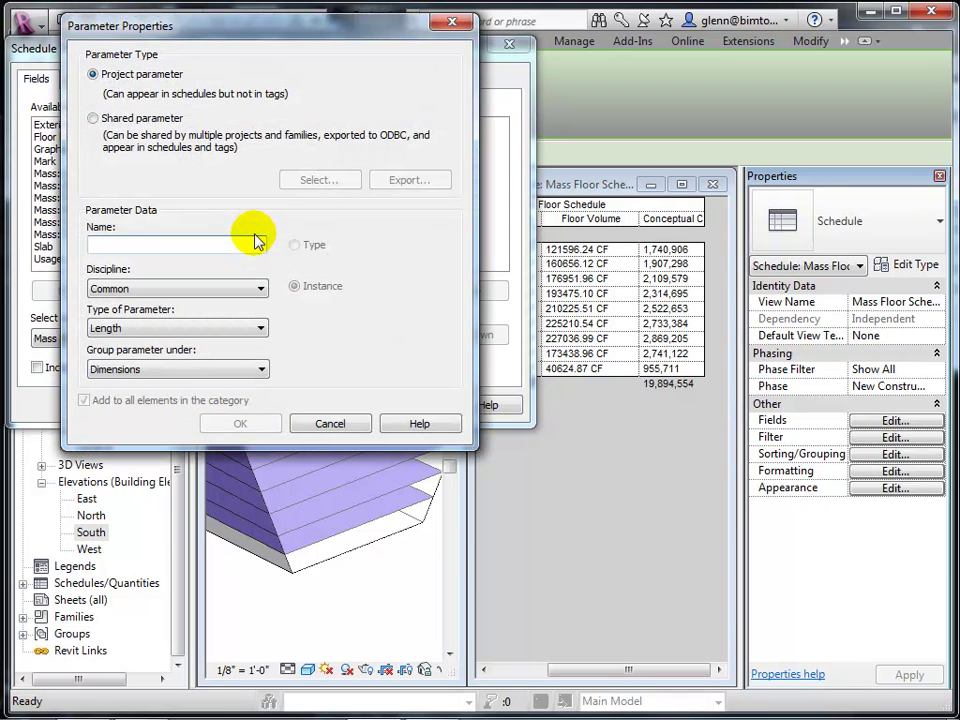
pyautogui.write('Floo')
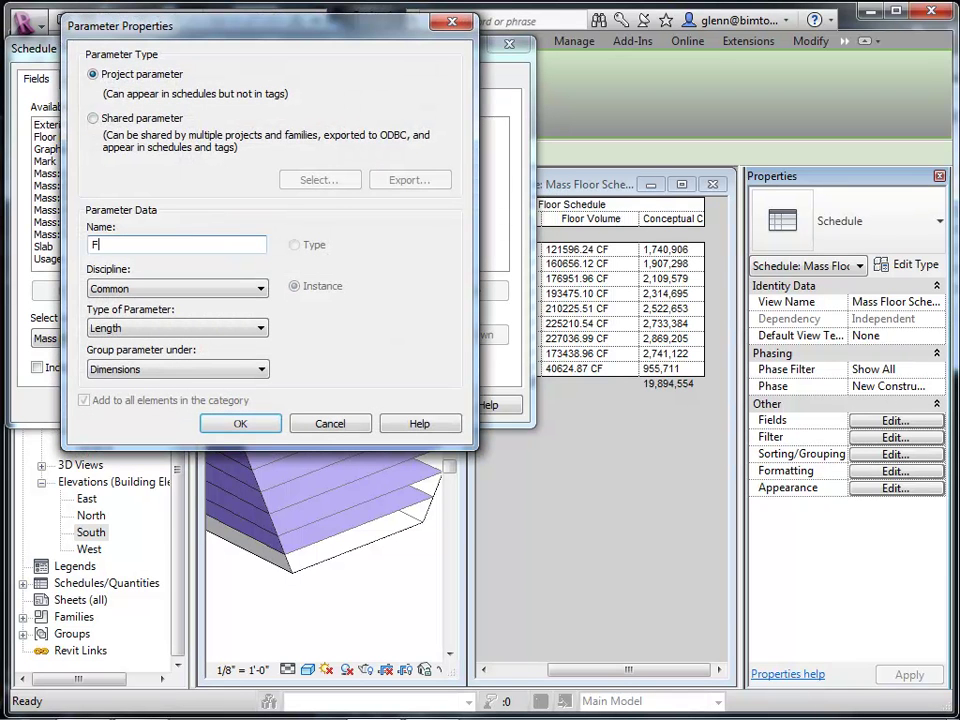
pyautogui.write('r Use')
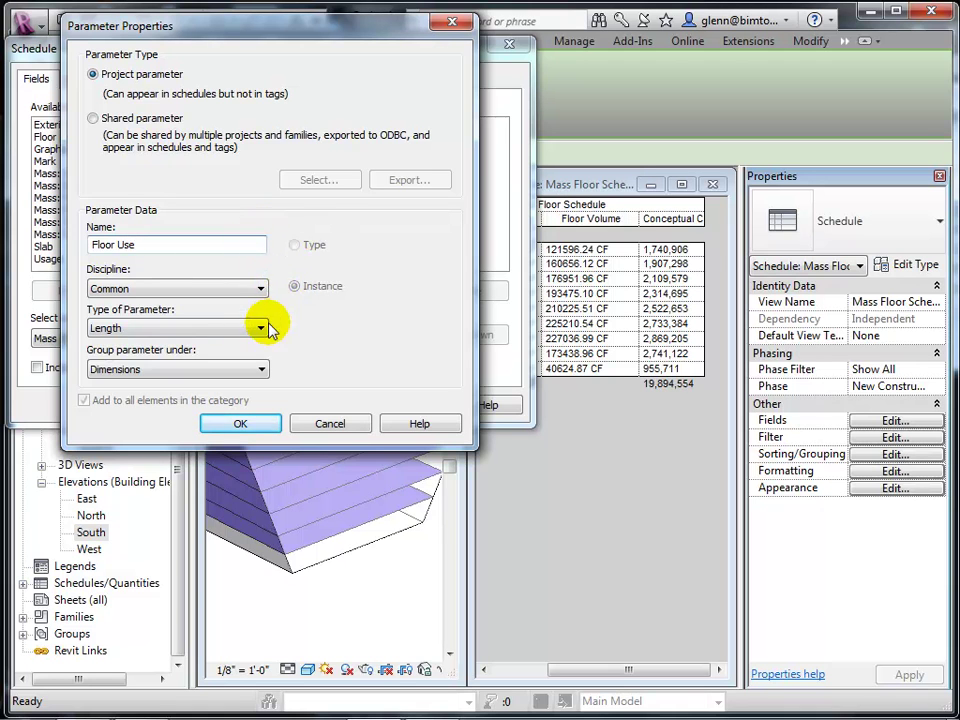
pyautogui.click(208, 333)
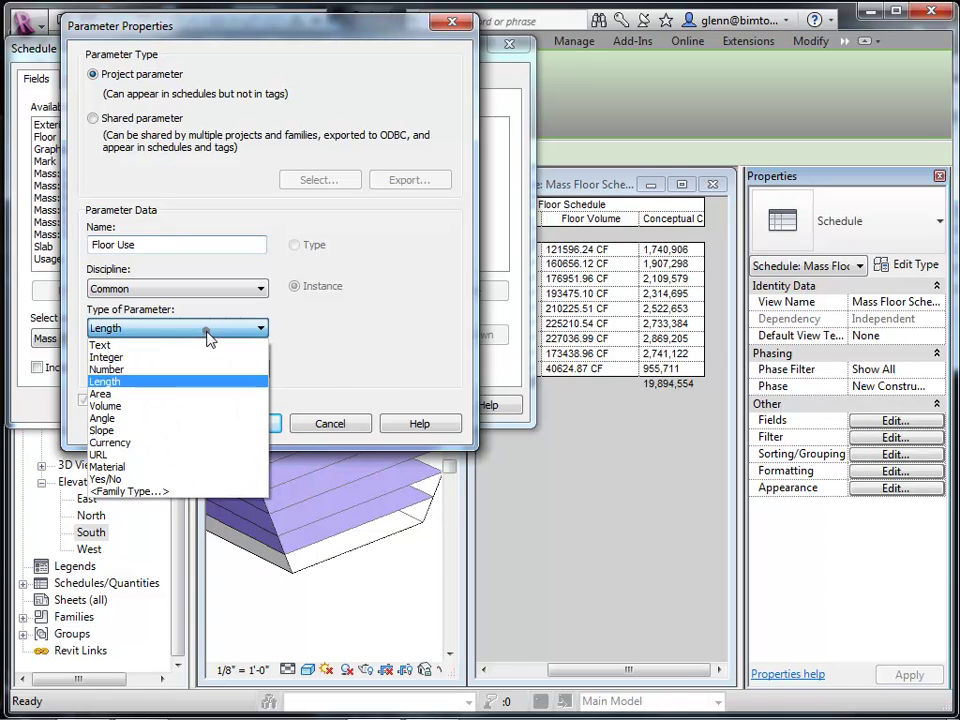
pyautogui.click(176, 358)
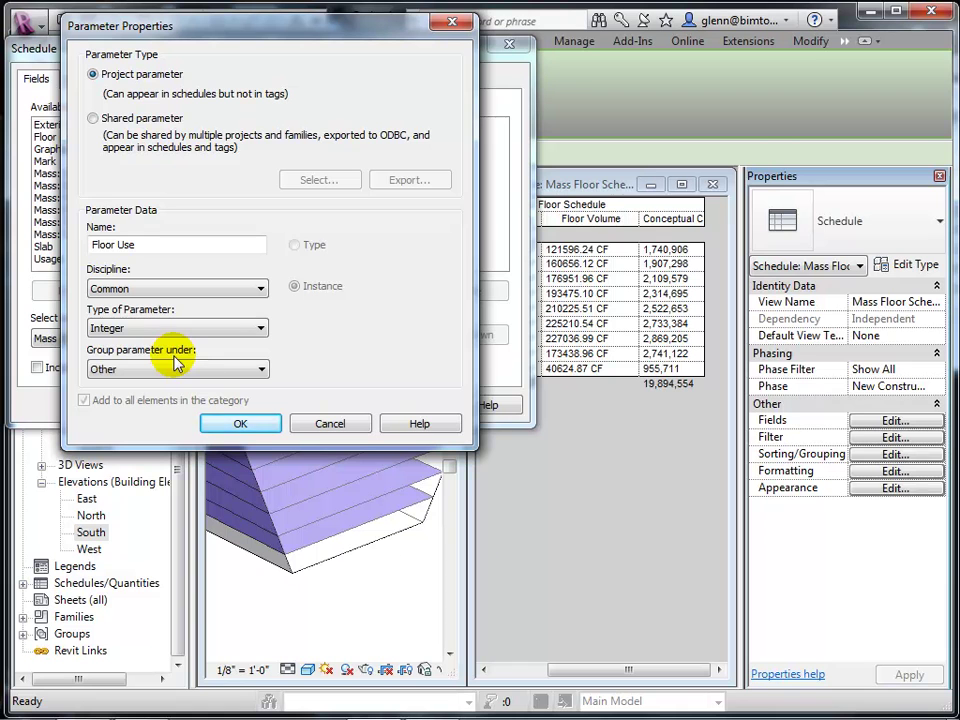
pyautogui.click(256, 425)
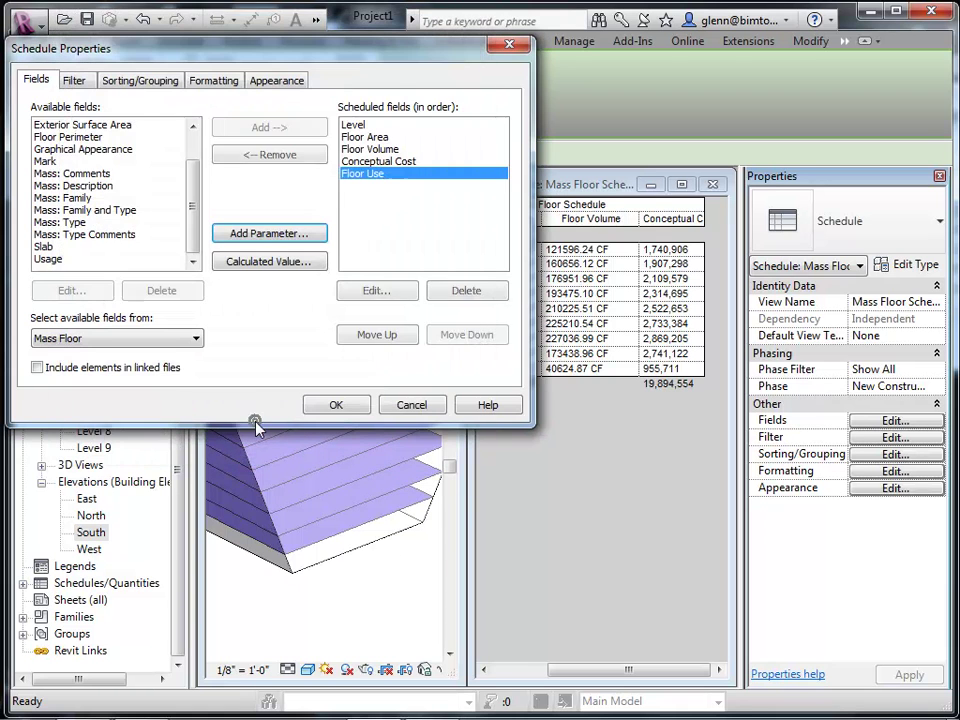
pyautogui.click(333, 410)
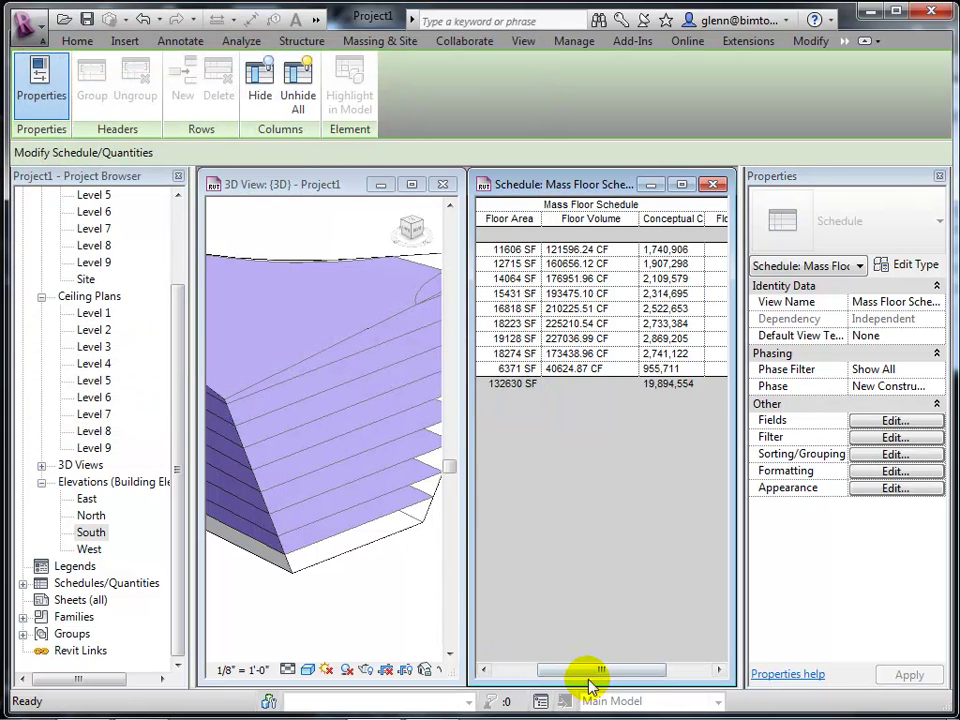
# In the schedule, set Floor Use to 1 for the first two mass floors and to 2 for the third and fourth.
pyautogui.moveTo(598, 679); pyautogui.dragTo(621, 677)
pyautogui.click(665, 251)
pyautogui.click(666, 253)
pyautogui.write('1')
pyautogui.click(667, 259)
pyautogui.write('1')
pyautogui.press('Return')
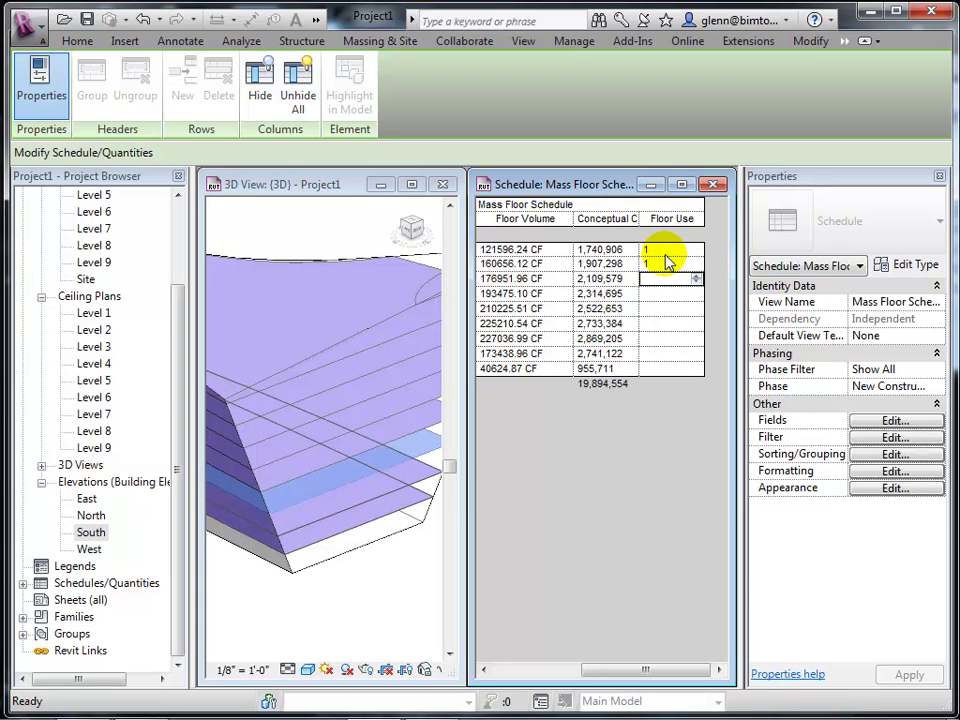
pyautogui.write('2')
pyautogui.press('Return')
pyautogui.write('3')
pyautogui.press('Return')
pyautogui.press('Up')
pyautogui.write('2')
pyautogui.press('Return')
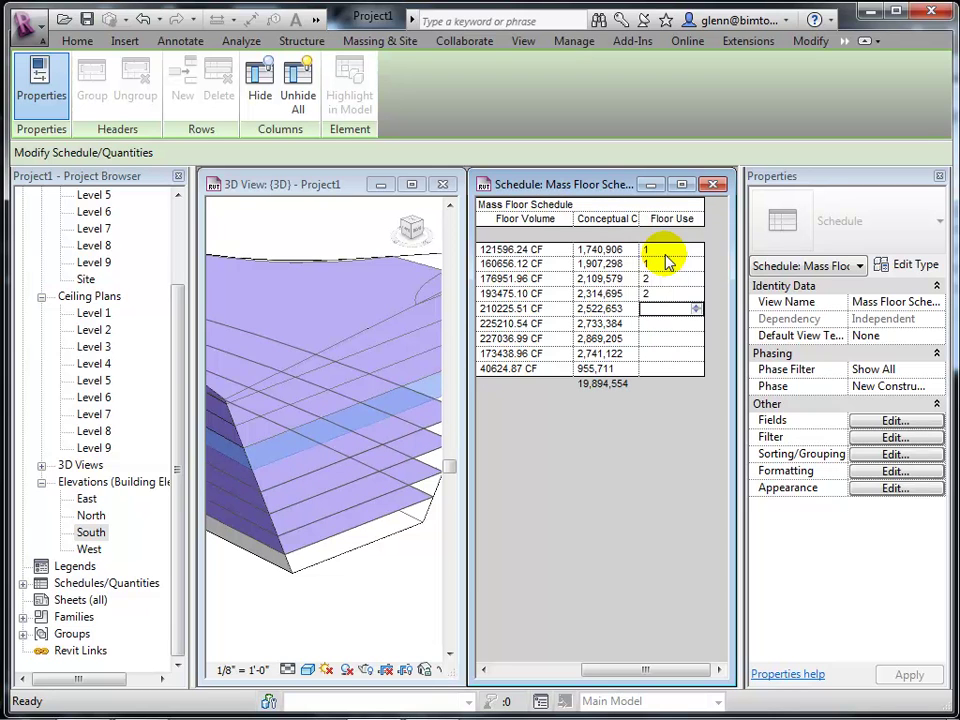
# Set Floor Use to 2 for the fifth mass floor and to 3 for the last four.
pyautogui.write('2')
pyautogui.press('Return')
pyautogui.write('3')
pyautogui.press('Return')
pyautogui.write('3')
pyautogui.press('Return')
pyautogui.write('3')
pyautogui.press('Return')
pyautogui.write('3')
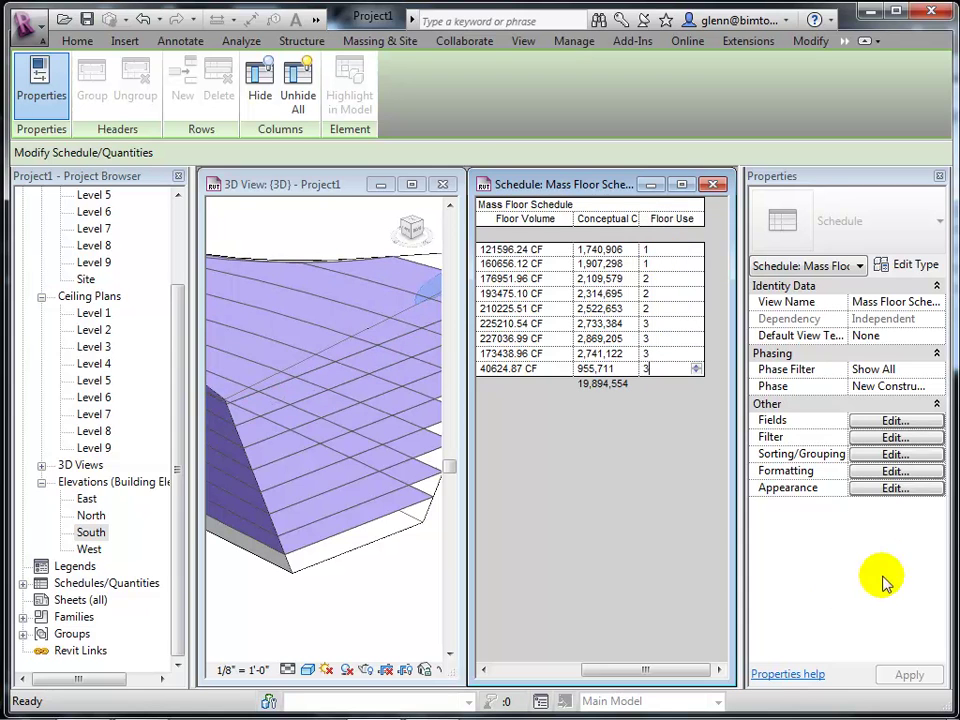
pyautogui.click(614, 550)
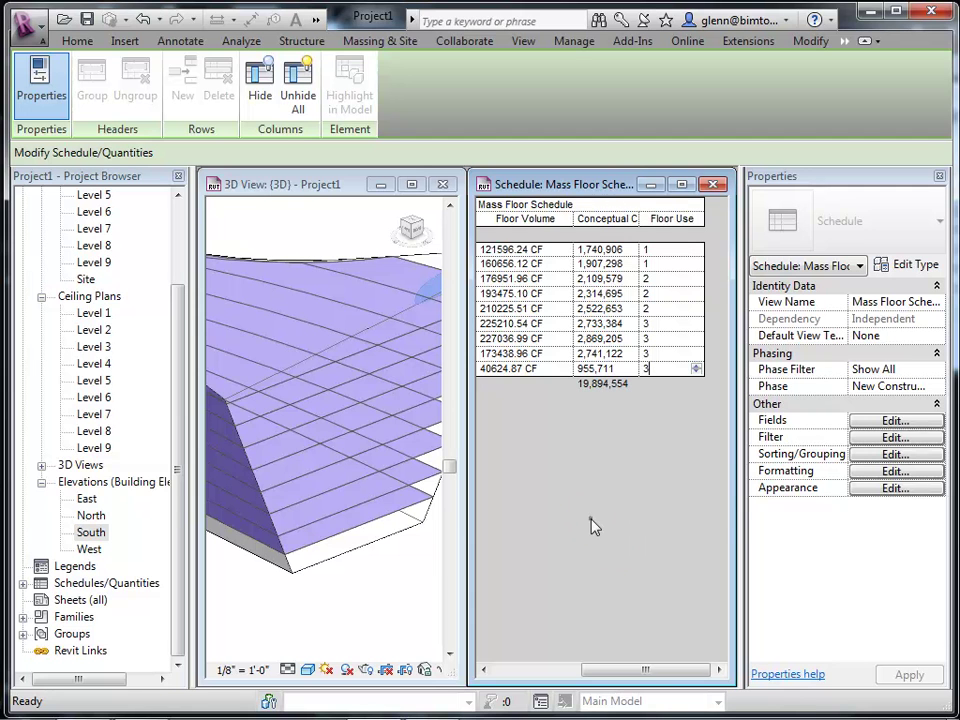
# Open the calculated value of the scheduled Conceptual Cost field for editing.
pyautogui.click(870, 421)
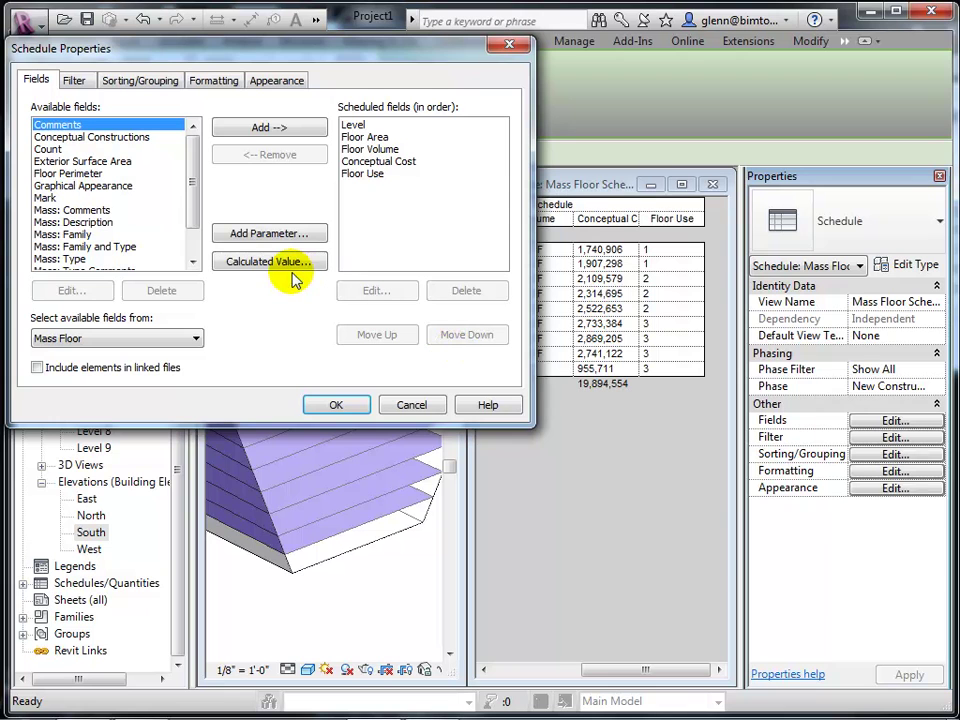
pyautogui.click(376, 161)
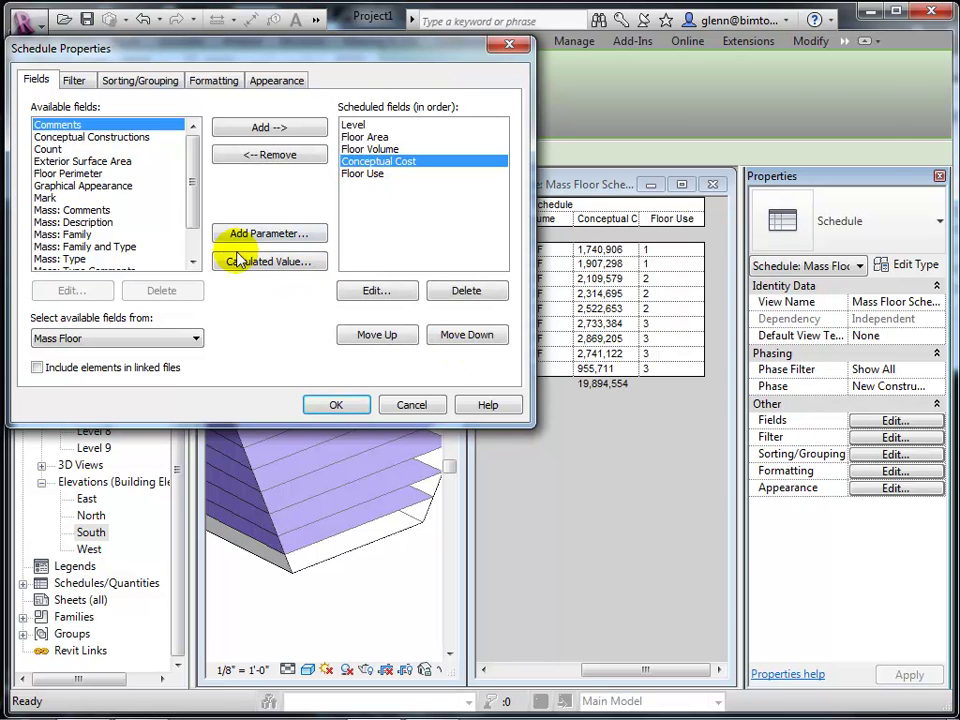
pyautogui.click(270, 262)
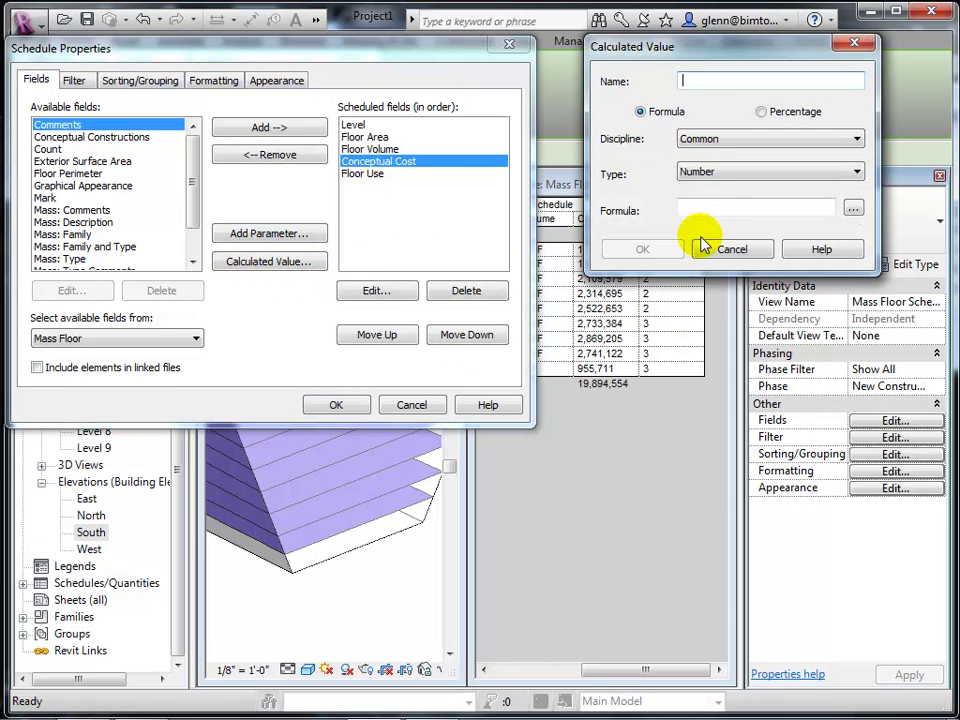
pyautogui.click(733, 249)
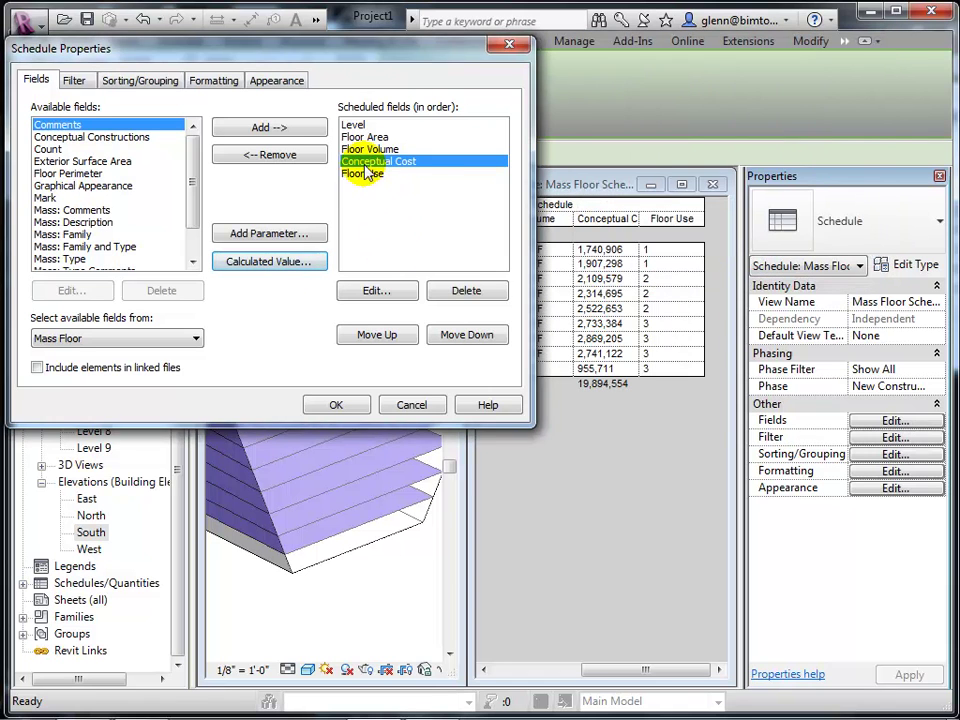
pyautogui.click(375, 291)
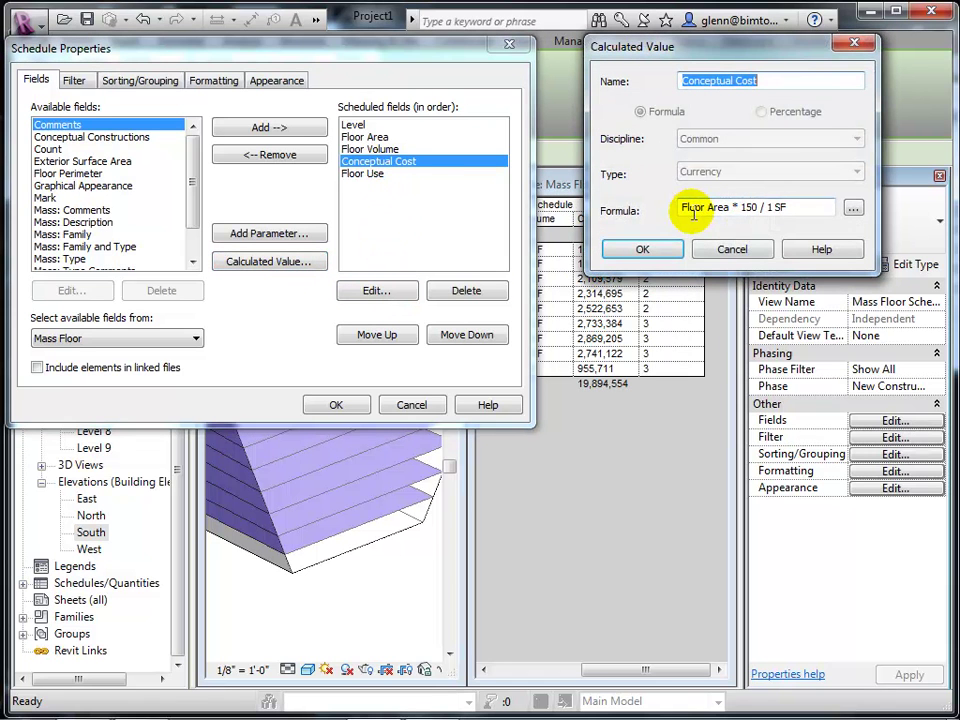
pyautogui.click(680, 207)
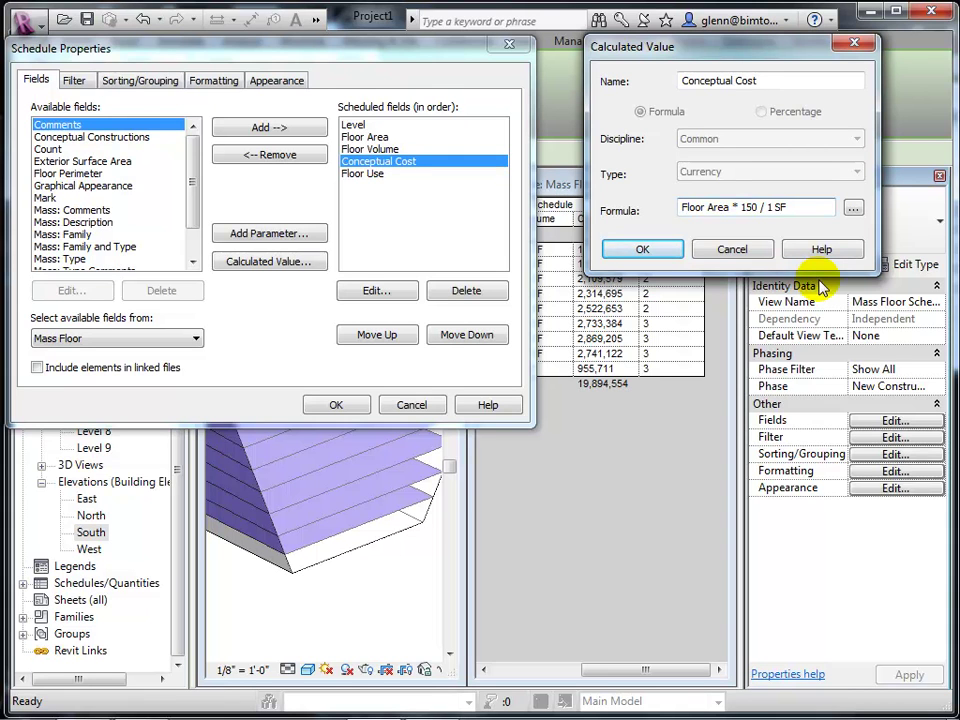
pyautogui.click(684, 207)
pyautogui.write('if(')
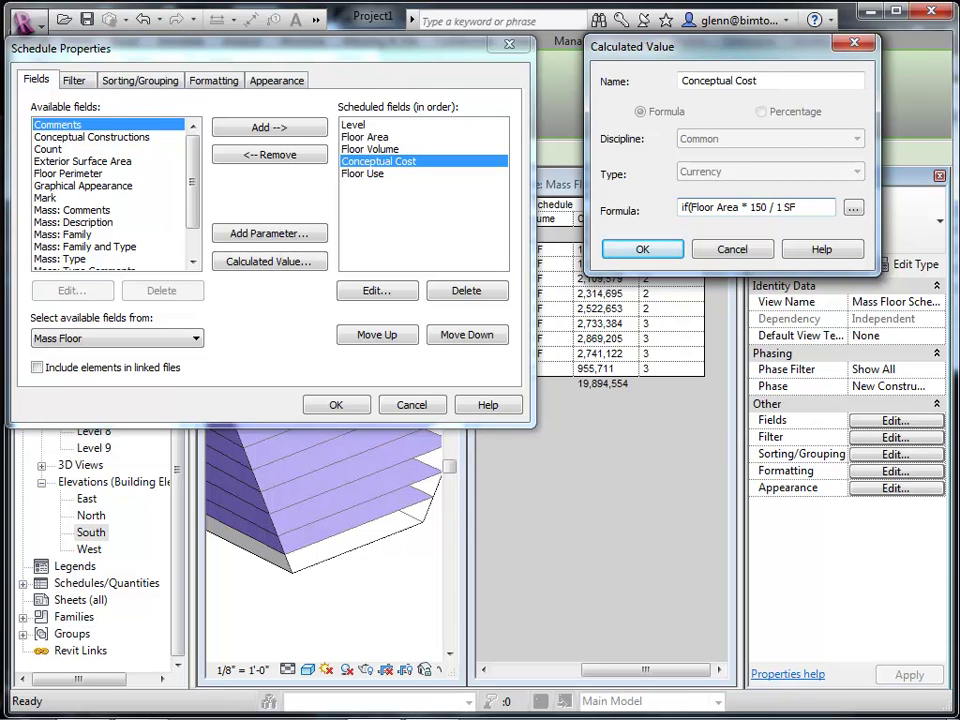
pyautogui.doubleClick(684, 208)
pyautogui.press('Delete')
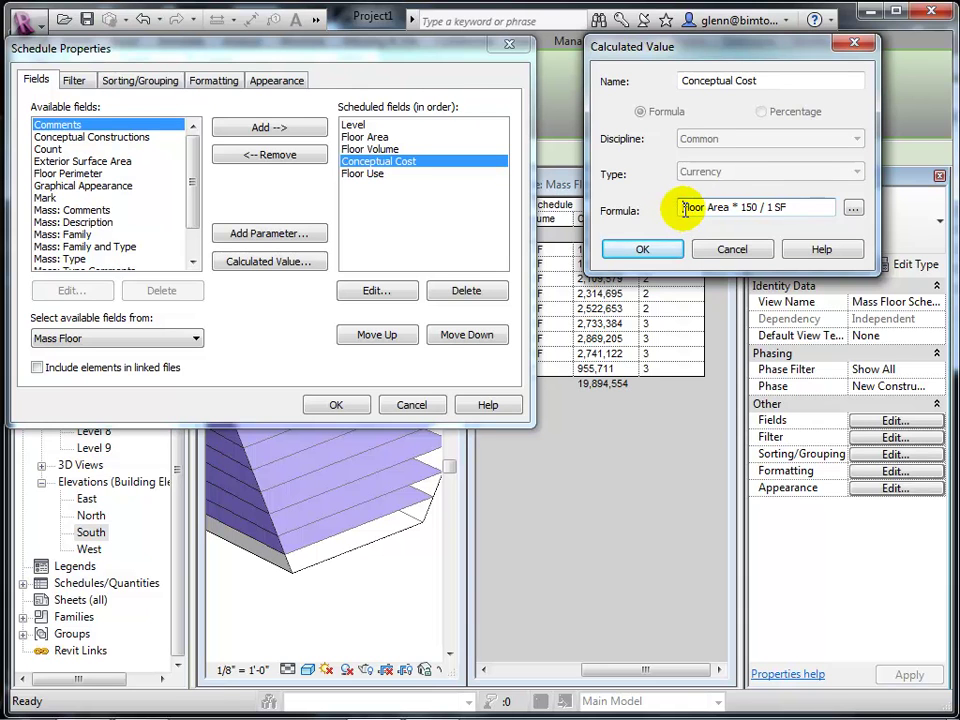
# Replace the 150 multiplier in the Conceptual Cost formula with if(Floor Use = 2, 200, 100) and apply the schedule properties.
pyautogui.doubleClick(749, 207)
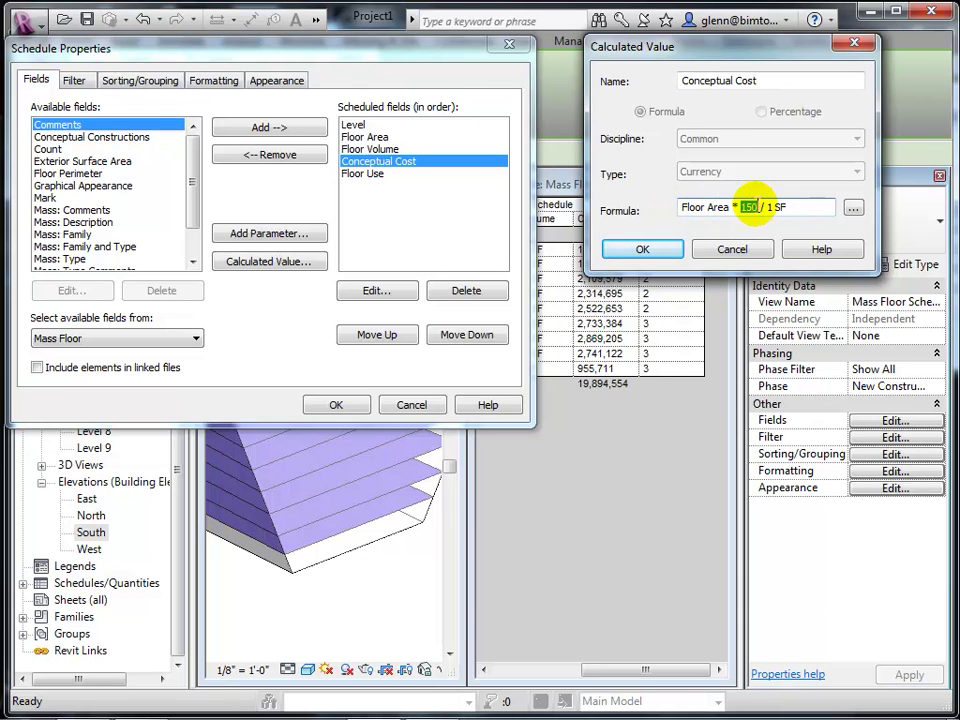
pyautogui.write('if(')
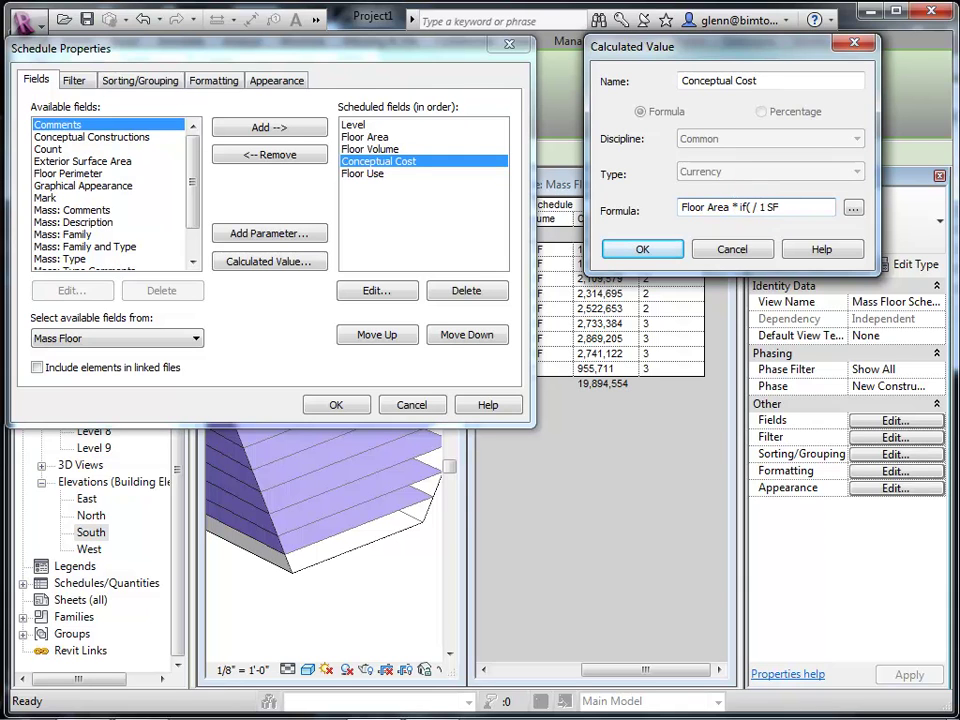
pyautogui.write('F')
pyautogui.write('loor')
pyautogui.write(' Use')
pyautogui.write(' = 2,')
pyautogui.write(' 1200')
pyautogui.write(',')
pyautogui.write('100 /')
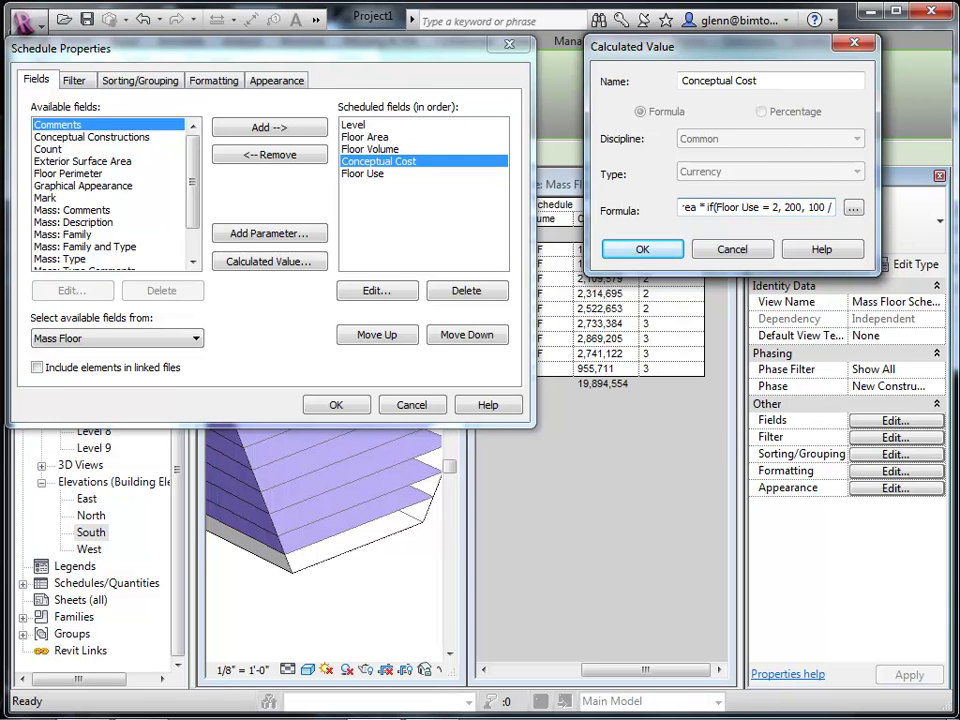
pyautogui.write(')')
pyautogui.press('Delete')
pyautogui.press('Delete')
pyautogui.press('Delete')
pyautogui.press('Delete')
pyautogui.press('Delete')
pyautogui.press('Delete')
pyautogui.press('Delete')
pyautogui.click(664, 249)
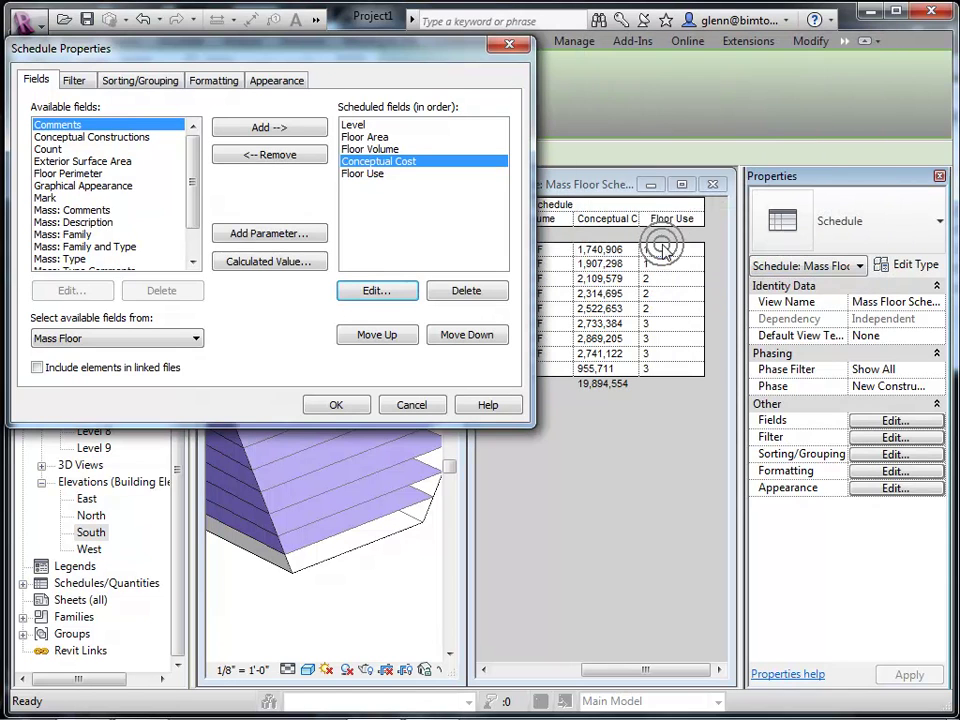
pyautogui.click(336, 404)
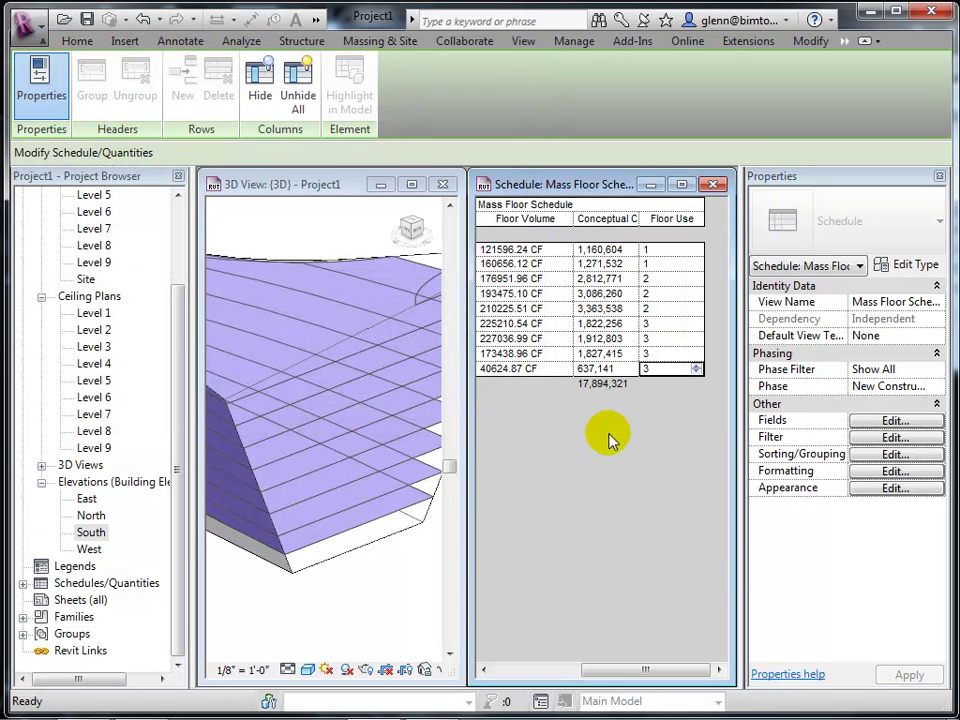
# Set Floor Use to 1 for the fourth mass floor in the schedule.
pyautogui.click(660, 296)
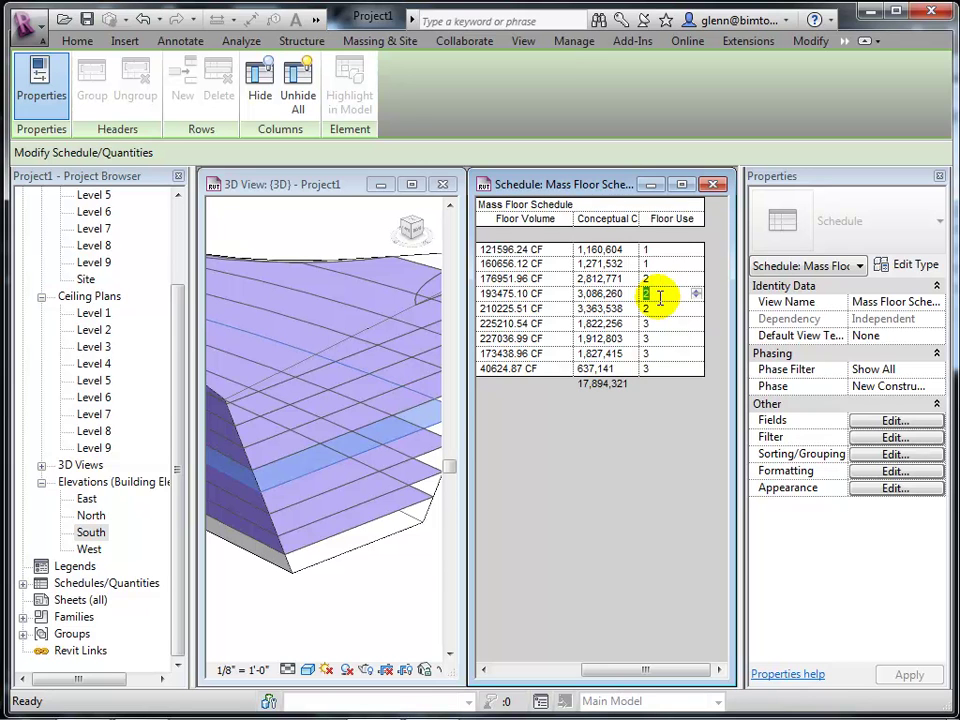
pyautogui.write('1')
pyautogui.click(660, 306)
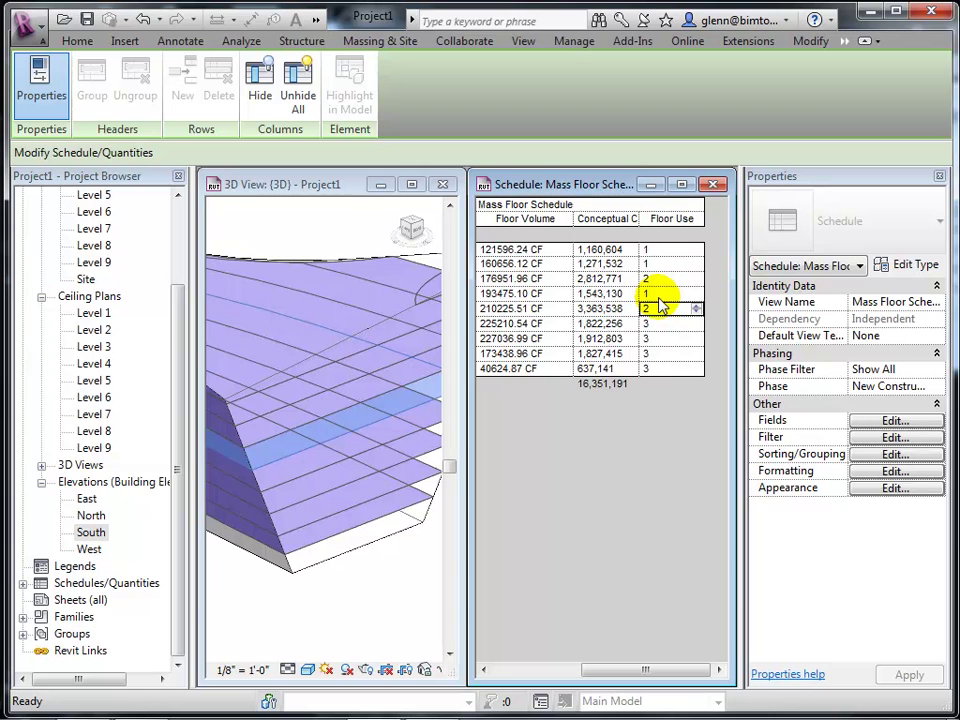
# Close the mass floor schedule and maximize the 3D view with the whole building mass turned toward its right side.
pyautogui.click(714, 185)
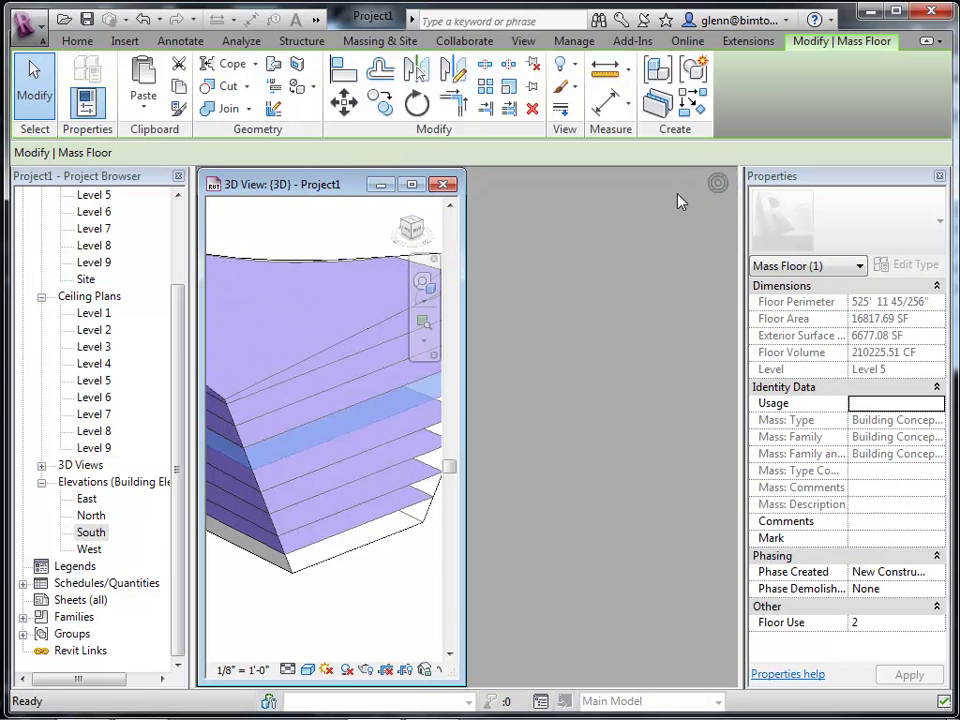
pyautogui.click(440, 186)
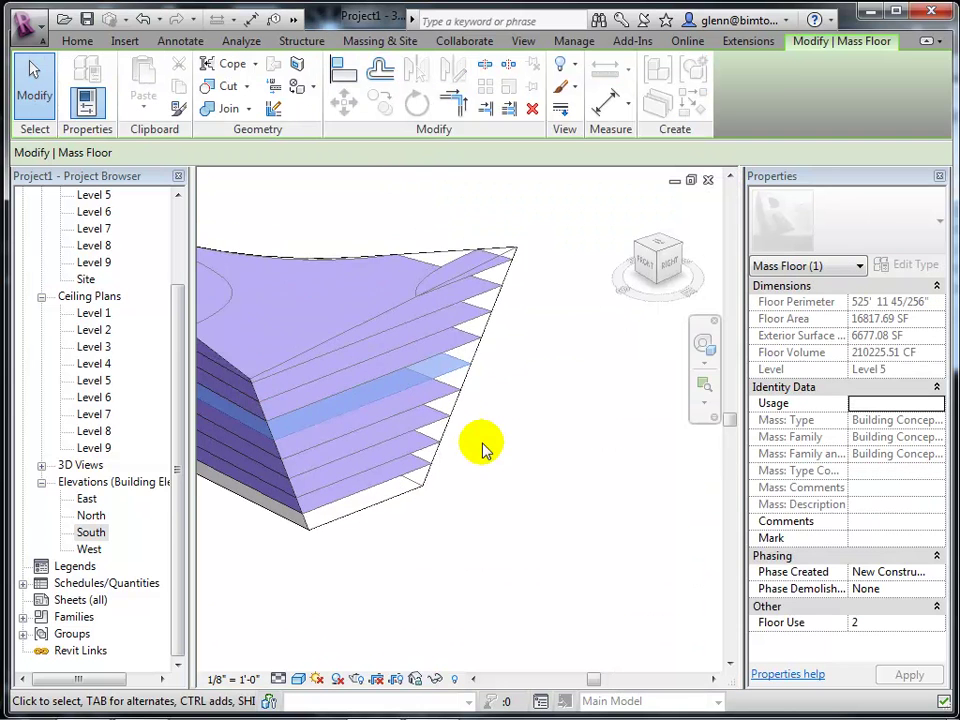
pyautogui.moveTo(588, 679); pyautogui.dragTo(582, 681)
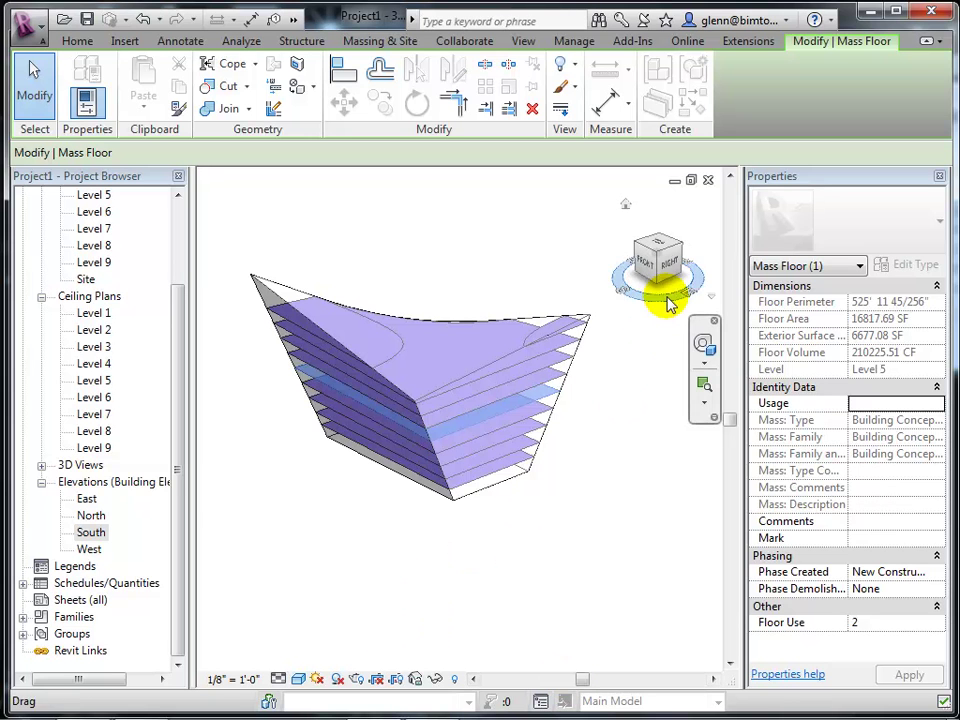
pyautogui.click(704, 344)
pyautogui.moveTo(656, 476); pyautogui.dragTo(604, 462)
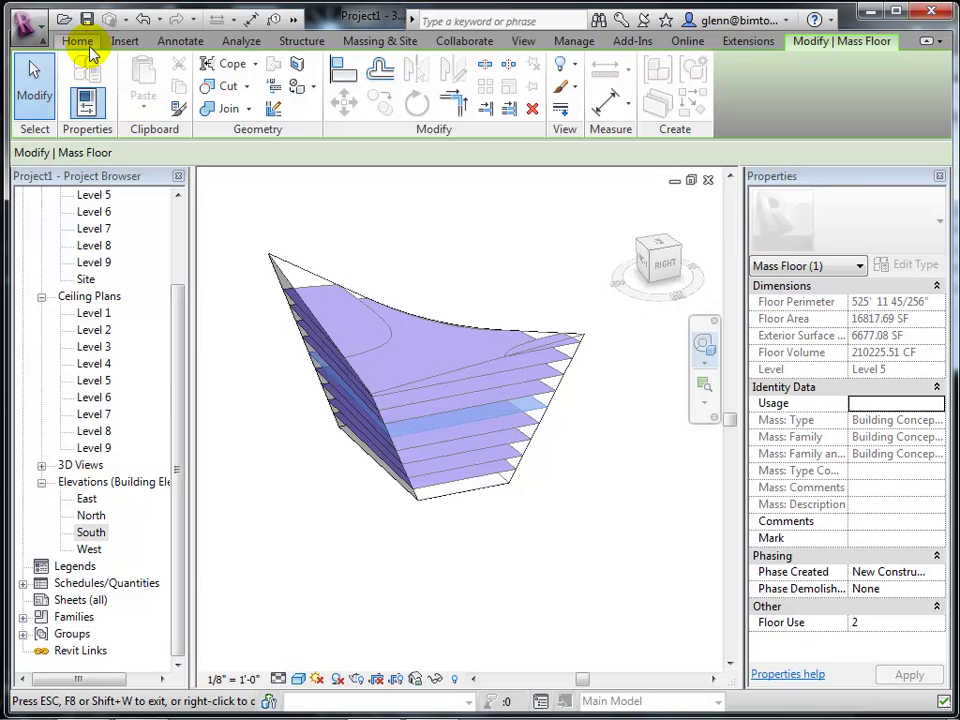
# Create Generic - 12" floors by face from the upper mass floors of the building mass.
pyautogui.click(376, 40)
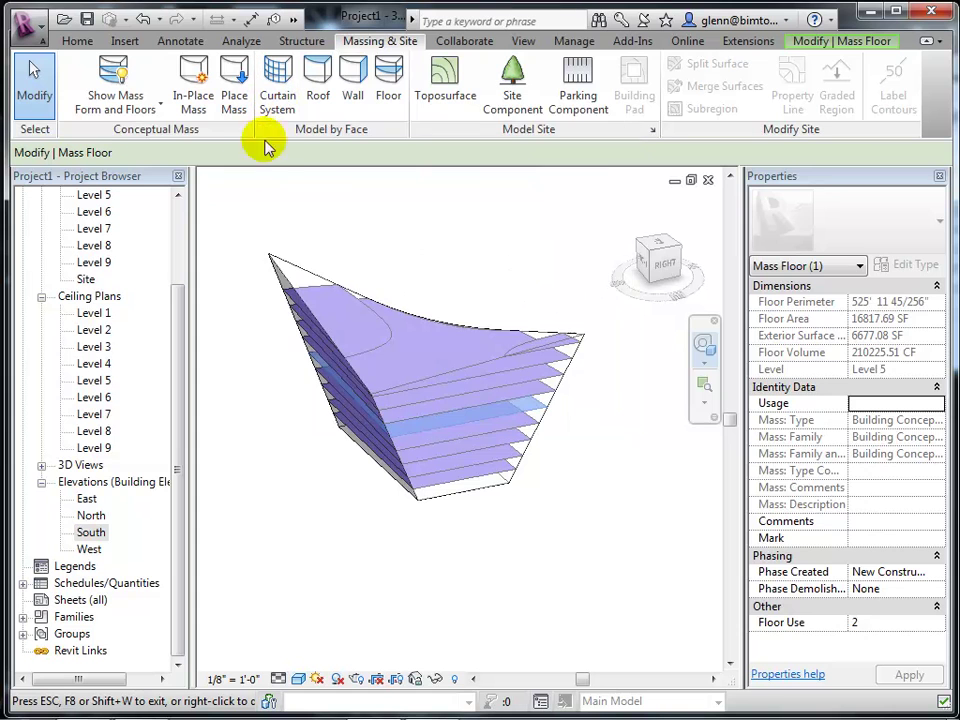
pyautogui.click(387, 90)
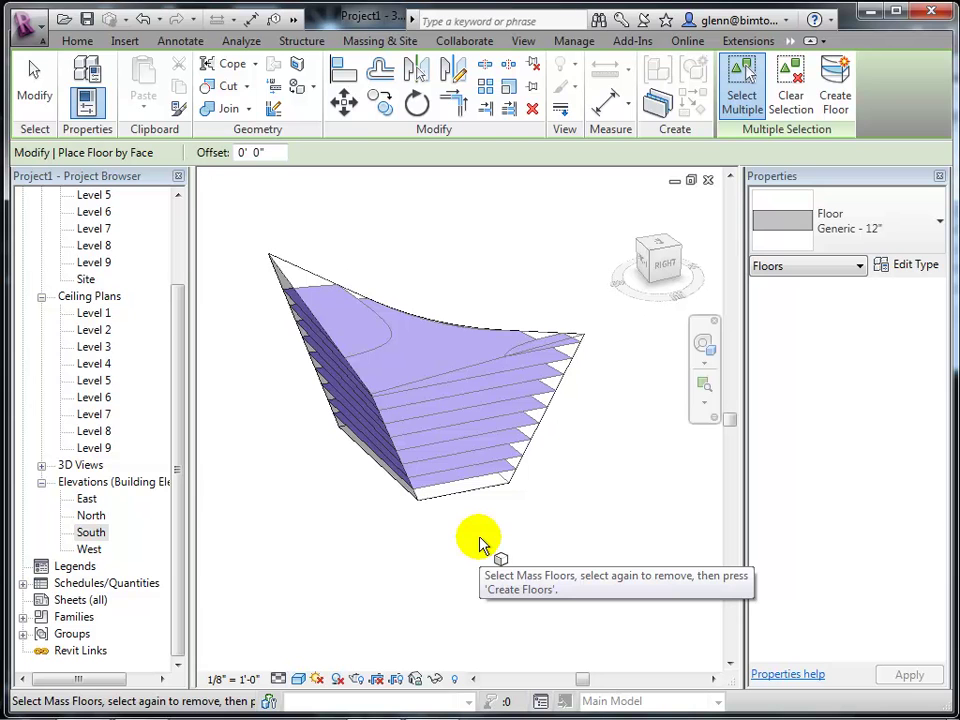
pyautogui.click(903, 234)
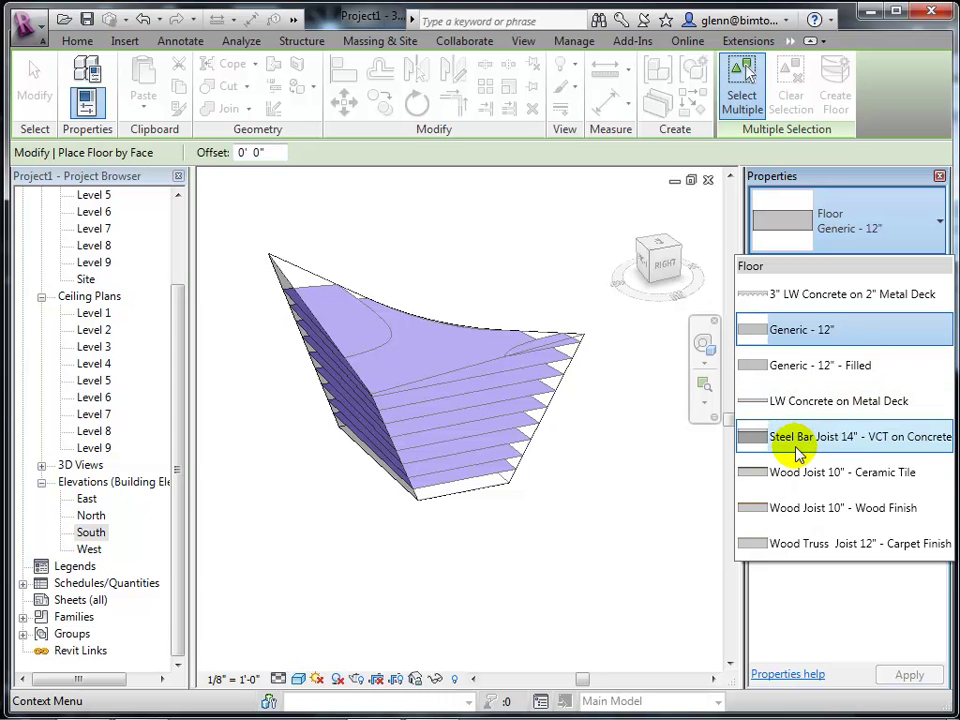
pyautogui.click(783, 336)
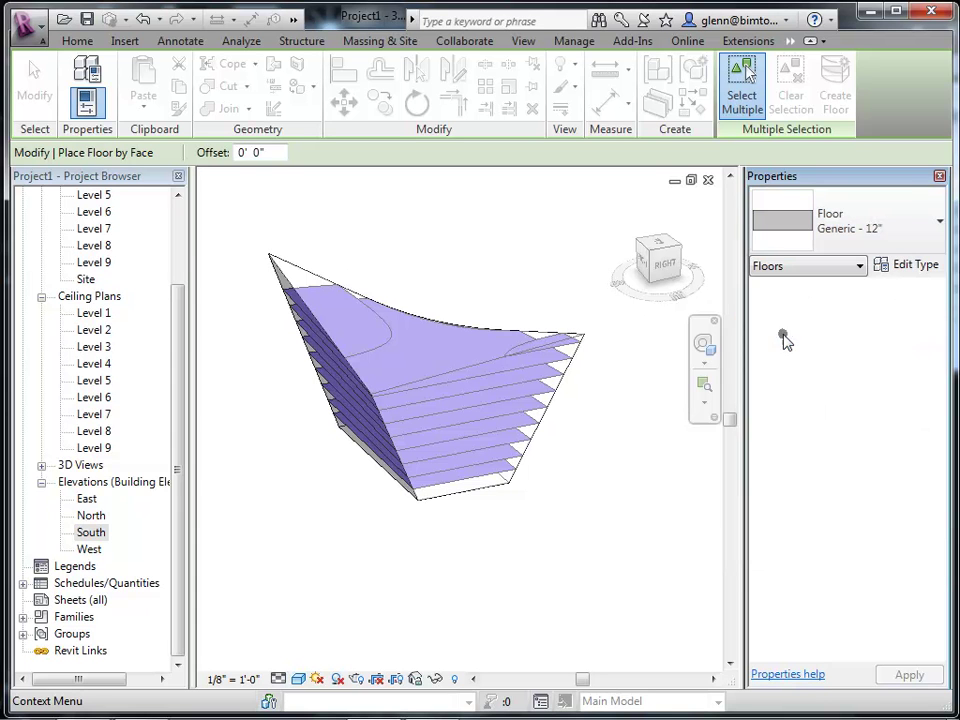
pyautogui.click(522, 368)
pyautogui.click(519, 386)
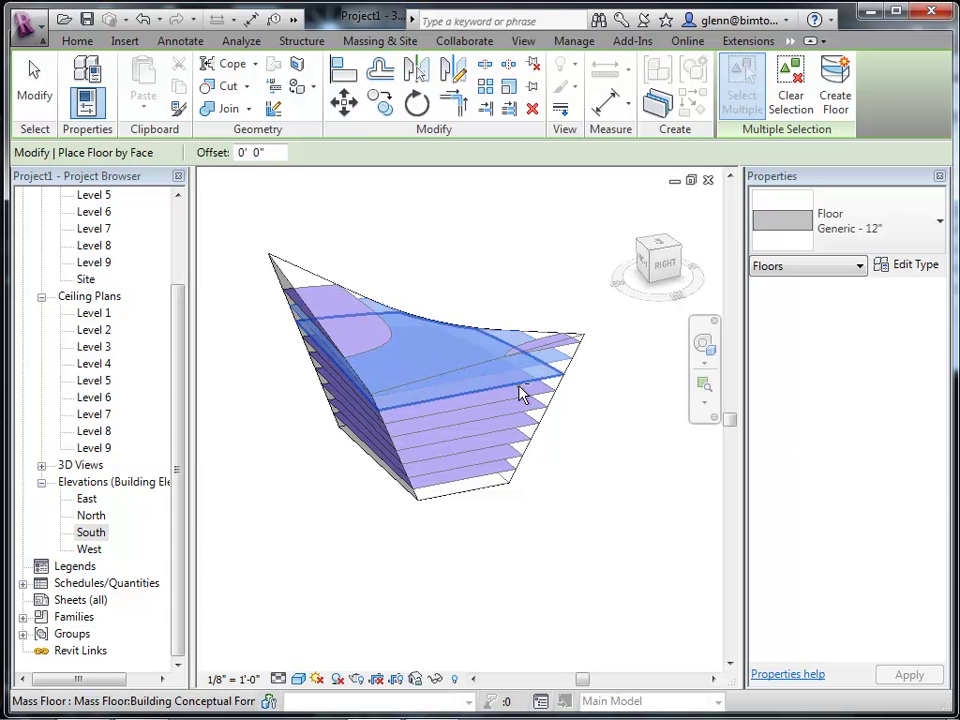
pyautogui.click(524, 388)
pyautogui.click(527, 391)
pyautogui.click(518, 403)
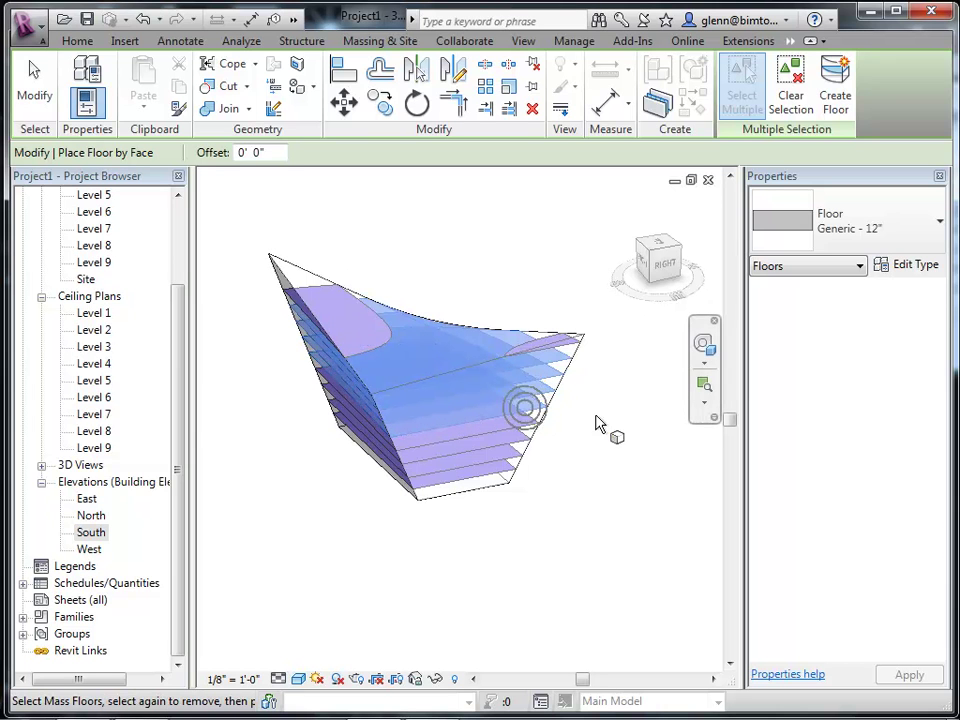
pyautogui.click(835, 90)
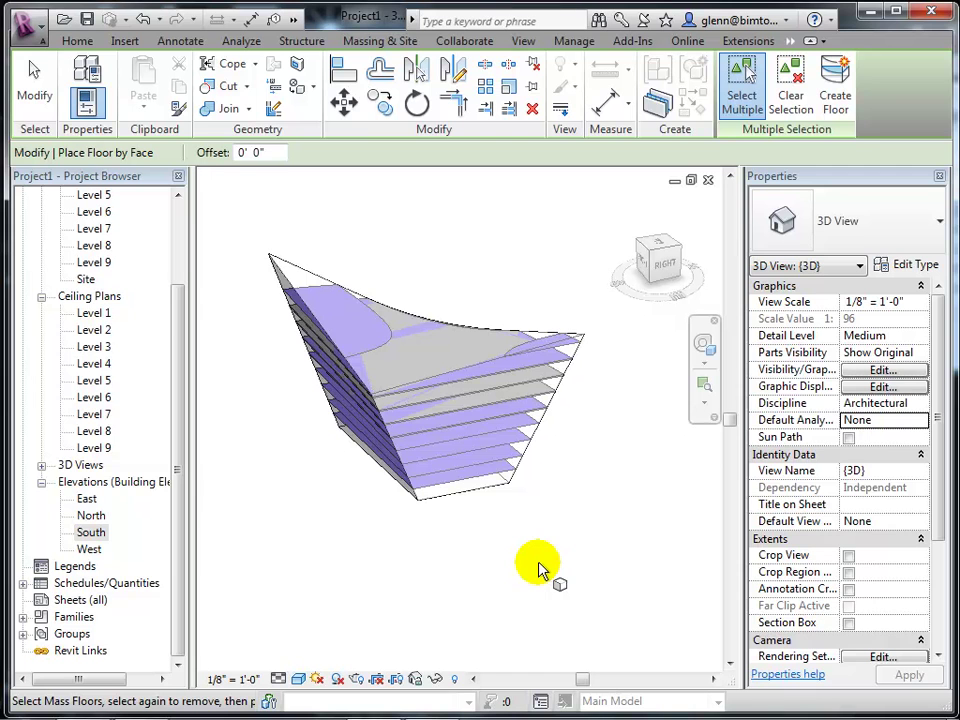
# Create Generic - 12" floors from the four lower mass floors.
pyautogui.scroll(5, 553, 548)
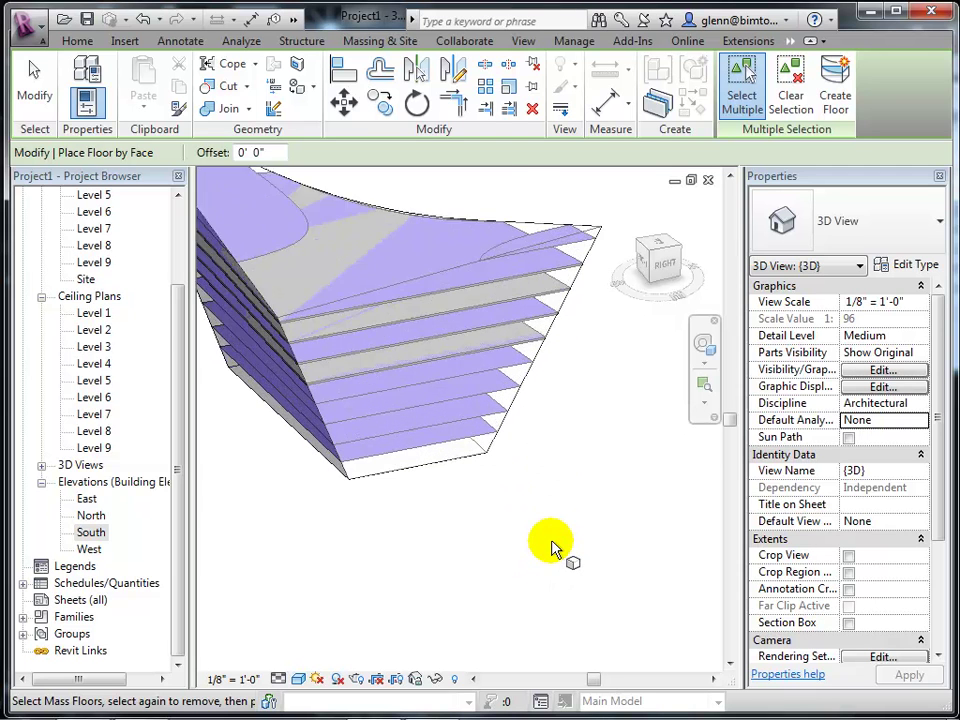
pyautogui.scroll(1, 553, 450)
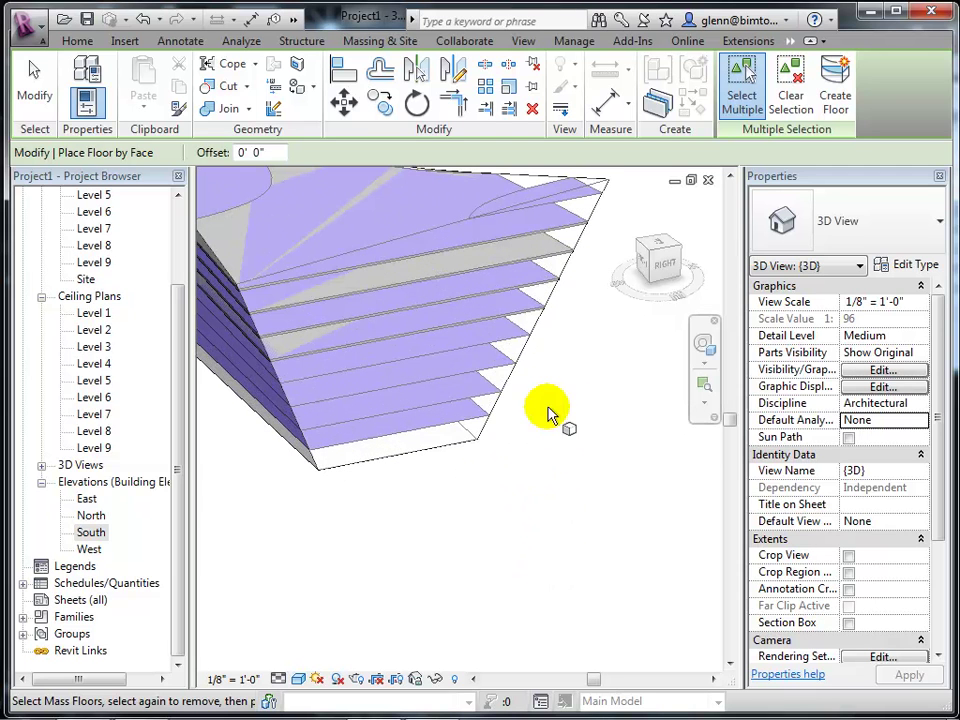
pyautogui.click(510, 343)
pyautogui.click(493, 369)
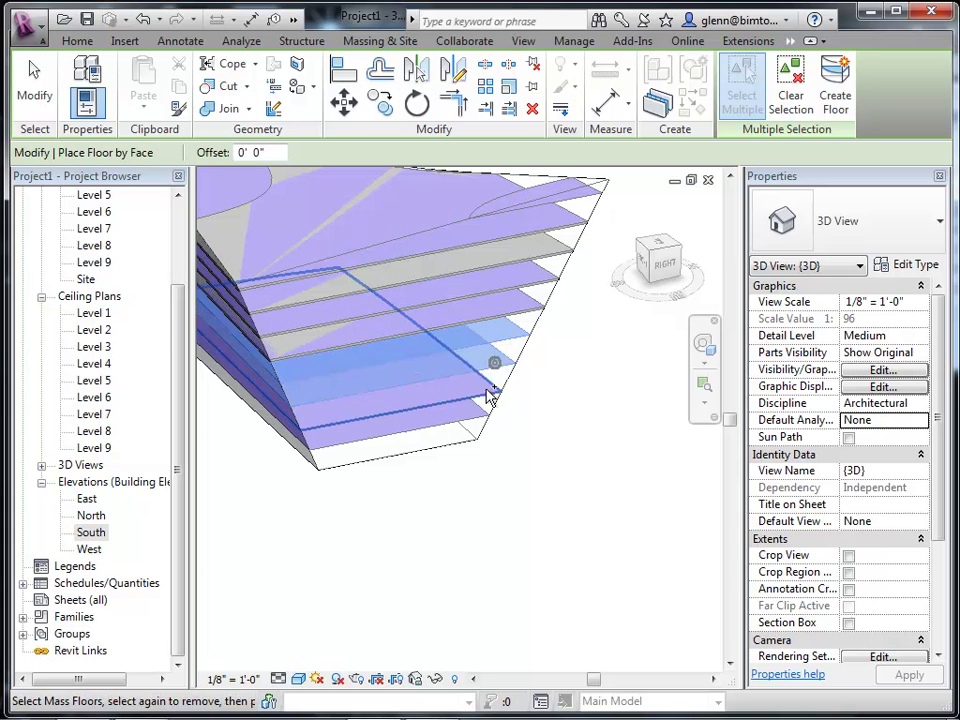
pyautogui.click(484, 398)
pyautogui.click(460, 443)
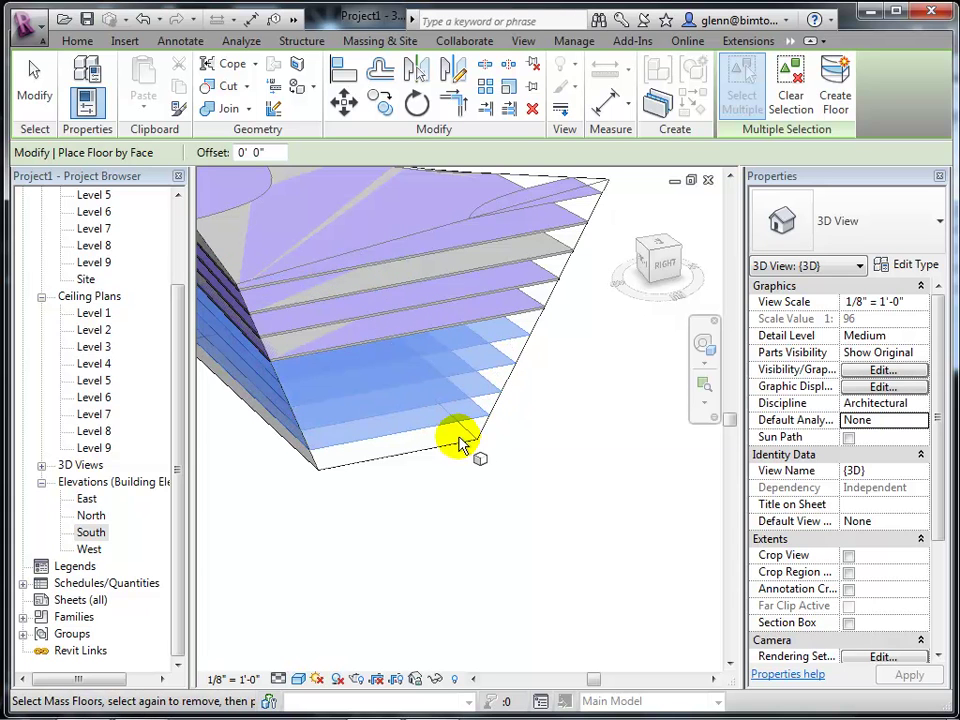
pyautogui.click(840, 105)
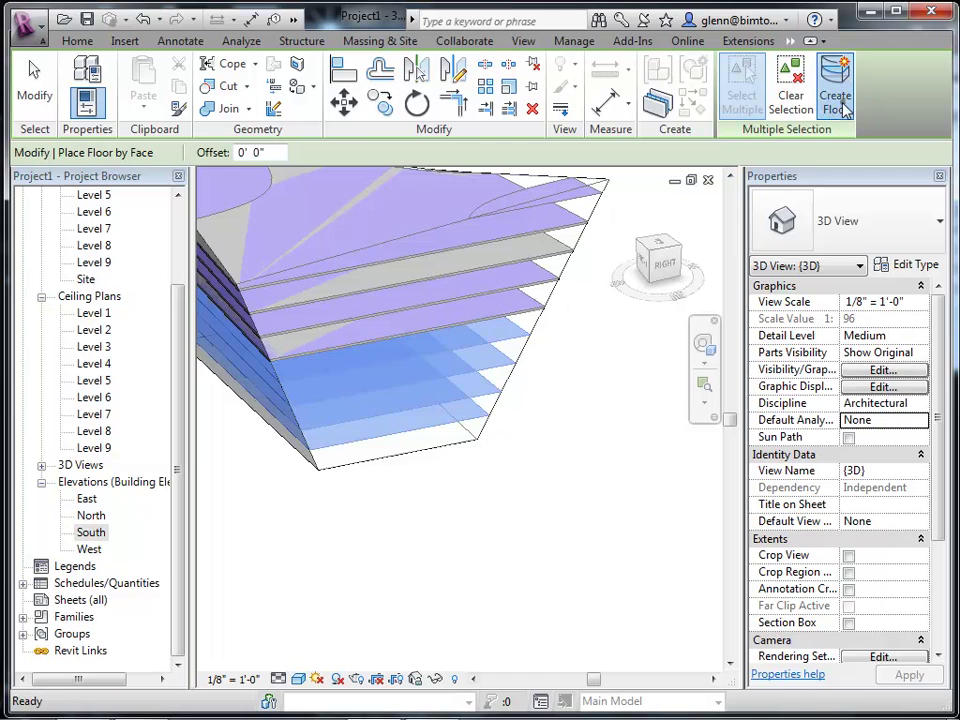
# Create a Generic - 9" roof by face on the curved top face of the building mass.
pyautogui.keyDown('shift'); pyautogui.moveTo(536, 525); pyautogui.dragTo(540, 533, button='middle'); pyautogui.keyUp('shift')
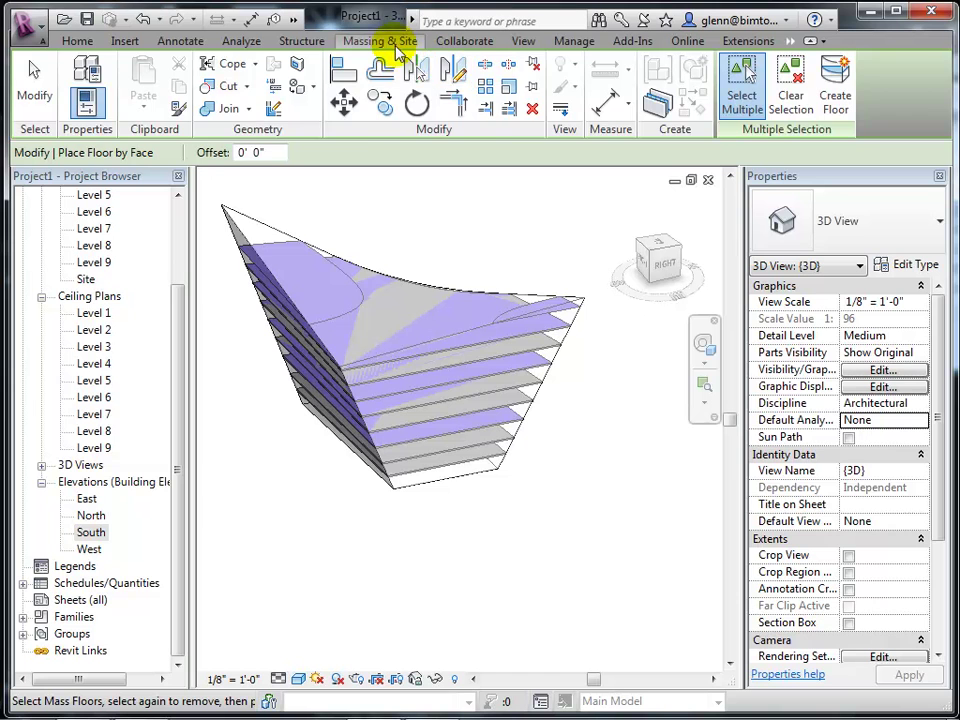
pyautogui.click(390, 42)
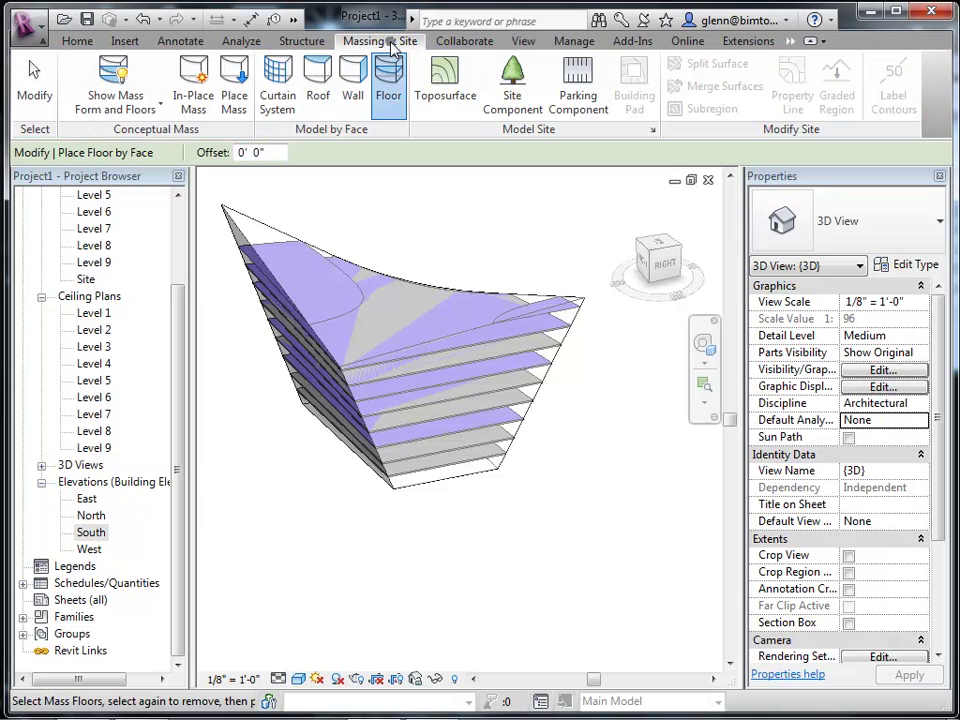
pyautogui.click(320, 97)
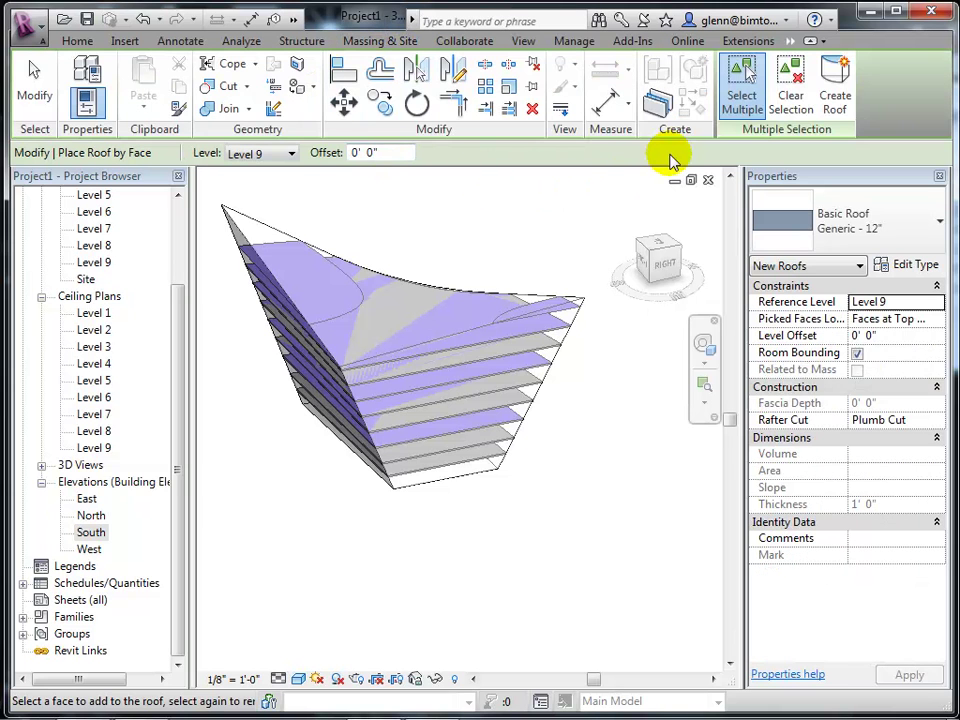
pyautogui.click(885, 230)
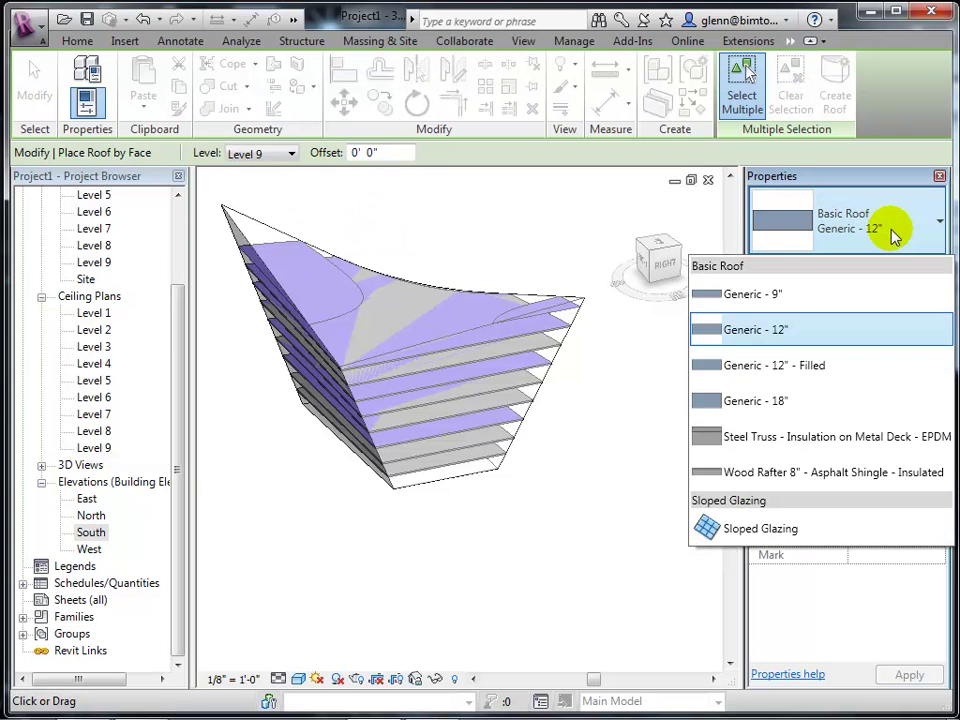
pyautogui.click(765, 294)
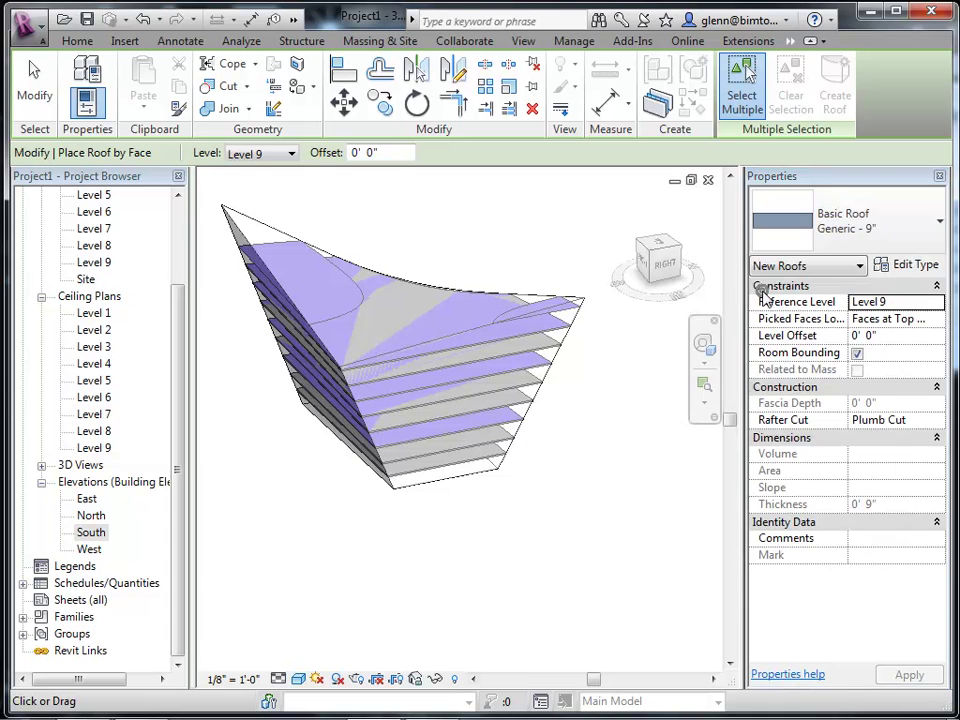
pyautogui.click(766, 296)
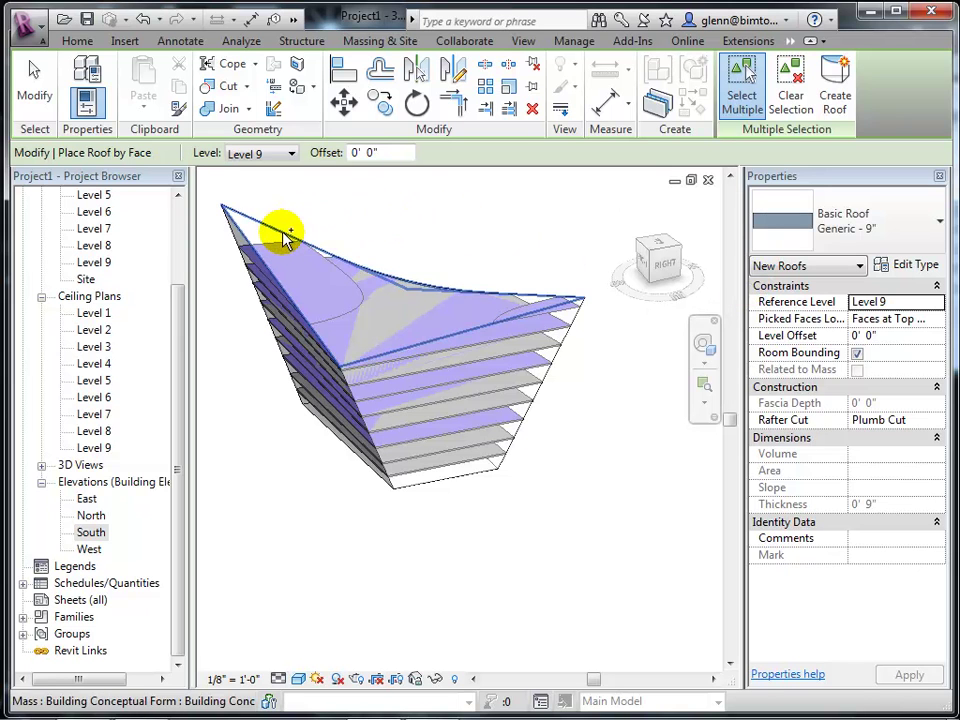
pyautogui.click(430, 345)
pyautogui.click(838, 92)
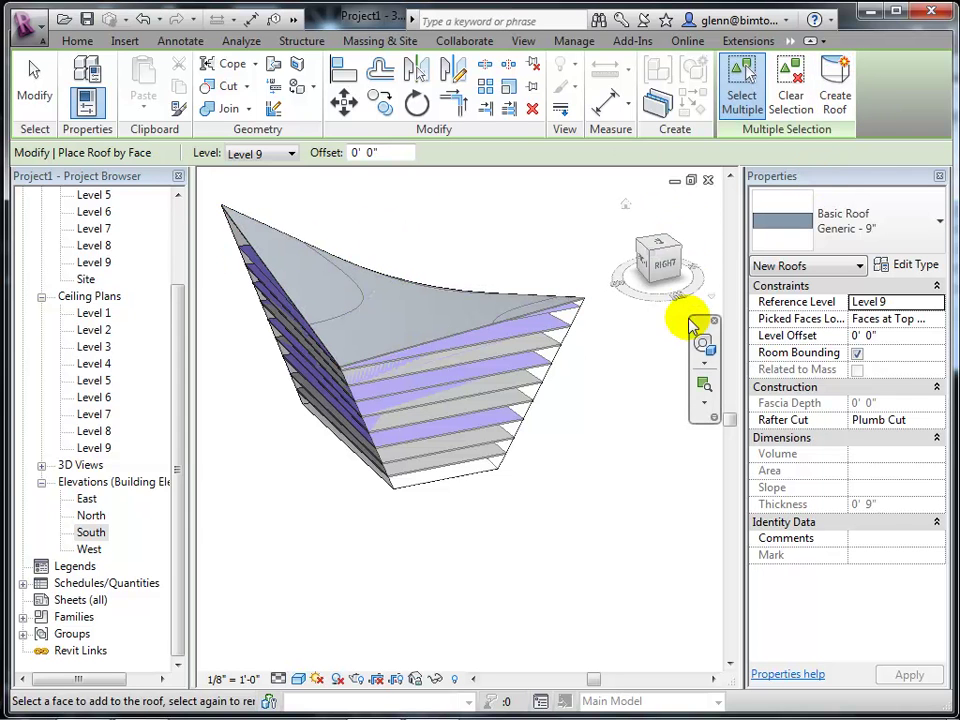
# Place Generic - 5" walls by face on the right and left side faces of the building mass.
pyautogui.click(704, 344)
pyautogui.moveTo(643, 435); pyautogui.dragTo(615, 418)
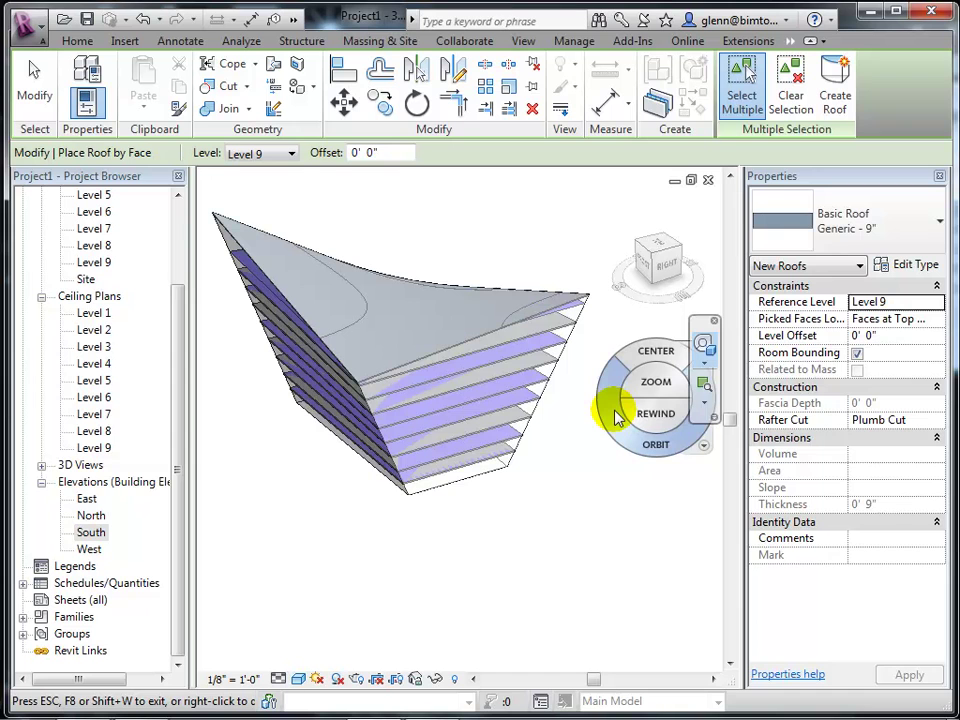
pyautogui.press('Escape')
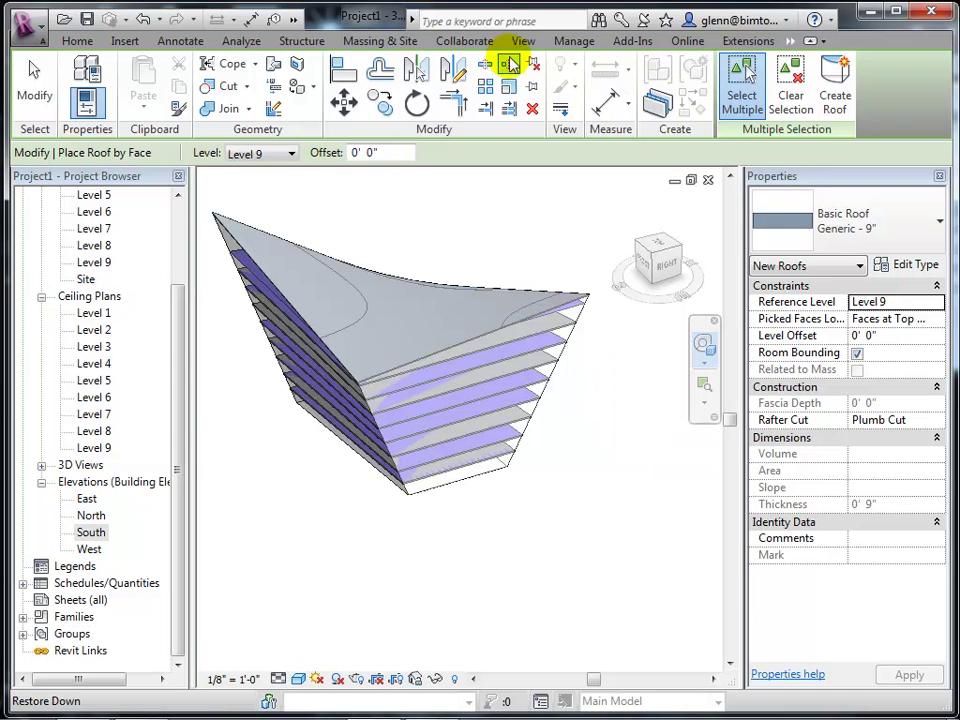
pyautogui.click(380, 41)
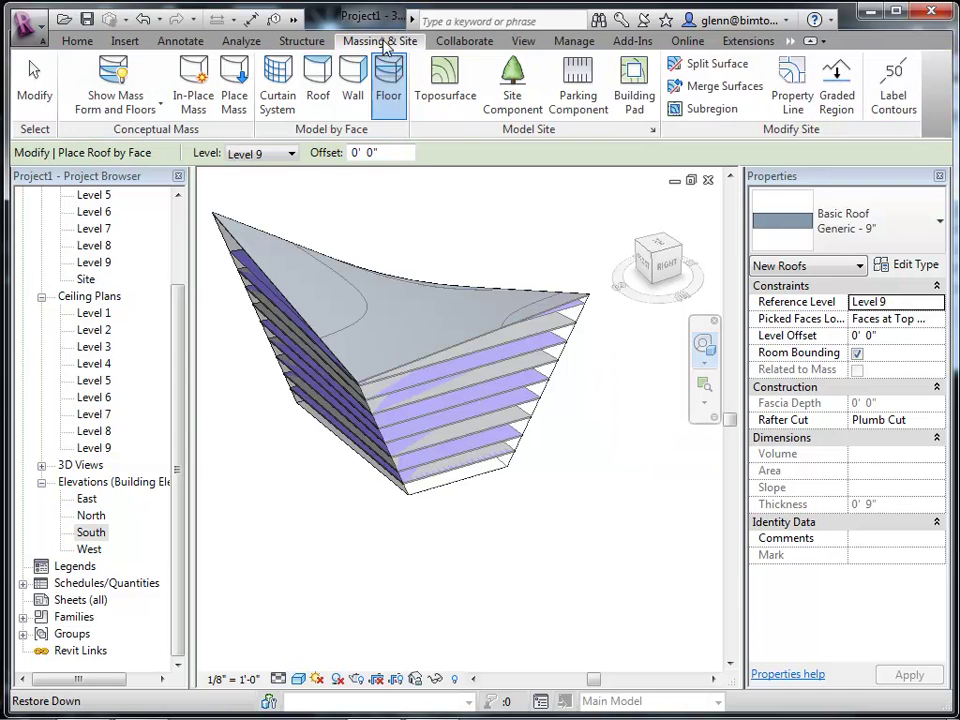
pyautogui.click(355, 95)
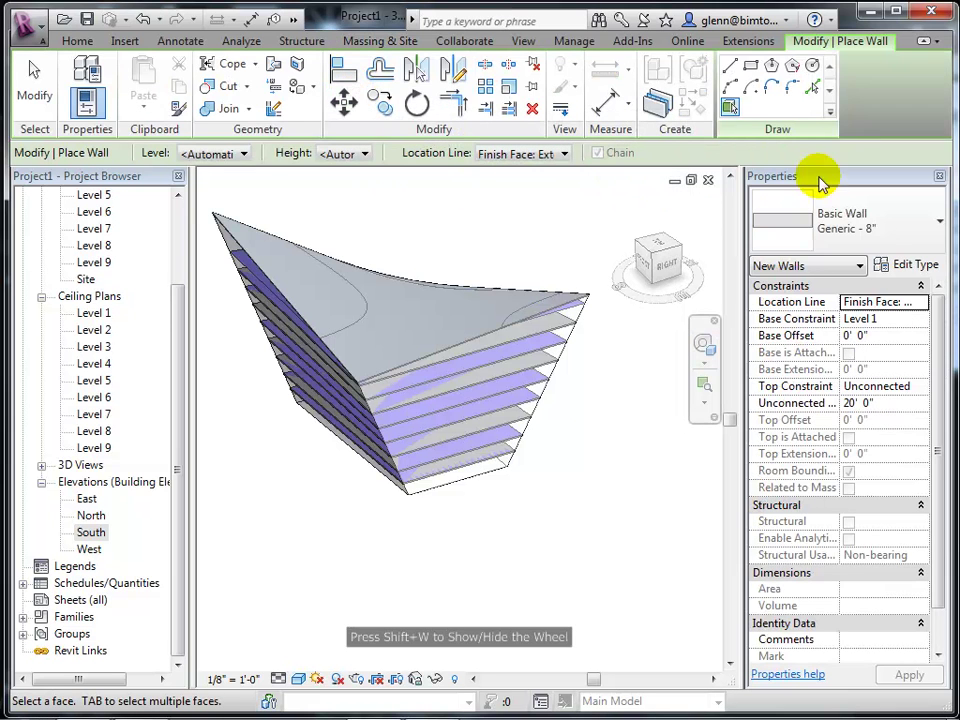
pyautogui.click(939, 222)
pyautogui.scroll(1, 797, 486)
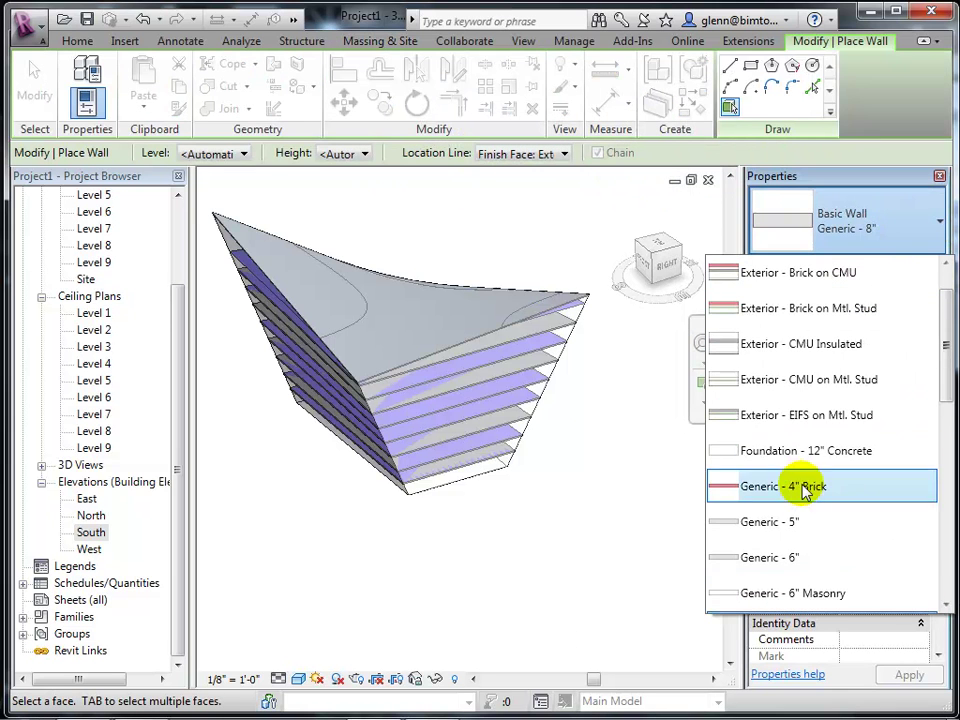
pyautogui.click(790, 522)
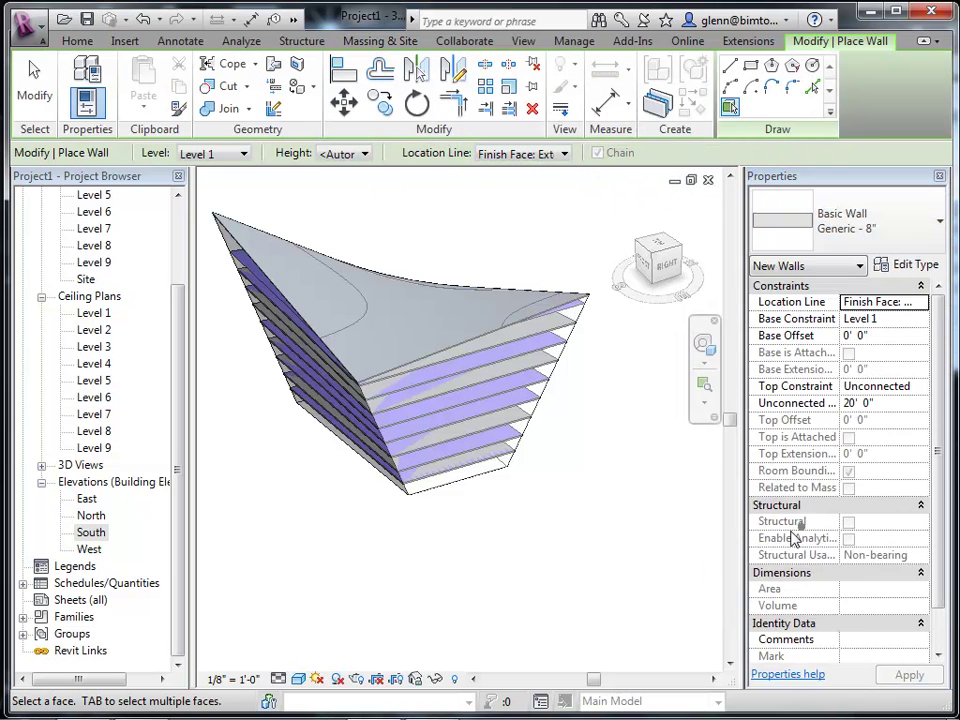
pyautogui.click(490, 481)
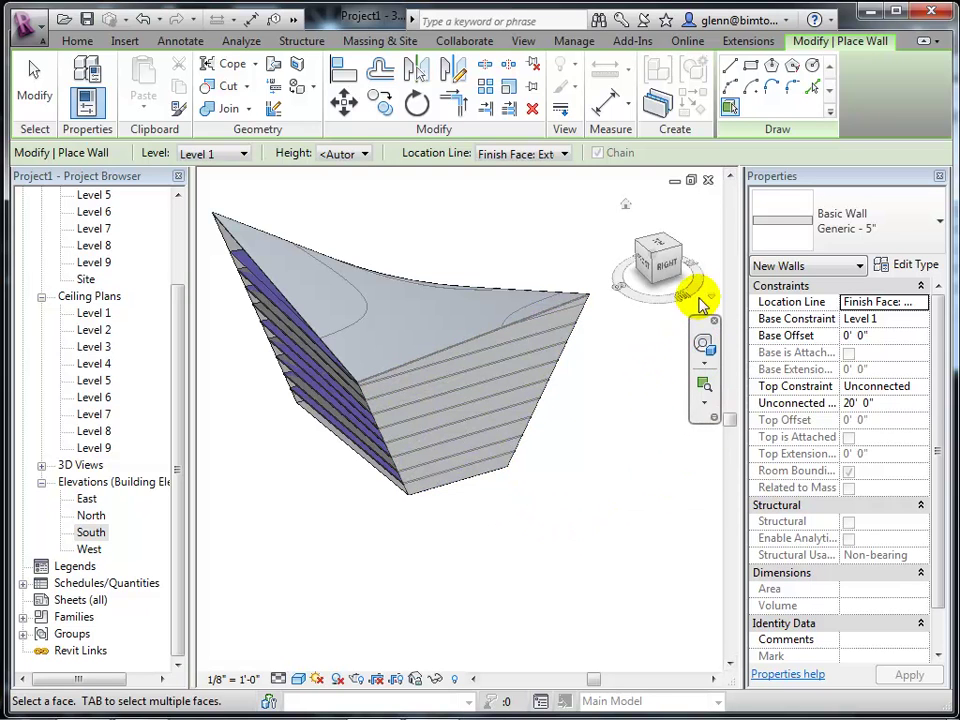
pyautogui.click(640, 243)
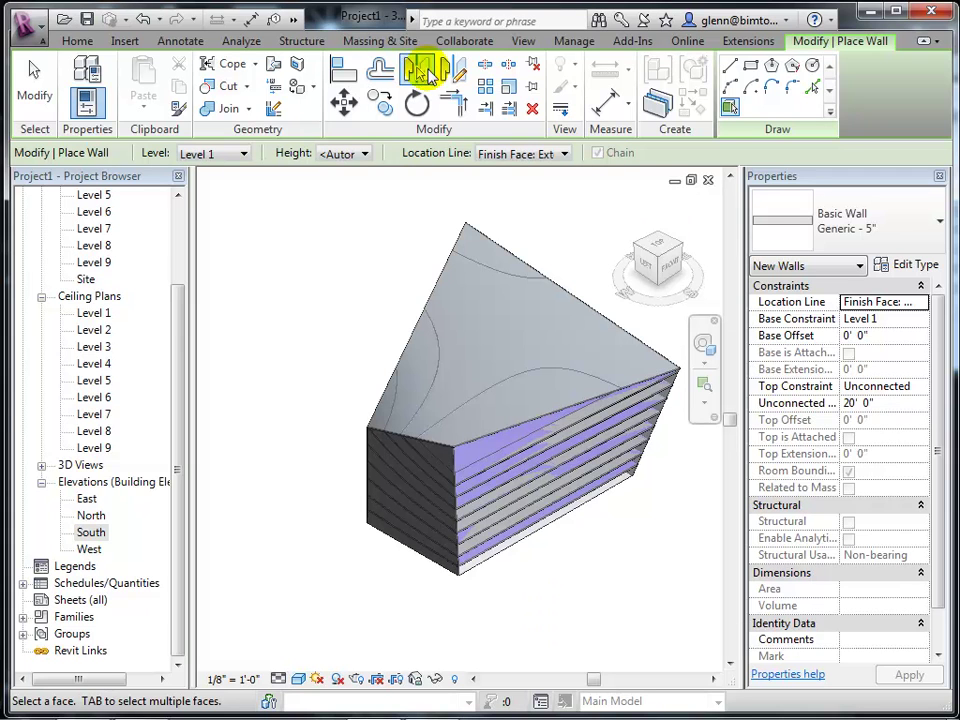
# Create a 5' x 10' curtain system by face on the front face of the building mass.
pyautogui.click(388, 42)
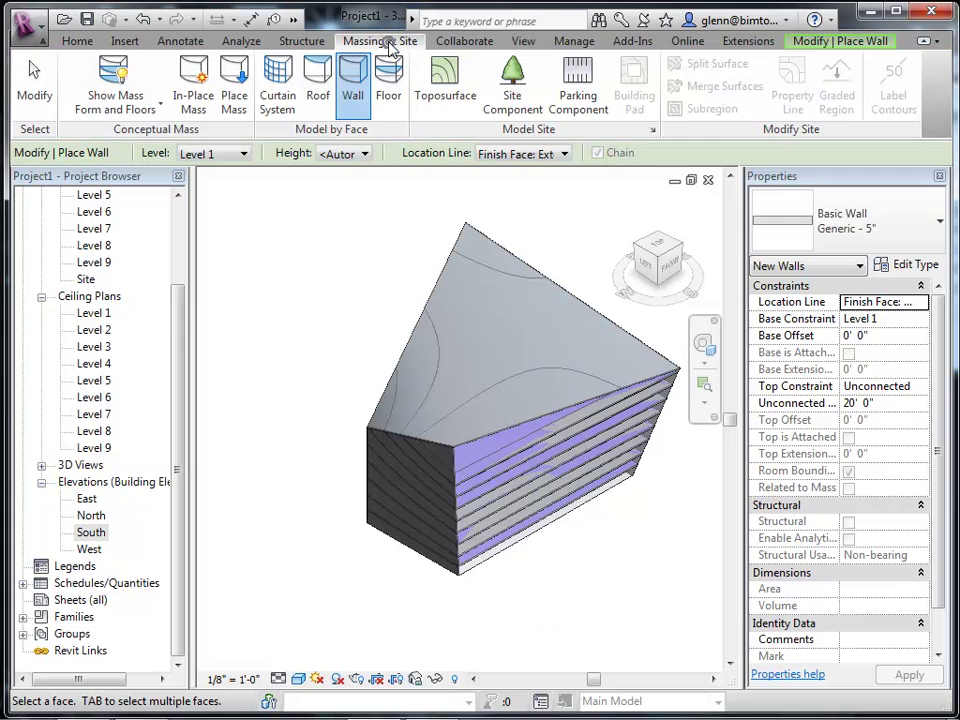
pyautogui.click(298, 104)
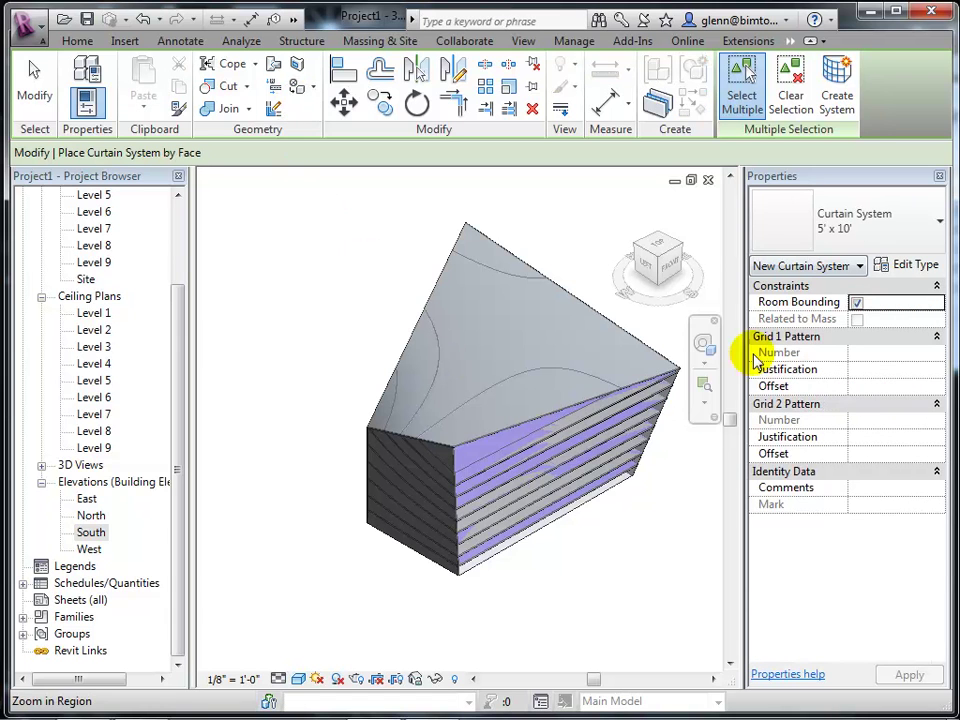
pyautogui.click(578, 410)
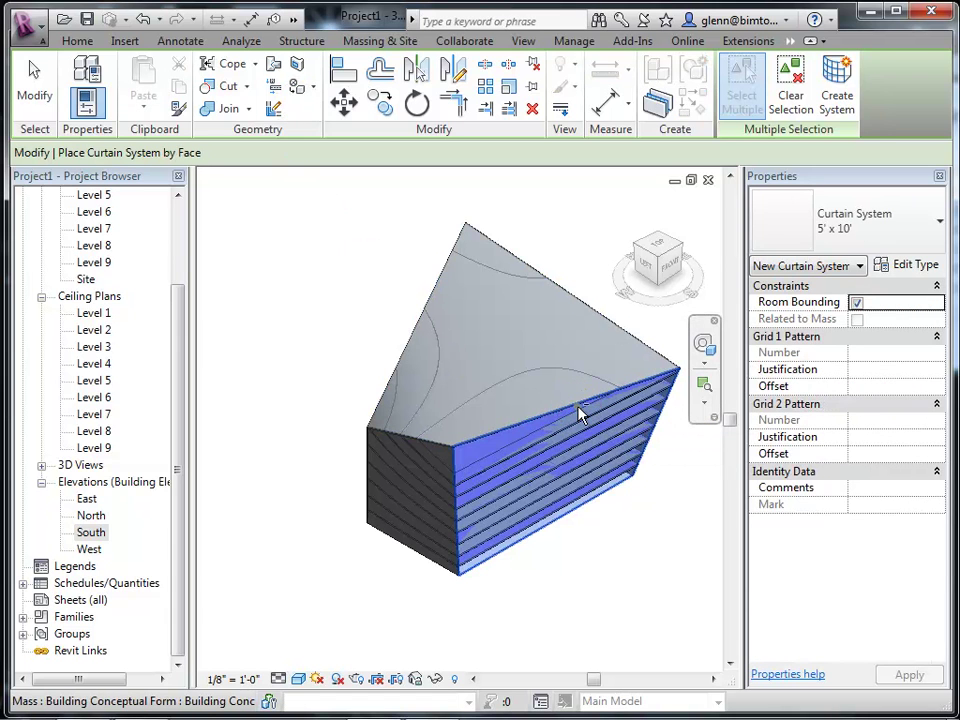
pyautogui.click(841, 83)
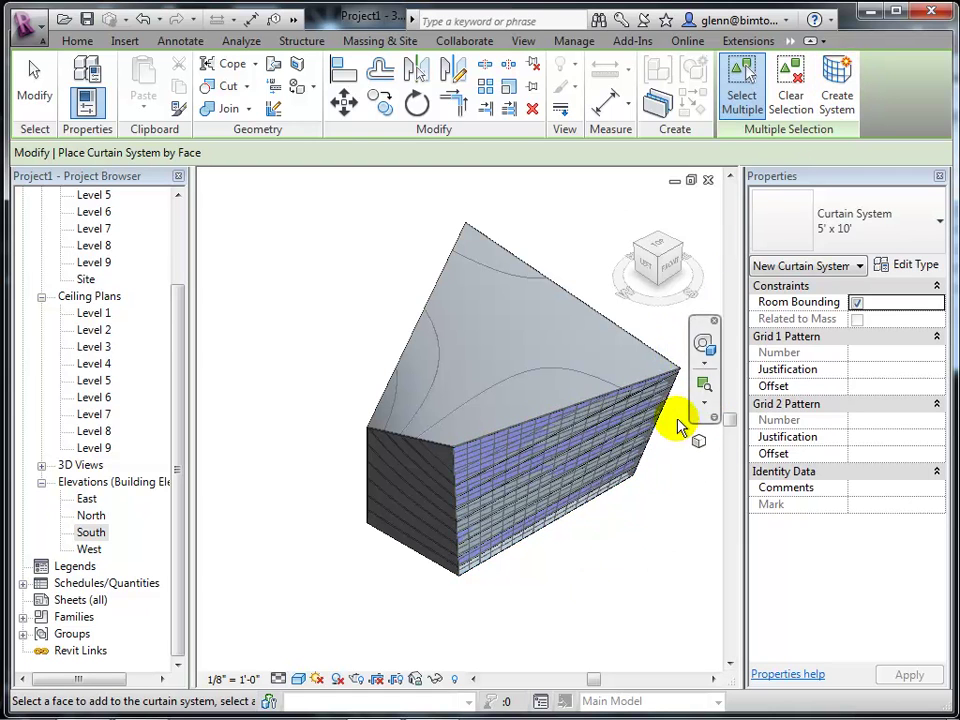
# Create a 5' x 10' curtain system on the back face of the mass and end the command.
pyautogui.click(705, 345)
pyautogui.moveTo(285, 568); pyautogui.dragTo(499, 561)
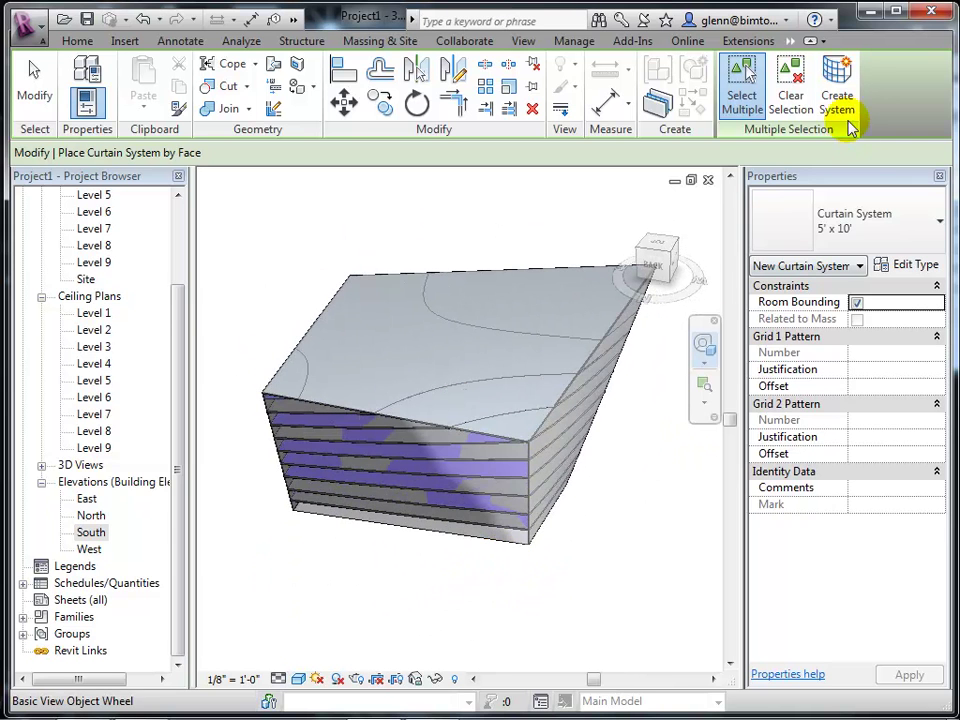
pyautogui.click(400, 428)
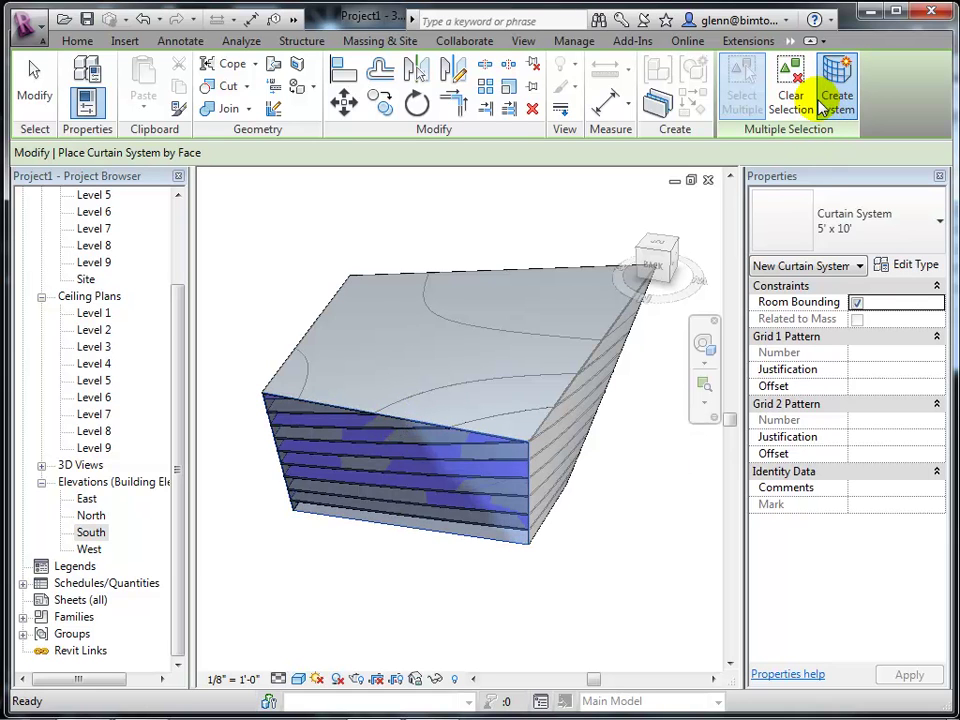
pyautogui.click(818, 100)
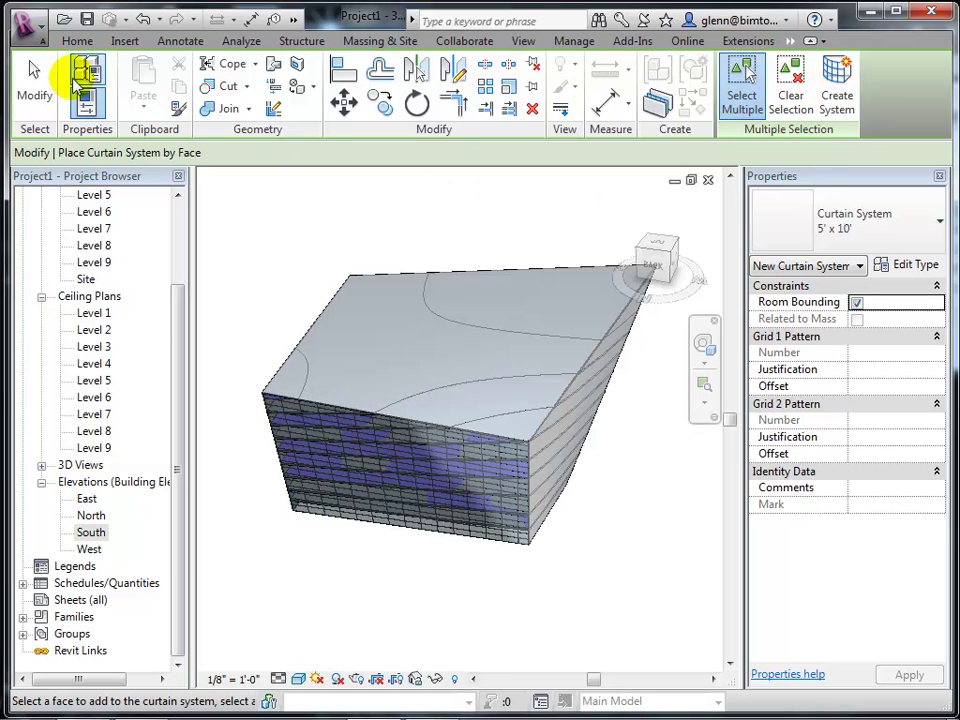
pyautogui.click(34, 78)
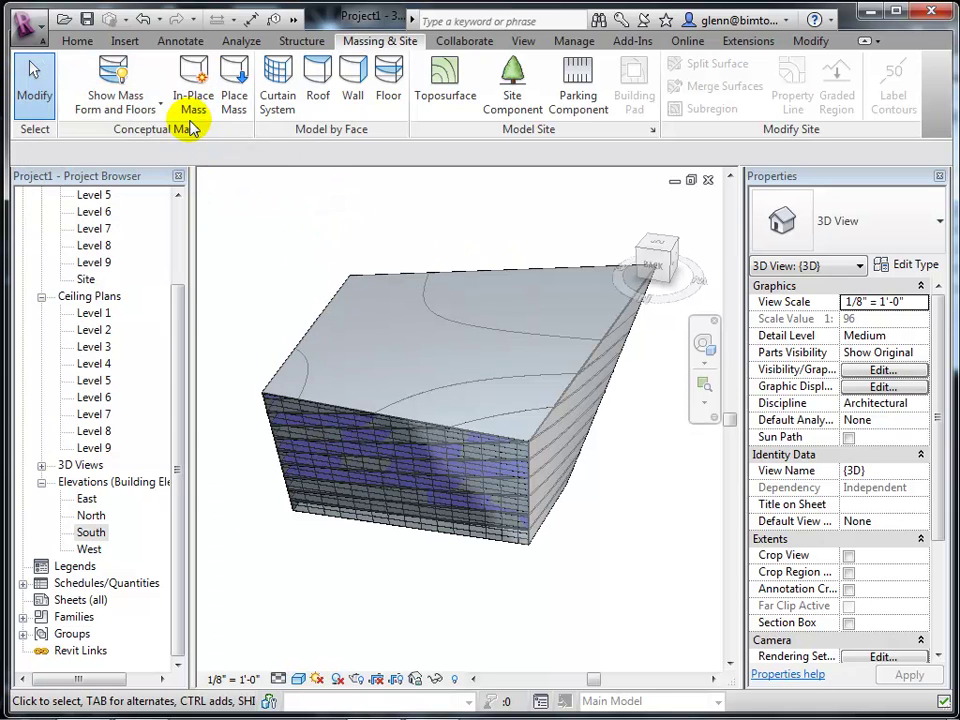
# Set masses to display by view settings and turn off the Mass category's visibility in the 3D view.
pyautogui.click(155, 107)
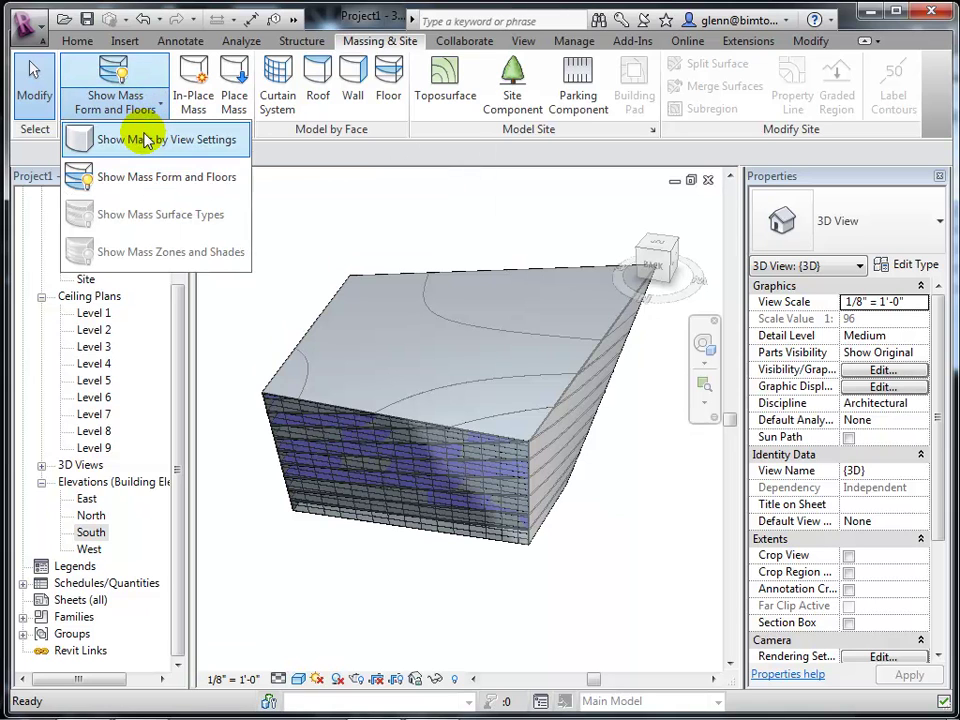
pyautogui.click(147, 139)
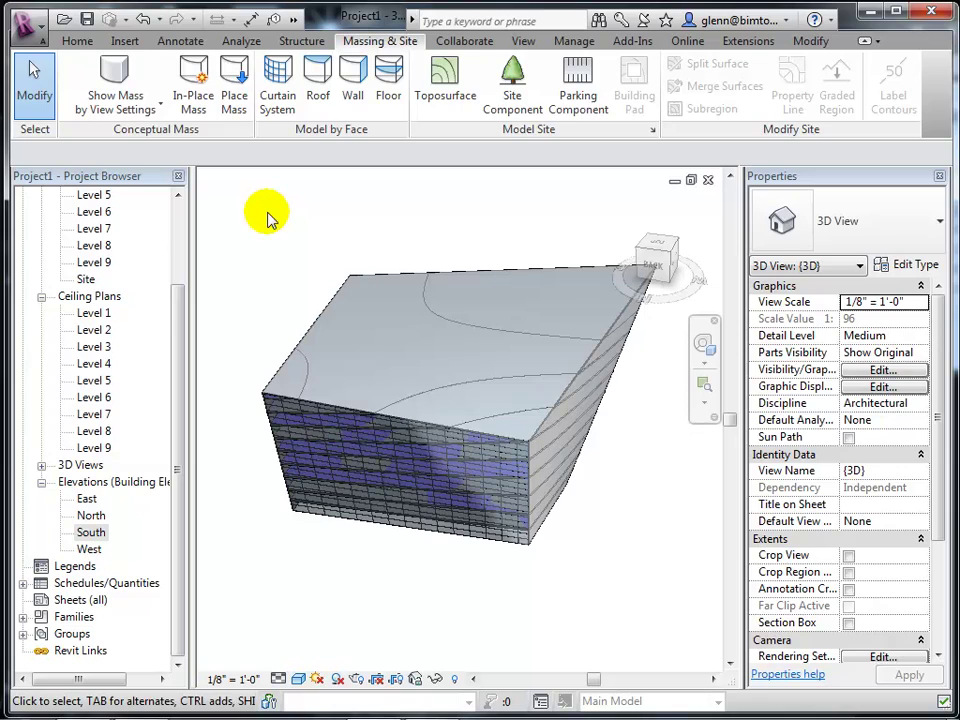
pyautogui.press('v')
pyautogui.press('g')
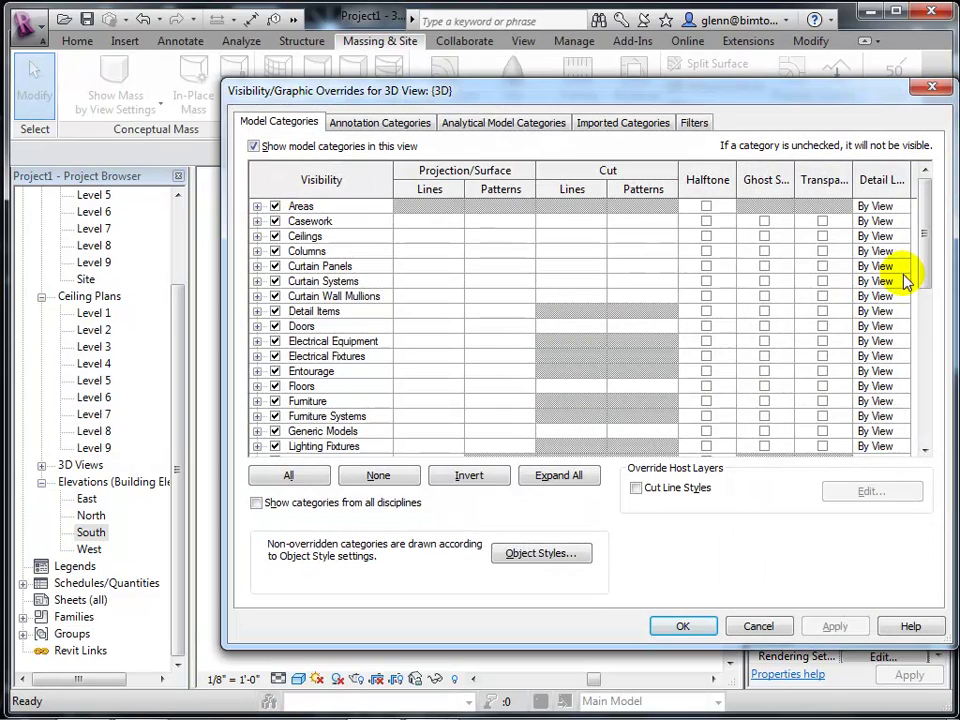
pyautogui.moveTo(922, 283); pyautogui.dragTo(917, 381)
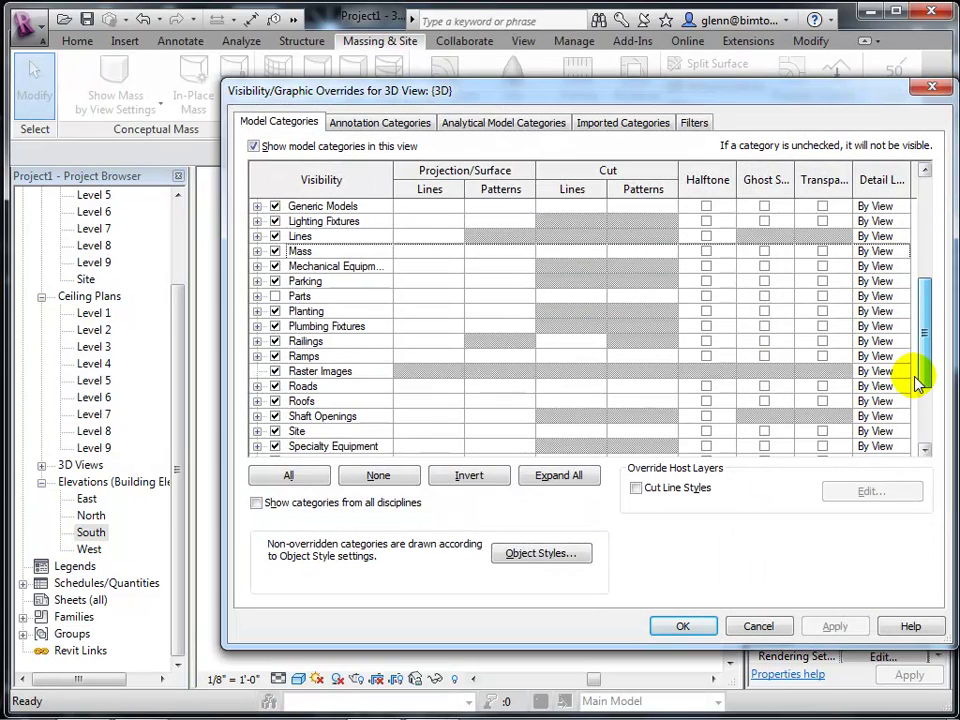
pyautogui.click(290, 251)
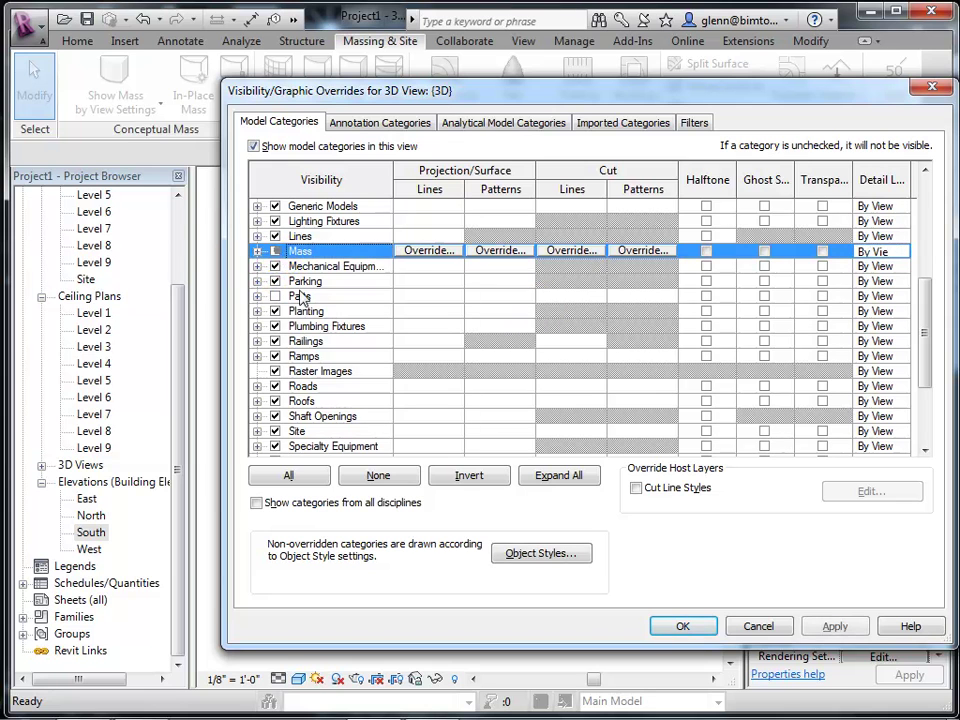
pyautogui.click(683, 626)
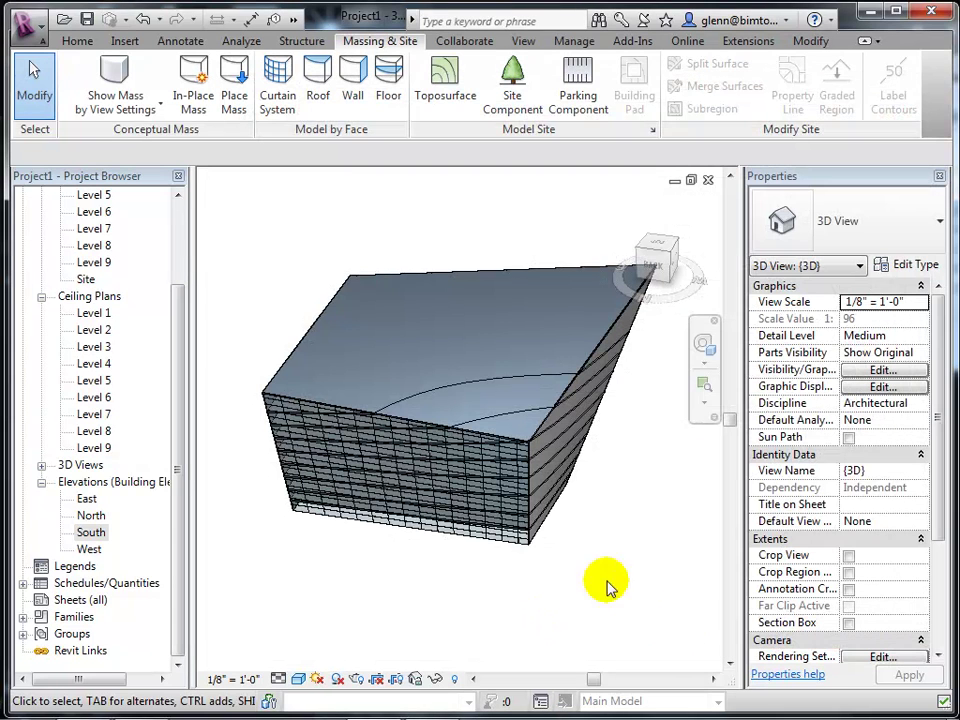
# Examine the converted building from the left and front, and in the Level 2 and Level 6 floor plans.
pyautogui.click(704, 352)
pyautogui.moveTo(433, 572); pyautogui.dragTo(364, 521)
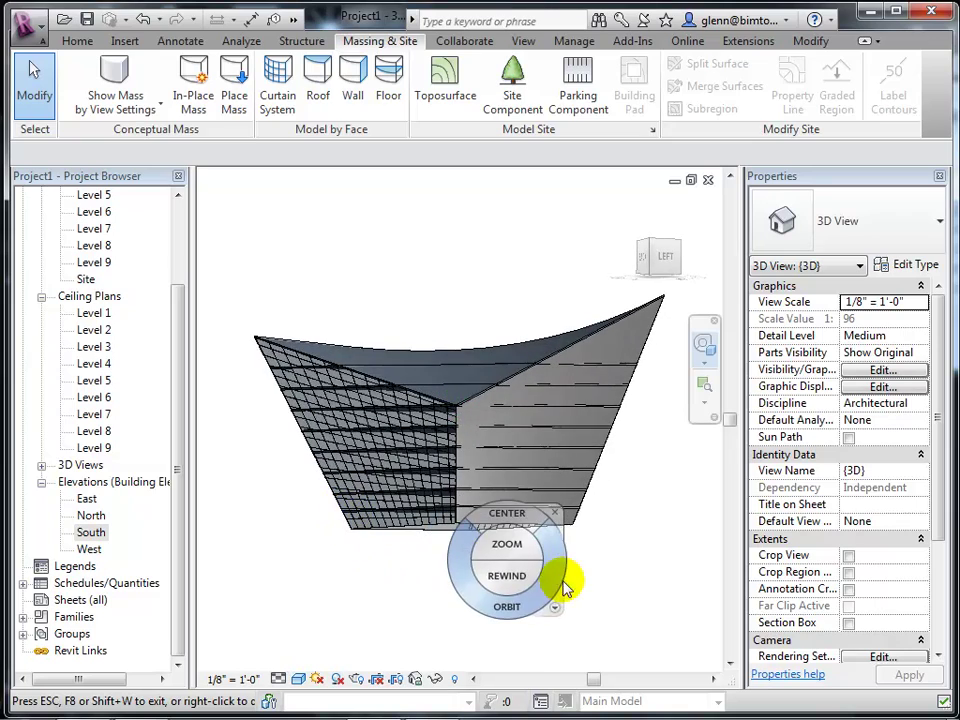
pyautogui.moveTo(542, 604); pyautogui.dragTo(371, 606)
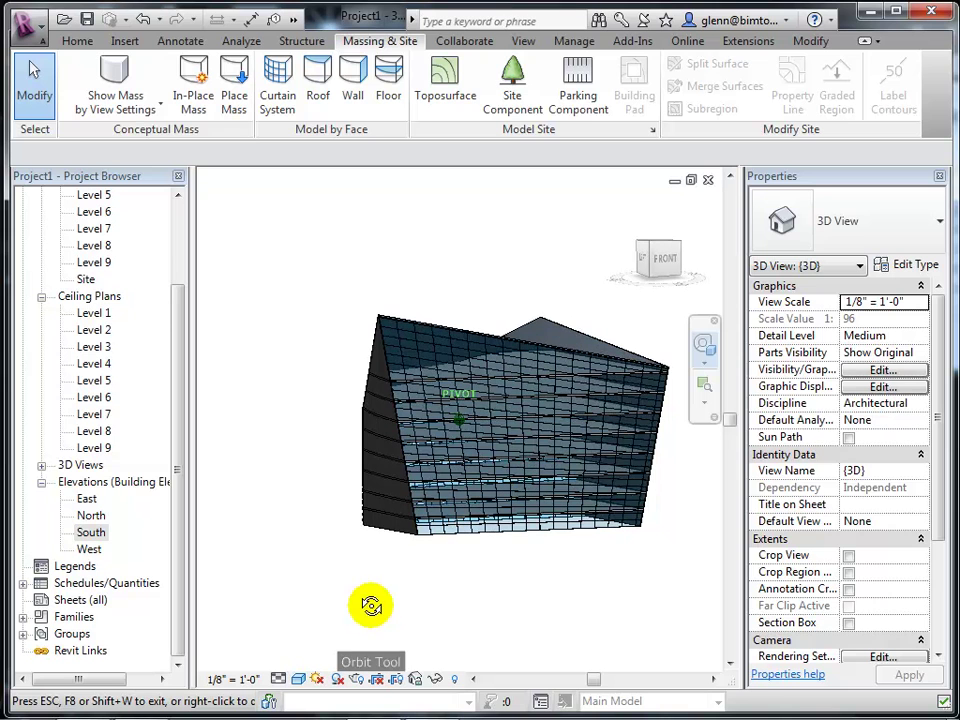
pyautogui.scroll(2, 181, 265)
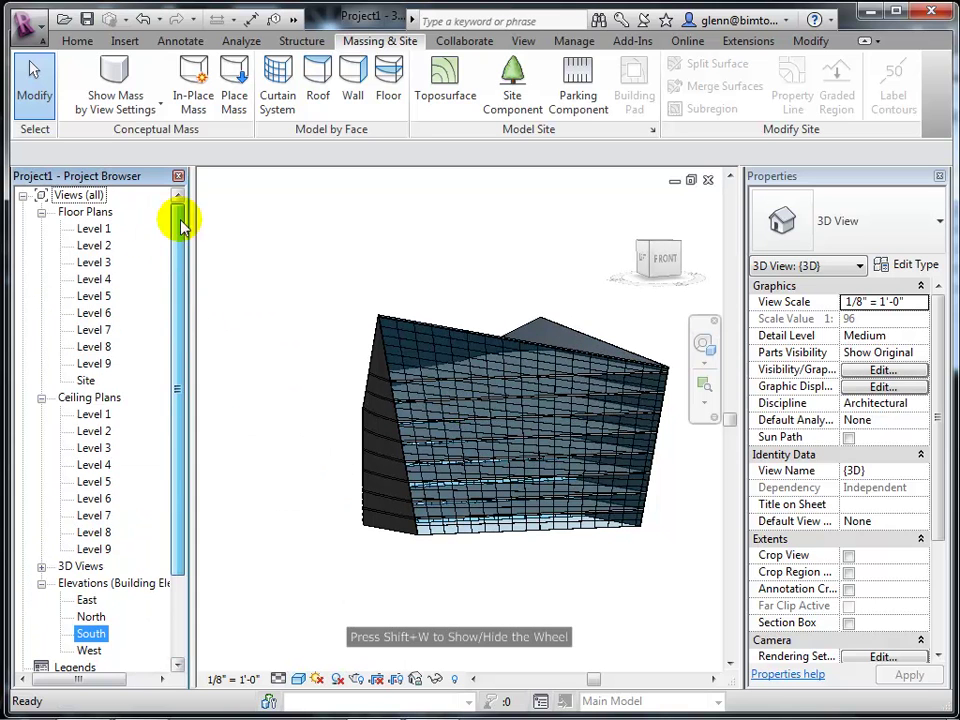
pyautogui.click(88, 246)
pyautogui.doubleClick(88, 248)
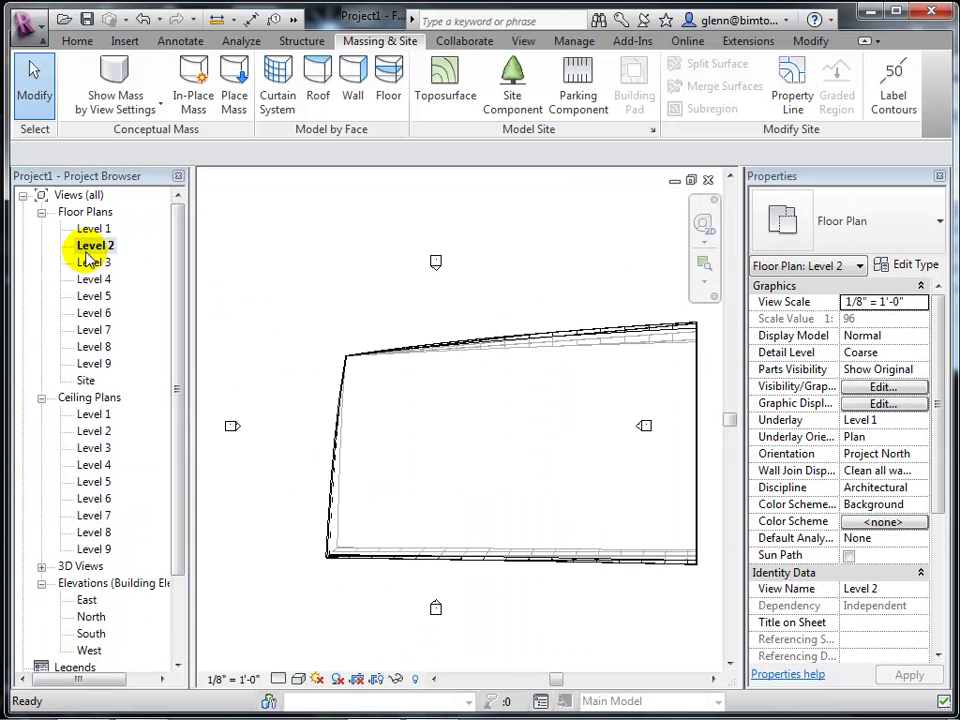
pyautogui.click(91, 314)
pyautogui.doubleClick(91, 314)
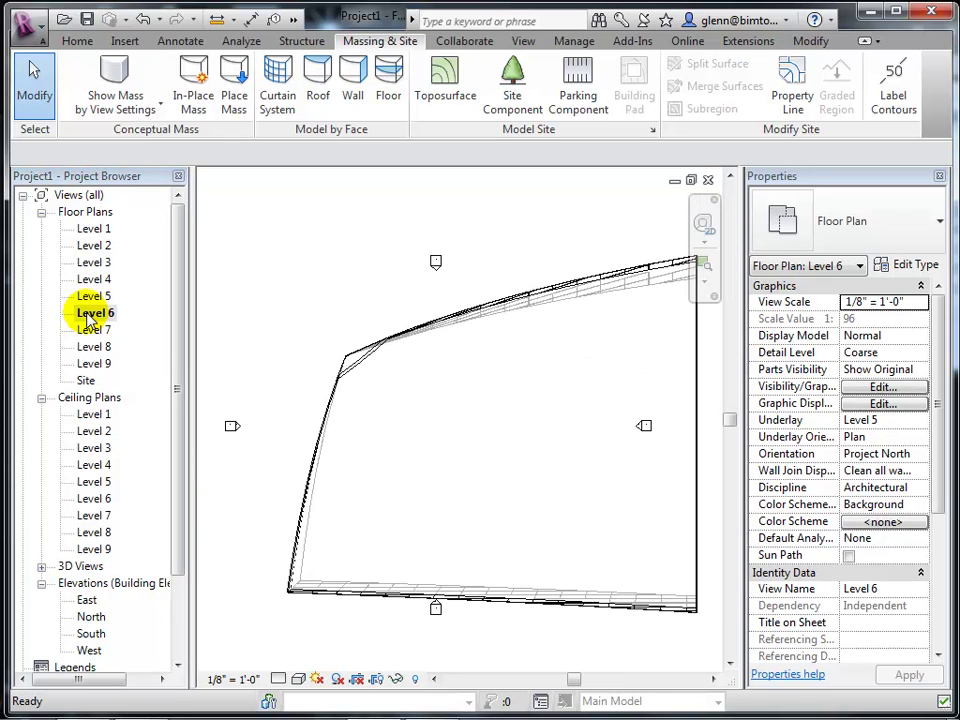
# On the Level 9 floor plan, draw a chain of three Generic - 5" walls forming a narrow corridor, its upper wall about 116' long.
pyautogui.click(92, 364)
pyautogui.doubleClick(92, 364)
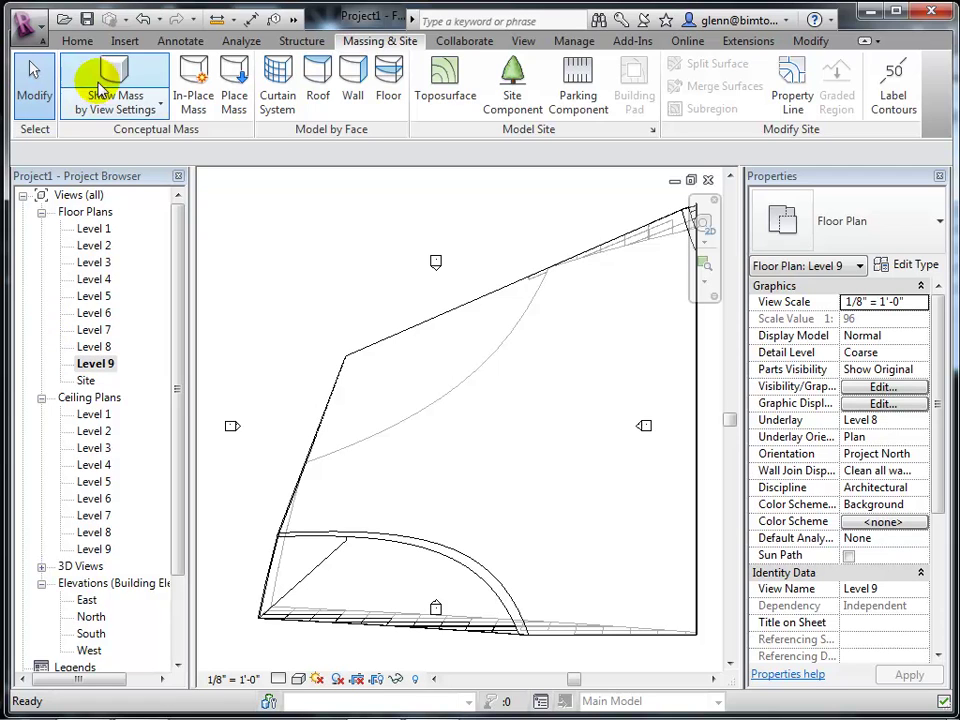
pyautogui.click(78, 41)
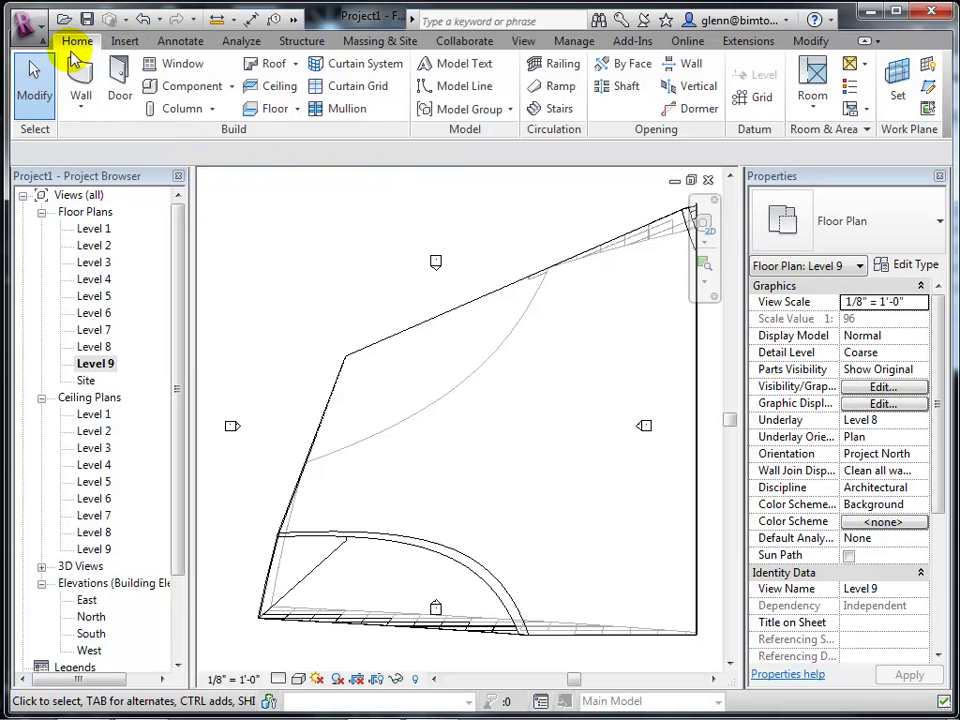
pyautogui.click(82, 85)
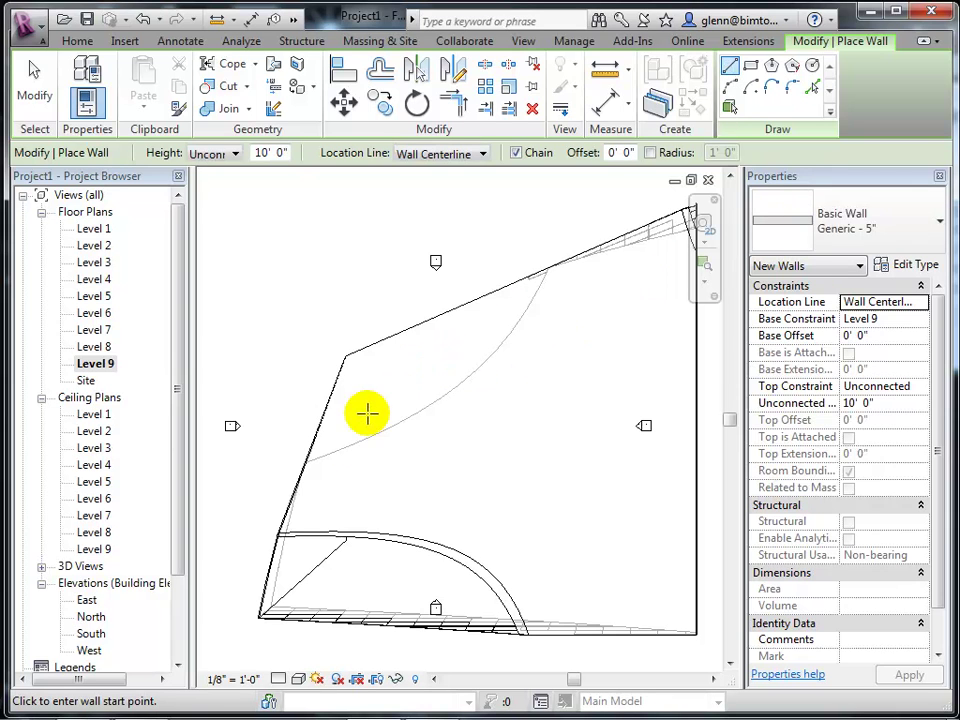
pyautogui.click(317, 462)
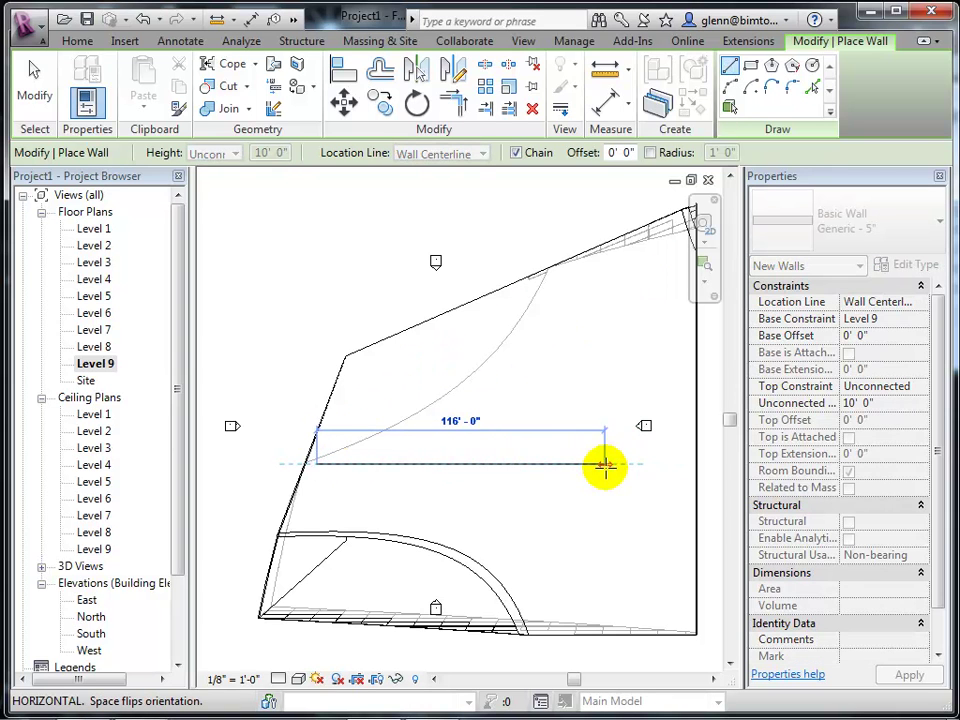
pyautogui.click(604, 464)
pyautogui.click(604, 494)
pyautogui.click(297, 492)
pyautogui.press('Escape')
# Draw two more chained walls from the corridor's upper wall, one going up and one across to the right exterior wall.
pyautogui.click(533, 462)
pyautogui.click(535, 365)
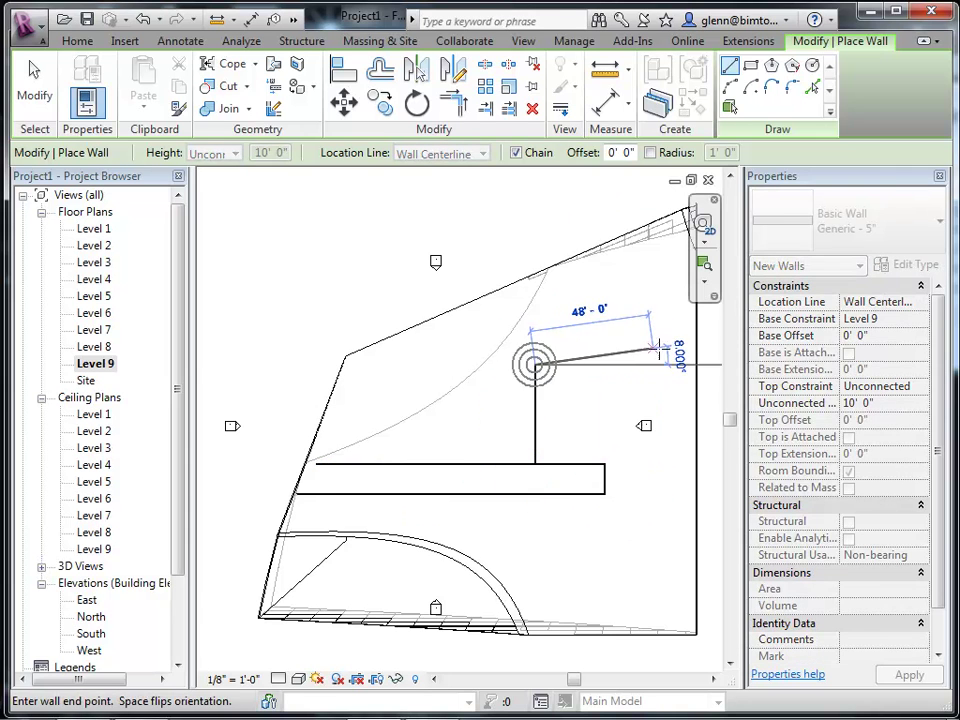
pyautogui.click(697, 365)
pyautogui.press('Escape')
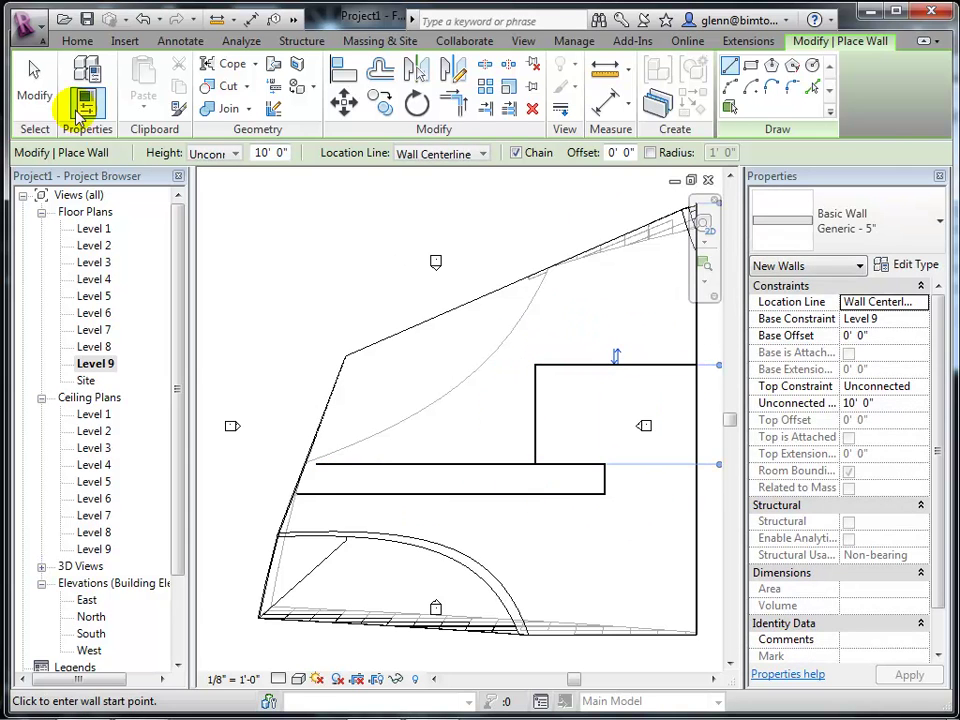
pyautogui.click(29, 90)
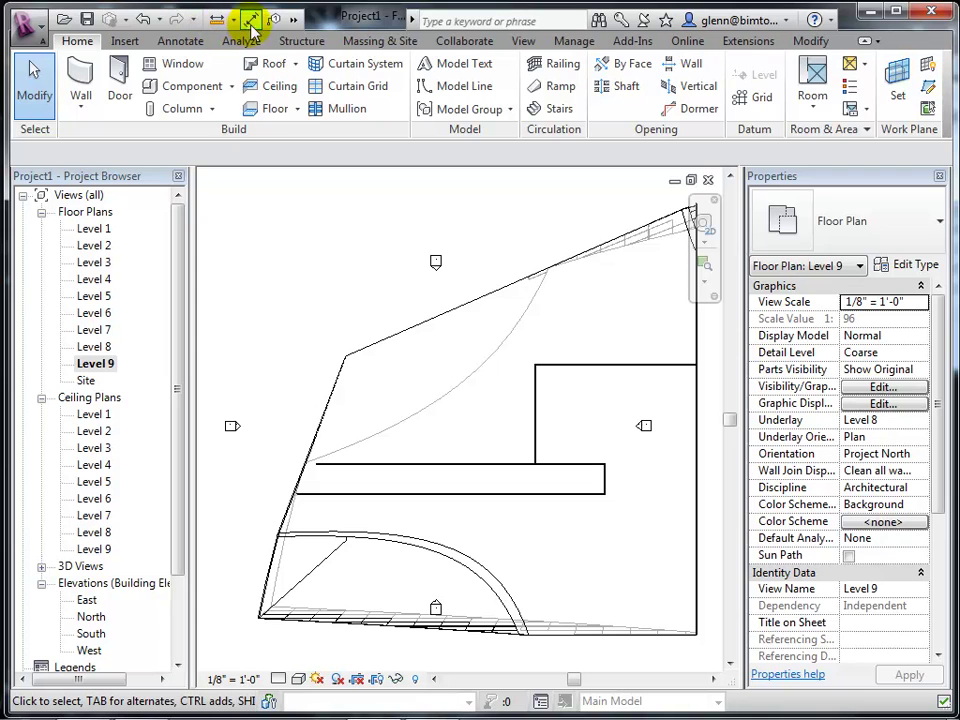
# Open the default 3D view and examine the Level 9 walls from above.
pyautogui.click(293, 19)
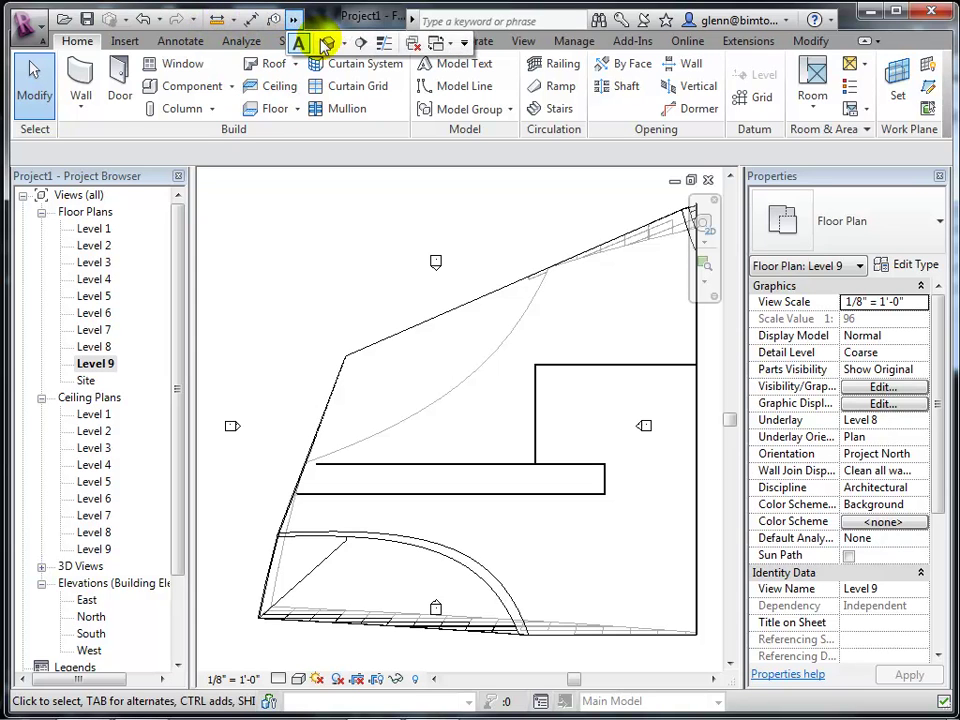
pyautogui.click(321, 39)
pyautogui.click(704, 345)
pyautogui.moveTo(563, 490); pyautogui.dragTo(553, 570)
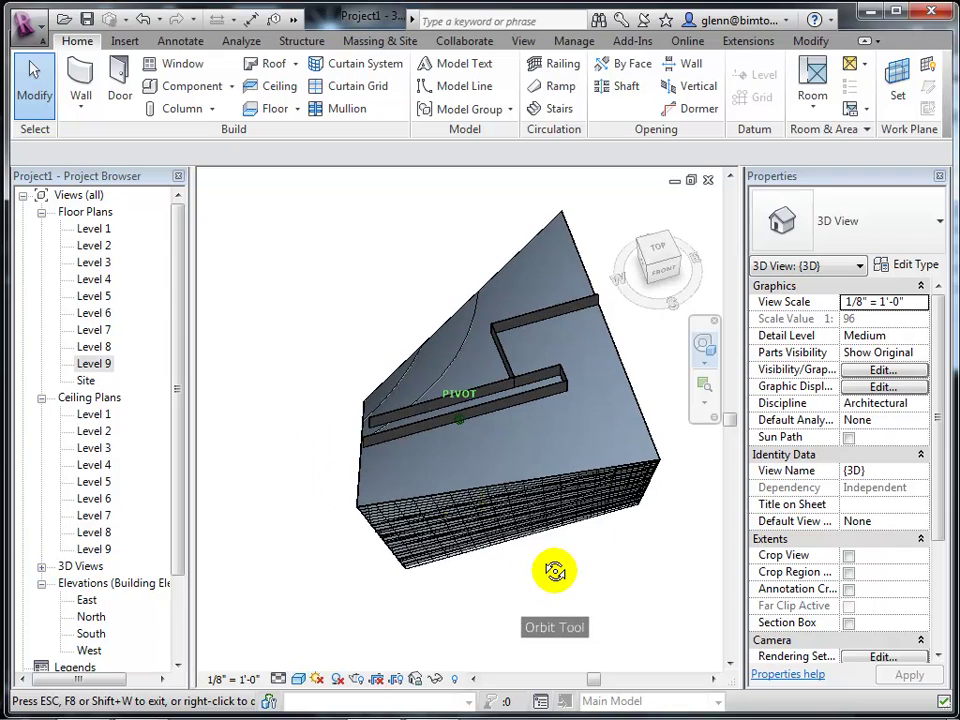
# Set the base constraint of all five interior walls to Level 4 and their top constraint up to a higher level.
pyautogui.click(32, 92)
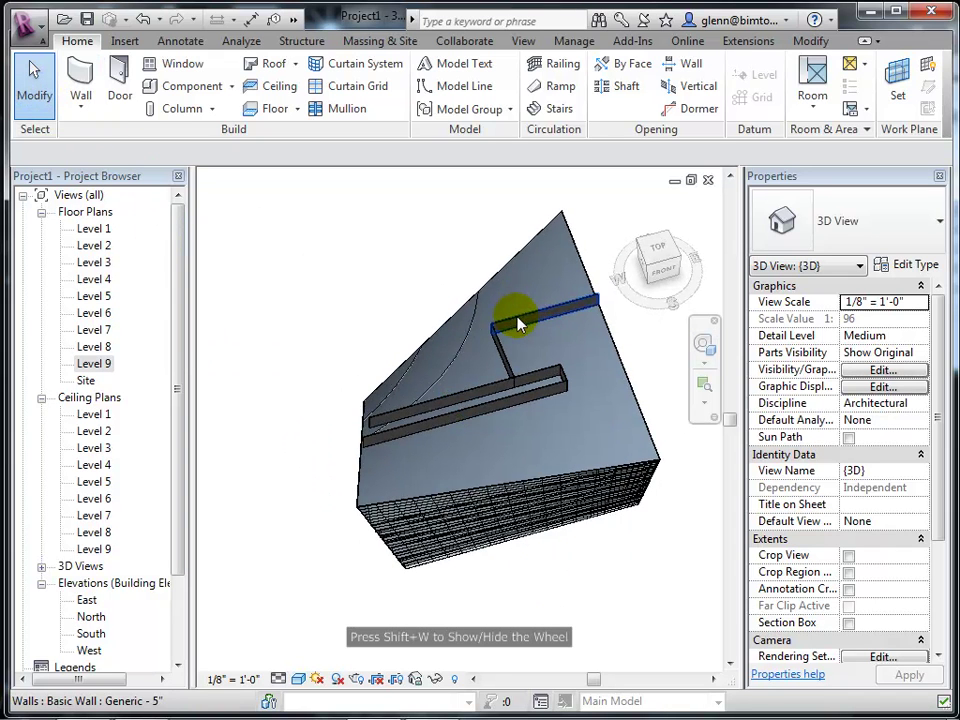
pyautogui.press('Tab')
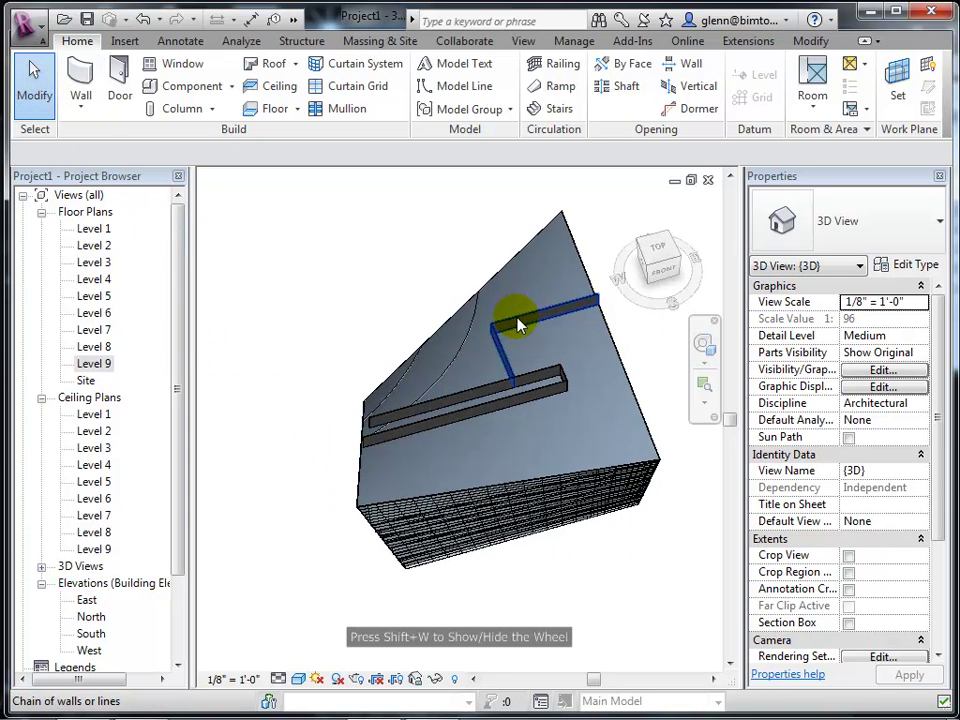
pyautogui.click(519, 325)
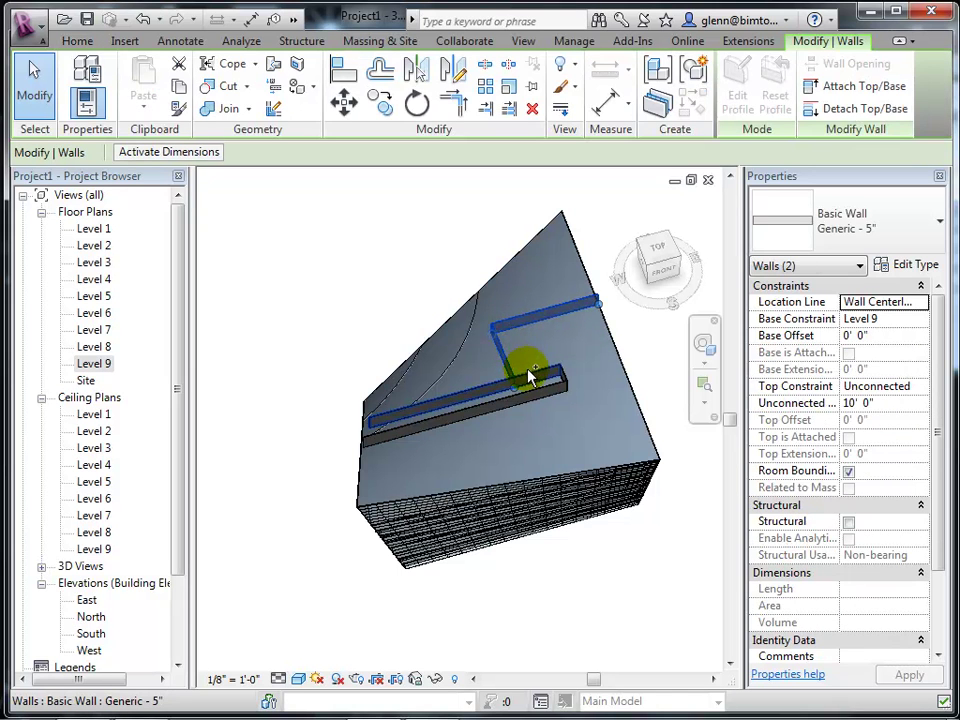
pyautogui.keyDown('ctrl'); pyautogui.click(542, 390); pyautogui.keyUp('ctrl')
pyautogui.keyDown('ctrl'); pyautogui.click(562, 378); pyautogui.keyUp('ctrl')
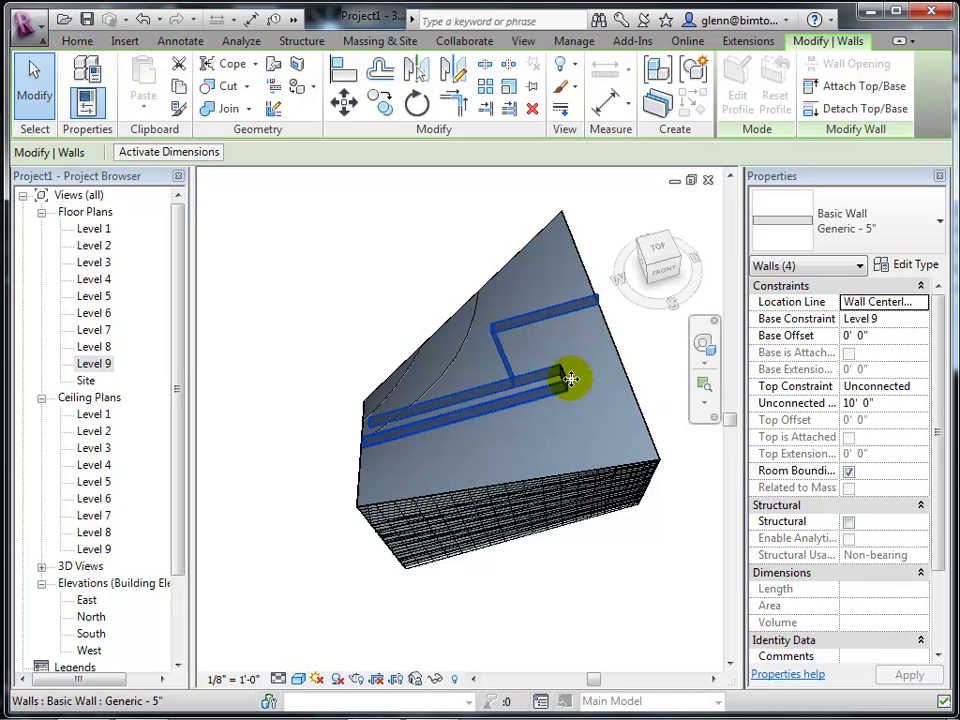
pyautogui.keyDown('ctrl'); pyautogui.click(568, 382); pyautogui.keyUp('ctrl')
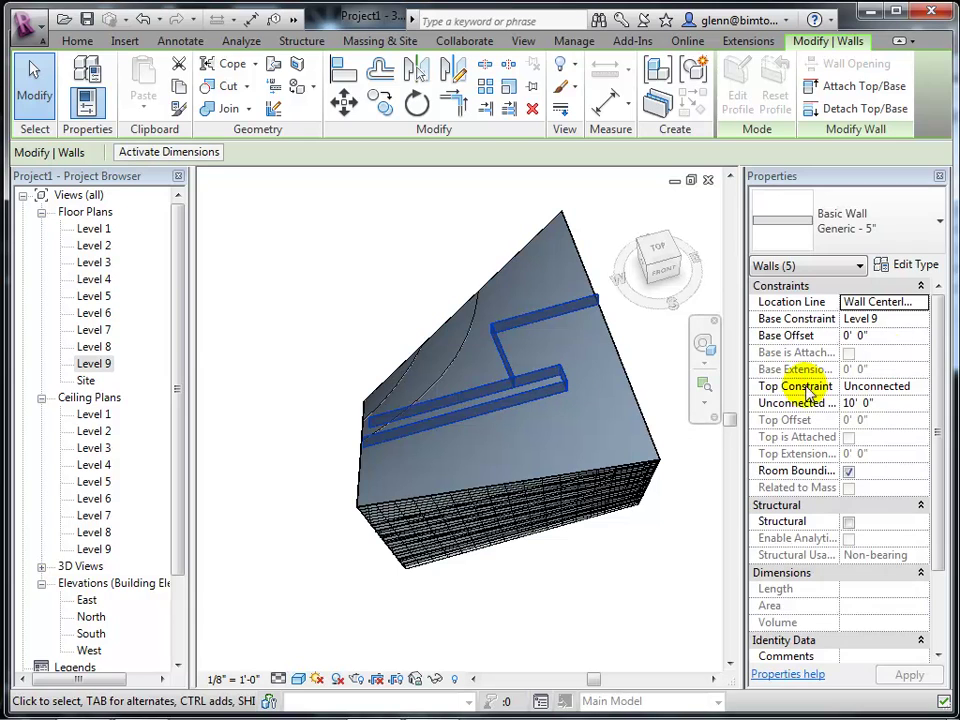
pyautogui.click(920, 318)
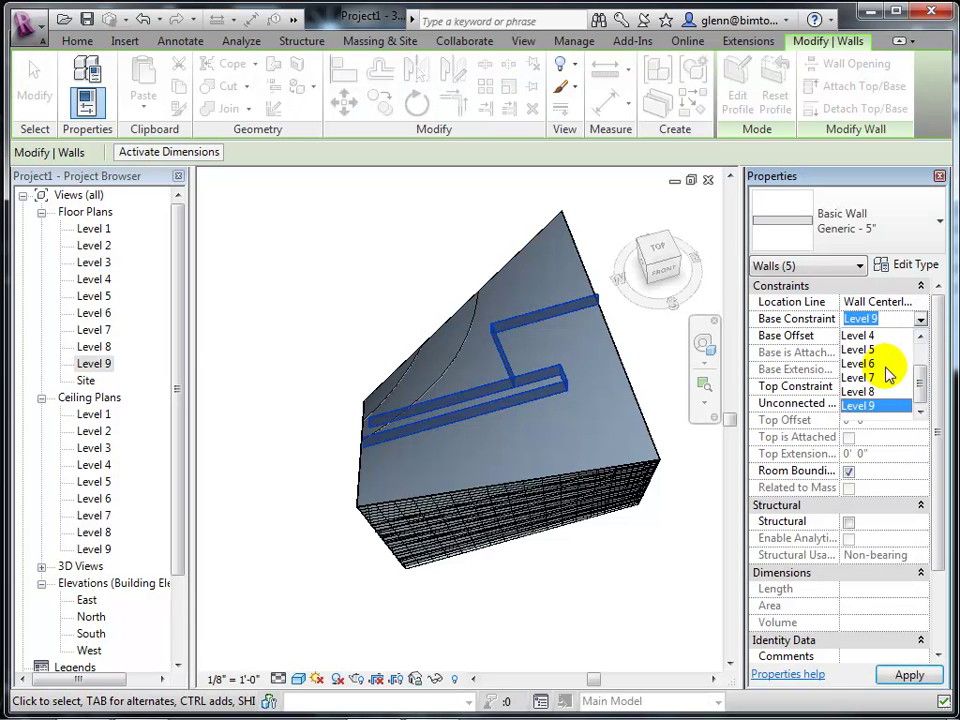
pyautogui.click(860, 337)
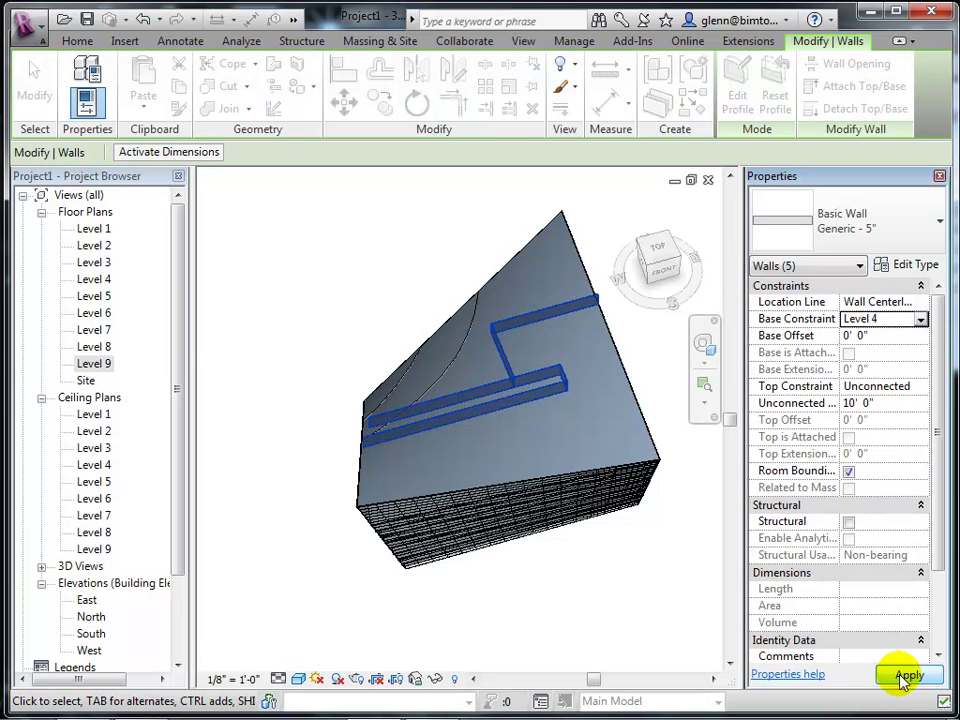
pyautogui.click(920, 386)
pyautogui.click(926, 471)
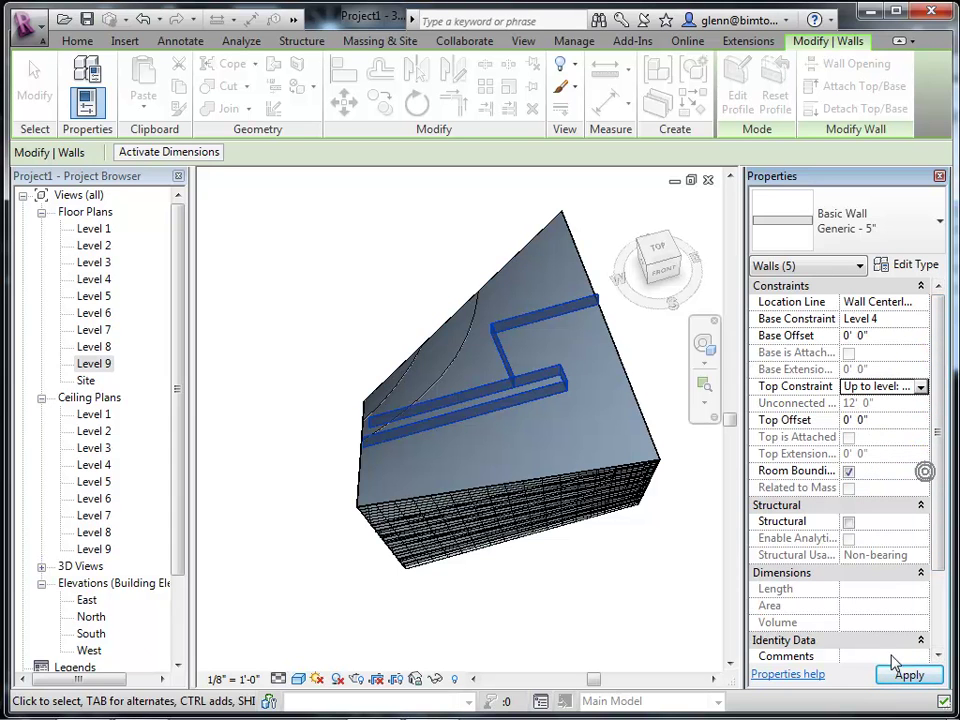
pyautogui.click(906, 675)
pyautogui.click(625, 610)
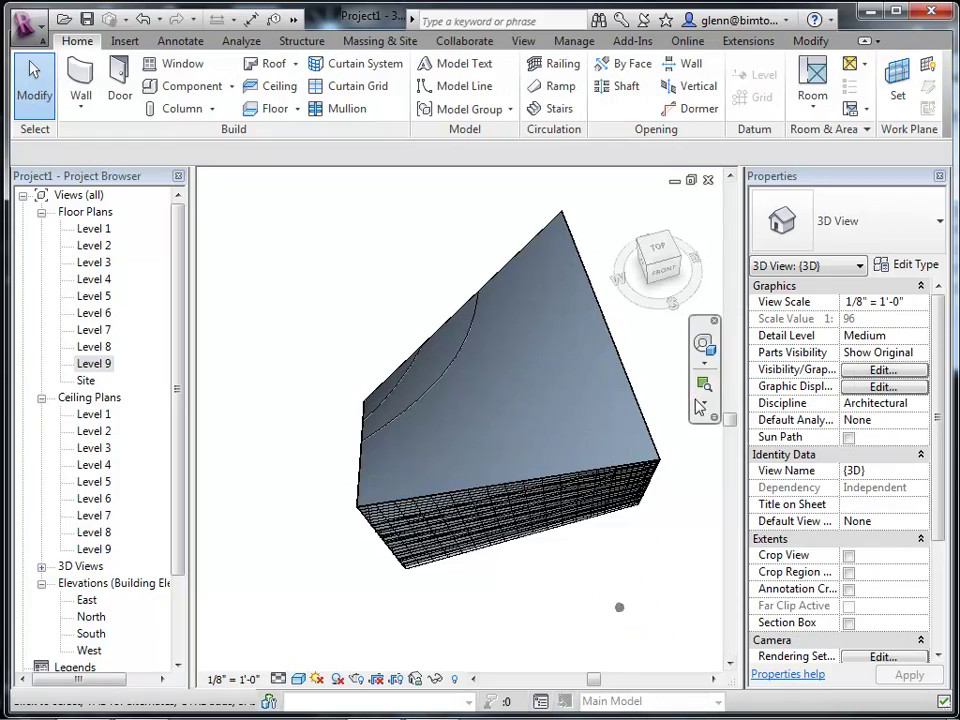
# Examine the building from the front and from above the left side to see where the interior walls meet the exterior.
pyautogui.click(703, 345)
pyautogui.moveTo(553, 583); pyautogui.dragTo(527, 497)
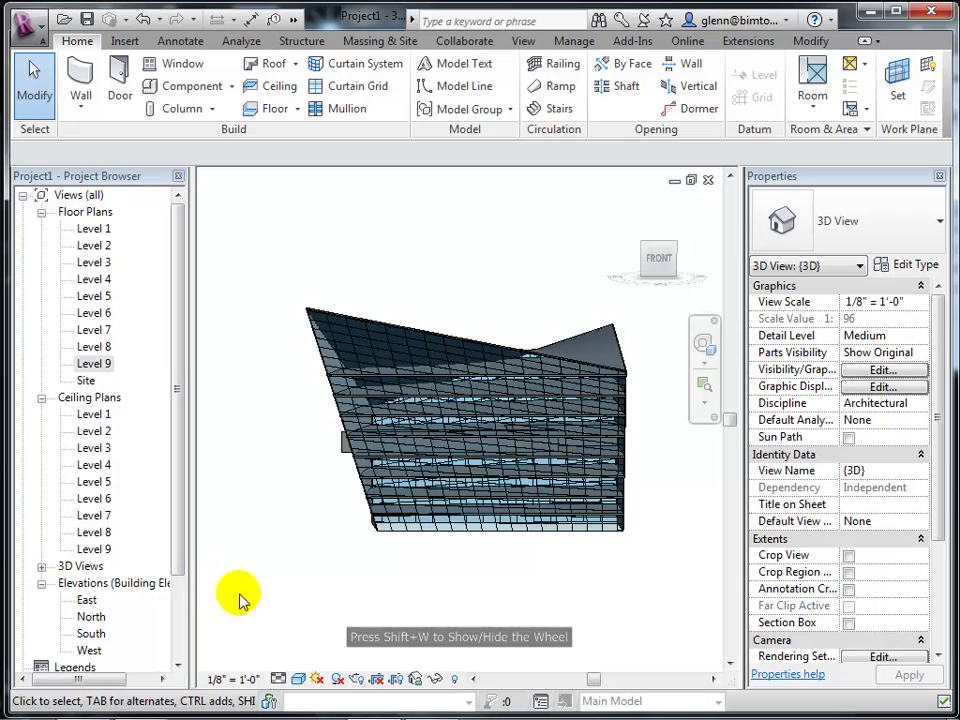
pyautogui.click(703, 348)
pyautogui.moveTo(258, 556); pyautogui.dragTo(348, 607)
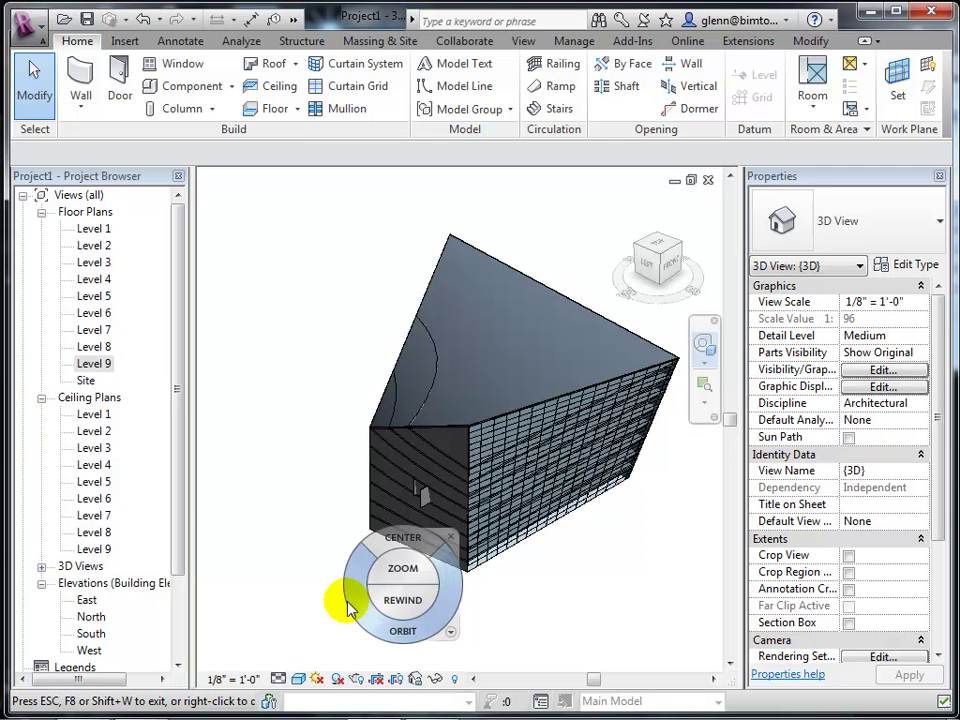
pyautogui.press('Escape')
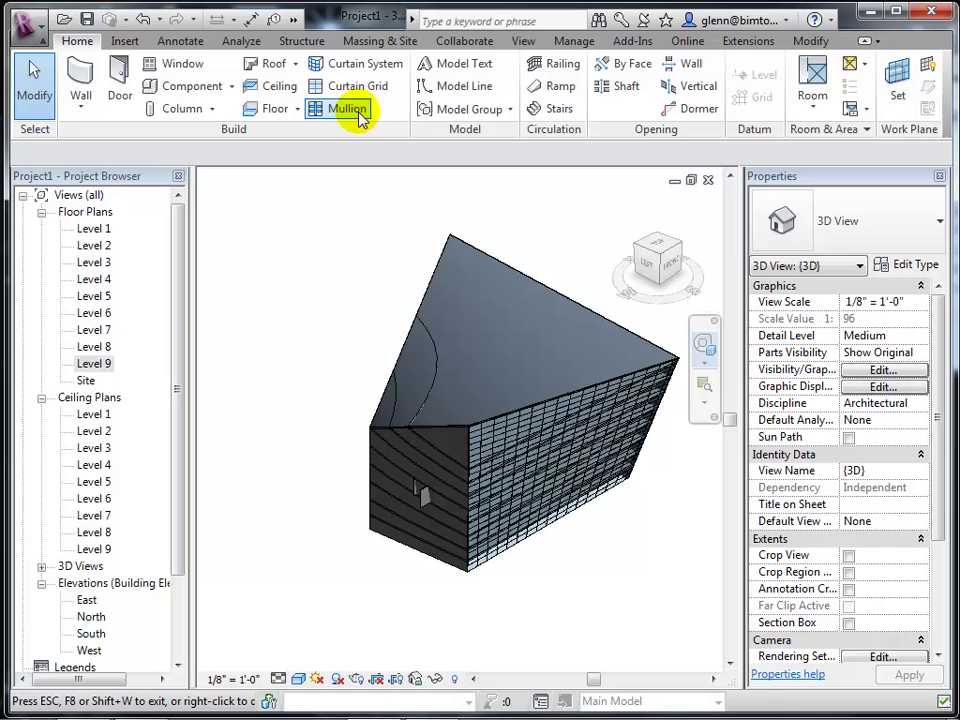
# Set the mass visibility to Show Mass Form and Floors so the conceptual form appears over the building.
pyautogui.click(385, 42)
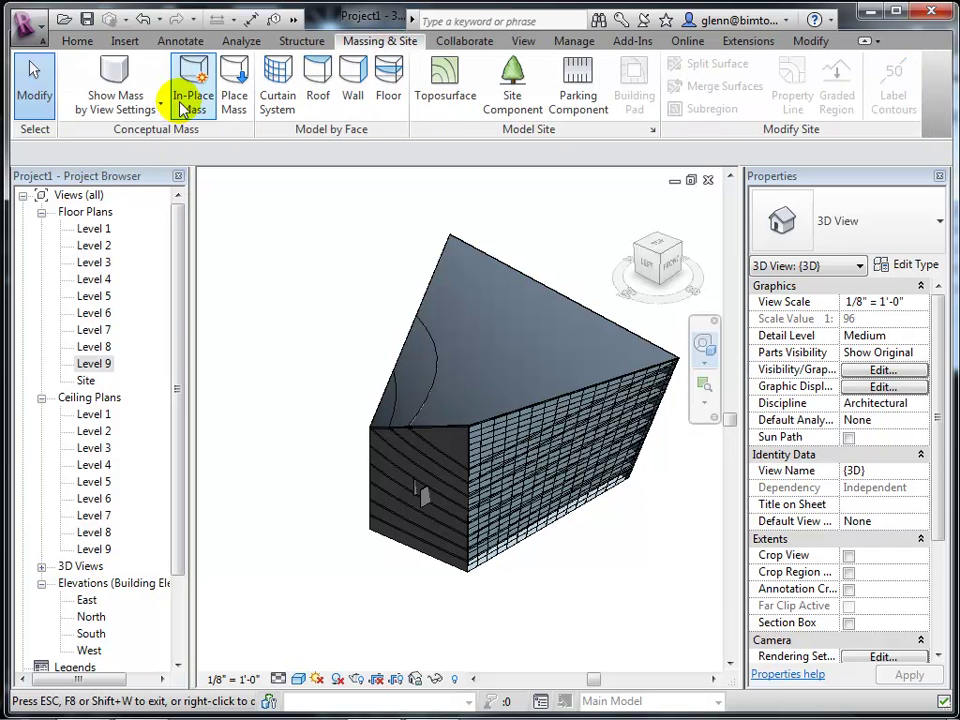
pyautogui.click(160, 110)
pyautogui.click(128, 178)
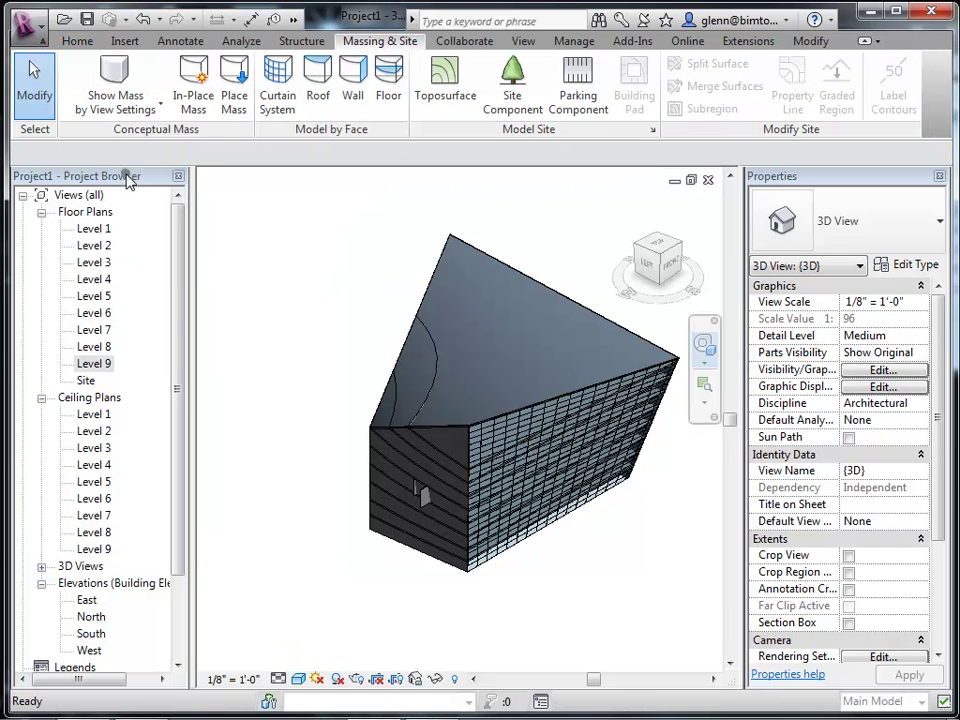
pyautogui.click(404, 343)
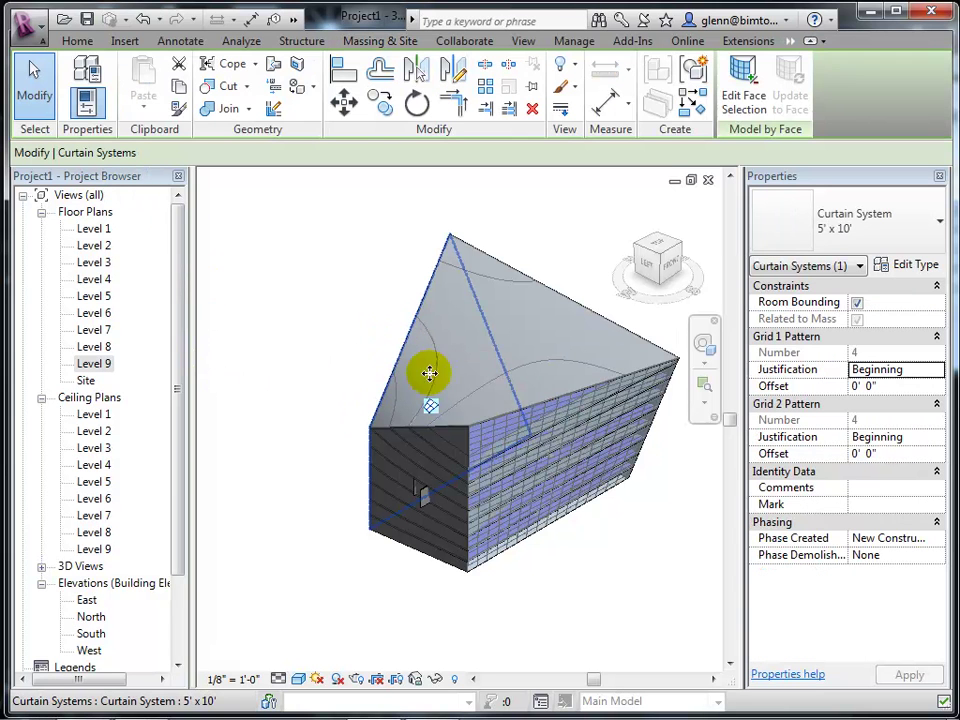
pyautogui.click(392, 300)
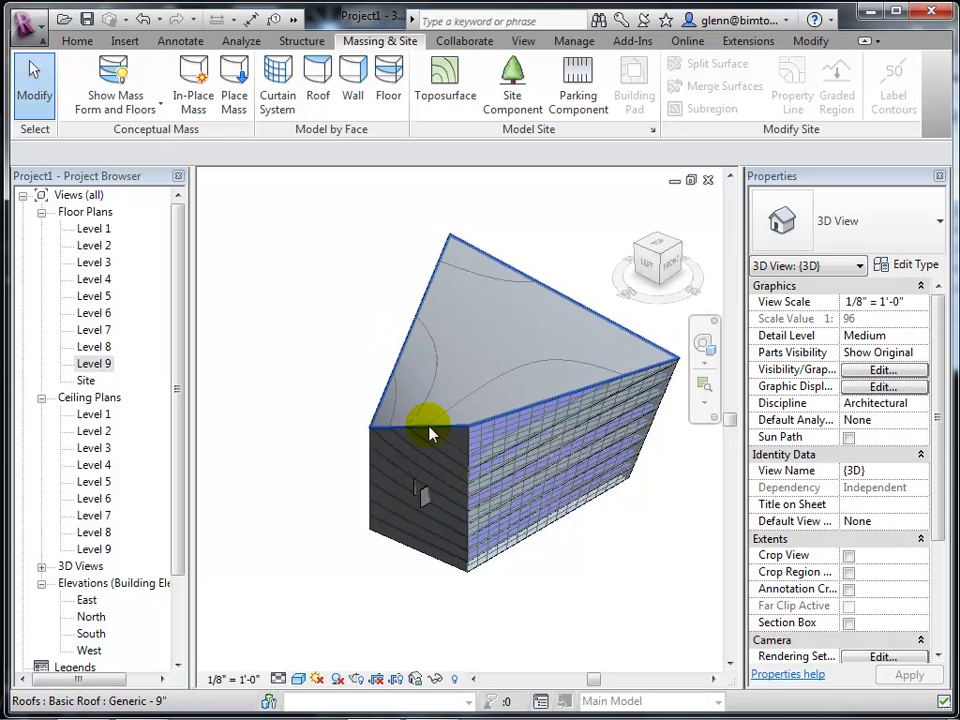
# Edit the building mass in place, pull the upper edge of its narrow dark end face outward, and finish the mass.
pyautogui.press('Tab')
pyautogui.click(430, 433)
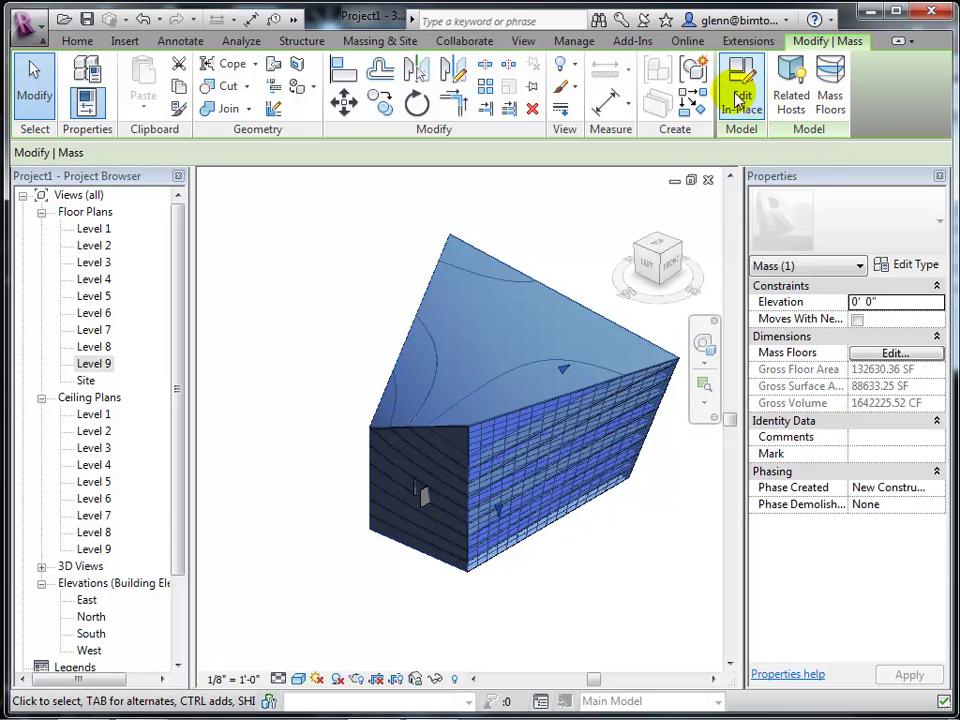
pyautogui.click(738, 100)
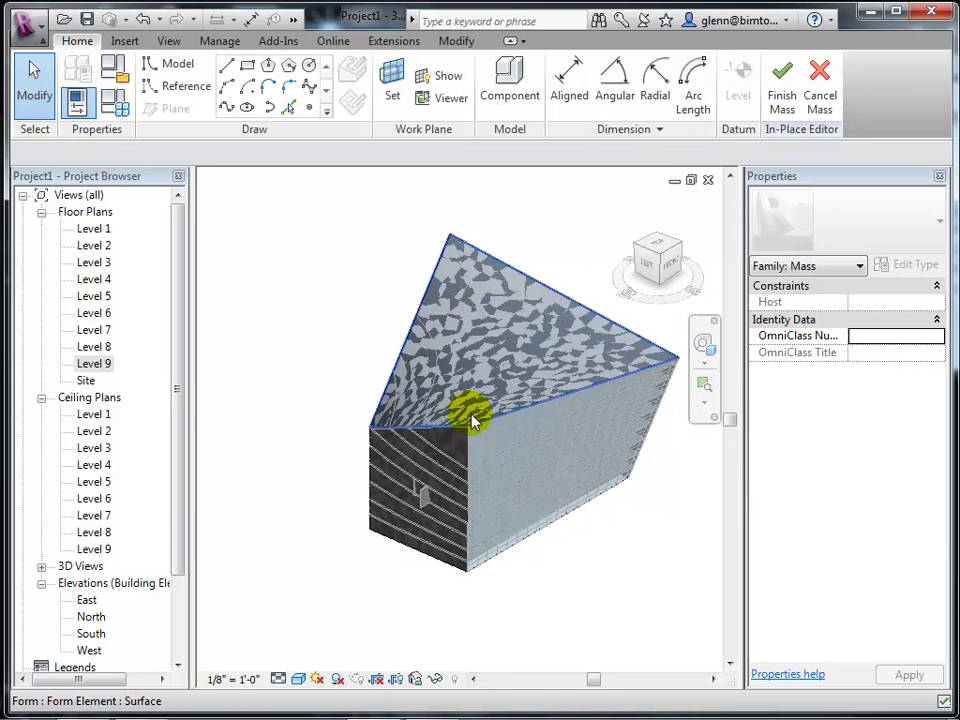
pyautogui.click(422, 432)
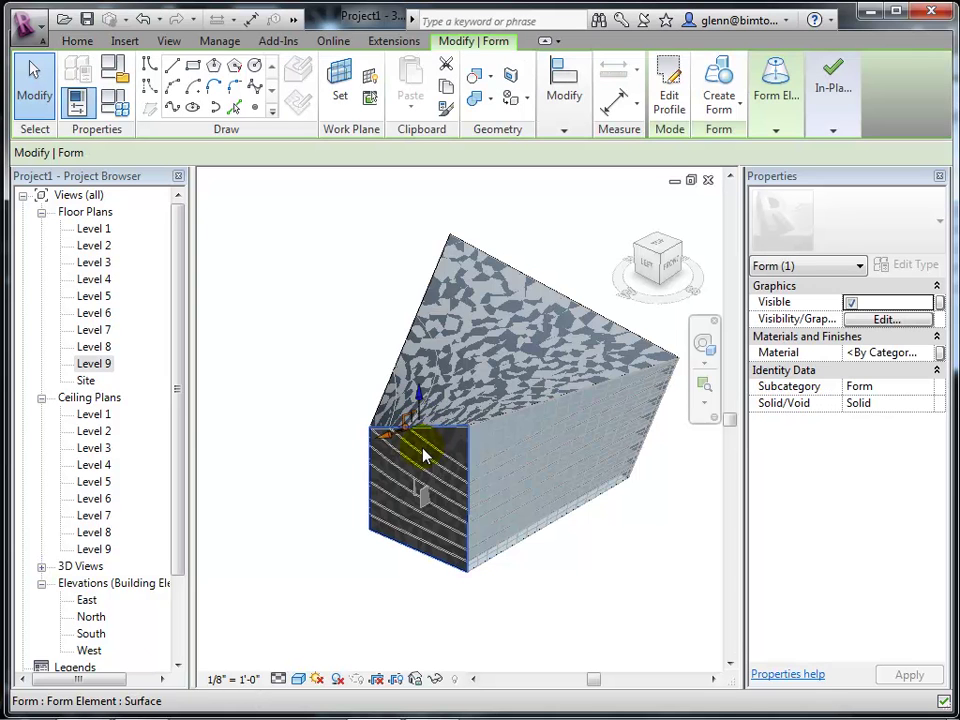
pyautogui.moveTo(388, 443); pyautogui.dragTo(316, 456)
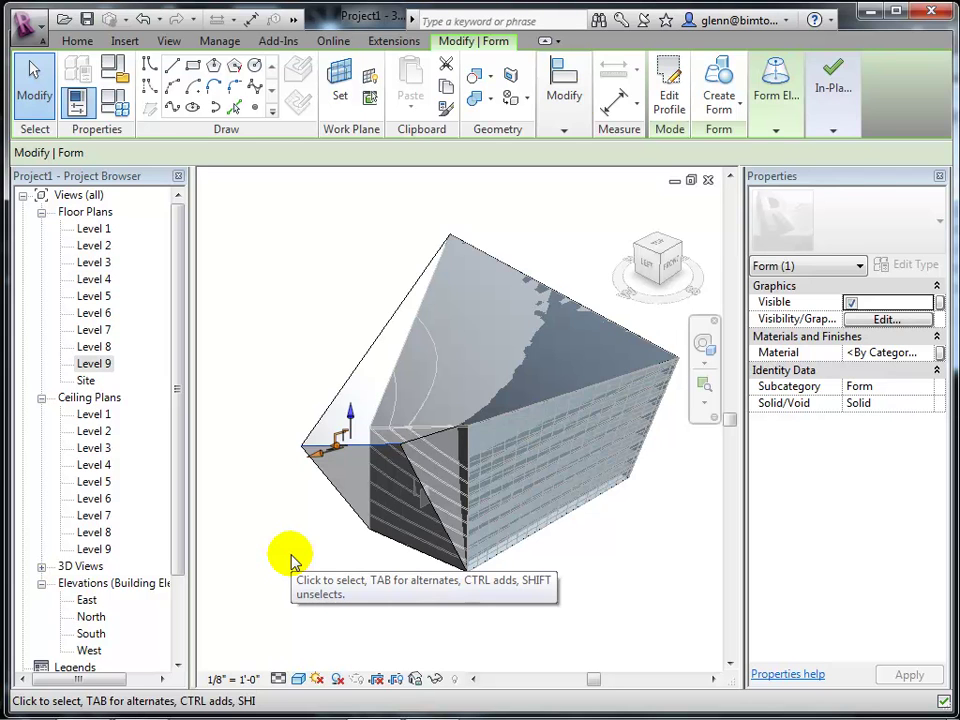
pyautogui.moveTo(853, 90)
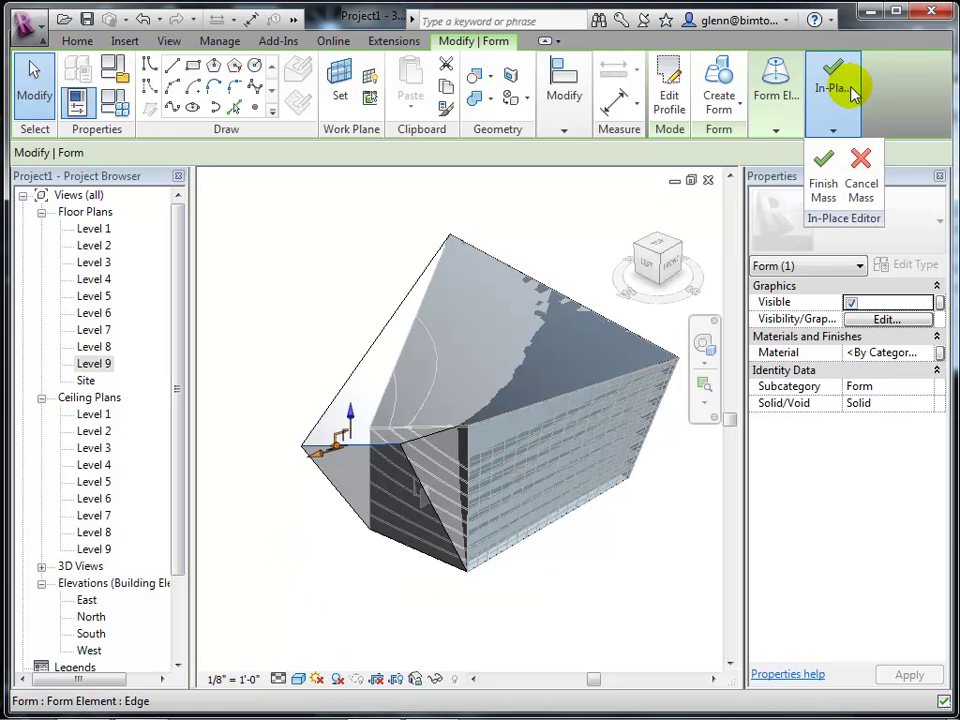
pyautogui.click(825, 166)
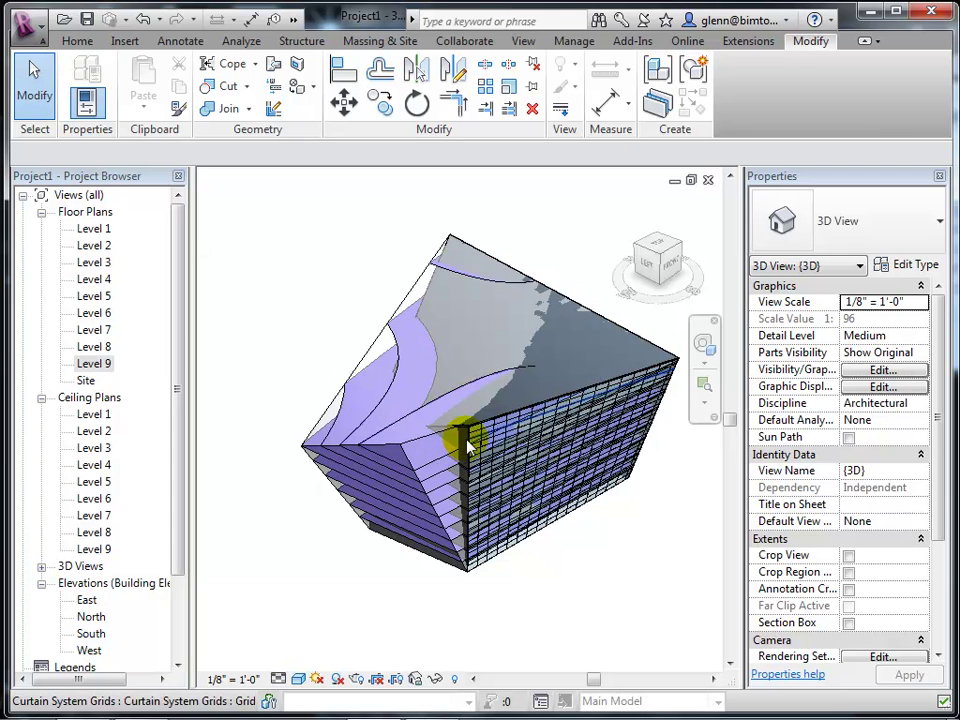
# Update the 5' x 10' curtain system on the long front side to the reshaped mass face.
pyautogui.scroll(3, 480, 588)
pyautogui.scroll(-3, 480, 588)
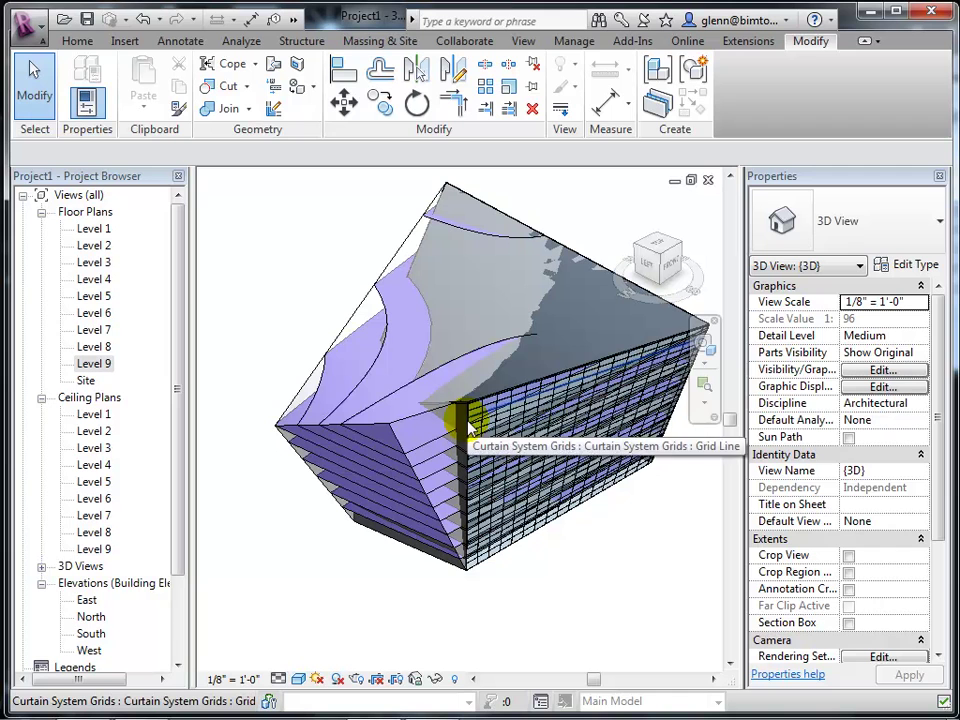
pyautogui.press('Tab')
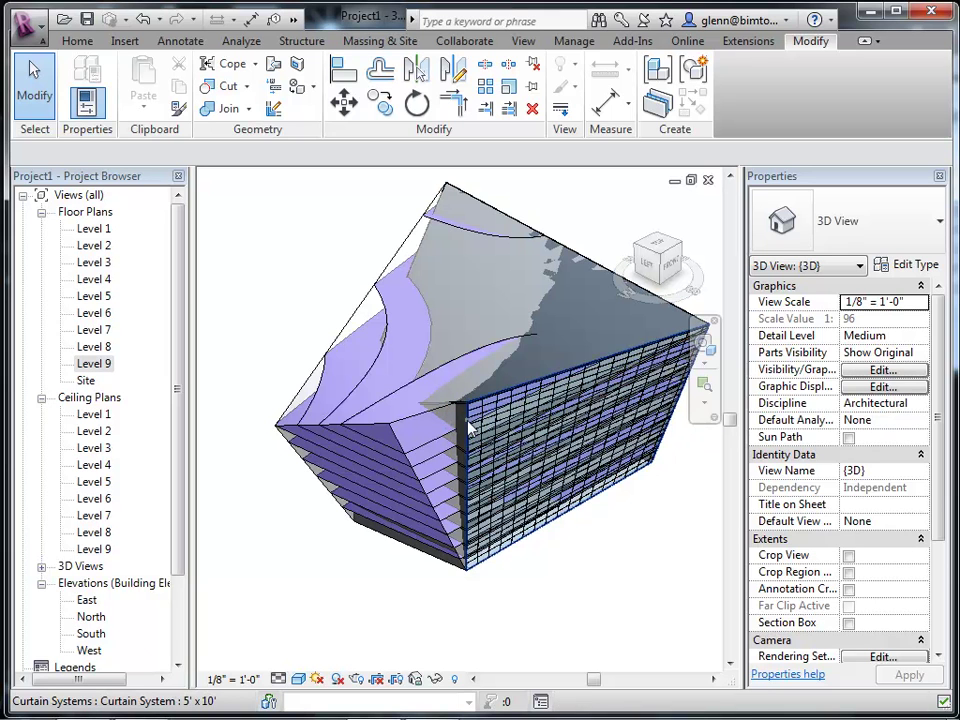
pyautogui.click(467, 424)
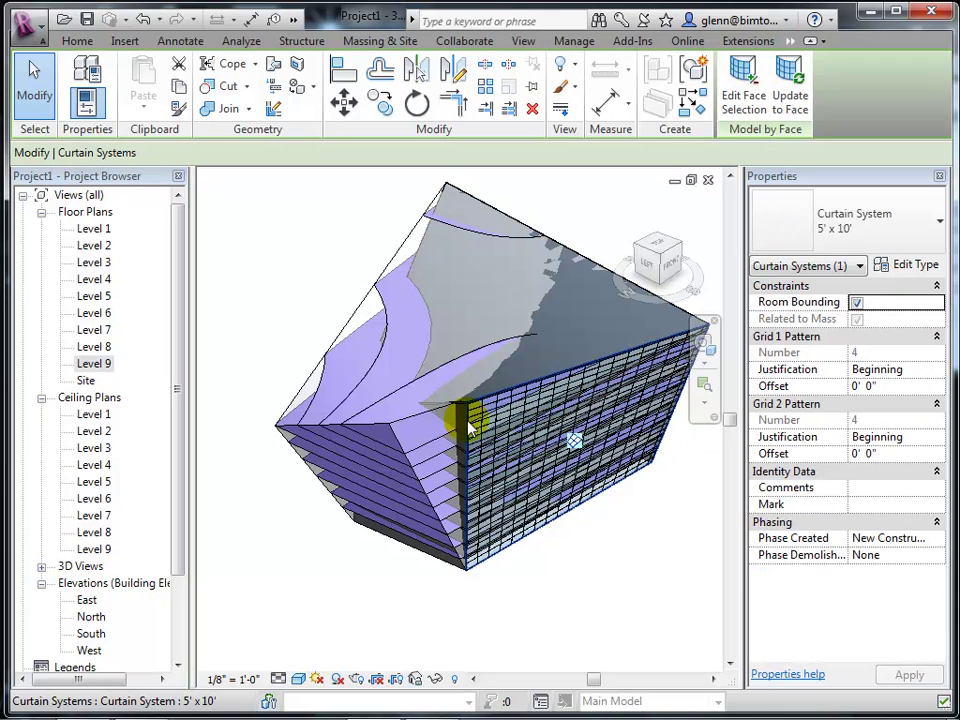
pyautogui.click(799, 90)
pyautogui.click(799, 90)
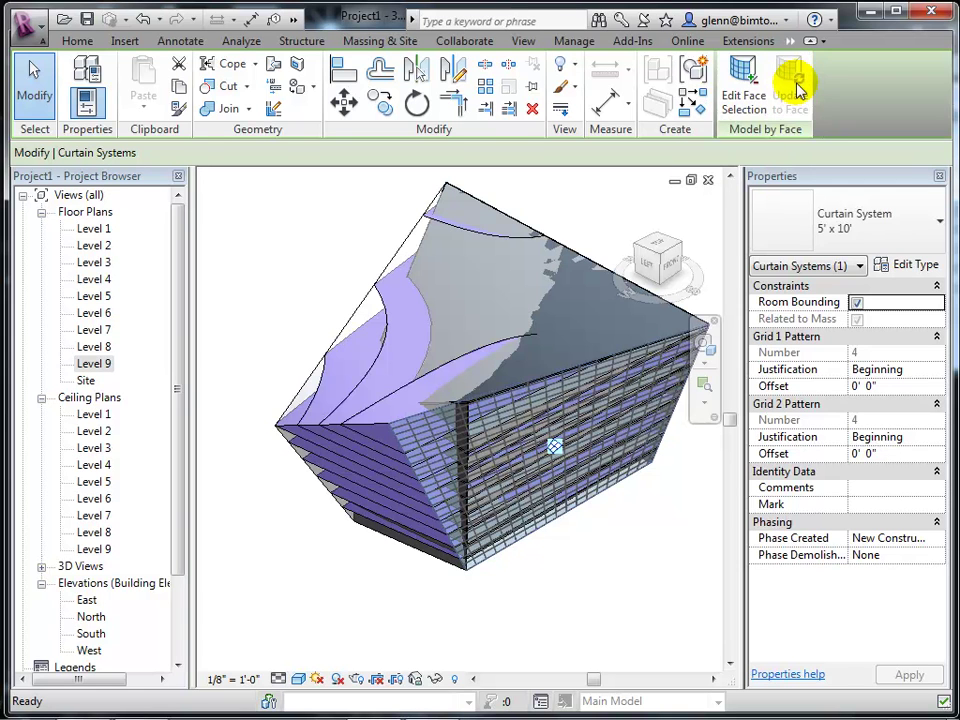
pyautogui.click(601, 572)
# Update the Generic - 9" roof to the enlarged top face of the mass.
pyautogui.scroll(5, 514, 582)
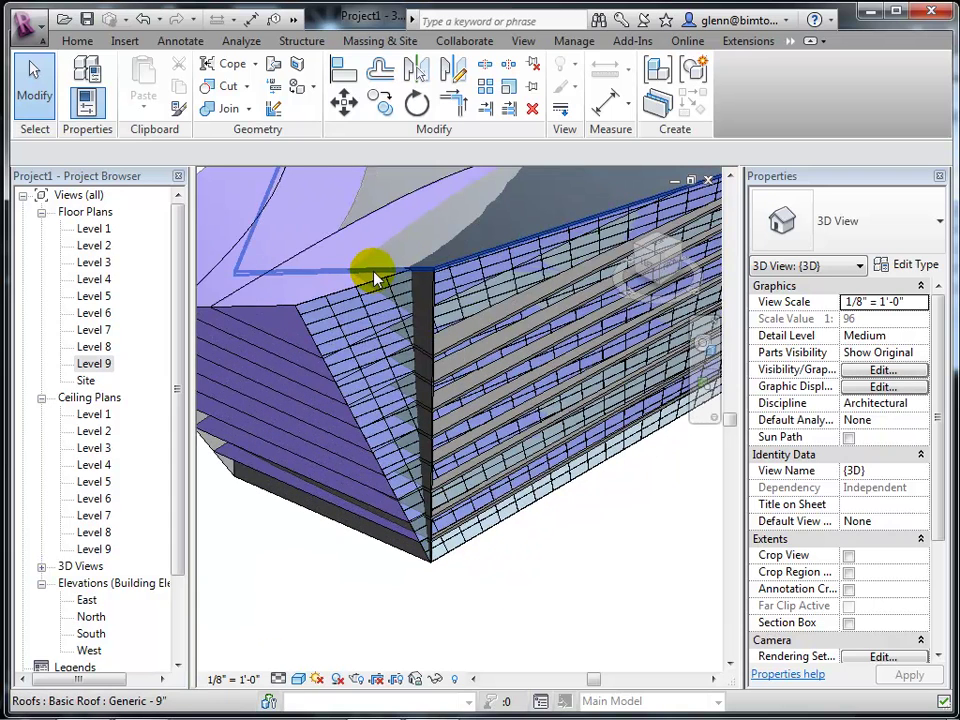
pyautogui.click(373, 276)
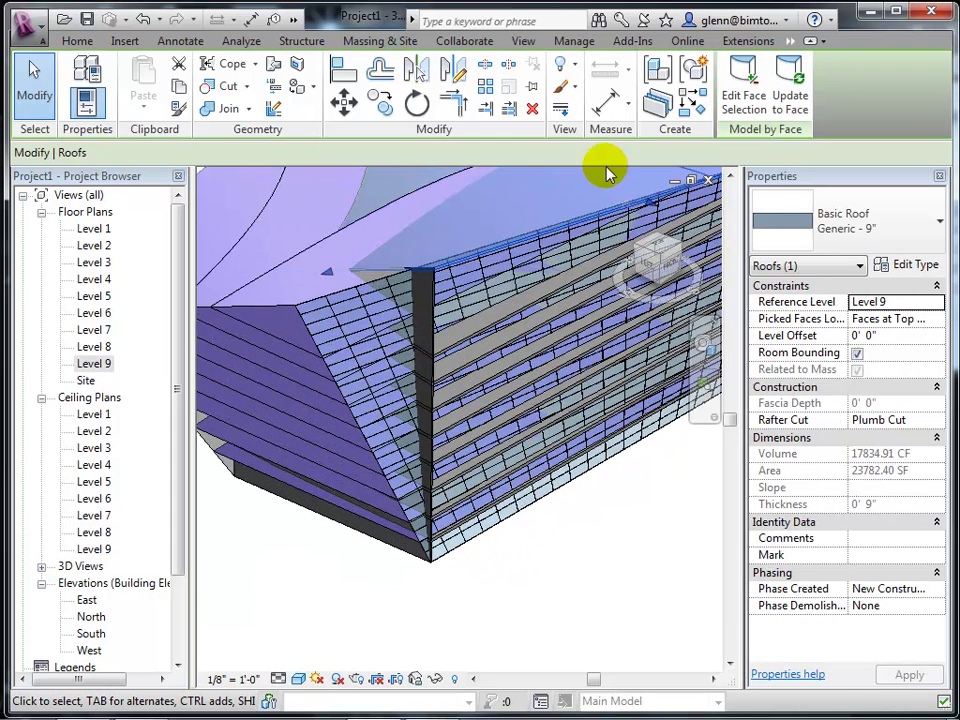
pyautogui.click(790, 95)
pyautogui.click(622, 603)
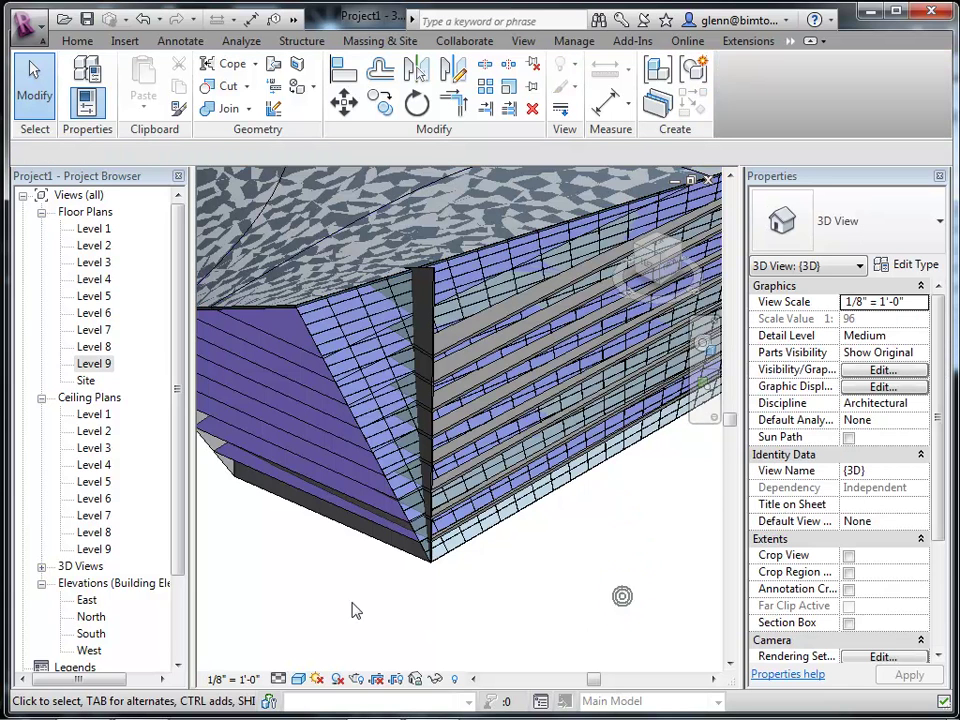
# Update the Generic - 5" wall on the narrow end to the sloped mass face.
pyautogui.click(328, 525)
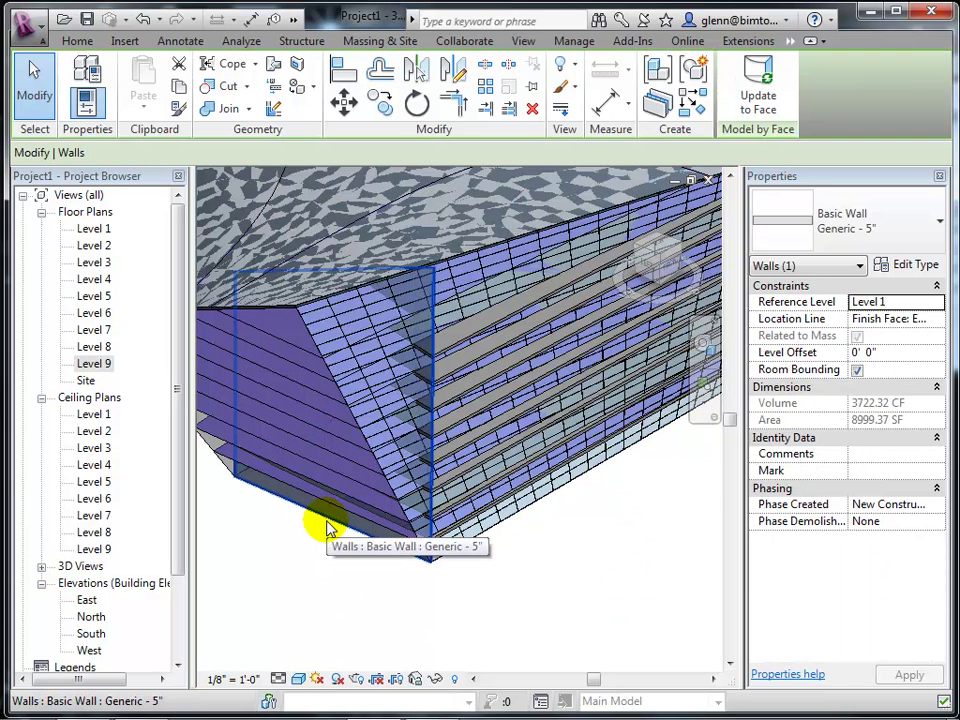
pyautogui.click(757, 90)
pyautogui.click(589, 572)
pyautogui.keyDown('shift'); pyautogui.moveTo(589, 572); pyautogui.dragTo(585, 592, button='middle'); pyautogui.keyUp('shift')
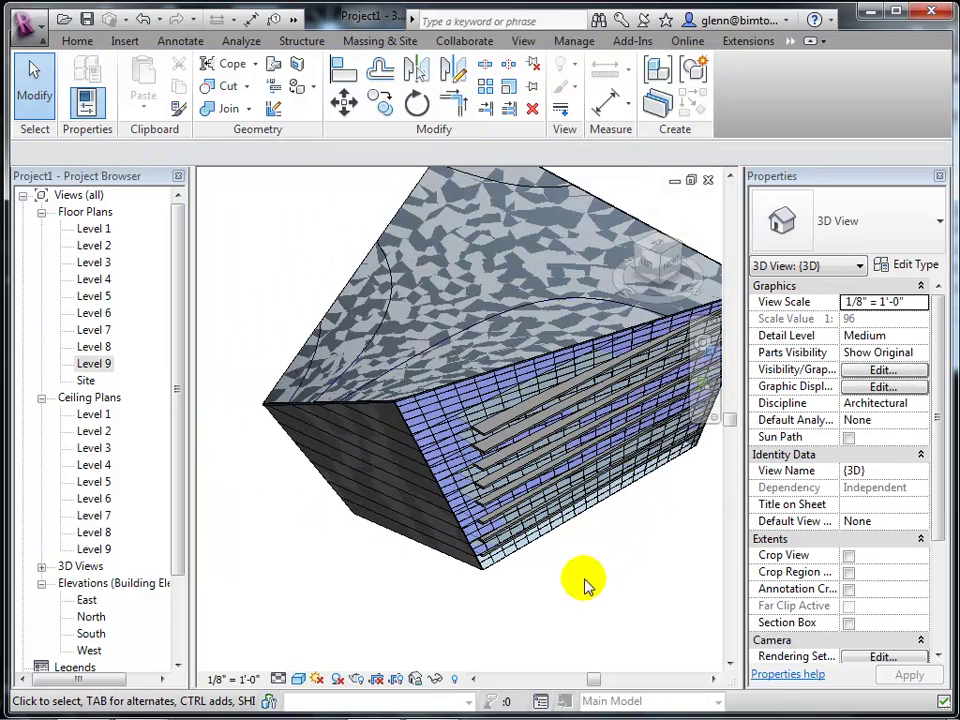
# Update the Level 8 floor to the reshaped mass.
pyautogui.click(522, 424)
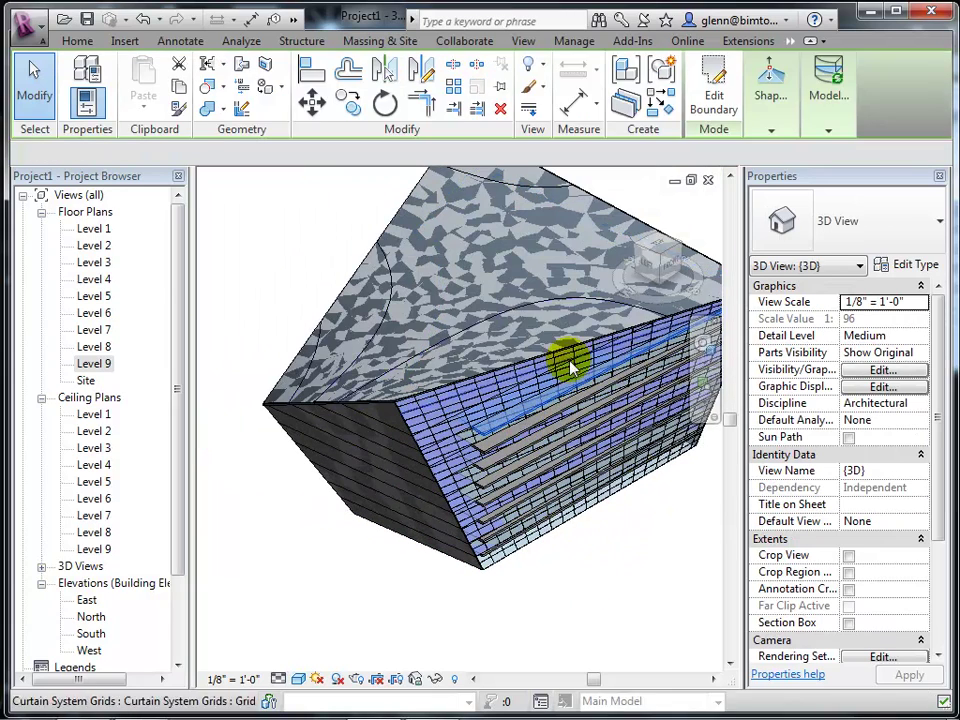
pyautogui.click(830, 110)
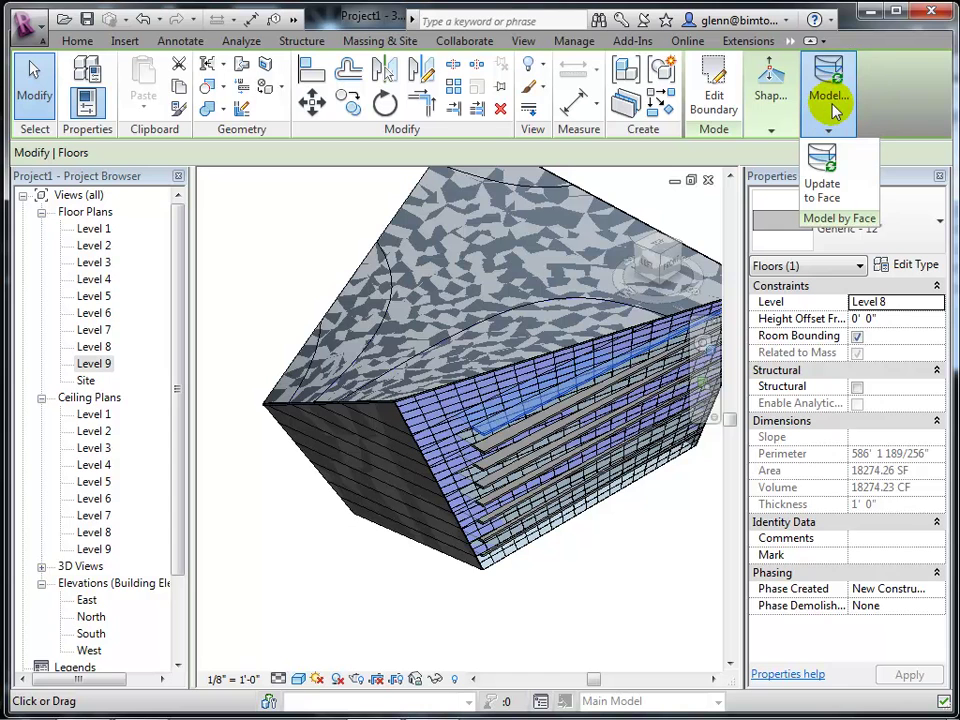
pyautogui.click(823, 160)
pyautogui.press('Escape')
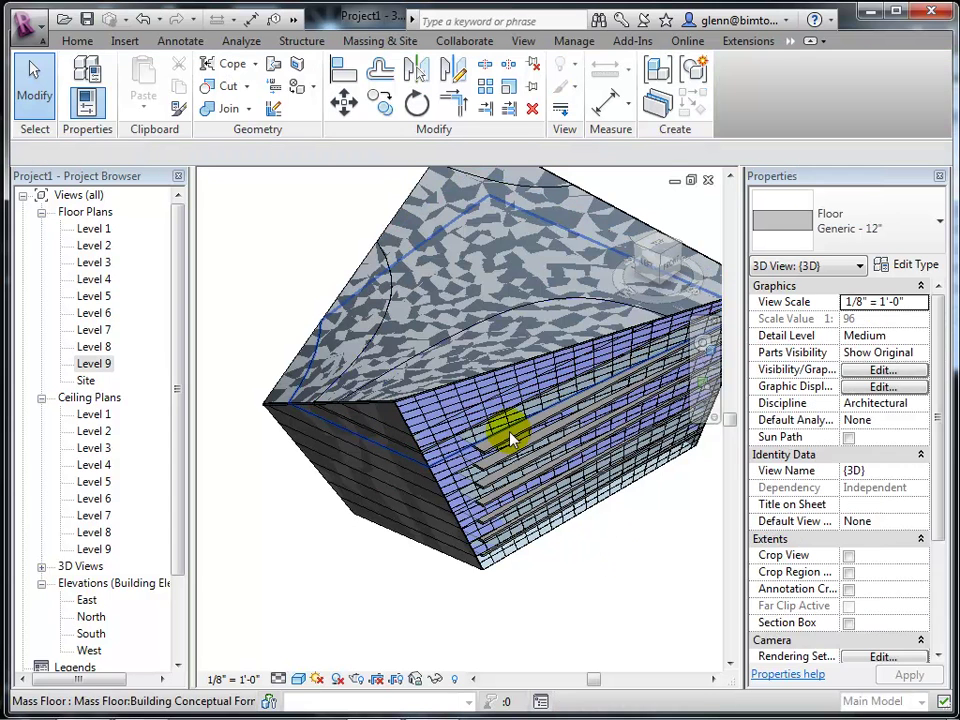
pyautogui.press('Tab')
pyautogui.click(508, 441)
pyautogui.press('Tab')
pyautogui.keyDown('ctrl'); pyautogui.click(500, 470); pyautogui.keyUp('ctrl')
pyautogui.keyDown('ctrl'); pyautogui.click(505, 492); pyautogui.keyUp('ctrl')
pyautogui.press('Tab')
pyautogui.keyDown('ctrl'); pyautogui.click(506, 510); pyautogui.keyUp('ctrl')
pyautogui.keyDown('ctrl'); pyautogui.click(515, 532); pyautogui.keyUp('ctrl')
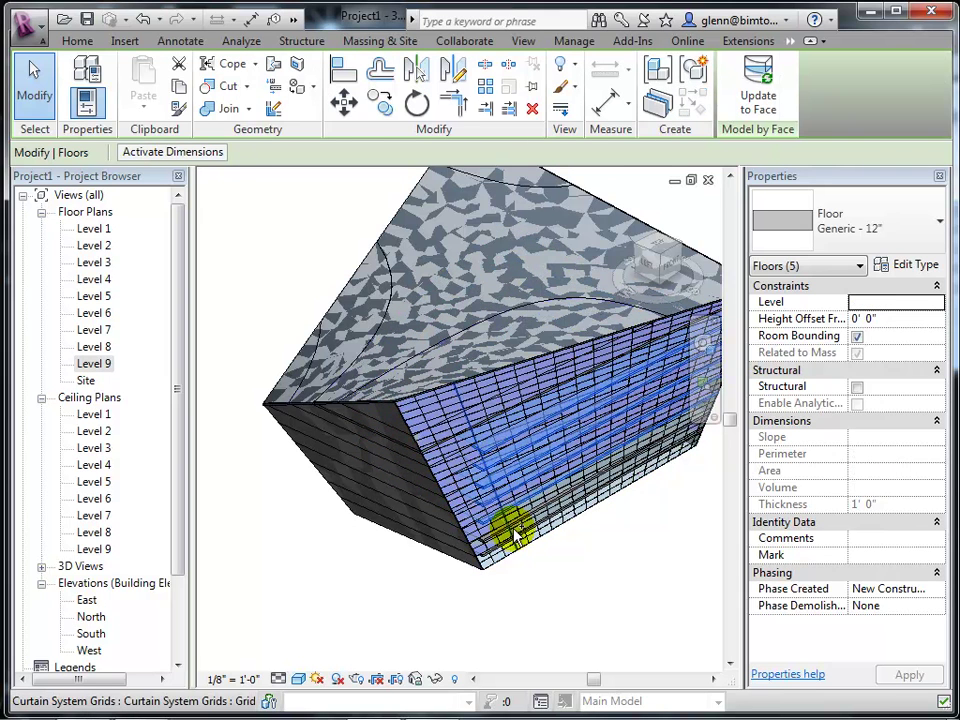
pyautogui.keyDown('ctrl'); pyautogui.click(505, 525); pyautogui.keyUp('ctrl')
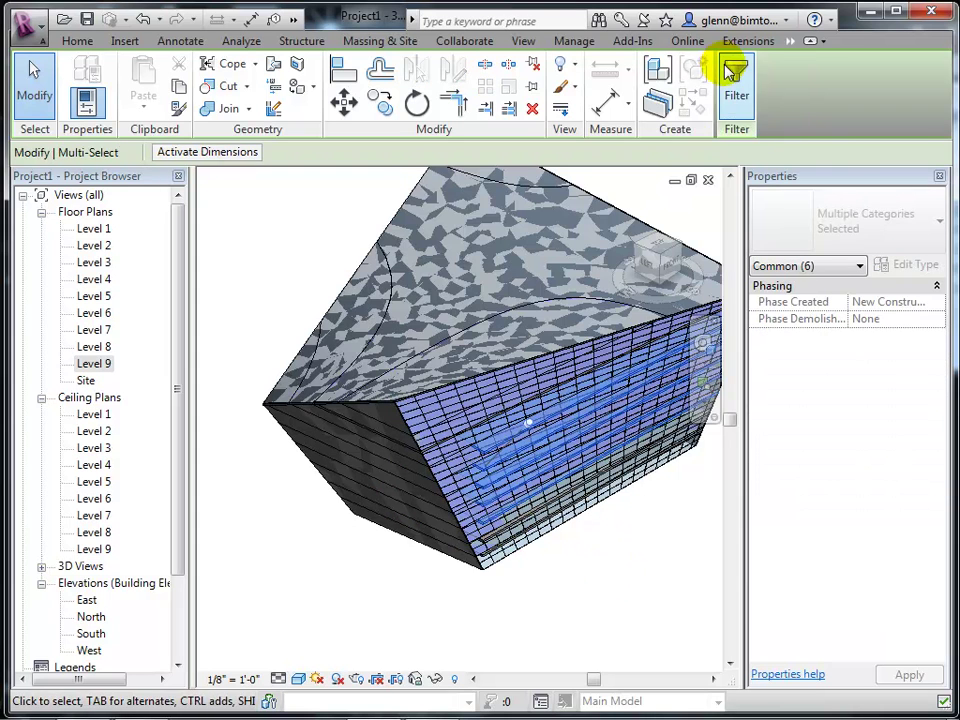
pyautogui.click(600, 476)
pyautogui.click(621, 553)
# Select the Level 7 floor together with the two floors below it and update them to the mass face.
pyautogui.click(512, 442)
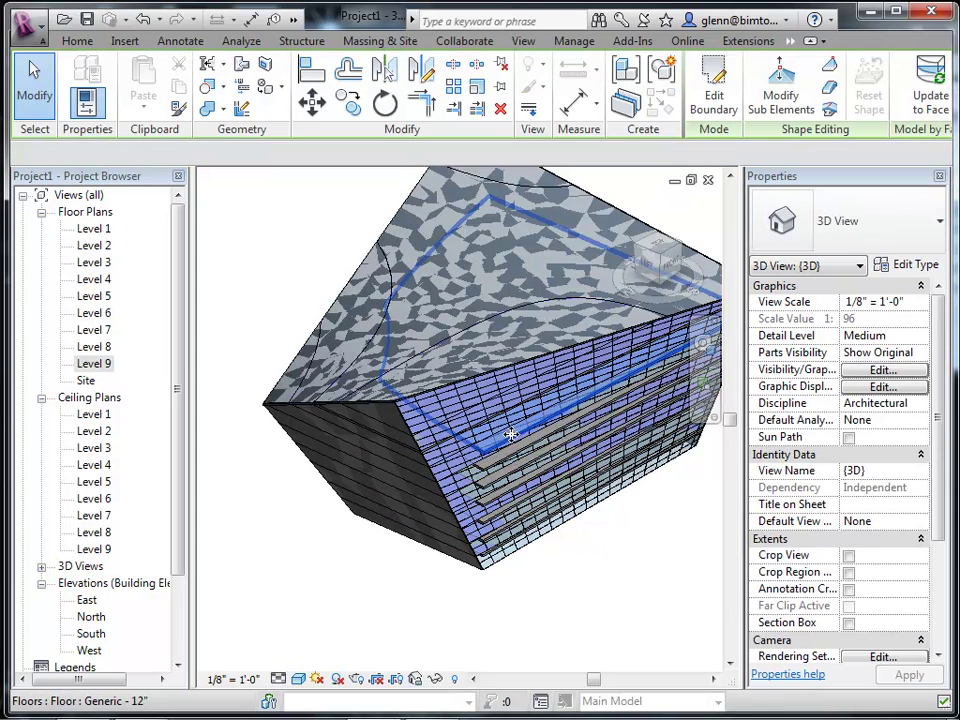
pyautogui.click(510, 462)
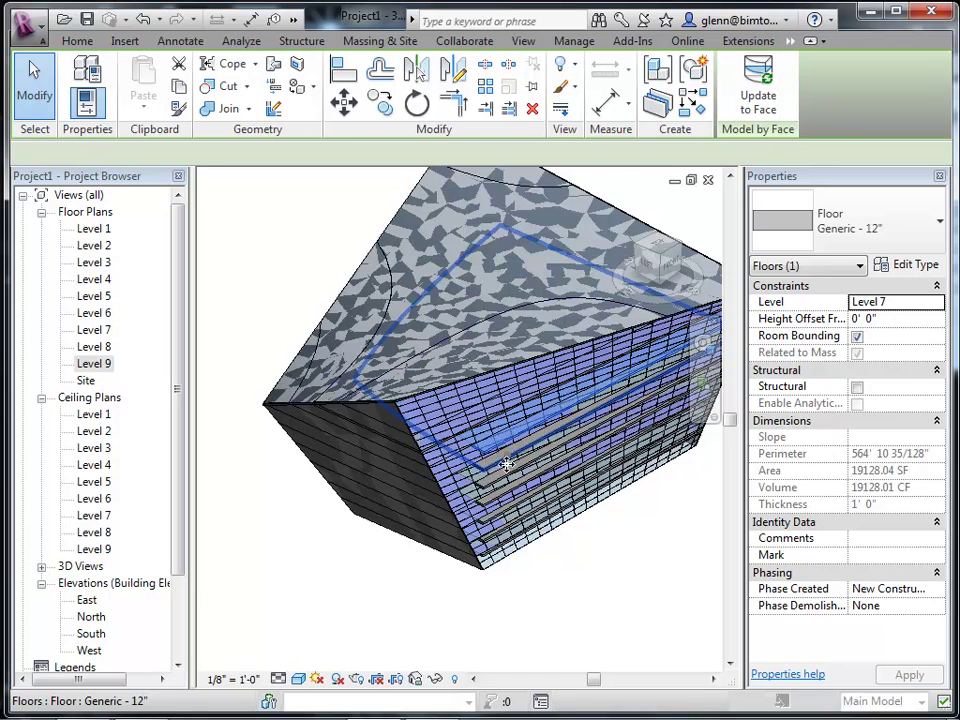
pyautogui.keyDown('ctrl'); pyautogui.click(508, 470); pyautogui.keyUp('ctrl')
pyautogui.keyDown('ctrl'); pyautogui.click(385, 360); pyautogui.keyUp('ctrl')
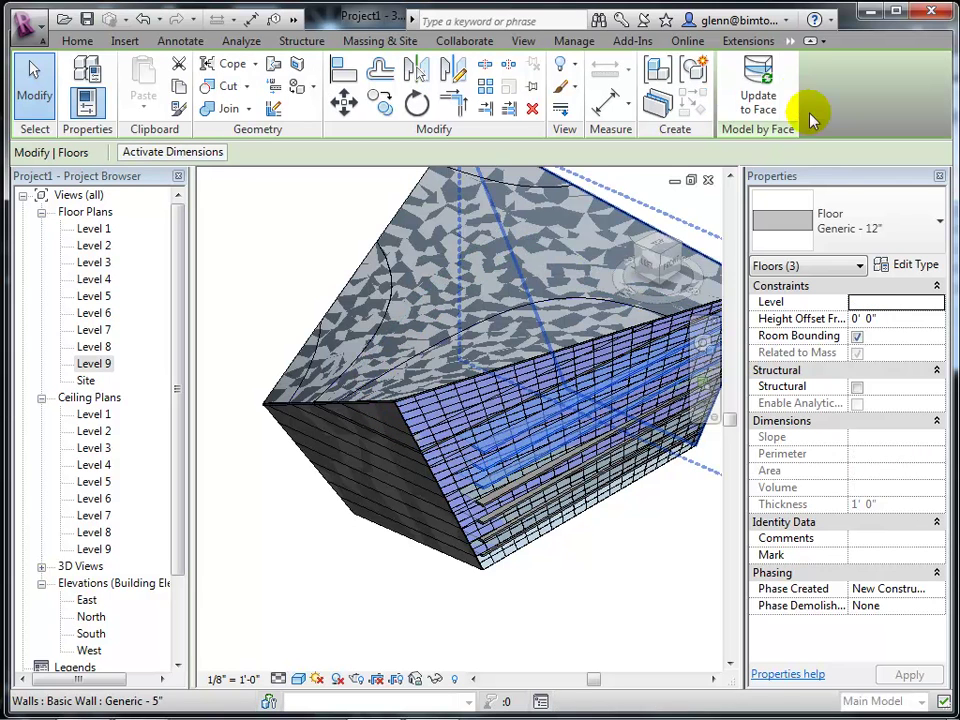
pyautogui.click(758, 92)
pyautogui.click(300, 565)
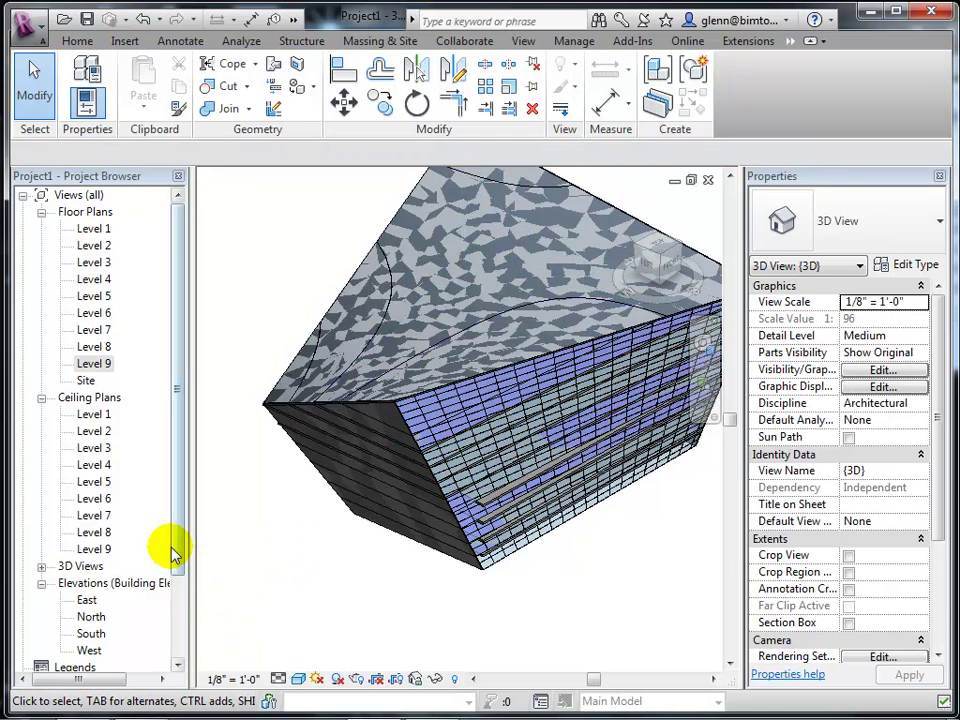
# Open the Mass Floor Schedule to review the floor areas, volumes and conceptual costs per level.
pyautogui.scroll(-2, 180, 560)
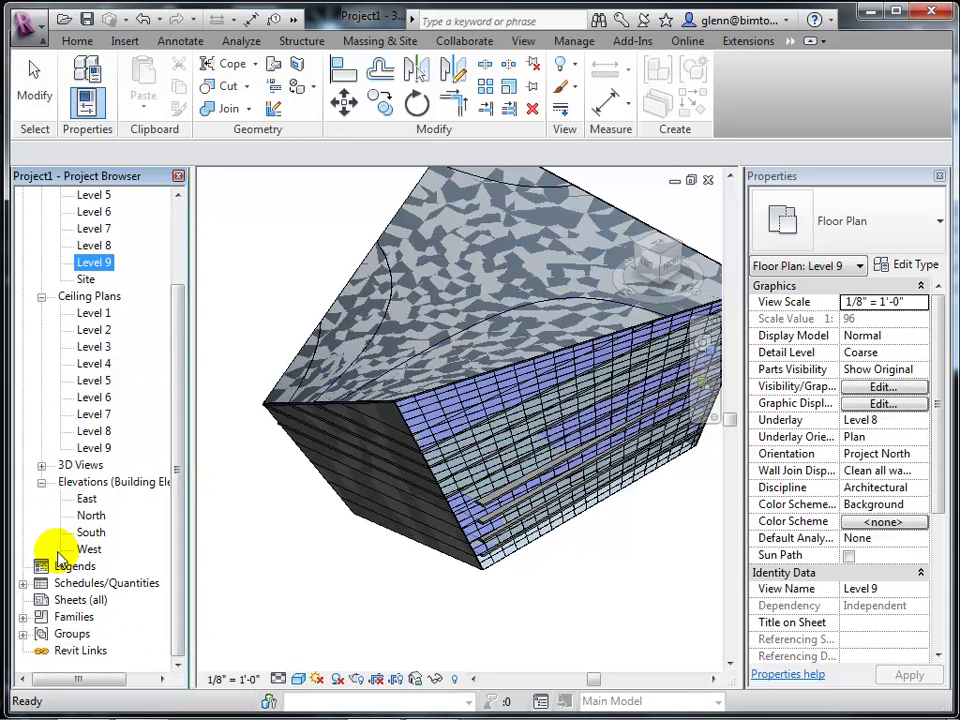
pyautogui.click(24, 584)
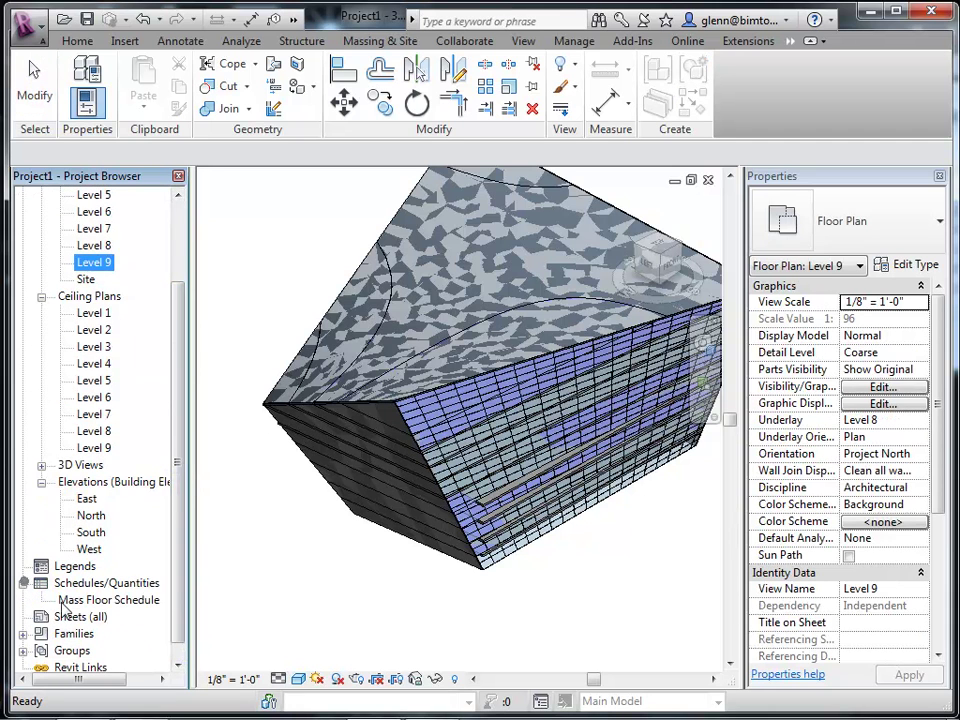
pyautogui.doubleClick(68, 600)
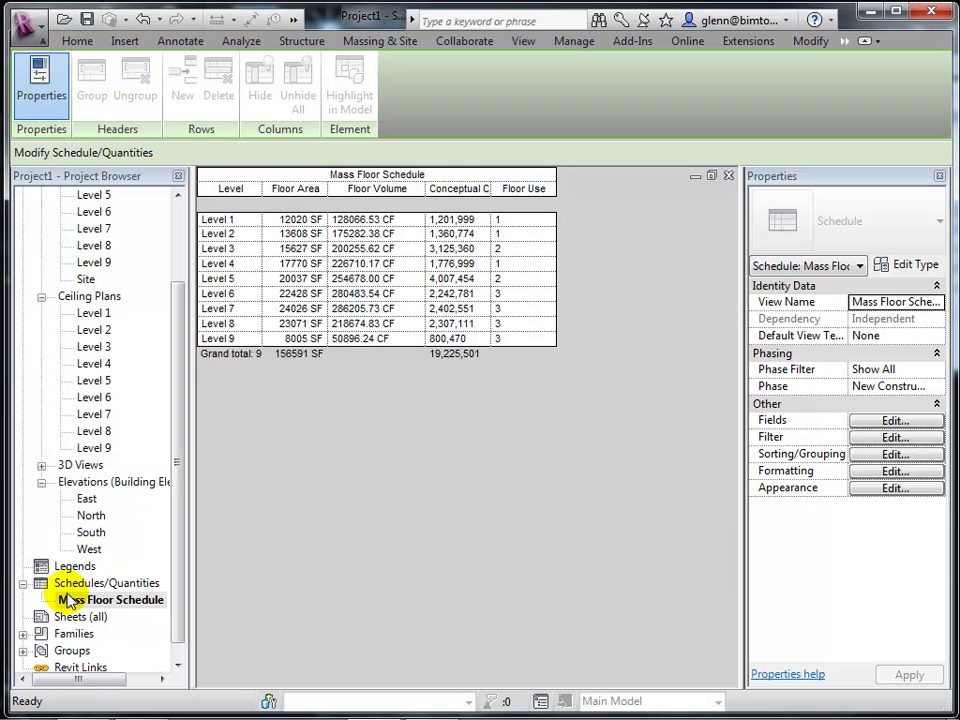